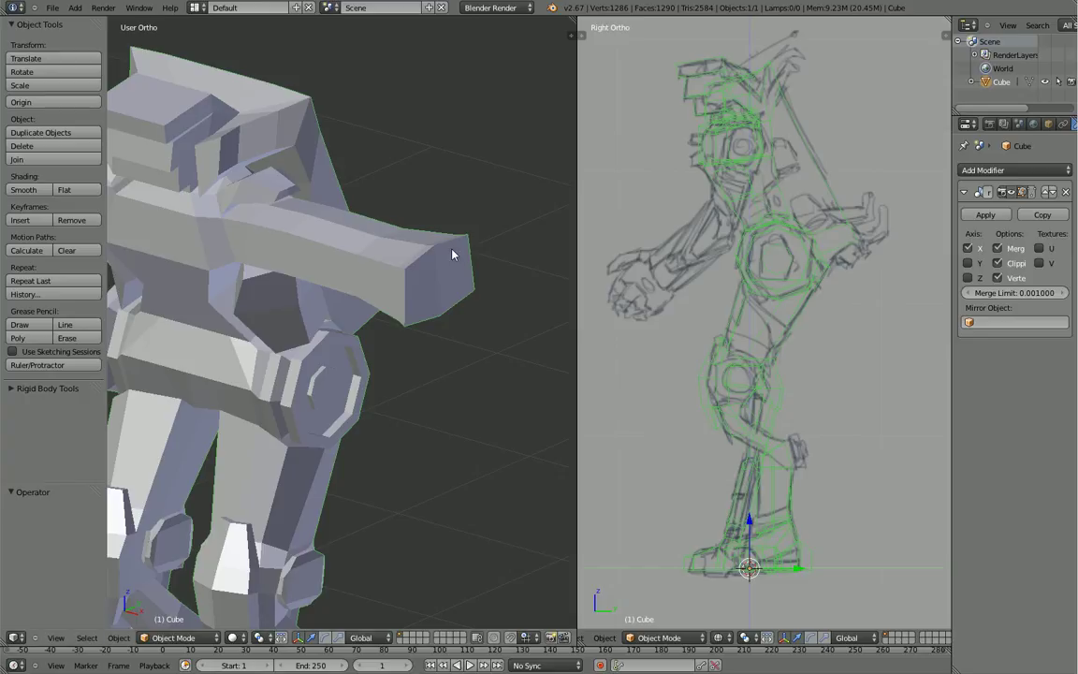
Step: Switch the robot mesh to Edit Mode with the front of the torso in view
{"action": "mouse_move", "coordinate": [390, 390]}
{"action": "middle_mouse_down"}
{"action": "mouse_move", "coordinate": [447, 372]}
{"action": "mouse_move", "coordinate": [343, 373]}
{"action": "mouse_move", "coordinate": [363, 386]}
{"action": "mouse_move", "coordinate": [494, 304]}
{"action": "mouse_move", "coordinate": [491, 269]}
{"action": "mouse_move", "coordinate": [450, 349]}
{"action": "mouse_move", "coordinate": [464, 354]}
{"action": "mouse_move", "coordinate": [405, 375]}
{"action": "middle_mouse_up"}
{"action": "scroll", "coordinate": [404, 376], "scroll_direction": "up", "scroll_amount": 3}
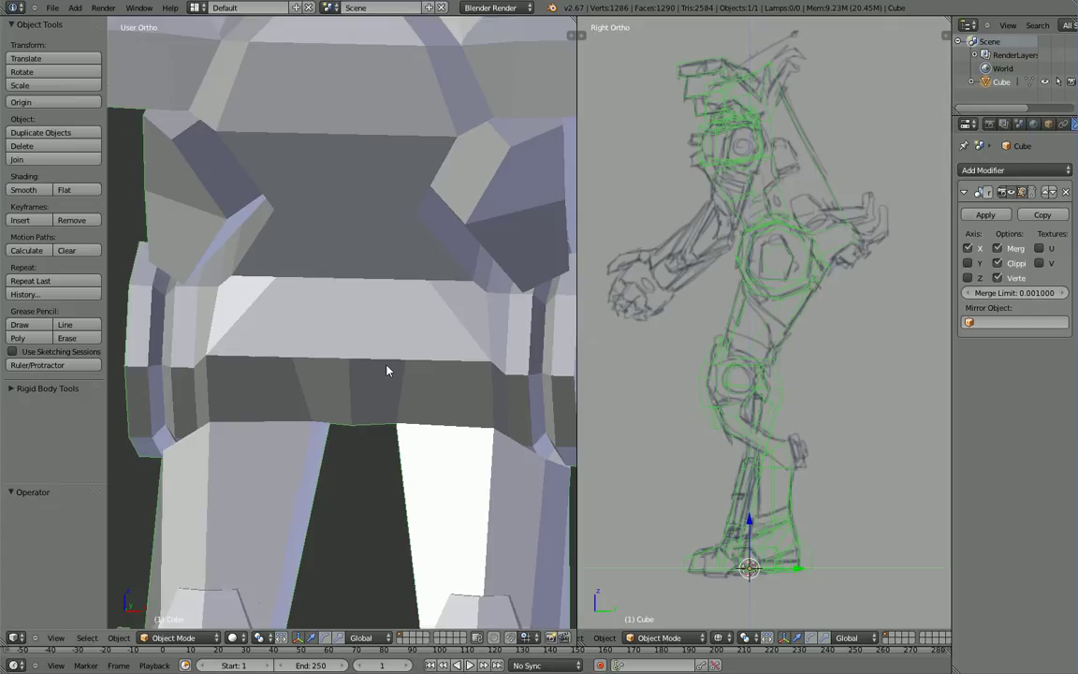
{"action": "middle_click_drag", "start_coordinate": [373, 340], "coordinate": [376, 432], "text": "shift"}
{"action": "key", "text": "Tab"}
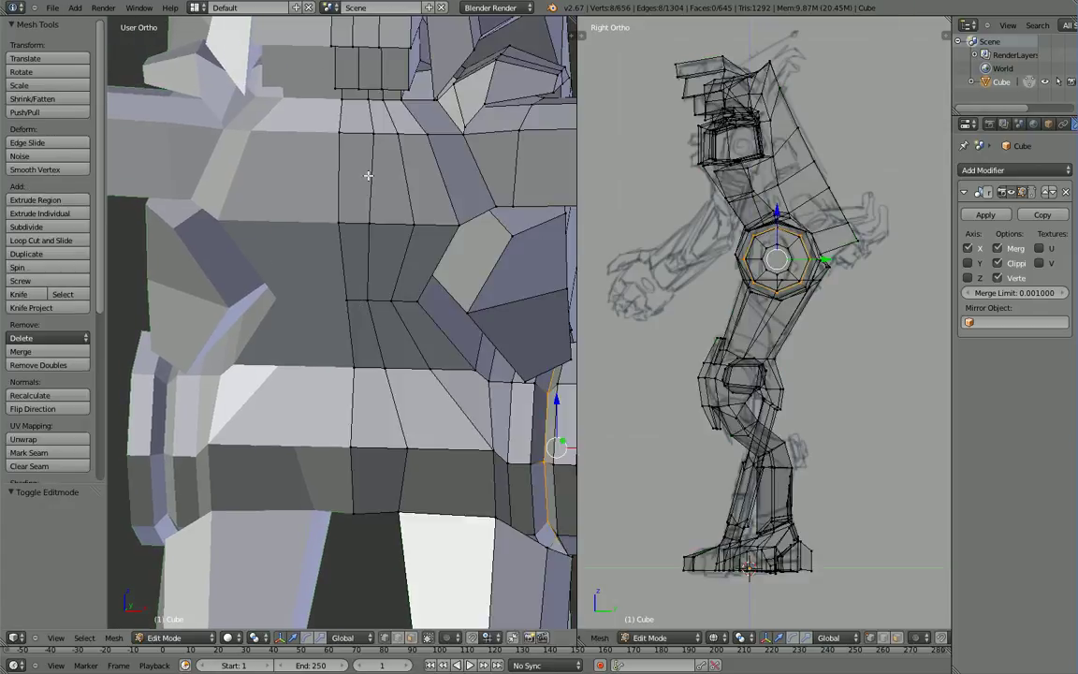
{"action": "middle_click_drag", "start_coordinate": [378, 226], "coordinate": [338, 297]}
{"action": "right_click", "coordinate": [321, 270]}
{"action": "right_click", "coordinate": [378, 280], "text": "shift"}
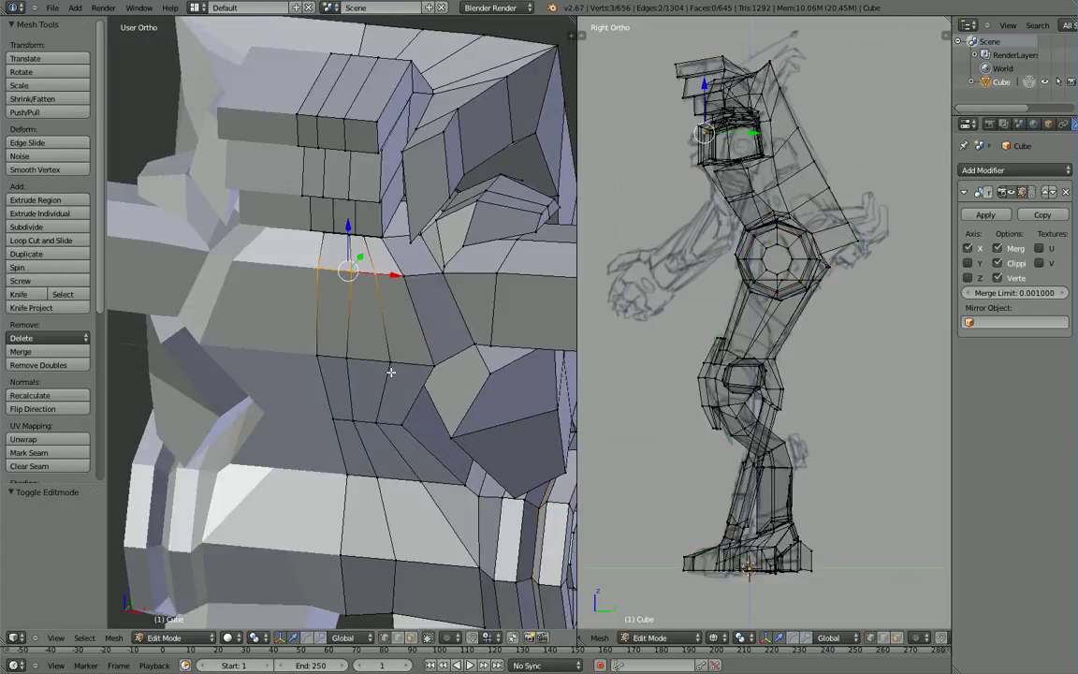
{"action": "right_click", "coordinate": [353, 275]}
{"action": "right_click", "coordinate": [391, 371], "text": "shift"}
{"action": "right_click", "coordinate": [347, 367], "text": "shift"}
{"action": "right_click", "coordinate": [331, 356], "text": "shift"}
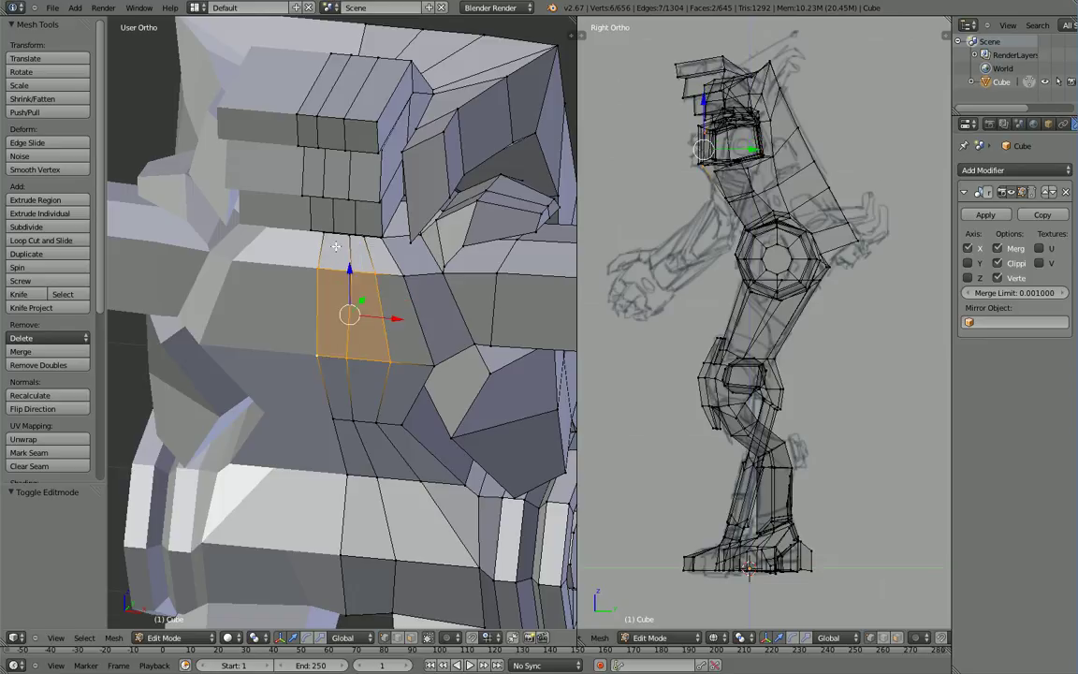
{"action": "right_click", "coordinate": [312, 273]}
{"action": "right_click", "coordinate": [352, 270], "text": "shift"}
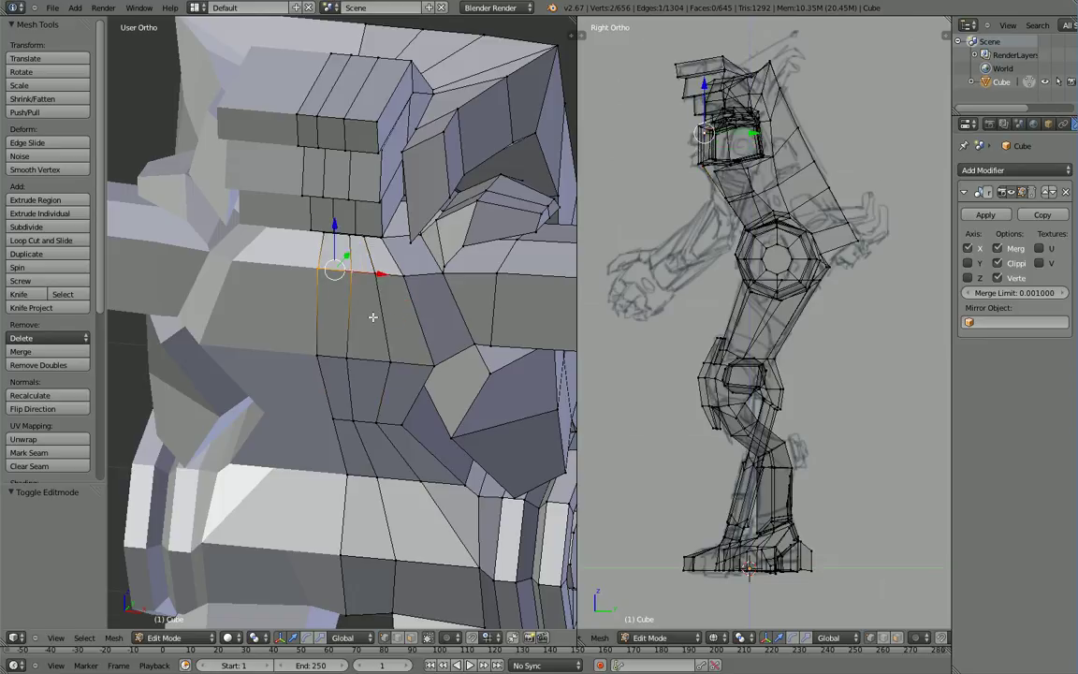
Step: Add a single centred horizontal loop cut running across the chest and along the arm, without sliding it
{"action": "middle_click_drag", "start_coordinate": [418, 335], "coordinate": [341, 347]}
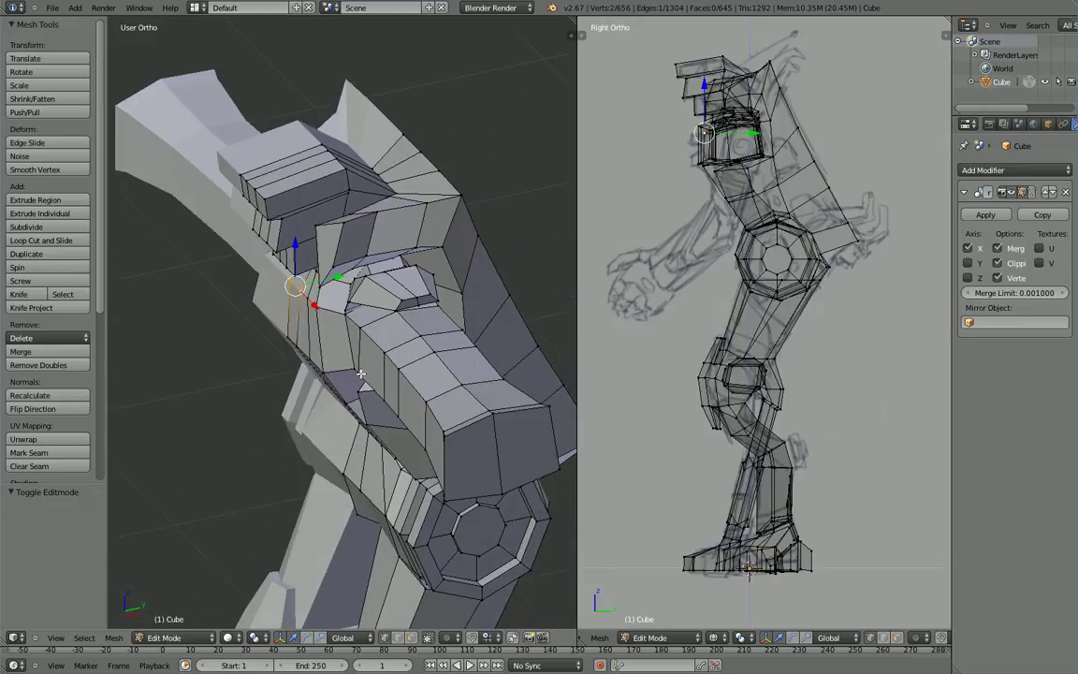
{"action": "key", "text": "ctrl+r"}
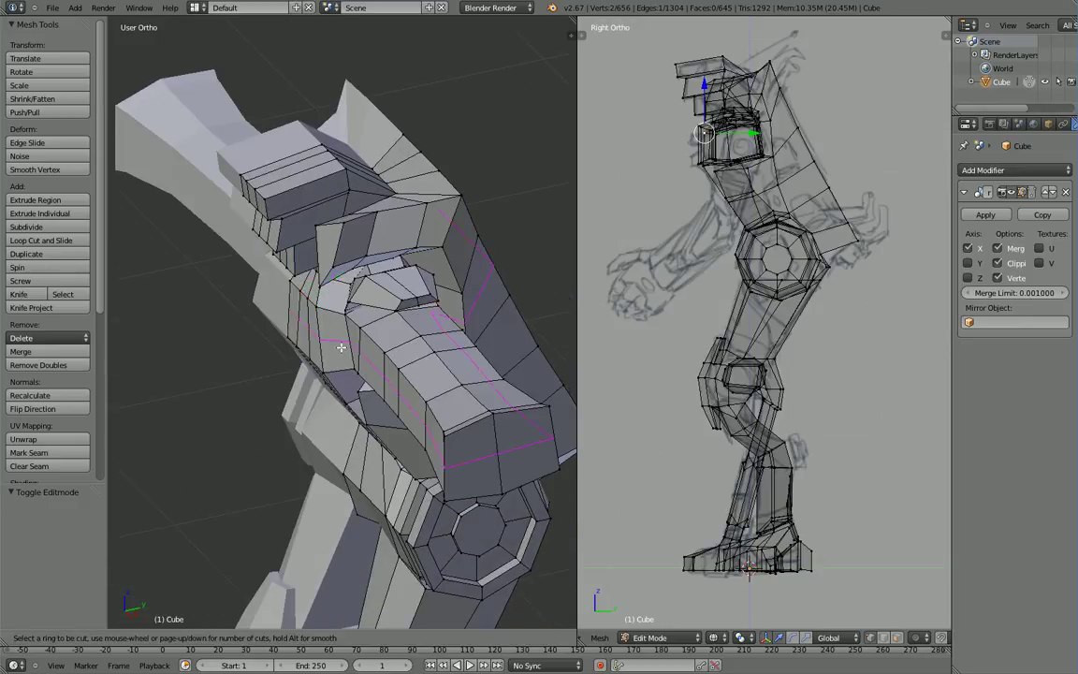
{"action": "left_click", "coordinate": [342, 351]}
{"action": "right_click", "coordinate": [342, 351]}
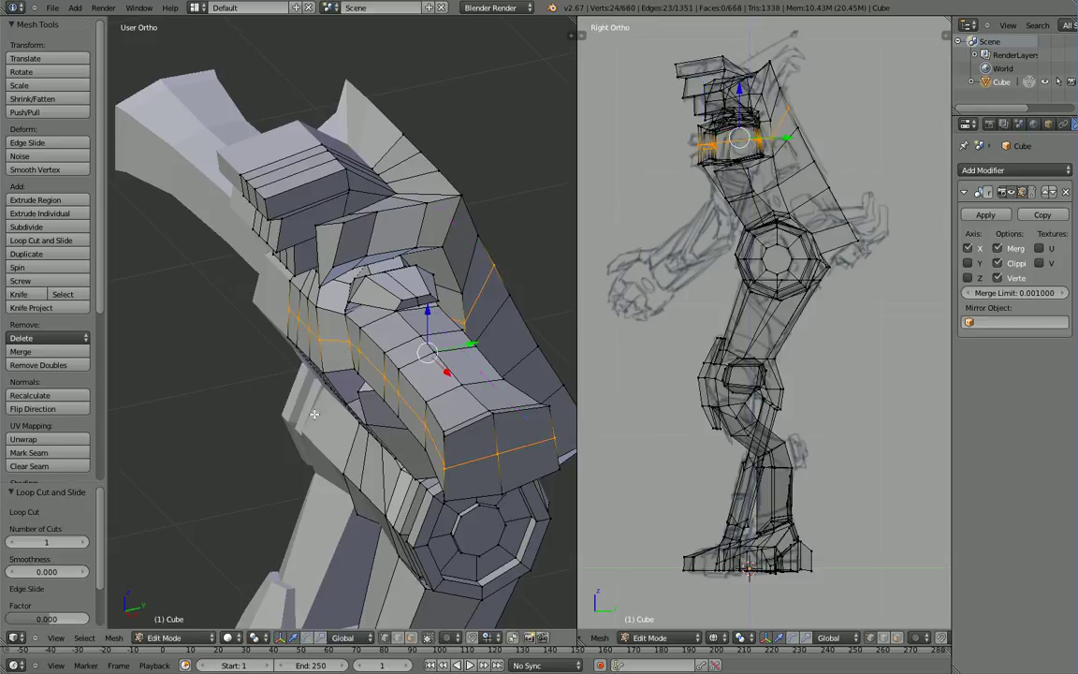
Step: Select the upper chest face beside the centre line, extrude it in place and scale it to about 0.65
{"action": "middle_click_drag", "start_coordinate": [313, 414], "coordinate": [418, 363]}
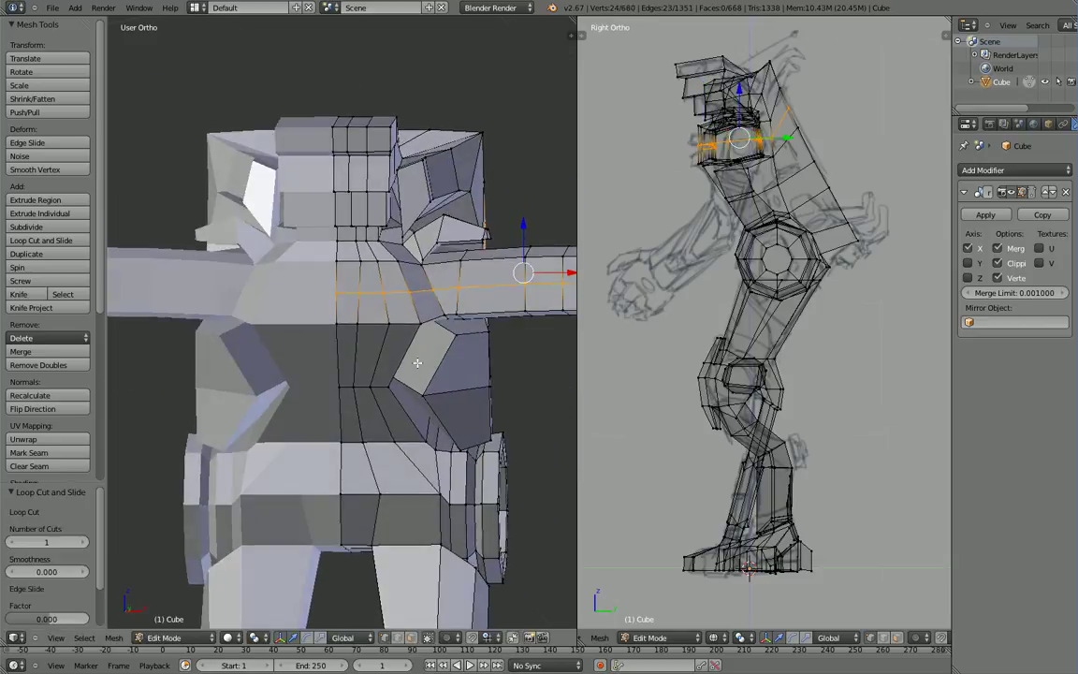
{"action": "scroll", "coordinate": [417, 362], "scroll_direction": "up", "scroll_amount": 6}
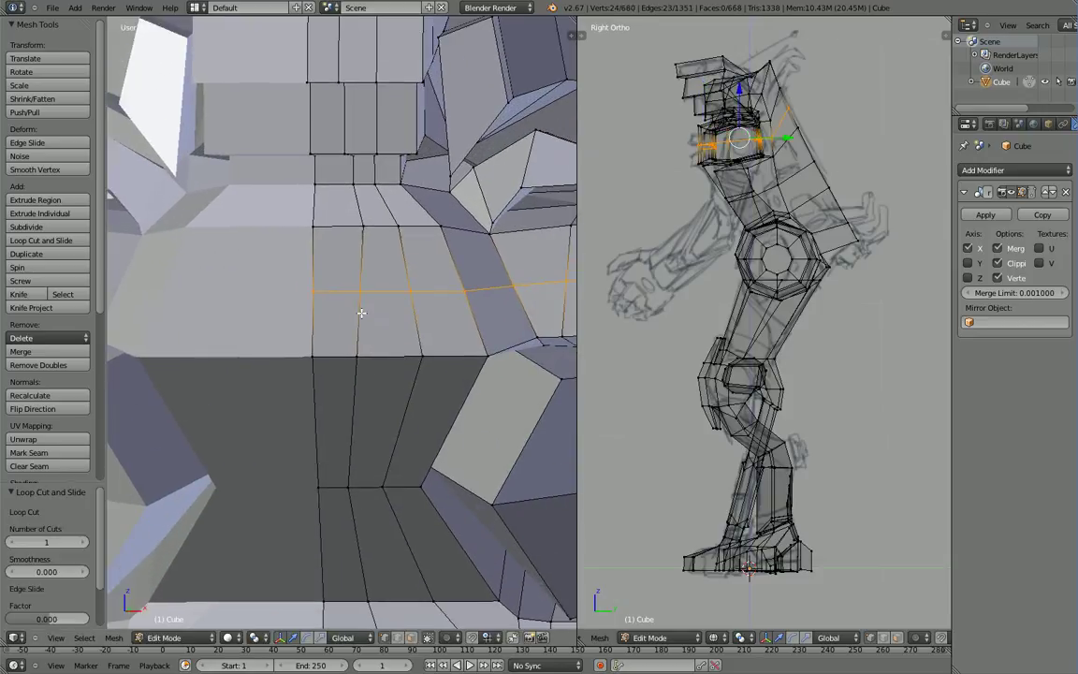
{"action": "scroll", "coordinate": [324, 421], "scroll_direction": "down", "scroll_amount": 2}
{"action": "right_click", "coordinate": [324, 404]}
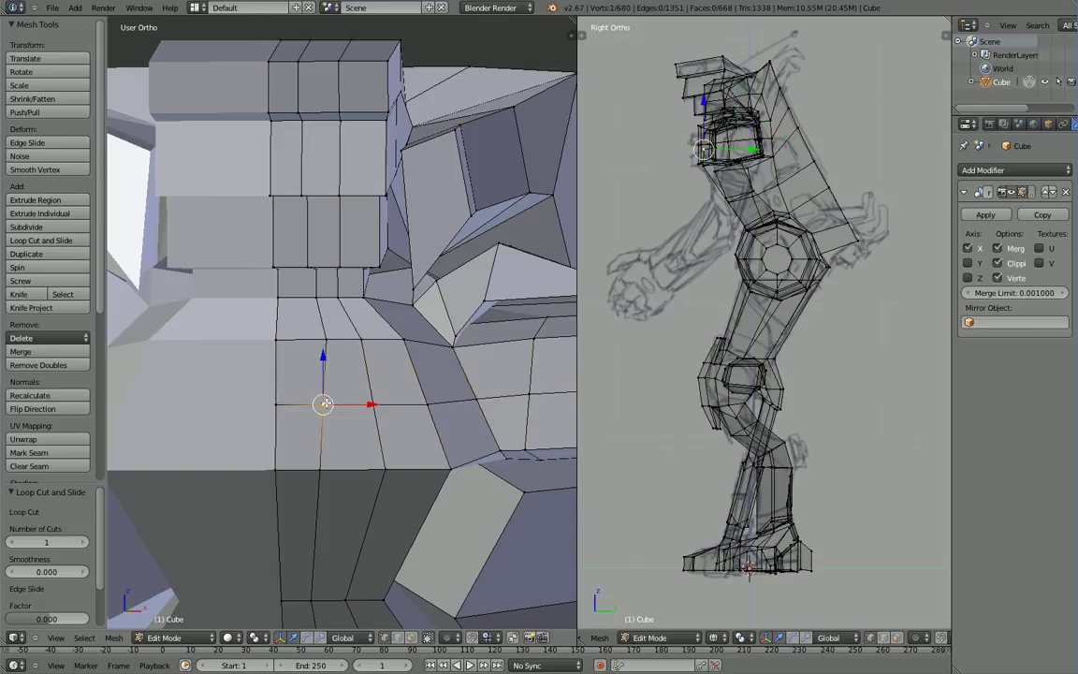
{"action": "right_click", "coordinate": [278, 400], "text": "shift"}
{"action": "right_click", "coordinate": [278, 341], "text": "shift"}
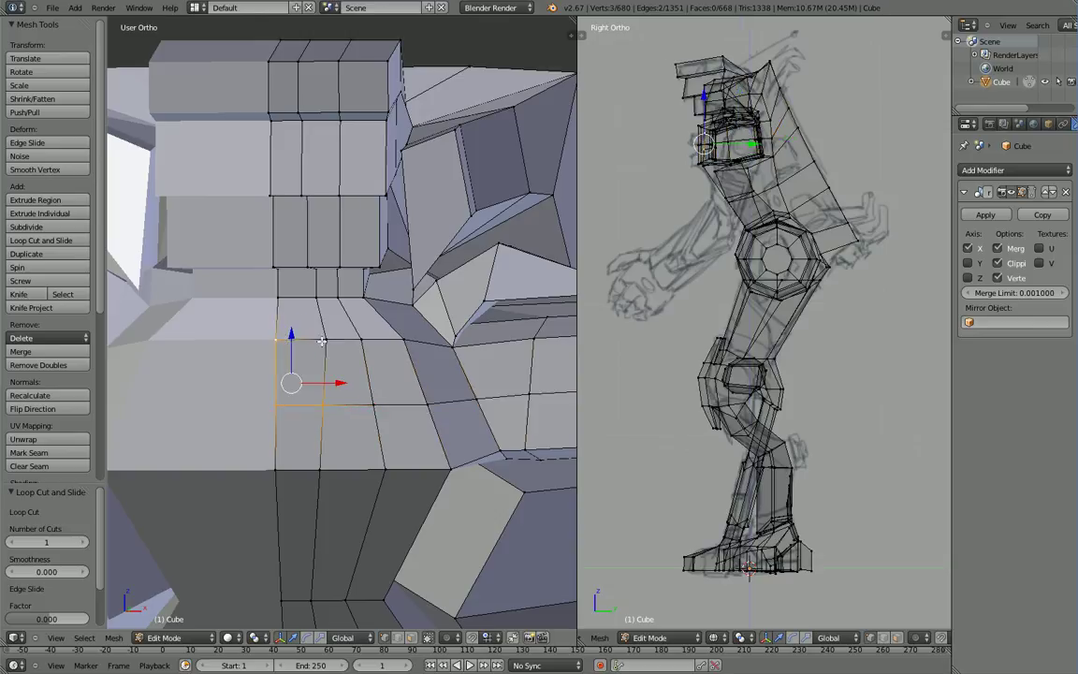
{"action": "right_click", "coordinate": [324, 343], "text": "shift"}
{"action": "key", "text": "e"}
{"action": "right_click", "coordinate": [322, 433]}
{"action": "key", "text": "s"}
{"action": "left_click", "coordinate": [323, 410]}
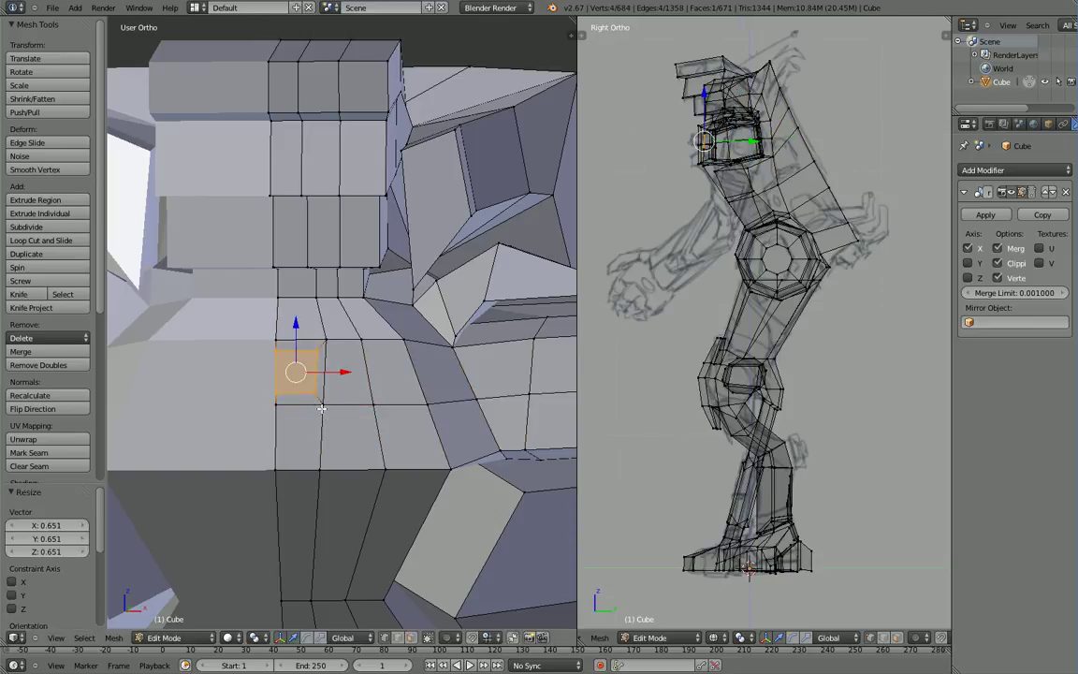
Step: Raise the inset upper chest face slightly and scale it down again to about 0.66
{"action": "left_click_drag", "start_coordinate": [297, 331], "coordinate": [296, 320]}
{"action": "middle_click_drag", "start_coordinate": [338, 432], "coordinate": [296, 448]}
{"action": "key", "text": "s"}
{"action": "left_click", "coordinate": [282, 420]}
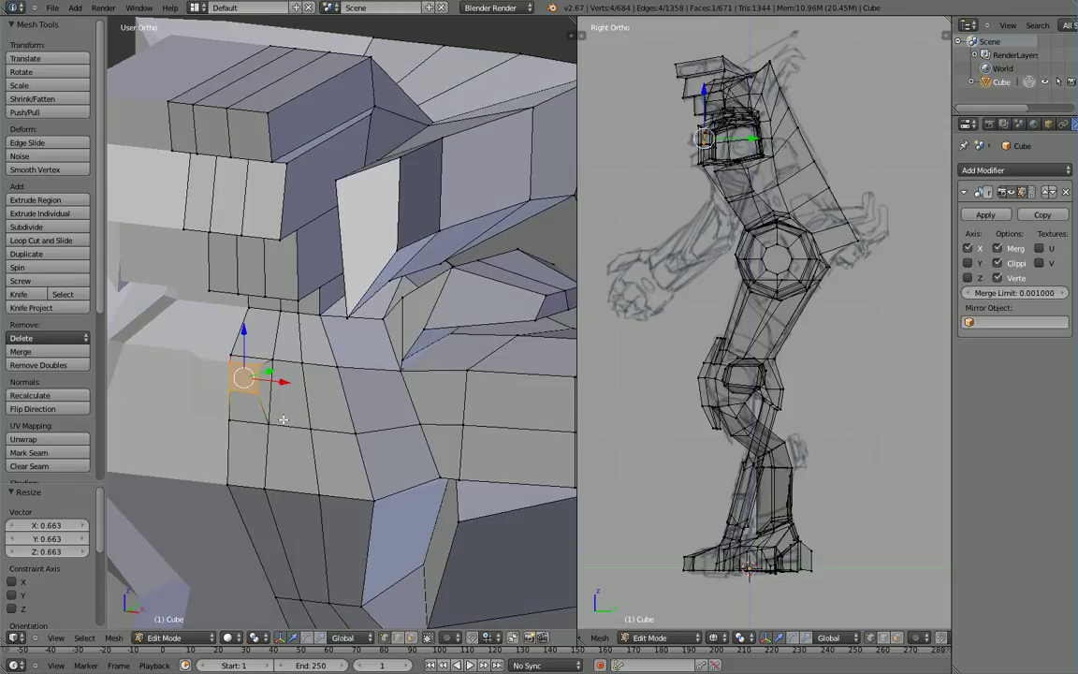
Step: Extrude the small upper chest face forward by about 0.053 to form a block
{"action": "middle_click_drag", "start_coordinate": [297, 407], "coordinate": [265, 464]}
{"action": "key", "text": "e"}
{"action": "left_click", "coordinate": [249, 464]}
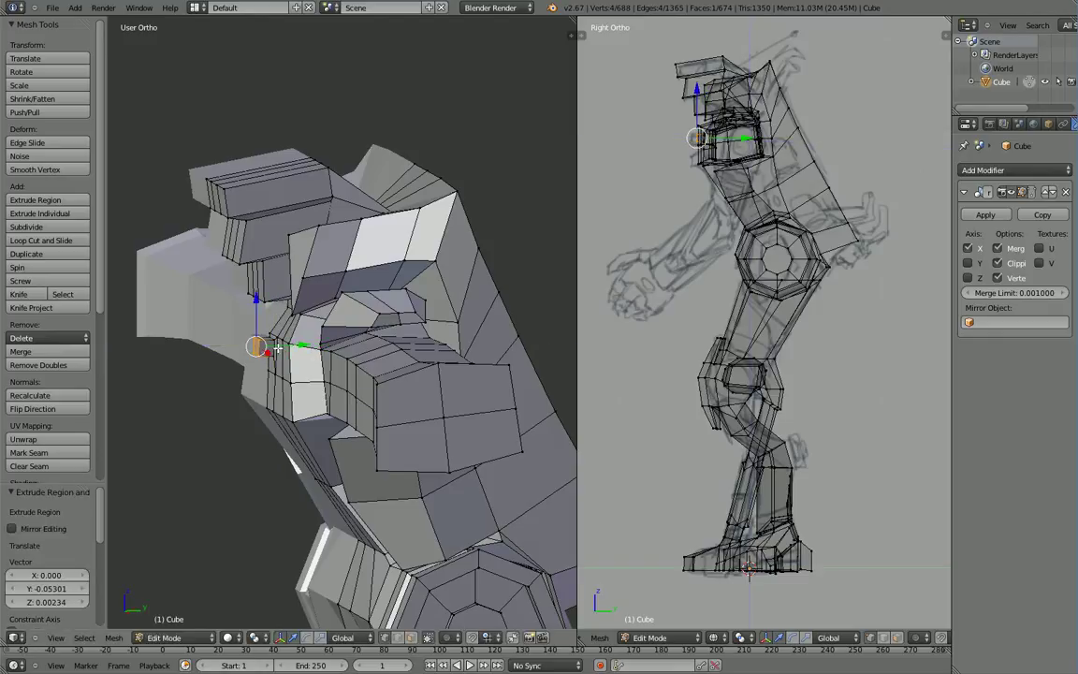
Step: Select the whole upper chest block with its surrounding face vertices and move it forward about 0.042 along Y
{"action": "middle_click_drag", "start_coordinate": [278, 349], "coordinate": [284, 363]}
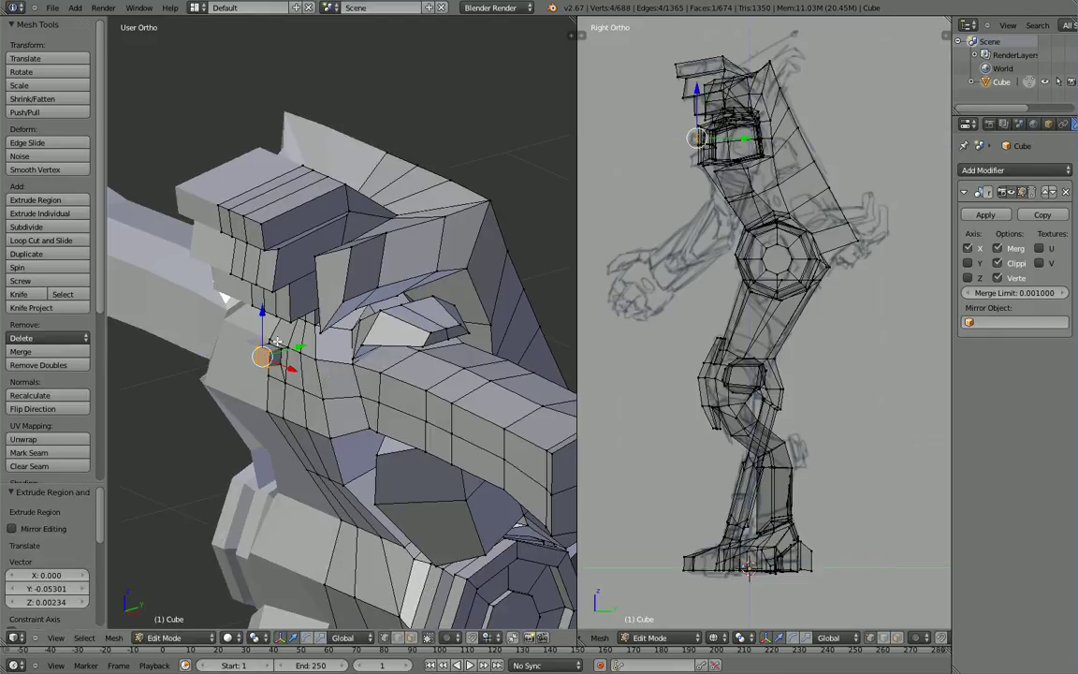
{"action": "right_click", "coordinate": [282, 362], "text": "shift"}
{"action": "right_click", "coordinate": [284, 349], "text": "shift"}
{"action": "right_click", "coordinate": [271, 341], "text": "shift"}
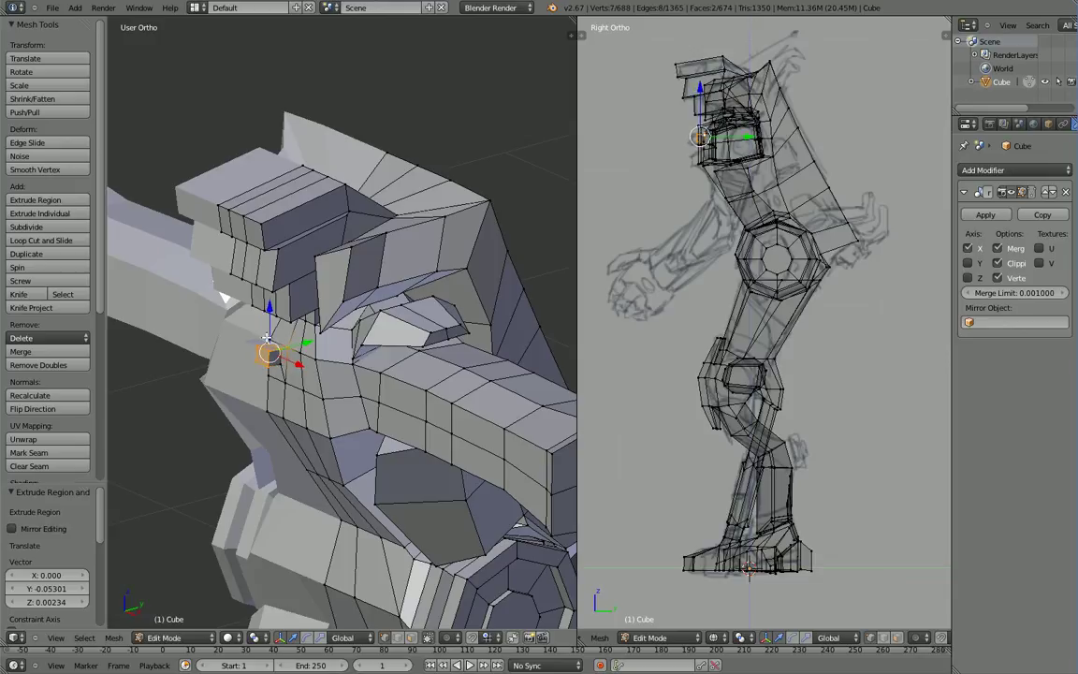
{"action": "right_click", "coordinate": [279, 362], "text": "shift"}
{"action": "right_click", "coordinate": [271, 378], "text": "shift"}
{"action": "right_click", "coordinate": [284, 382], "text": "shift"}
{"action": "right_click", "coordinate": [280, 372], "text": "shift"}
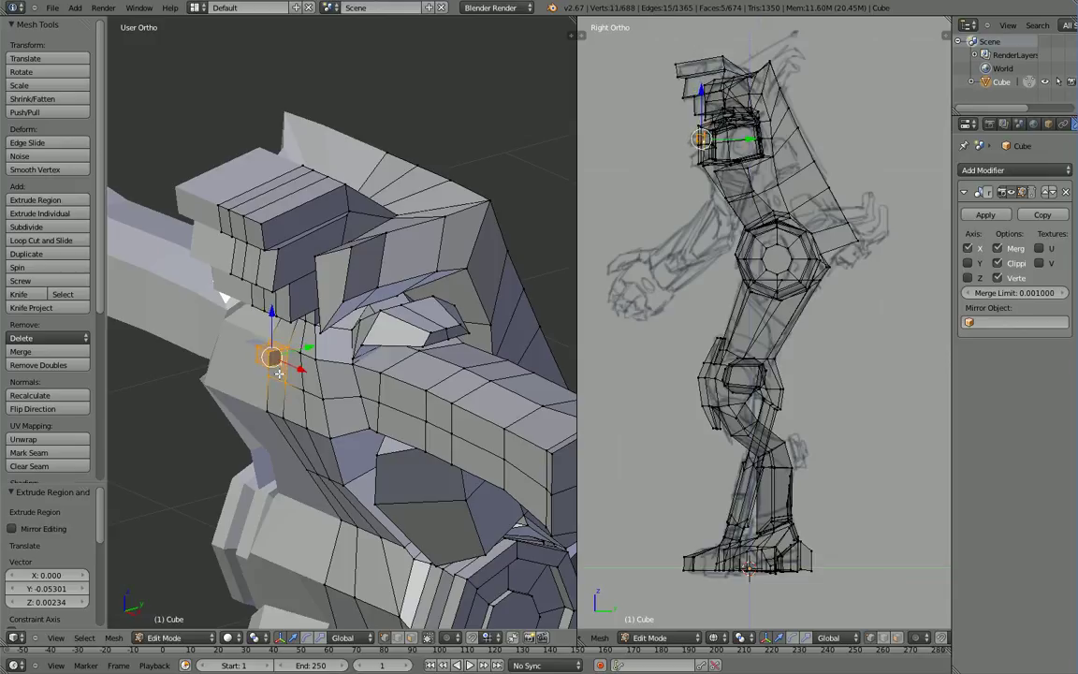
{"action": "middle_click_drag", "start_coordinate": [279, 373], "coordinate": [307, 301]}
{"action": "right_click", "coordinate": [282, 338], "text": "shift"}
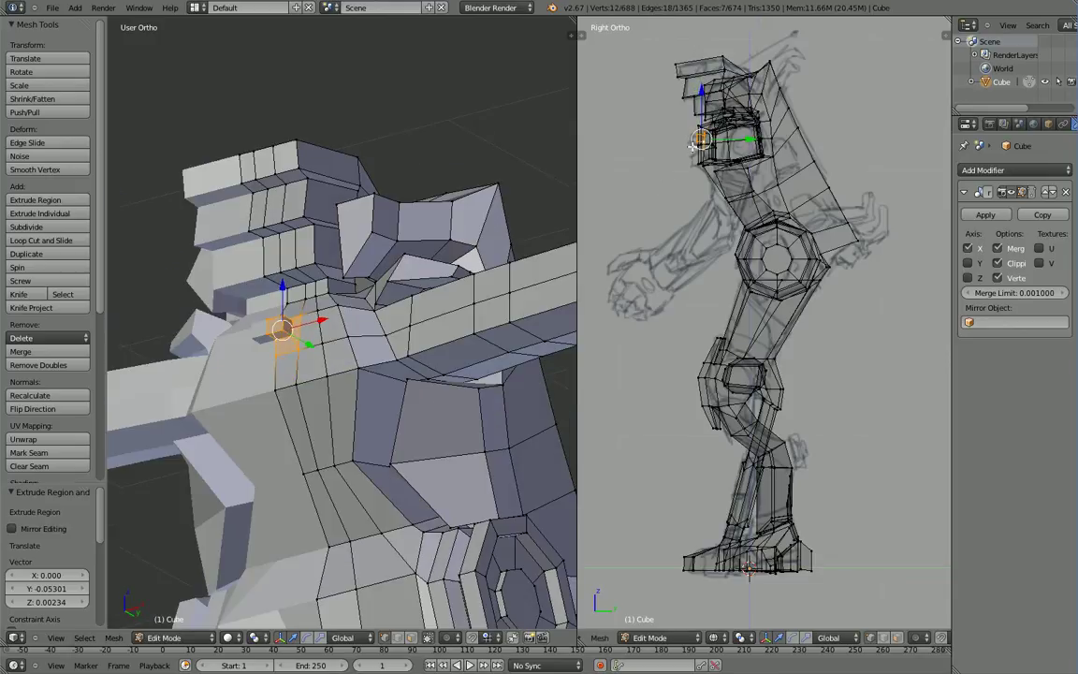
{"action": "middle_click_drag", "start_coordinate": [432, 339], "coordinate": [313, 368]}
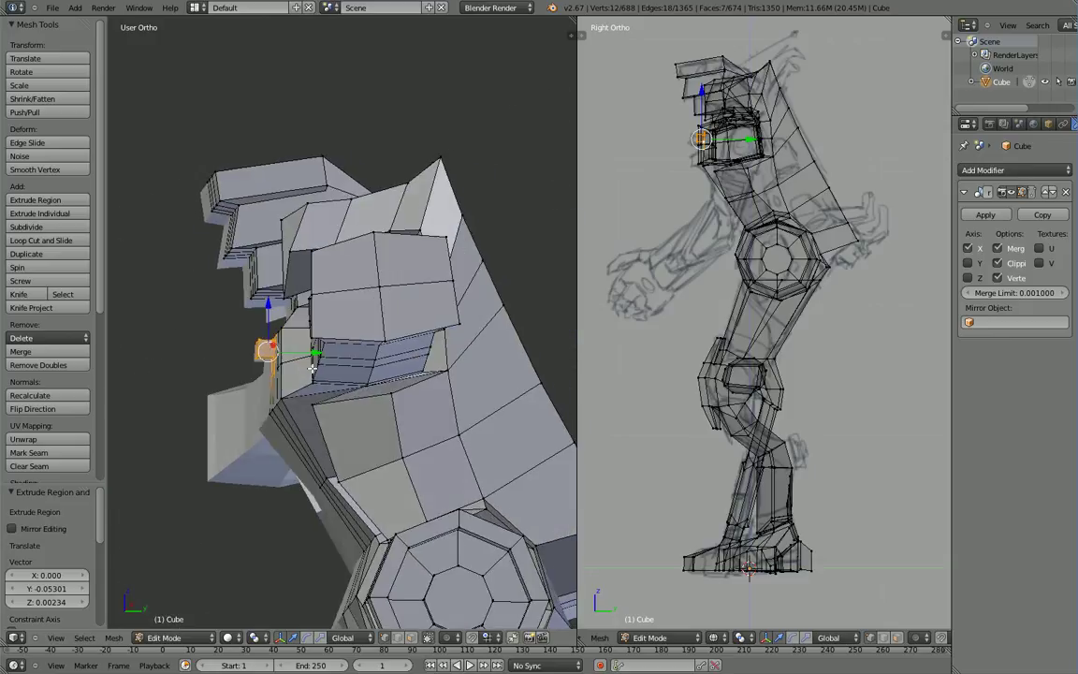
{"action": "left_click_drag", "start_coordinate": [323, 352], "coordinate": [307, 356]}
Step: Select the lower chest face beside the centre line, extrude it in place and scale it down
{"action": "middle_click_drag", "start_coordinate": [299, 382], "coordinate": [369, 386]}
{"action": "right_click", "coordinate": [285, 364]}
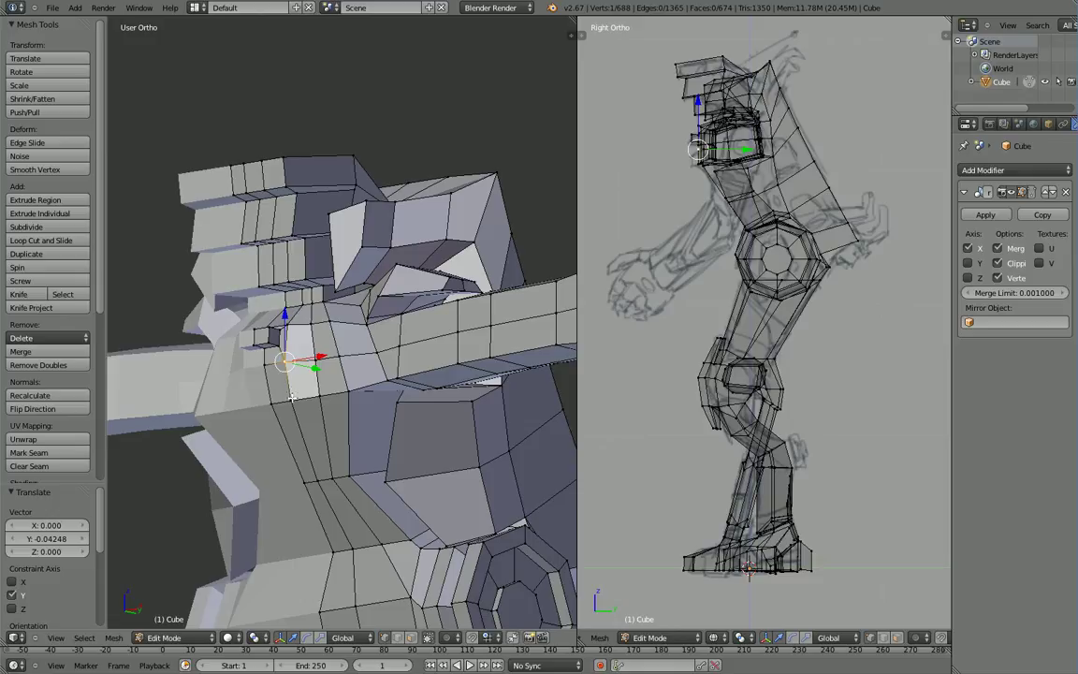
{"action": "right_click", "coordinate": [291, 399], "text": "shift"}
{"action": "right_click", "coordinate": [272, 402], "text": "shift"}
{"action": "right_click", "coordinate": [266, 365], "text": "shift"}
{"action": "key", "text": "e"}
{"action": "right_click", "coordinate": [305, 444]}
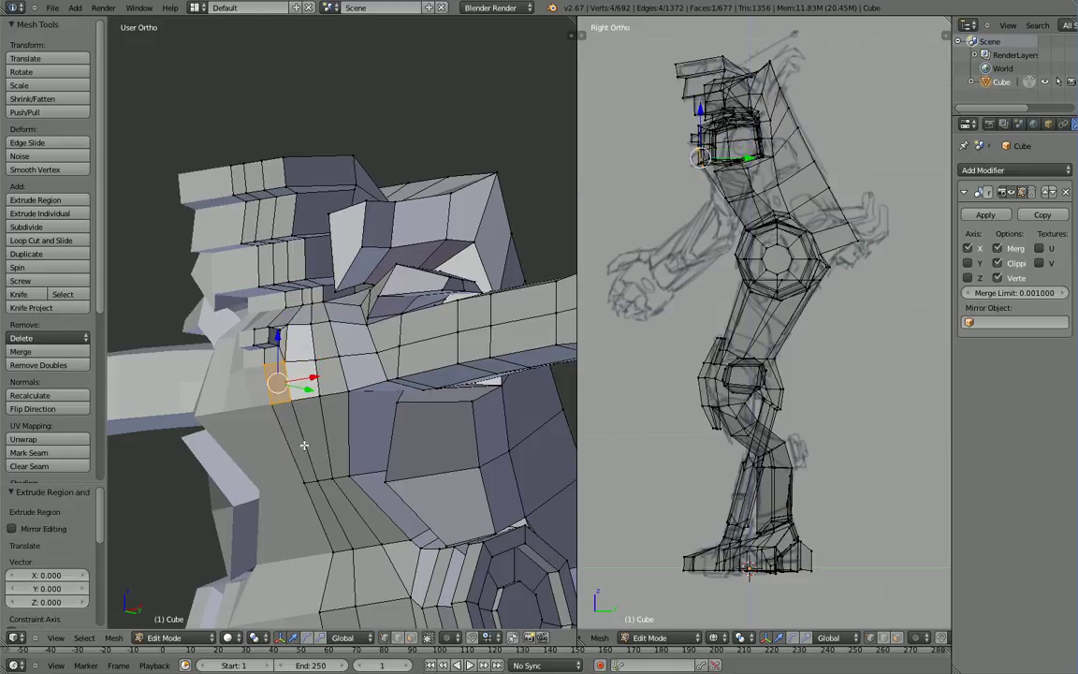
{"action": "key", "text": "s"}
{"action": "left_click", "coordinate": [288, 416]}
Step: Lower the inset chest face slightly and extrude it forward about 0.036 and down about 0.011
{"action": "left_click_drag", "start_coordinate": [276, 339], "coordinate": [276, 346]}
{"action": "middle_click_drag", "start_coordinate": [285, 504], "coordinate": [332, 514]}
{"action": "key", "text": "e"}
{"action": "left_click", "coordinate": [224, 502]}
{"action": "right_click", "coordinate": [298, 404]}
{"action": "right_click", "coordinate": [301, 402], "text": "shift"}
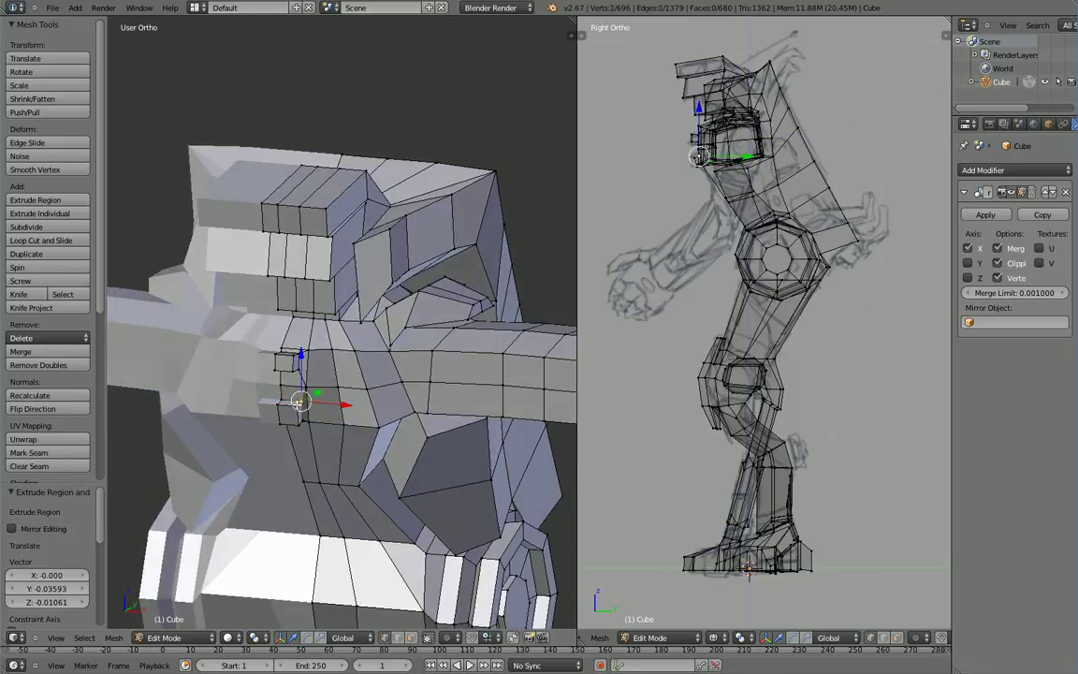
{"action": "right_click", "coordinate": [282, 400], "text": "shift"}
{"action": "right_click", "coordinate": [278, 406], "text": "shift"}
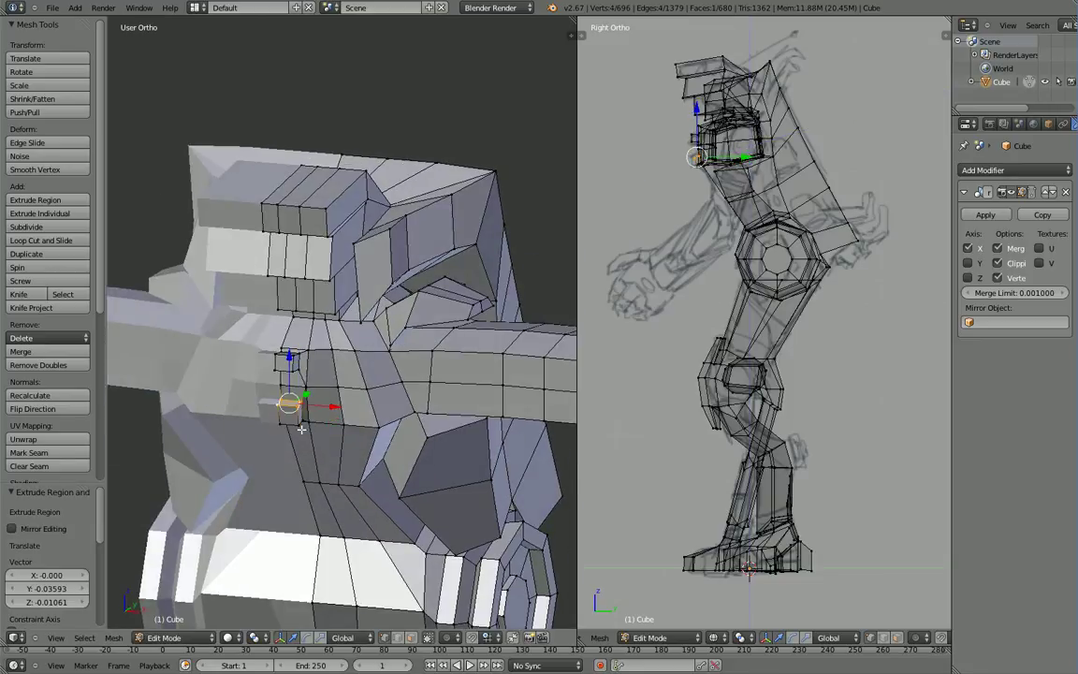
{"action": "middle_click_drag", "start_coordinate": [309, 440], "coordinate": [285, 374]}
Step: Select the whole lower chest block with its base vertices and move it forward about 0.019 along Y
{"action": "right_click", "coordinate": [285, 377]}
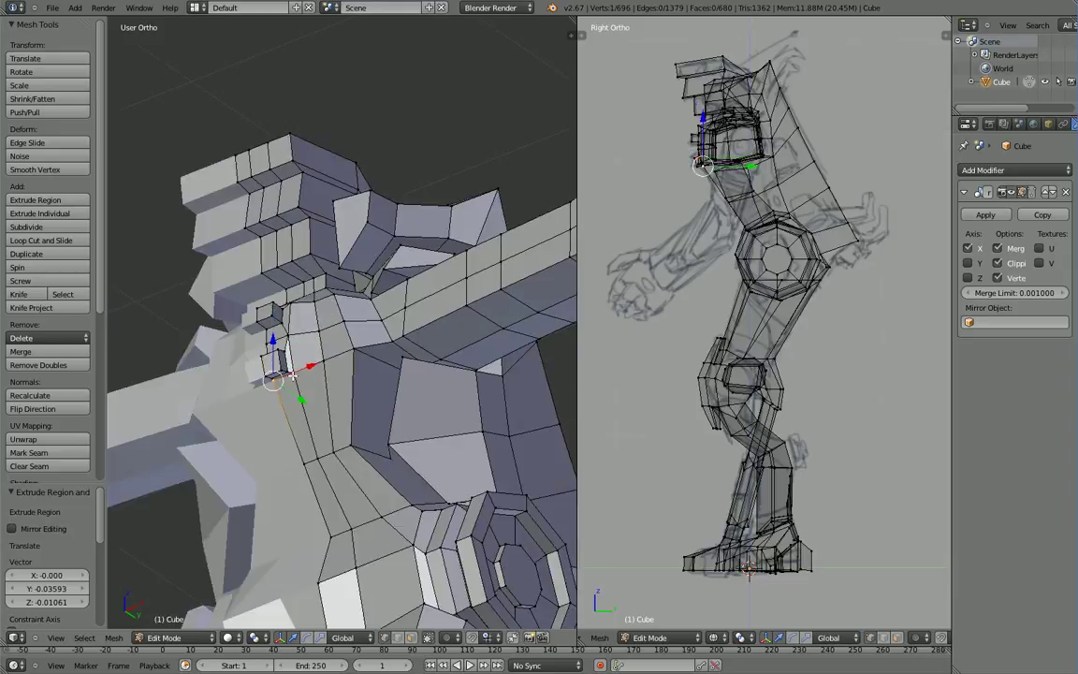
{"action": "key", "text": "b"}
{"action": "left_click_drag", "start_coordinate": [300, 376], "coordinate": [255, 347]}
{"action": "middle_click_drag", "start_coordinate": [276, 377], "coordinate": [296, 362]}
{"action": "right_click", "coordinate": [289, 346], "text": "shift"}
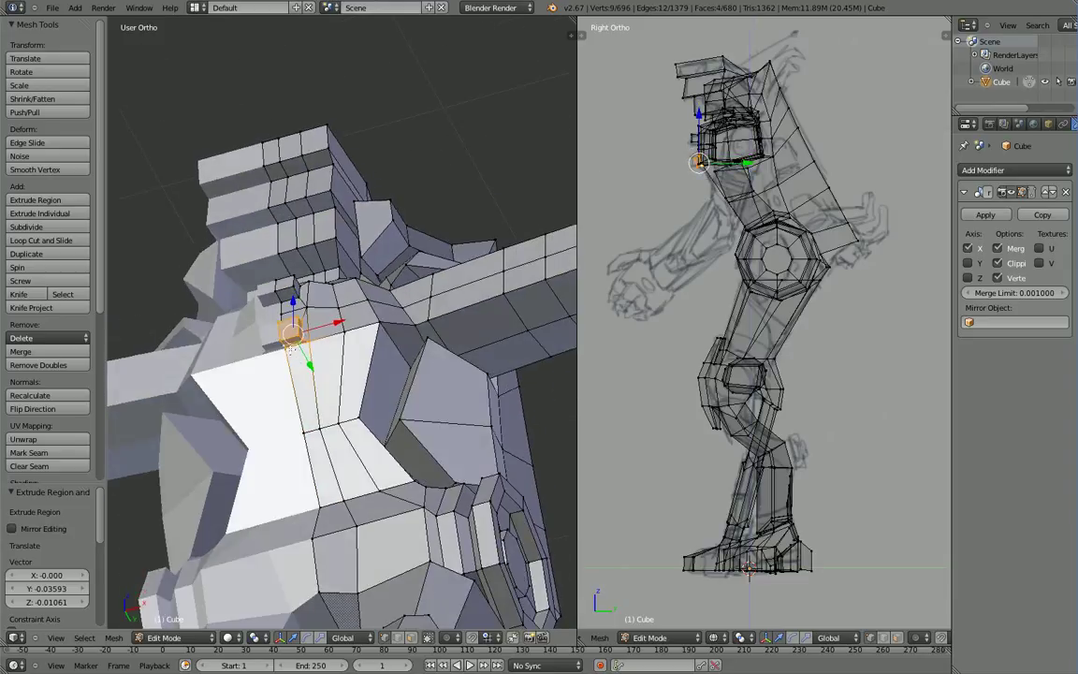
{"action": "middle_click_drag", "start_coordinate": [279, 403], "coordinate": [247, 468]}
{"action": "right_click", "coordinate": [264, 397], "text": "shift"}
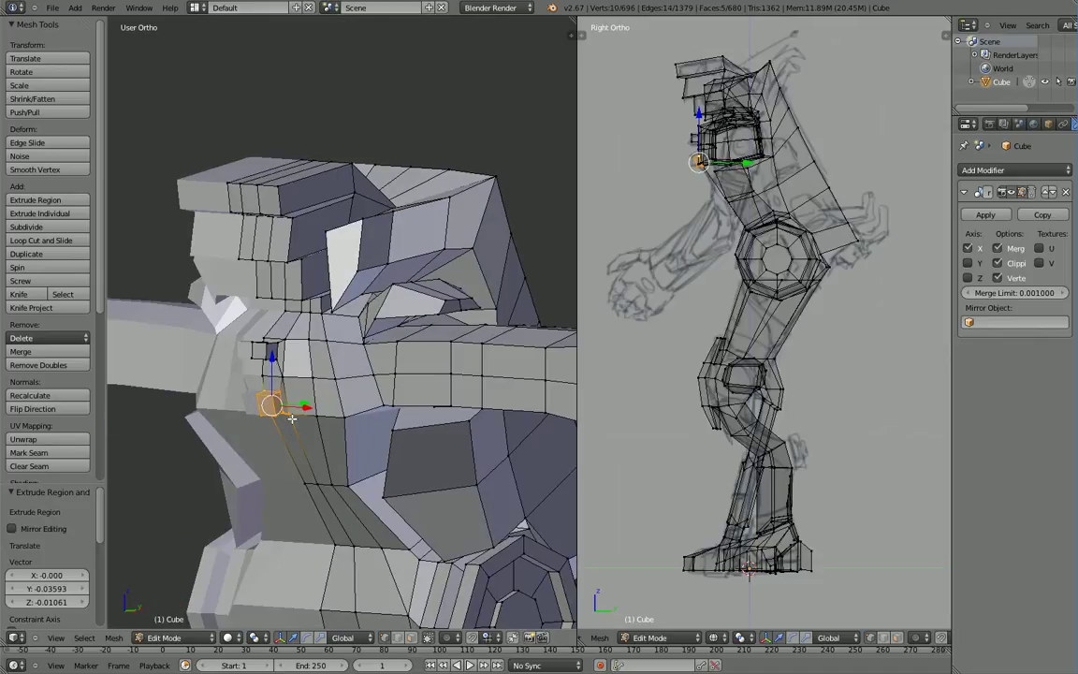
{"action": "middle_click_drag", "start_coordinate": [292, 425], "coordinate": [264, 409]}
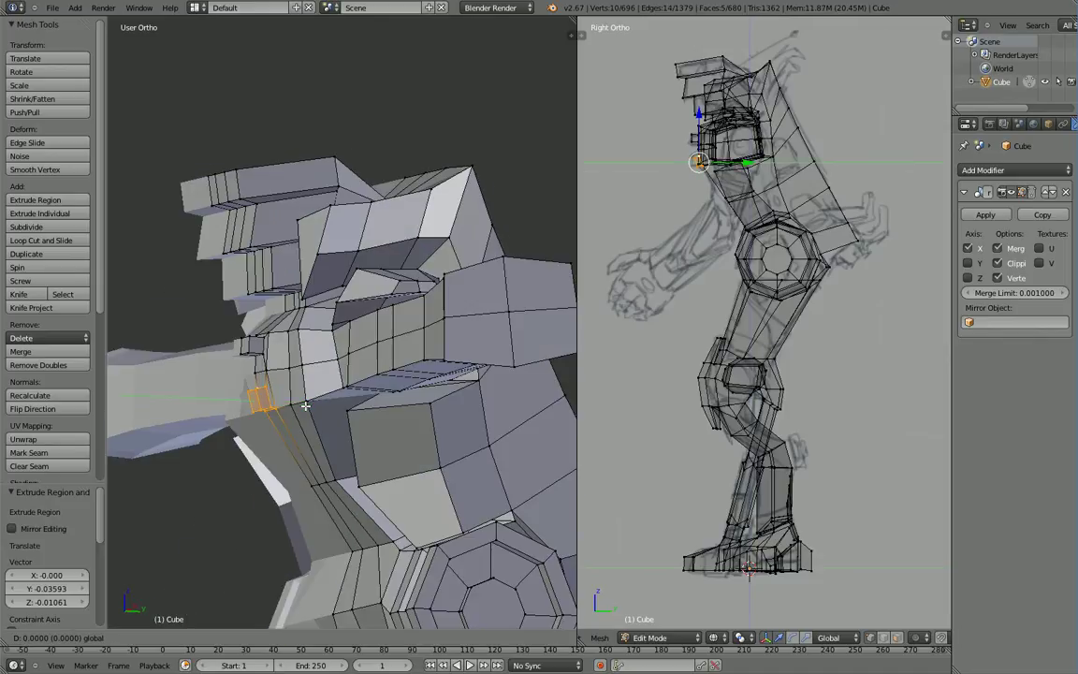
{"action": "key", "text": "g"}
{"action": "key", "text": "y"}
{"action": "left_click_drag", "start_coordinate": [300, 405], "coordinate": [300, 406]}
Step: Select the four underside vertices of the lower chest block and raise them about 0.019 along Z
{"action": "middle_click_drag", "start_coordinate": [212, 388], "coordinate": [262, 376]}
{"action": "right_click", "coordinate": [265, 396]}
{"action": "right_click", "coordinate": [256, 392]}
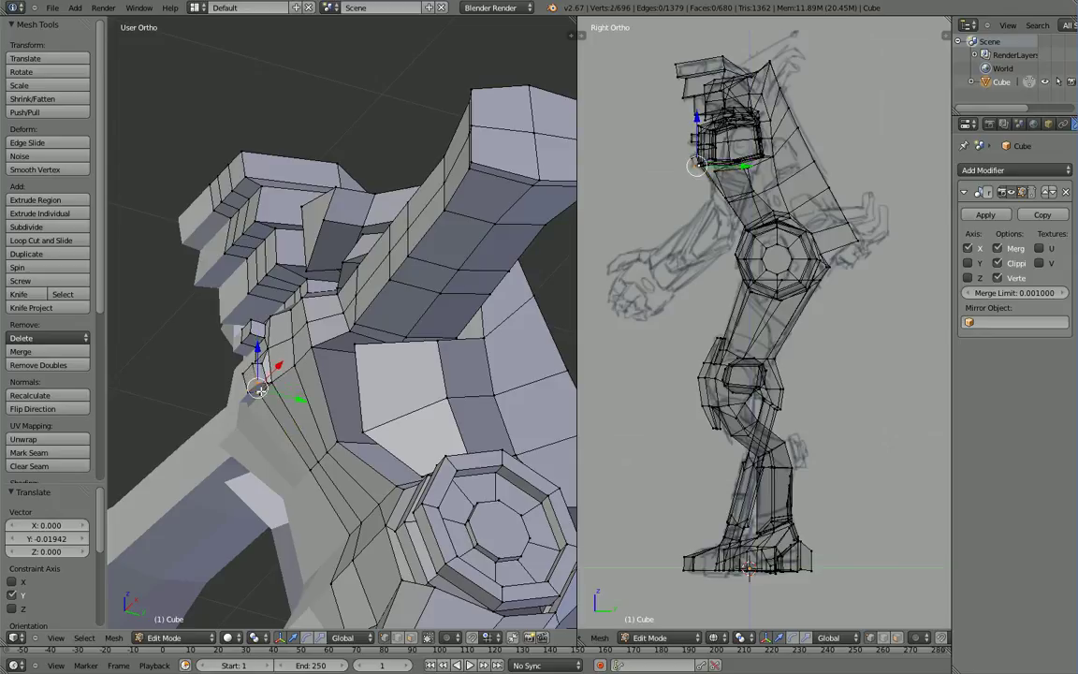
{"action": "right_click", "coordinate": [264, 395]}
{"action": "right_click", "coordinate": [270, 385]}
{"action": "right_click", "coordinate": [256, 383], "text": "shift"}
{"action": "right_click", "coordinate": [249, 393], "text": "shift"}
{"action": "right_click", "coordinate": [260, 394], "text": "shift"}
{"action": "key", "text": "g"}
{"action": "key", "text": "z"}
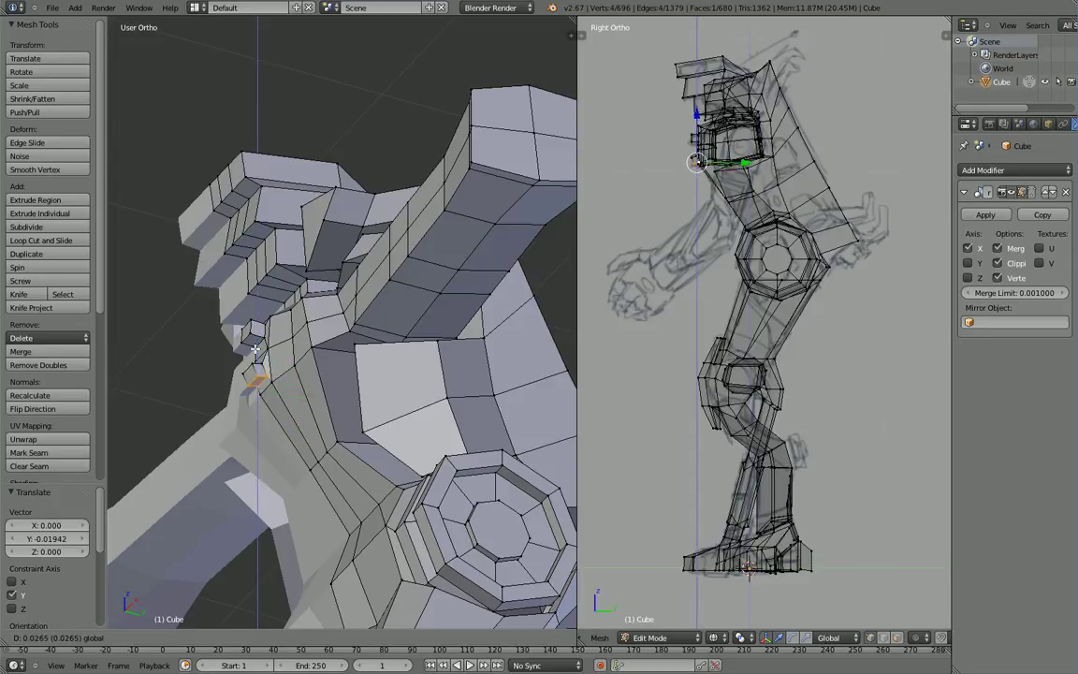
{"action": "left_click_drag", "start_coordinate": [254, 349], "coordinate": [255, 353]}
Step: Move the lower chest block's underside vertices forward about 0.013 along Y
{"action": "middle_click_drag", "start_coordinate": [255, 356], "coordinate": [247, 427]}
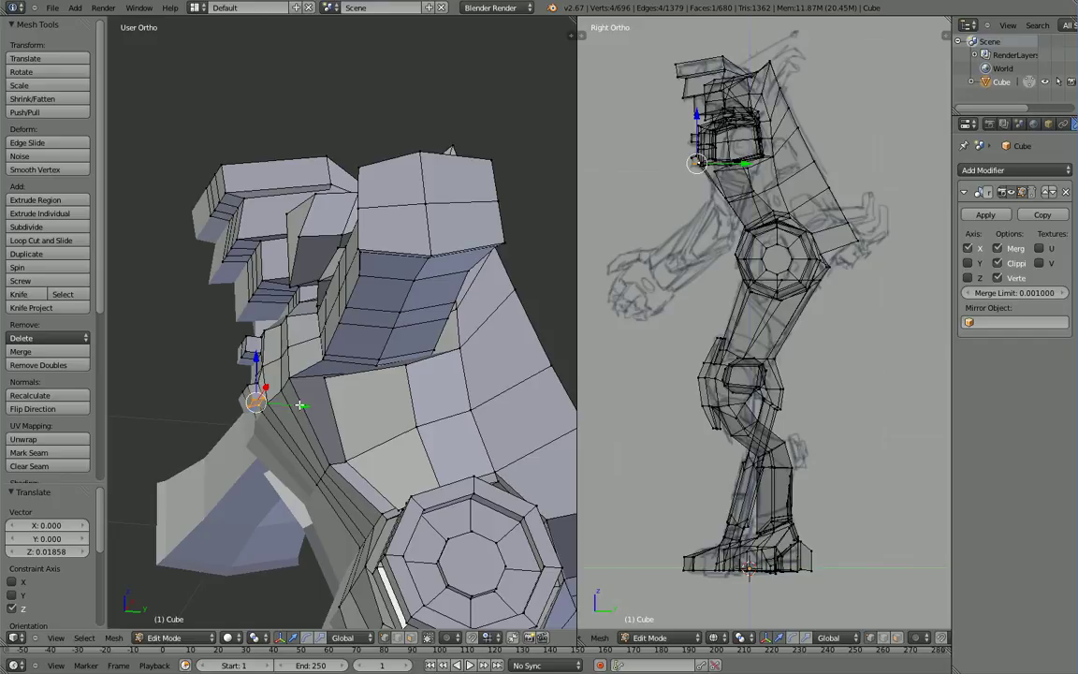
{"action": "key", "text": "g"}
{"action": "key", "text": "y"}
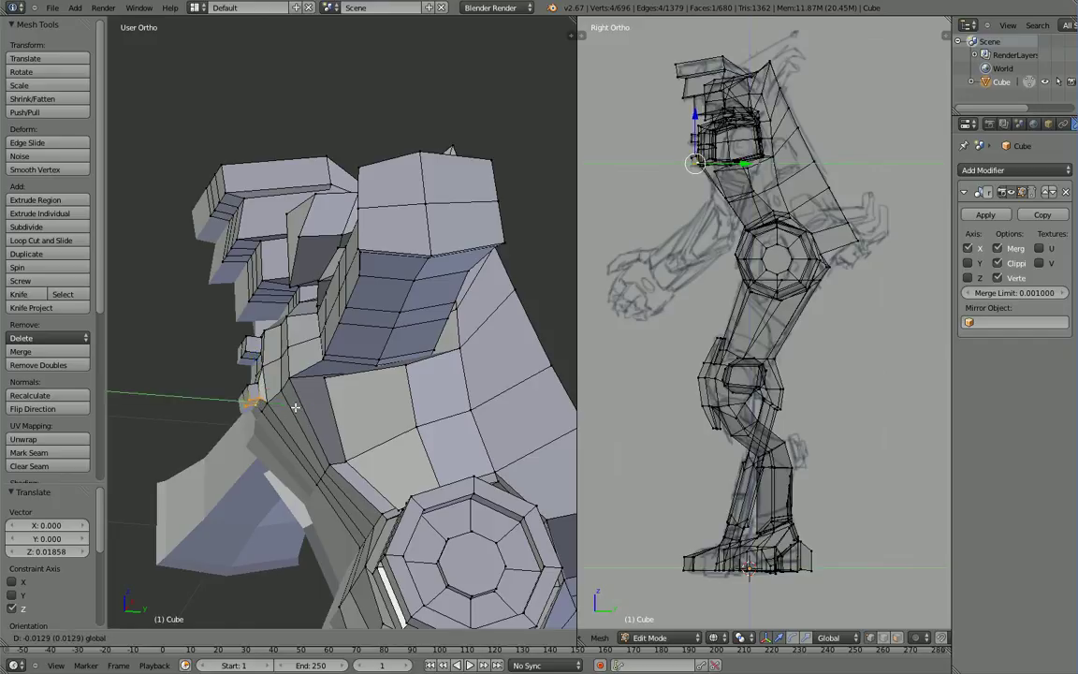
{"action": "left_click", "coordinate": [296, 407]}
Step: Select the vertices along the arm's upper and lower front edges and move them back about 0.055 along Y
{"action": "middle_click_drag", "start_coordinate": [296, 407], "coordinate": [420, 530]}
{"action": "right_click", "coordinate": [476, 502]}
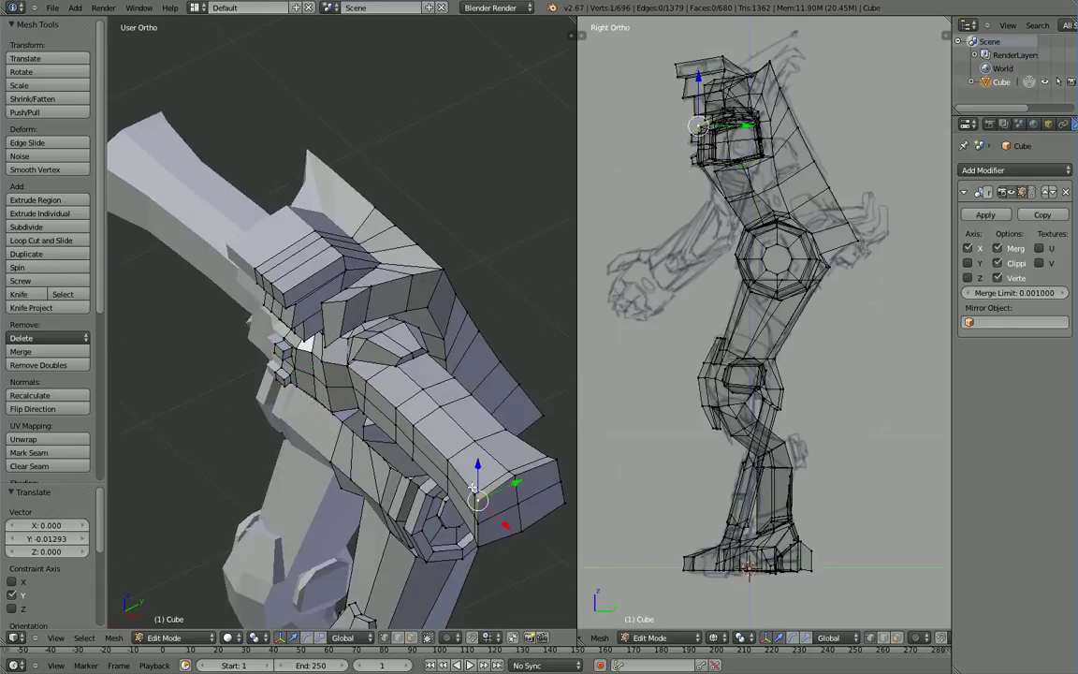
{"action": "right_click", "coordinate": [469, 485], "text": "shift"}
{"action": "right_click", "coordinate": [451, 465], "text": "shift"}
{"action": "right_click", "coordinate": [416, 422], "text": "shift"}
{"action": "right_click", "coordinate": [392, 408], "text": "shift"}
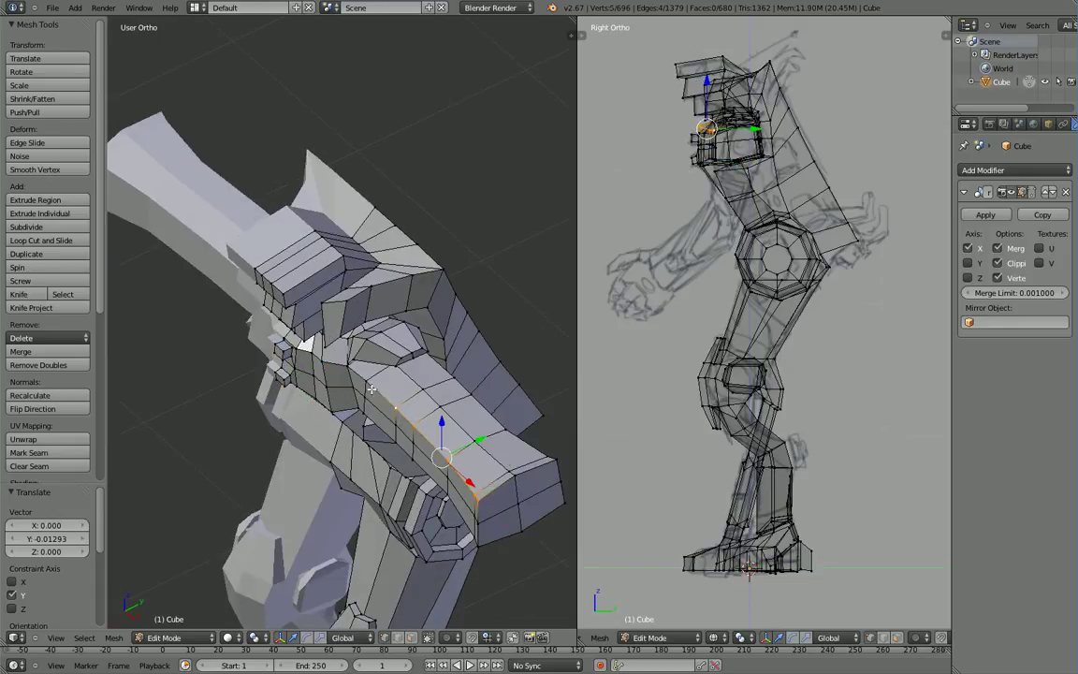
{"action": "right_click", "coordinate": [369, 388], "text": "shift"}
{"action": "key", "text": "ctrl+z"}
{"action": "right_click", "coordinate": [370, 382], "text": "shift"}
{"action": "middle_click_drag", "start_coordinate": [379, 447], "coordinate": [384, 416]}
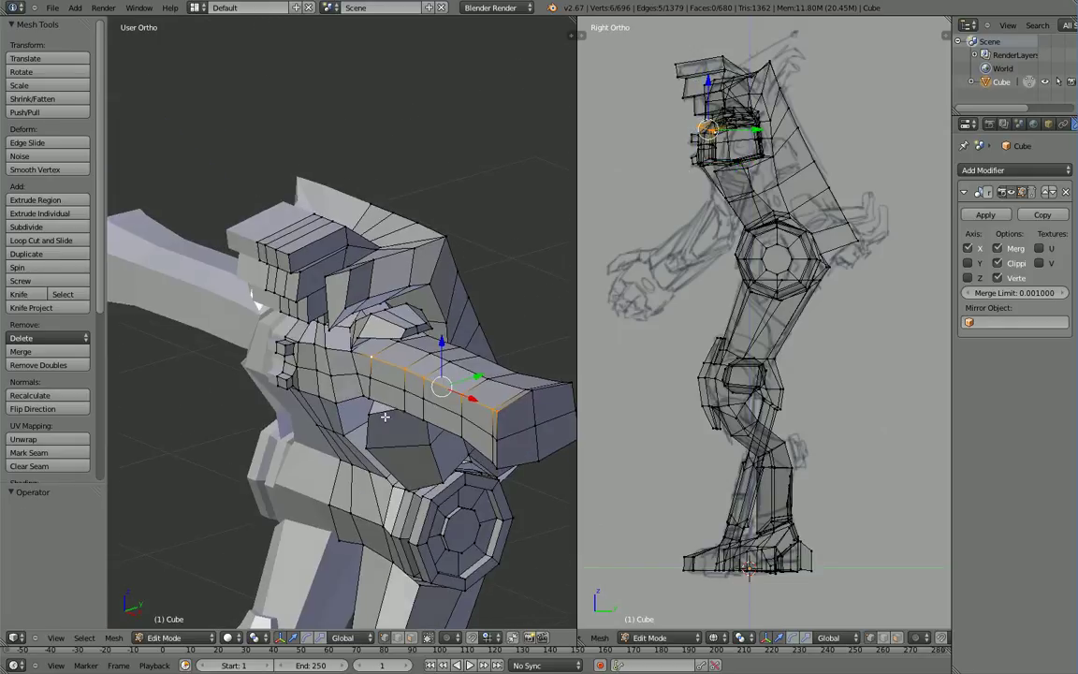
{"action": "right_click", "coordinate": [372, 402], "text": "shift"}
{"action": "right_click", "coordinate": [409, 416], "text": "shift"}
{"action": "right_click", "coordinate": [429, 425], "text": "shift"}
{"action": "right_click", "coordinate": [464, 441], "text": "shift"}
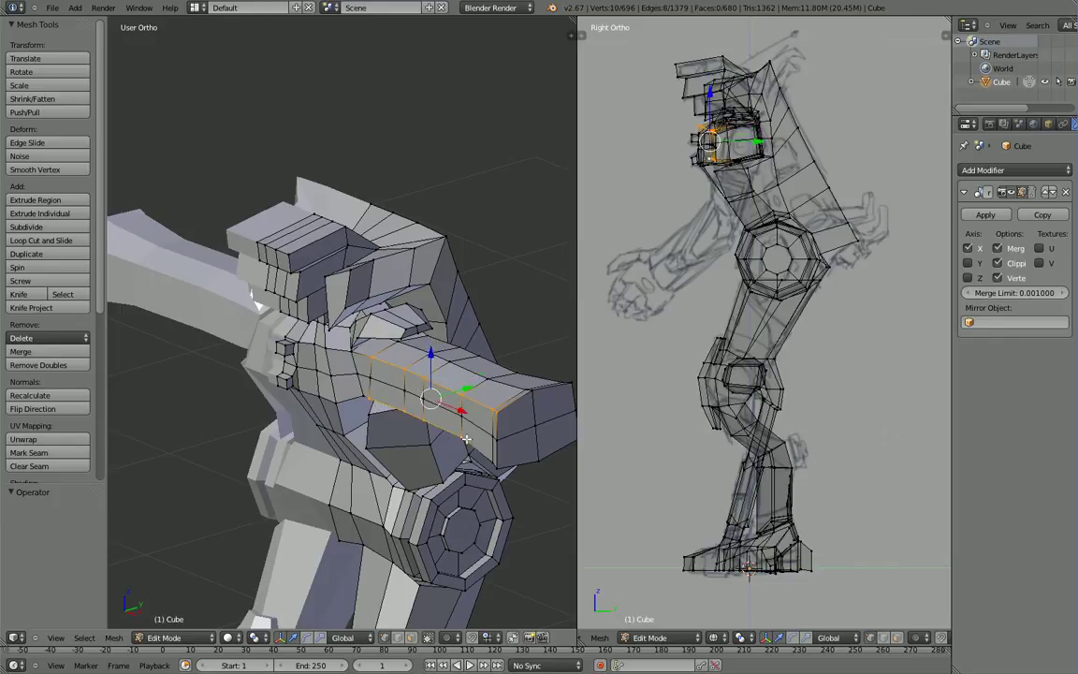
{"action": "right_click", "coordinate": [497, 471], "text": "shift"}
{"action": "right_click", "coordinate": [497, 470], "text": "shift"}
{"action": "middle_click_drag", "start_coordinate": [497, 471], "coordinate": [455, 503]}
{"action": "left_click_drag", "start_coordinate": [372, 447], "coordinate": [389, 441]}
{"action": "left_click", "coordinate": [389, 442]}
{"action": "middle_click_drag", "start_coordinate": [390, 442], "coordinate": [361, 371]}
{"action": "right_click", "coordinate": [349, 372]}
{"action": "right_click", "coordinate": [325, 394], "text": "shift"}
{"action": "right_click", "coordinate": [312, 425], "text": "shift"}
Step: Select the vertices along the arm's upper and lower back edges and move them forward about 0.043 along Y
{"action": "right_click", "coordinate": [368, 340]}
{"action": "right_click", "coordinate": [363, 350], "text": "shift"}
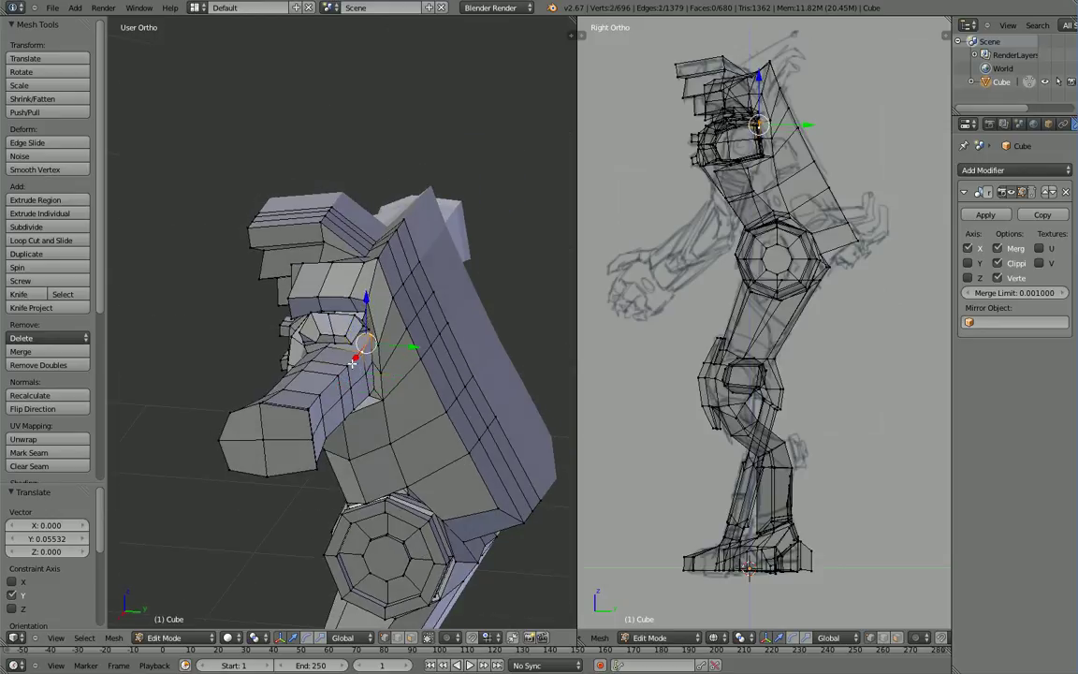
{"action": "right_click", "coordinate": [351, 364], "text": "shift"}
{"action": "right_click", "coordinate": [336, 378], "text": "shift"}
{"action": "right_click", "coordinate": [322, 396], "text": "shift"}
{"action": "right_click", "coordinate": [314, 404], "text": "shift"}
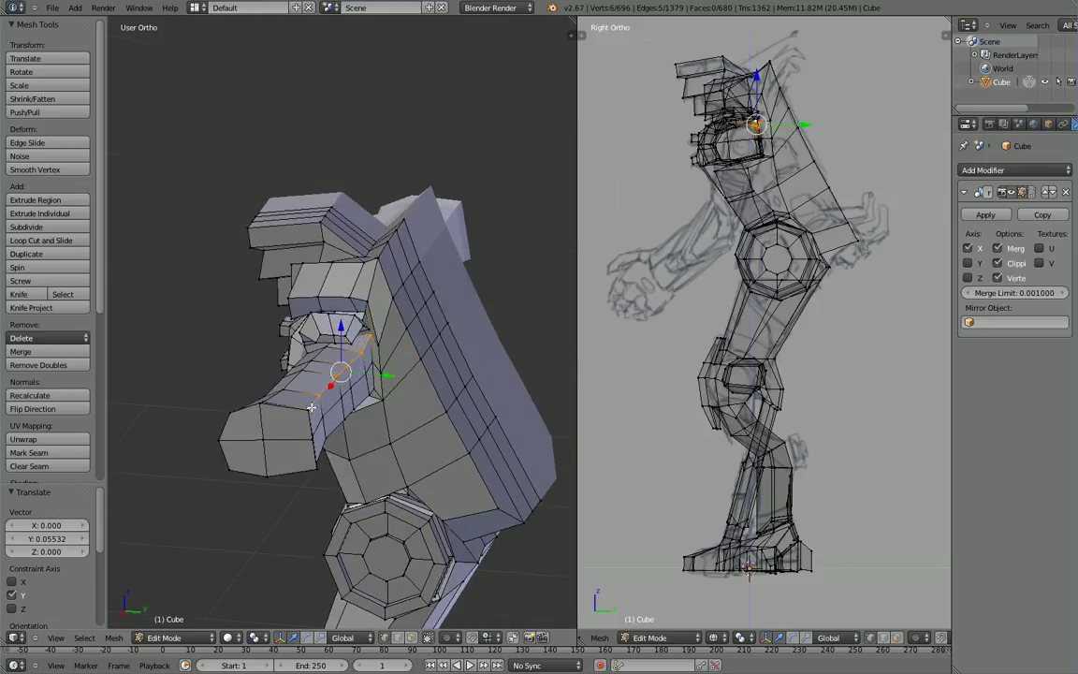
{"action": "right_click", "coordinate": [308, 416], "text": "shift"}
{"action": "middle_click_drag", "start_coordinate": [321, 424], "coordinate": [318, 409]}
{"action": "right_click", "coordinate": [372, 383], "text": "shift"}
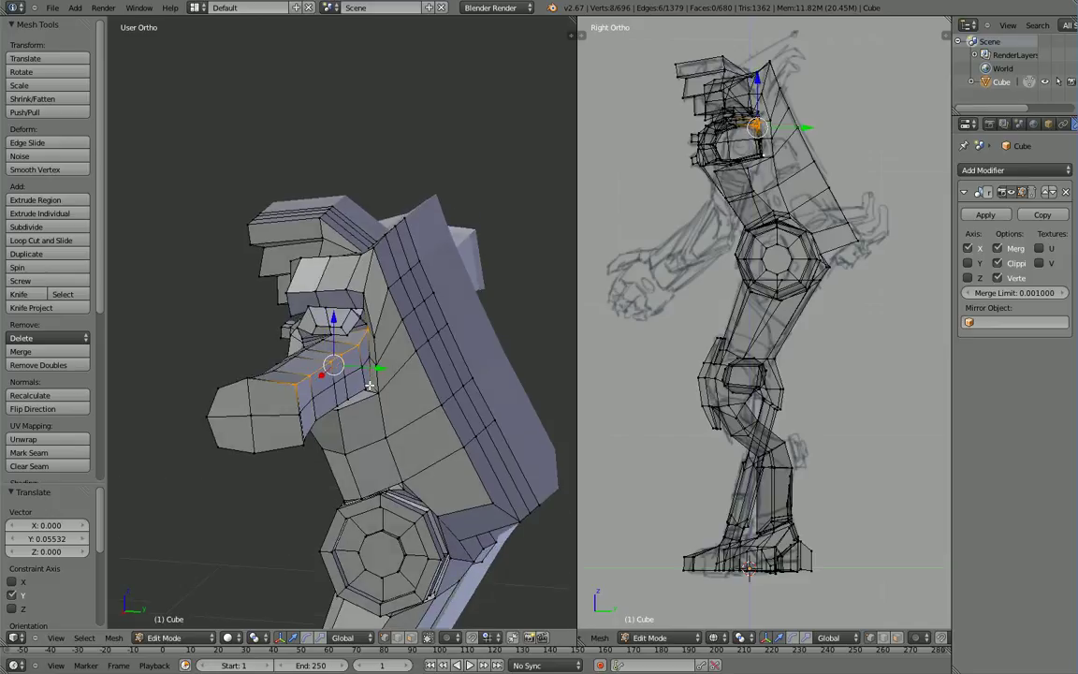
{"action": "right_click", "coordinate": [357, 394], "text": "shift"}
{"action": "right_click", "coordinate": [343, 403], "text": "shift"}
{"action": "right_click", "coordinate": [324, 415], "text": "shift"}
{"action": "right_click", "coordinate": [316, 421], "text": "shift"}
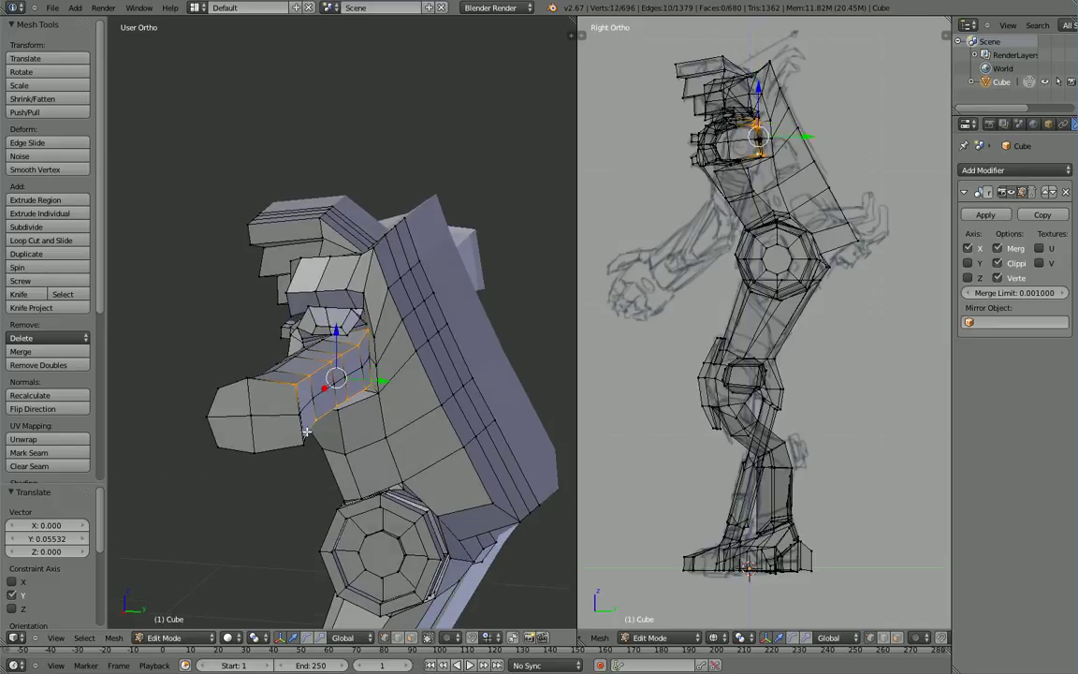
{"action": "right_click", "coordinate": [308, 432], "text": "shift"}
{"action": "right_click", "coordinate": [303, 445], "text": "shift"}
{"action": "left_click_drag", "start_coordinate": [376, 391], "coordinate": [368, 390]}
Step: Compare the chest with the front reference sketch and shift two vertices on the side of the chest front along X
{"action": "middle_click_drag", "start_coordinate": [367, 393], "coordinate": [529, 397]}
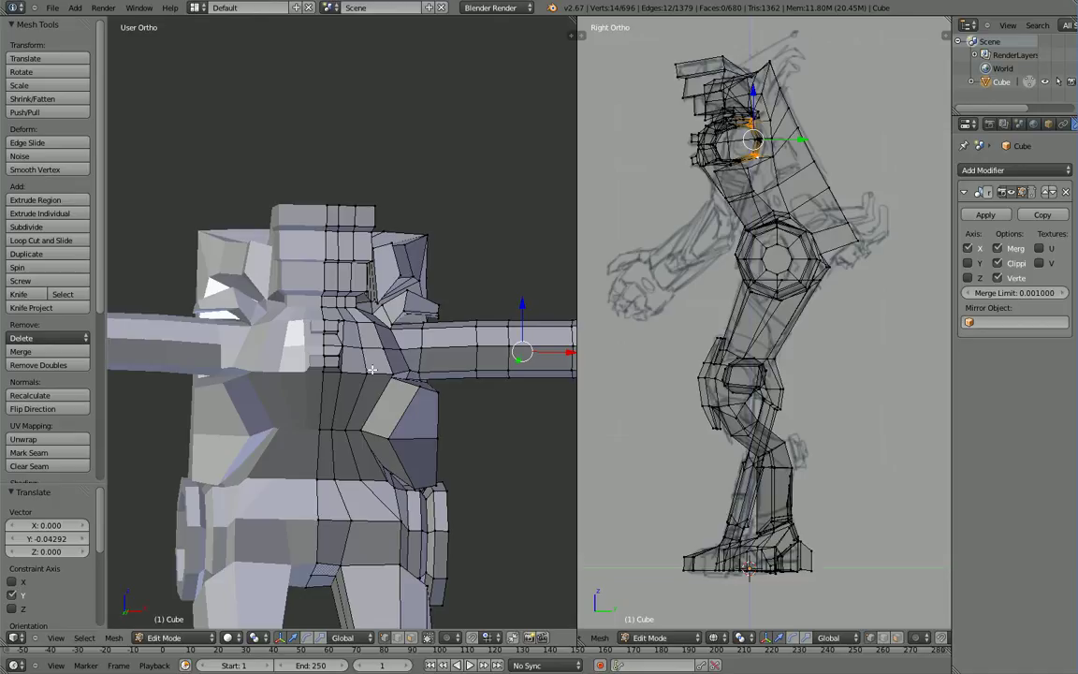
{"action": "key", "text": "KP_1"}
{"action": "key", "text": "z"}
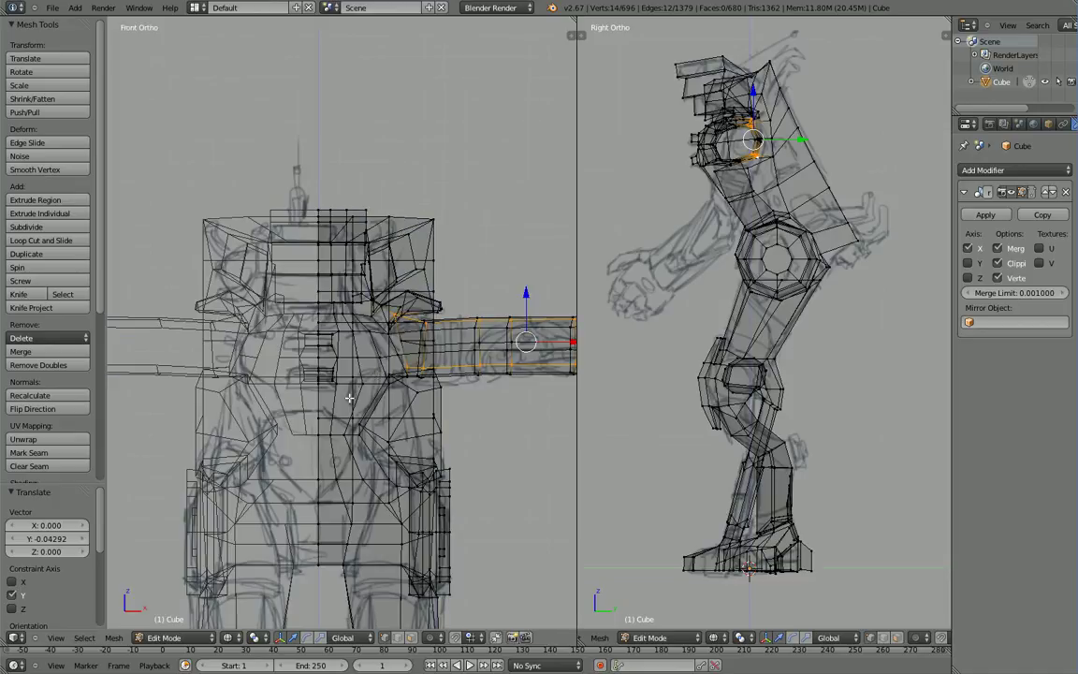
{"action": "key", "text": "z"}
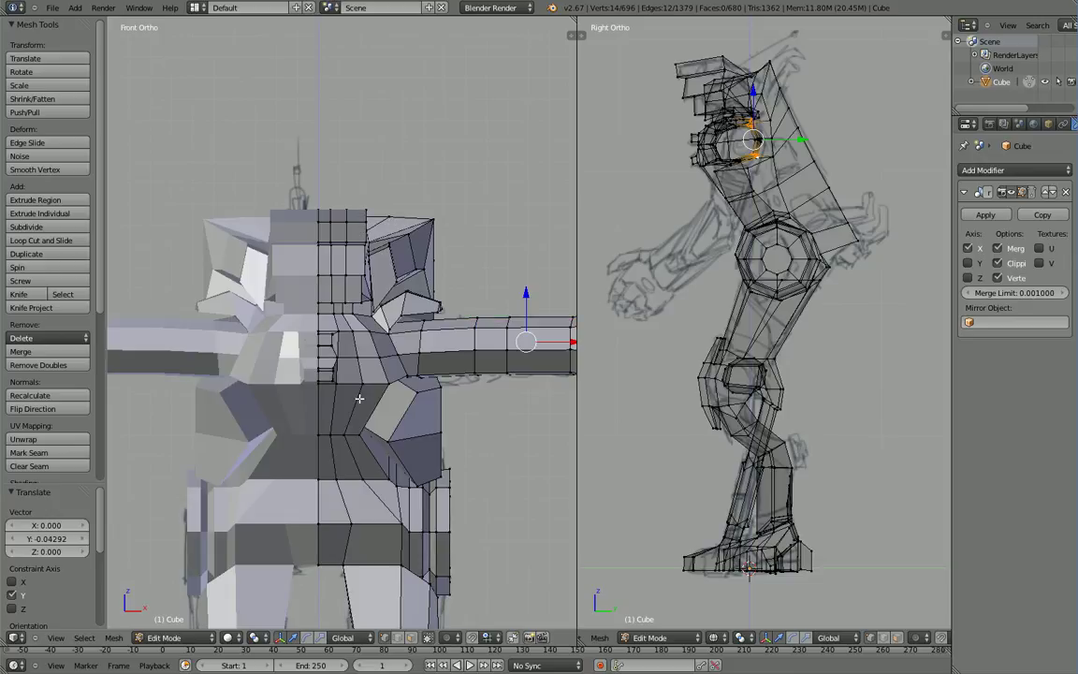
{"action": "mouse_move", "coordinate": [369, 378]}
{"action": "middle_mouse_down"}
{"action": "mouse_move", "coordinate": [375, 418]}
{"action": "mouse_move", "coordinate": [367, 382]}
{"action": "middle_mouse_up"}
{"action": "right_click", "coordinate": [370, 348]}
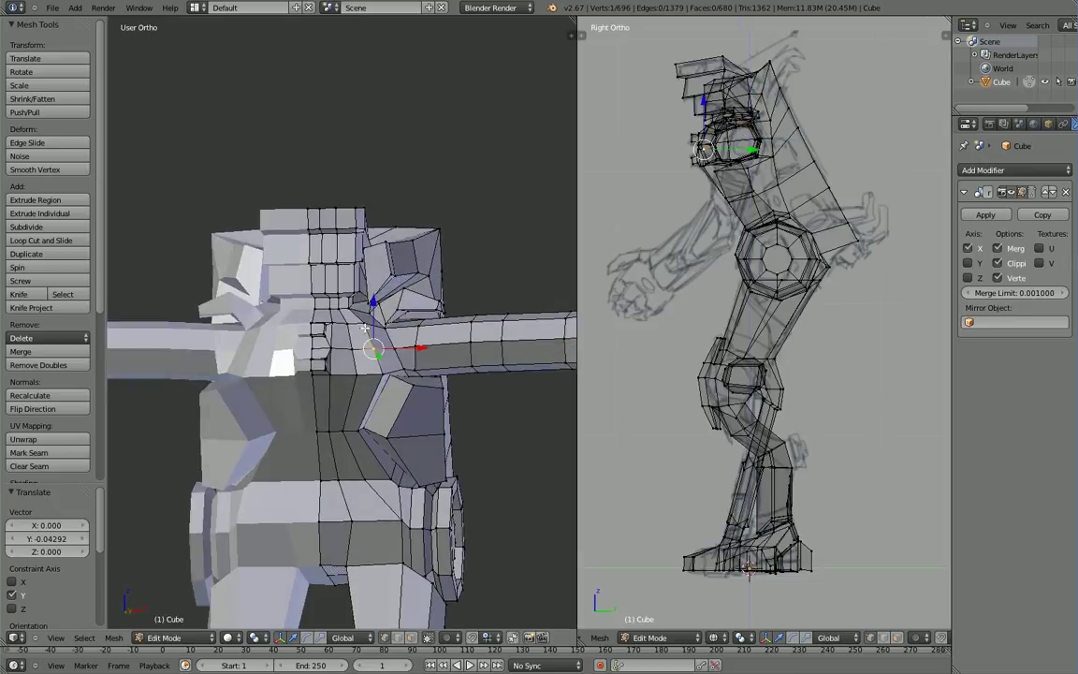
{"action": "right_click", "coordinate": [365, 326], "text": "shift"}
{"action": "left_click_drag", "start_coordinate": [417, 335], "coordinate": [391, 375]}
{"action": "right_click", "coordinate": [378, 377]}
Step: Check the torso against the front sketch and add one horizontal loop cut across the torso just below the chest
{"action": "mouse_move", "coordinate": [363, 447]}
{"action": "middle_mouse_down"}
{"action": "mouse_move", "coordinate": [288, 421]}
{"action": "mouse_move", "coordinate": [372, 462]}
{"action": "middle_mouse_up"}
{"action": "key", "text": "Tab"}
{"action": "key", "text": "KP_1"}
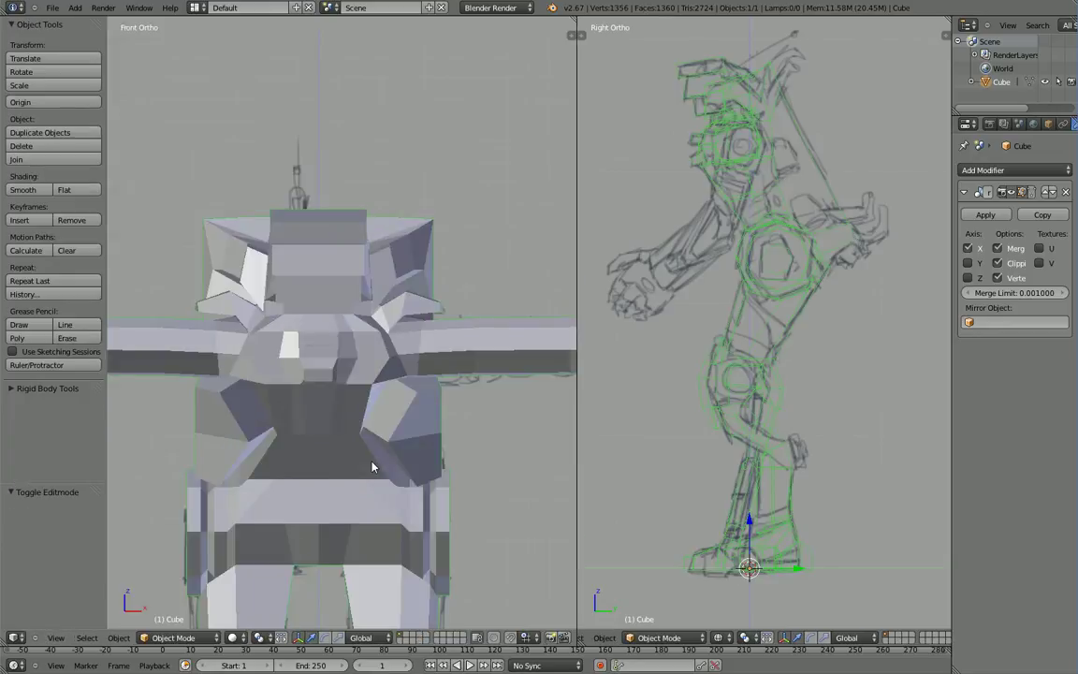
{"action": "key", "text": "z"}
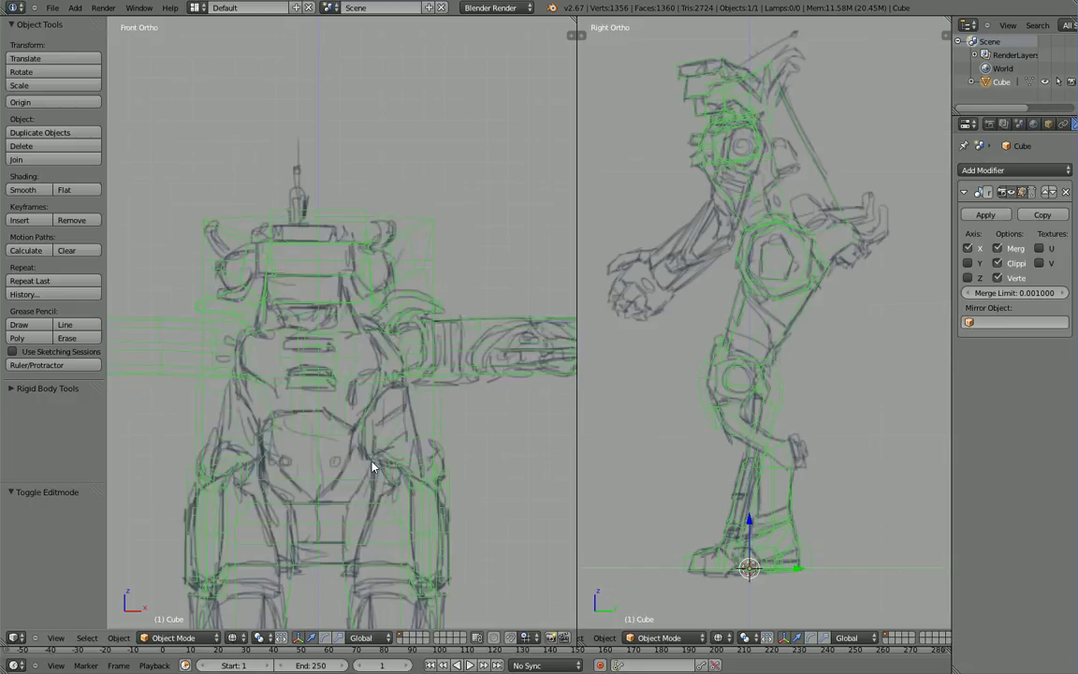
{"action": "key", "text": "z"}
{"action": "key", "text": "Tab"}
{"action": "mouse_move", "coordinate": [378, 392]}
{"action": "middle_mouse_down"}
{"action": "mouse_move", "coordinate": [366, 372]}
{"action": "mouse_move", "coordinate": [389, 381]}
{"action": "mouse_move", "coordinate": [337, 396]}
{"action": "middle_mouse_up"}
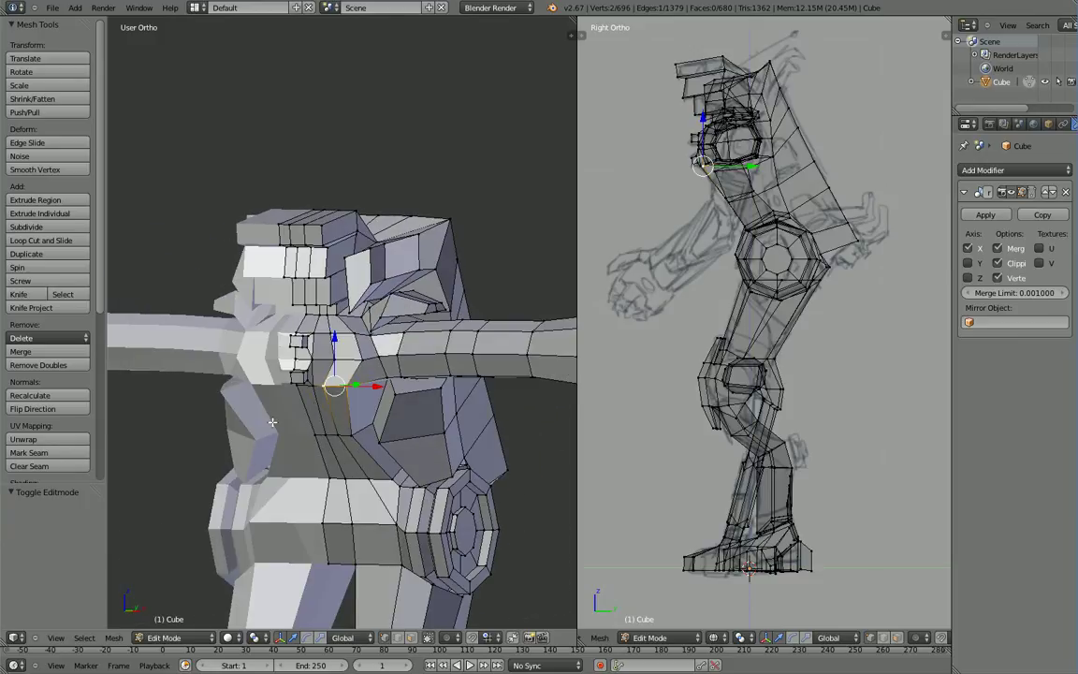
{"action": "key", "text": "ctrl+r"}
{"action": "left_click", "coordinate": [332, 414]}
{"action": "right_click", "coordinate": [332, 414]}
Step: Select the two outer torso vertices just below the chest, move them inward about 0.025 along X and inspect the shape
{"action": "middle_click_drag", "start_coordinate": [370, 444], "coordinate": [402, 454]}
{"action": "right_click", "coordinate": [377, 408]}
{"action": "right_click", "coordinate": [360, 440], "text": "shift"}
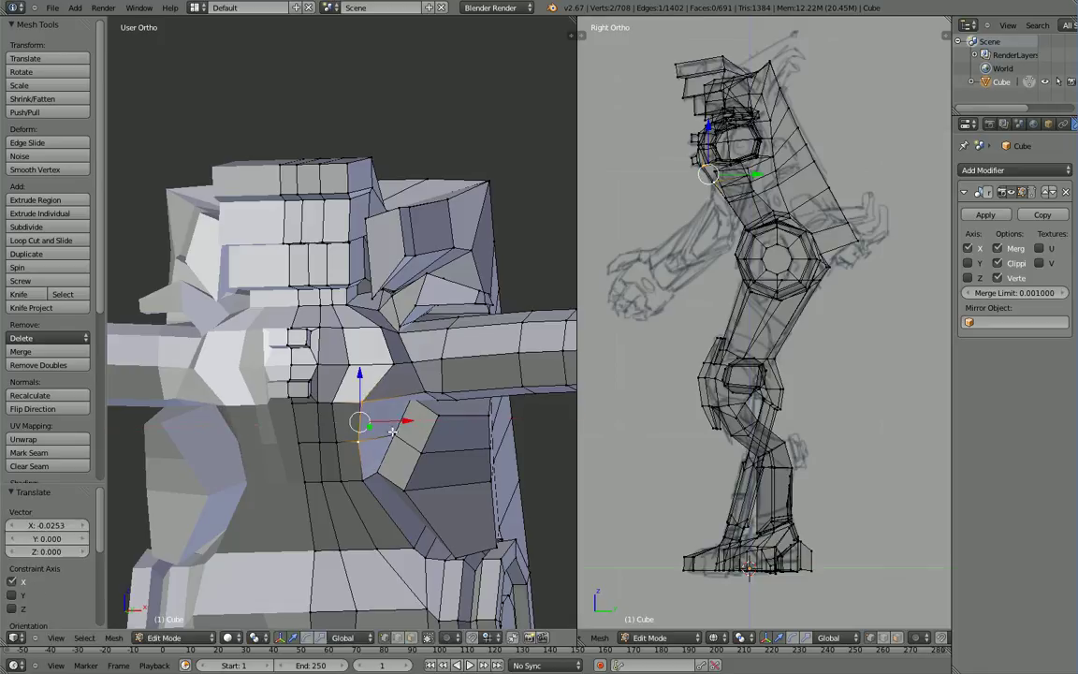
{"action": "key", "text": "Tab"}
{"action": "middle_click_drag", "start_coordinate": [377, 454], "coordinate": [301, 472]}
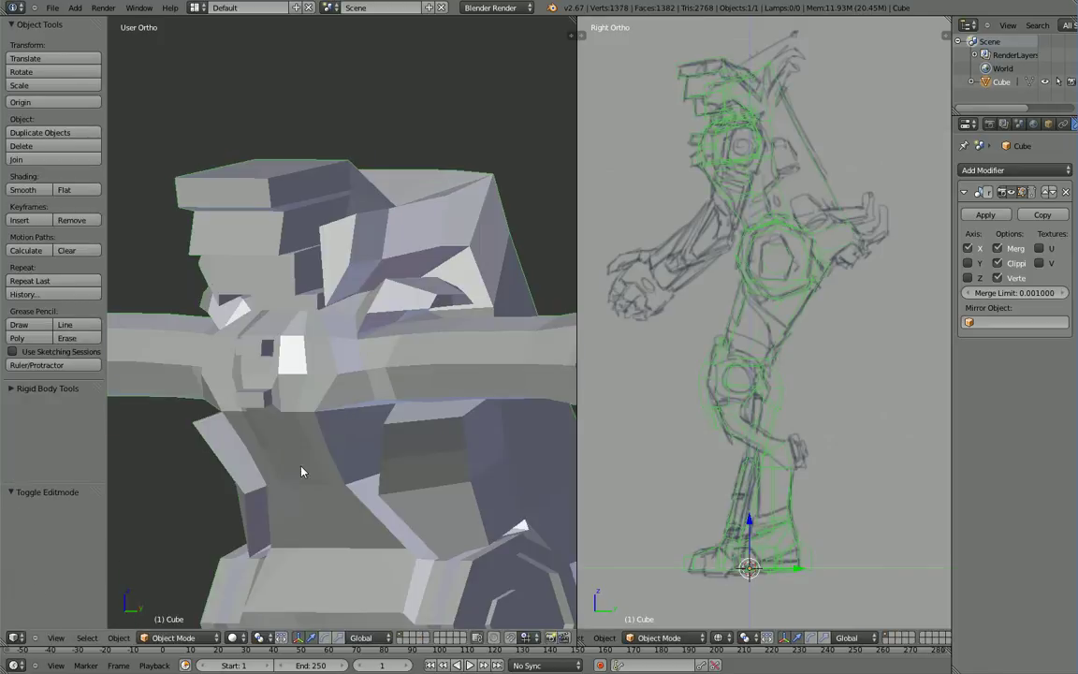
{"action": "key", "text": "Tab"}
{"action": "key", "text": "ctrl+r"}
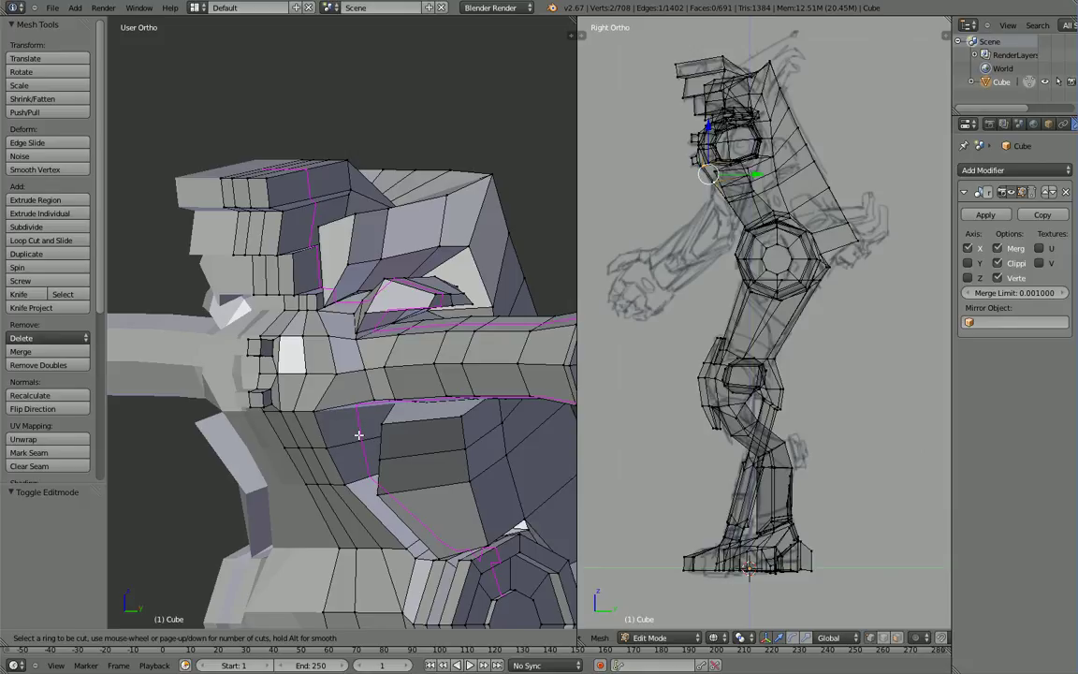
{"action": "scroll", "coordinate": [359, 434], "scroll_direction": "down", "scroll_amount": 1}
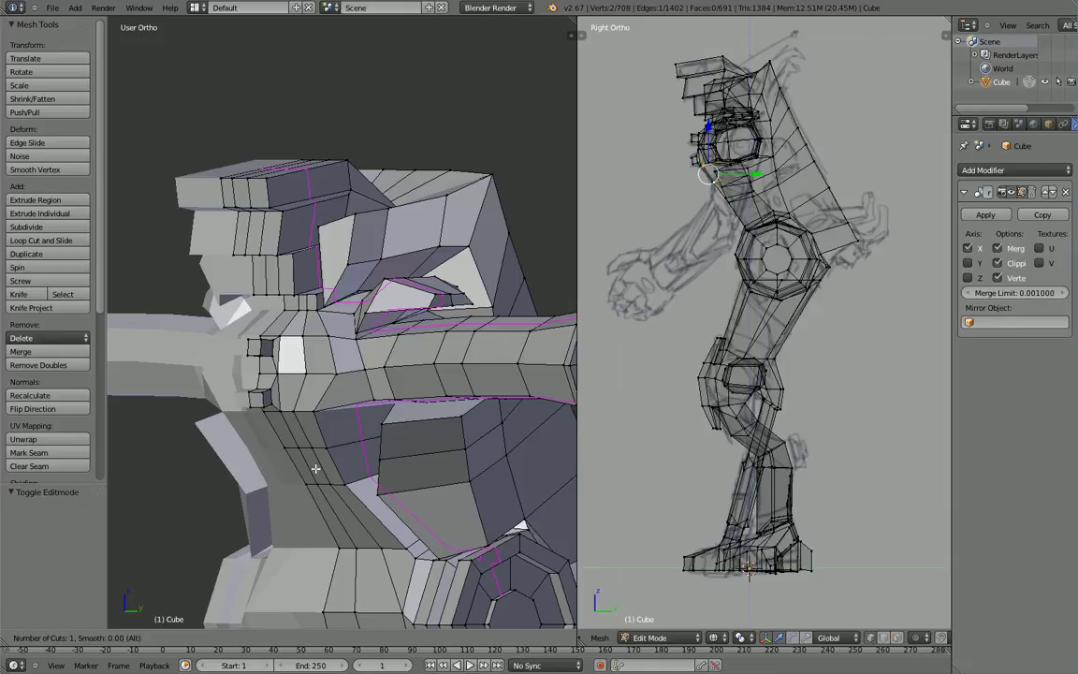
{"action": "left_click", "coordinate": [160, 513]}
{"action": "scroll", "coordinate": [183, 508], "scroll_direction": "down", "scroll_amount": 4}
{"action": "middle_click_drag", "start_coordinate": [238, 505], "coordinate": [186, 451]}
{"action": "key", "text": "ctrl+r"}
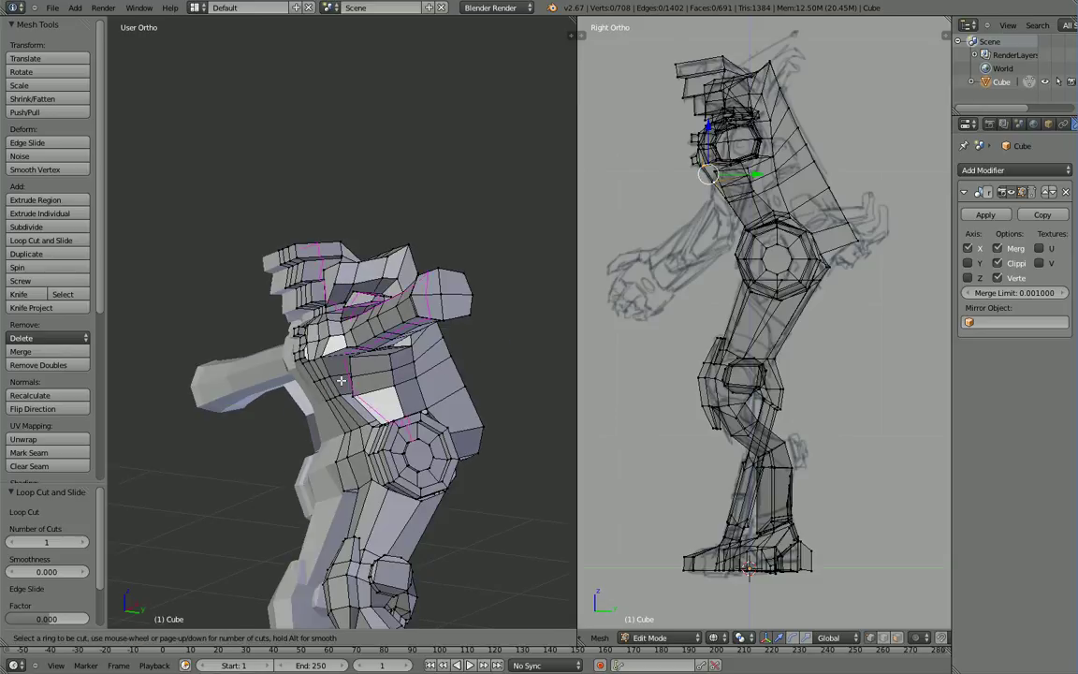
{"action": "scroll", "coordinate": [300, 528], "scroll_direction": "down", "scroll_amount": 1}
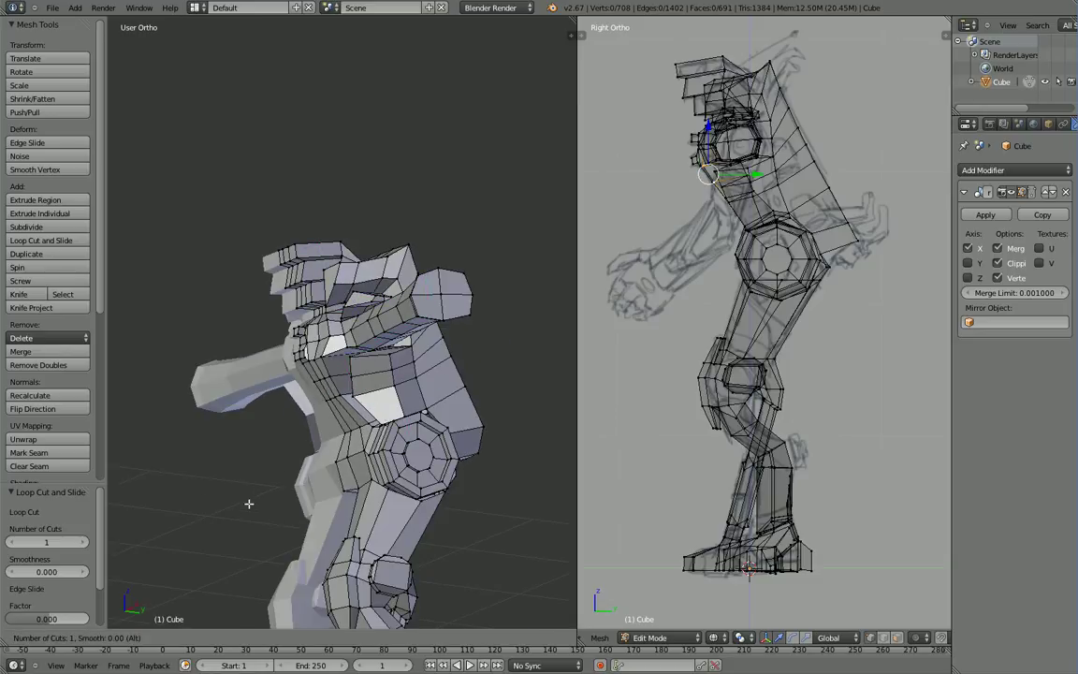
{"action": "left_click", "coordinate": [250, 504]}
Step: Knife a new edge line from under the arm down the side of the torso to the hip
{"action": "middle_click_drag", "start_coordinate": [246, 506], "coordinate": [327, 553]}
{"action": "scroll", "coordinate": [361, 509], "scroll_direction": "up", "scroll_amount": 3}
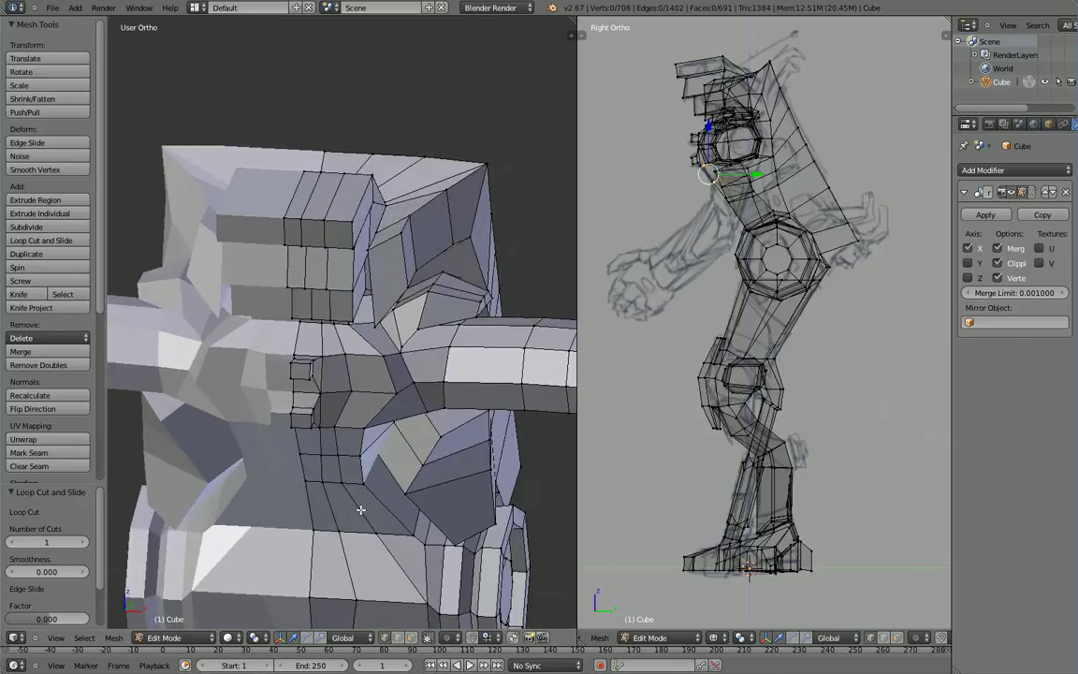
{"action": "middle_click_drag", "start_coordinate": [361, 508], "coordinate": [356, 474]}
{"action": "left_click", "coordinate": [31, 293]}
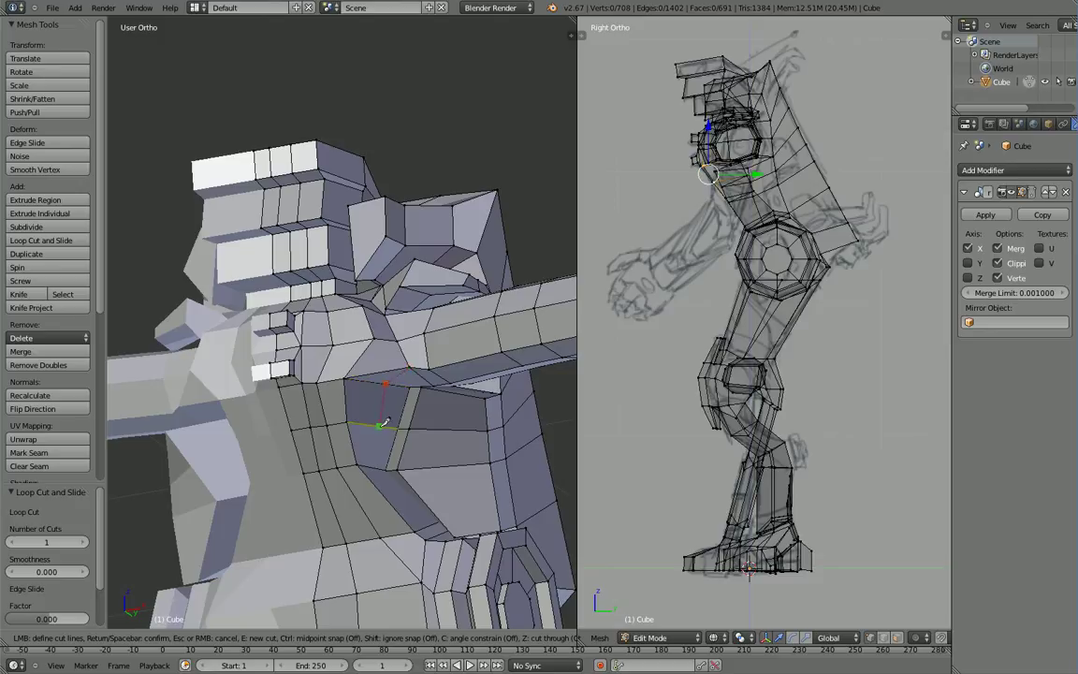
{"action": "left_click", "coordinate": [376, 468]}
{"action": "middle_click_drag", "start_coordinate": [437, 510], "coordinate": [395, 531]}
{"action": "left_click", "coordinate": [447, 558]}
{"action": "key", "text": "Return"}
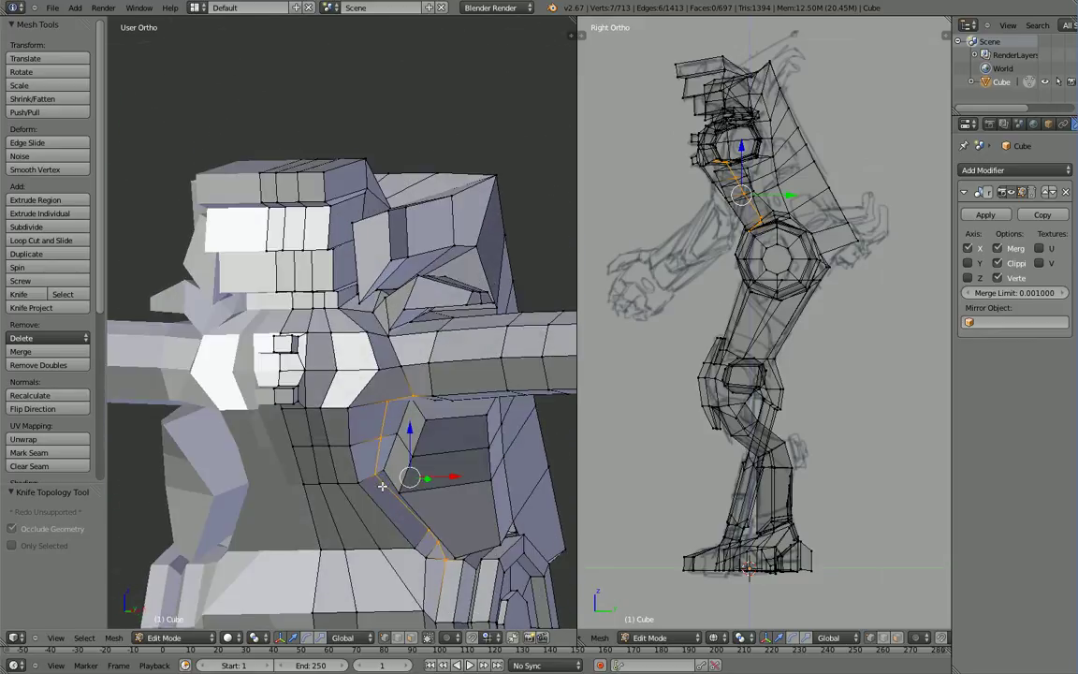
Step: Select the three upper vertices of the torso side cut and move them outward about 0.031 along X and down about 0.022
{"action": "right_click", "coordinate": [378, 475]}
{"action": "right_click", "coordinate": [379, 439], "text": "shift"}
{"action": "mouse_move", "coordinate": [379, 439]}
{"action": "middle_mouse_down"}
{"action": "mouse_move", "coordinate": [362, 433]}
{"action": "mouse_move", "coordinate": [369, 394]}
{"action": "mouse_move", "coordinate": [349, 465]}
{"action": "mouse_move", "coordinate": [397, 448]}
{"action": "middle_mouse_up"}
{"action": "right_click", "coordinate": [377, 382], "text": "shift"}
{"action": "left_click_drag", "start_coordinate": [410, 437], "coordinate": [395, 438]}
{"action": "middle_click_drag", "start_coordinate": [395, 438], "coordinate": [449, 447]}
{"action": "left_click_drag", "start_coordinate": [419, 433], "coordinate": [427, 434]}
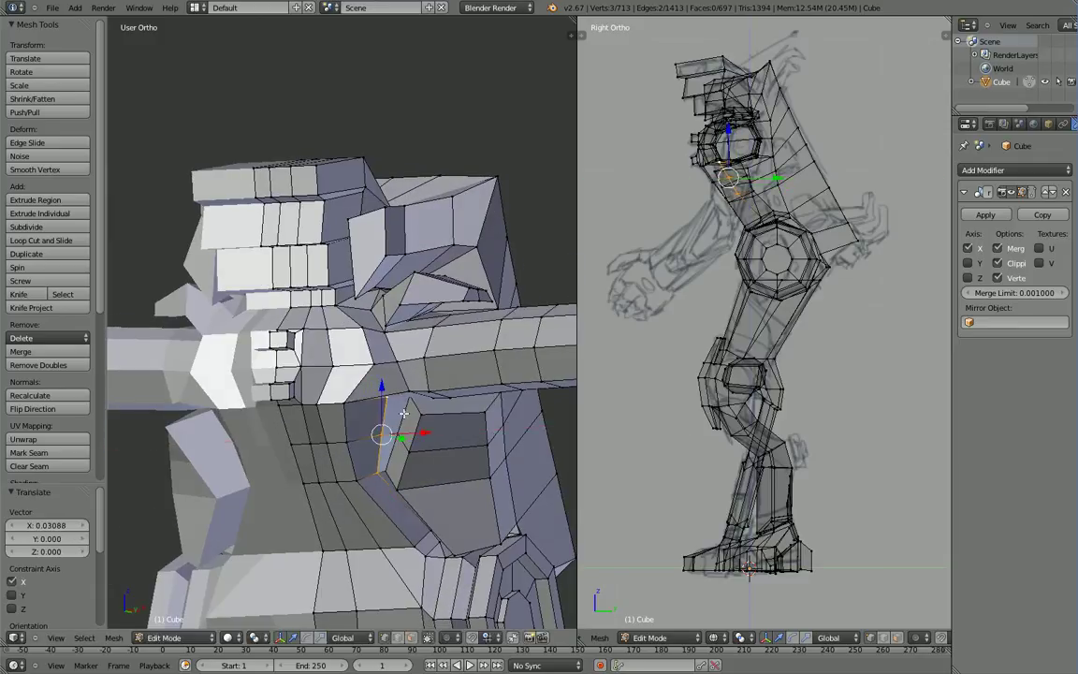
{"action": "left_click_drag", "start_coordinate": [381, 385], "coordinate": [378, 391]}
Step: Move the side cut's vertex just above the hip forward along Y and down about 0.020 along Z
{"action": "middle_click_drag", "start_coordinate": [407, 496], "coordinate": [350, 533]}
{"action": "right_click", "coordinate": [428, 521]}
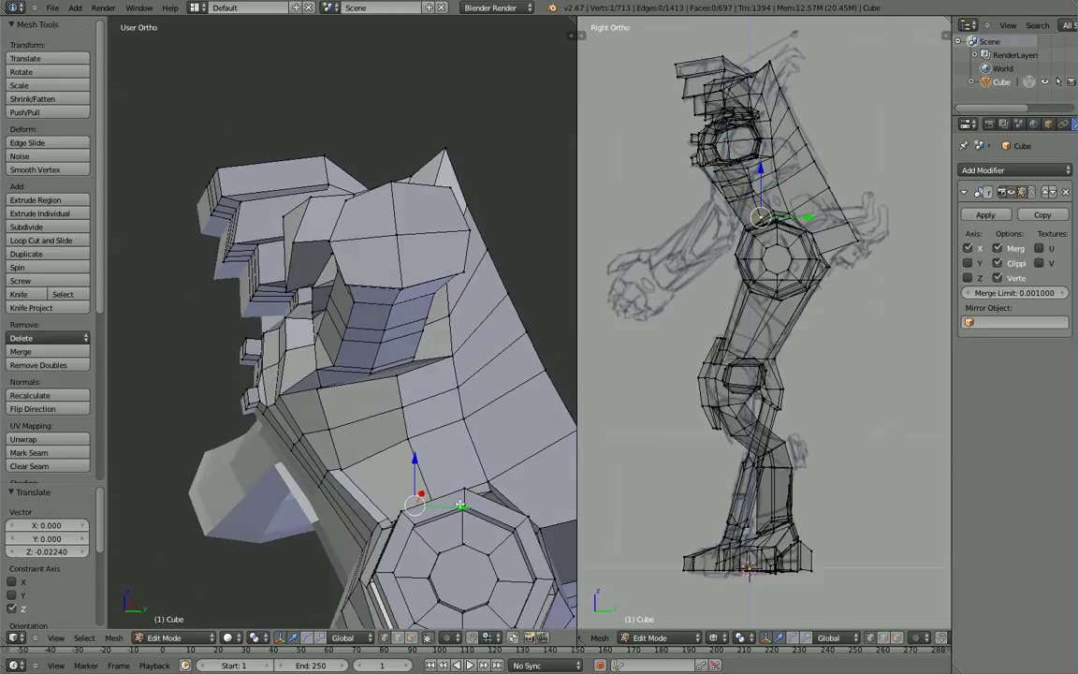
{"action": "left_click_drag", "start_coordinate": [459, 504], "coordinate": [438, 506]}
{"action": "middle_click_drag", "start_coordinate": [438, 505], "coordinate": [555, 504]}
{"action": "left_click_drag", "start_coordinate": [421, 479], "coordinate": [421, 485]}
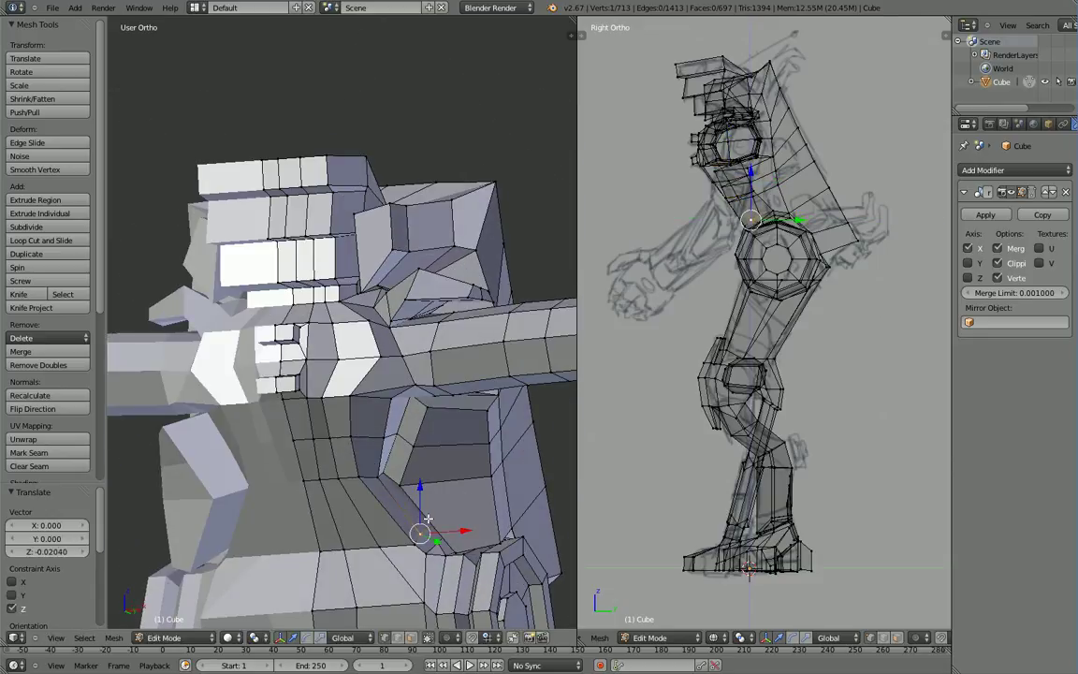
{"action": "mouse_move", "coordinate": [427, 520]}
{"action": "middle_mouse_down"}
{"action": "mouse_move", "coordinate": [412, 525]}
{"action": "mouse_move", "coordinate": [433, 527]}
{"action": "middle_mouse_up"}
Step: Compare the torso's front silhouette with the reference sketch in solid and wireframe display
{"action": "middle_click_drag", "start_coordinate": [376, 501], "coordinate": [414, 476]}
{"action": "key", "text": "Tab"}
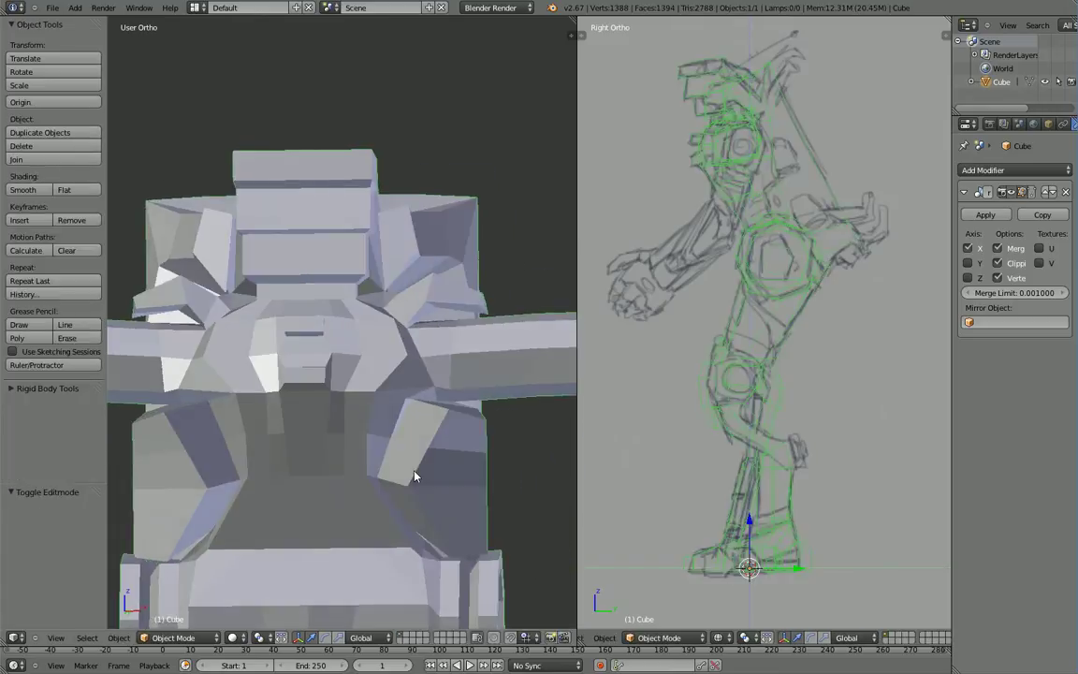
{"action": "key", "text": "KP_1"}
{"action": "key", "text": "z"}
{"action": "key", "text": "z"}
{"action": "key", "text": "z"}
{"action": "key", "text": "z"}
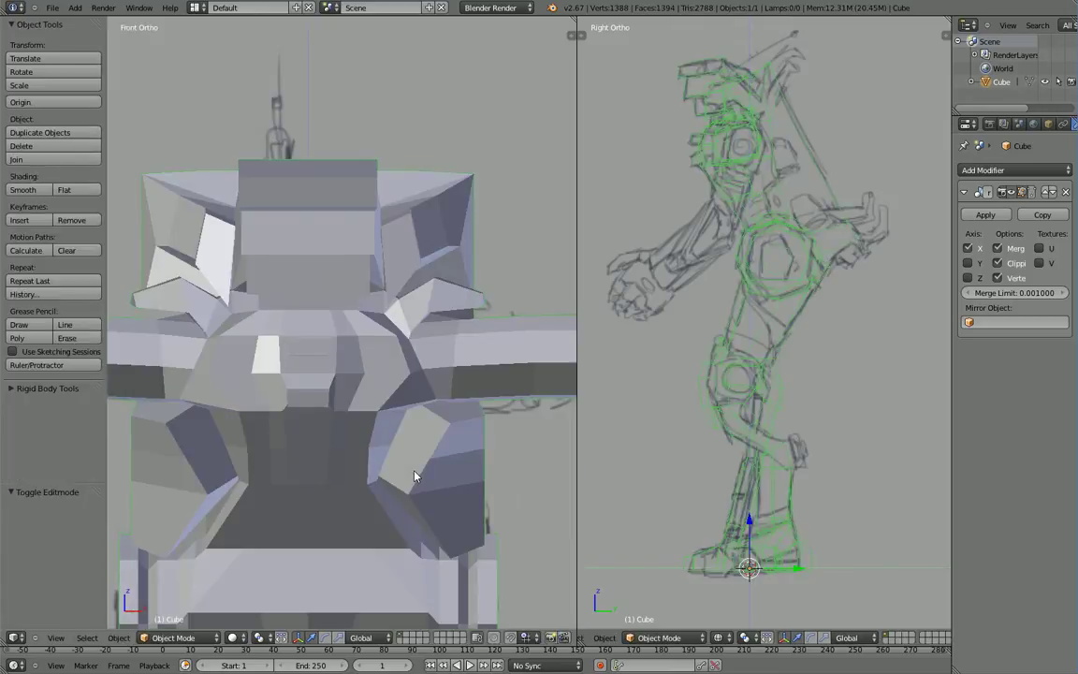
{"action": "key", "text": "z"}
{"action": "key", "text": "z"}
{"action": "key", "text": "Tab"}
Step: Delete the short cut edge under the chest where the torso side meets the arm
{"action": "middle_click_drag", "start_coordinate": [383, 339], "coordinate": [365, 404]}
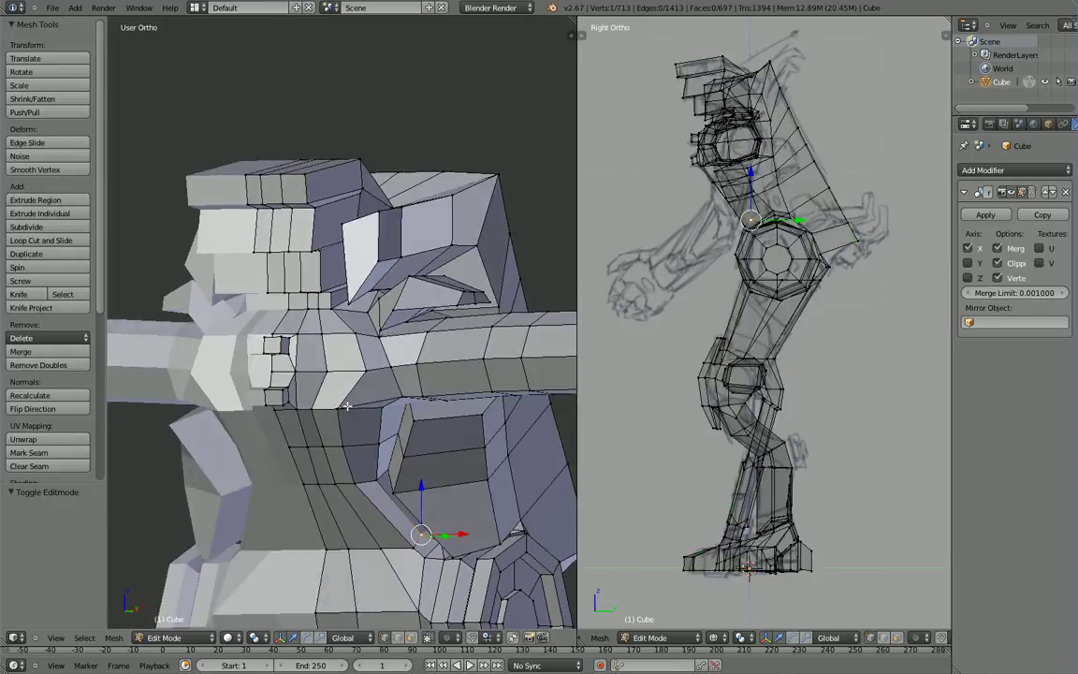
{"action": "middle_click_drag", "start_coordinate": [367, 338], "coordinate": [373, 346]}
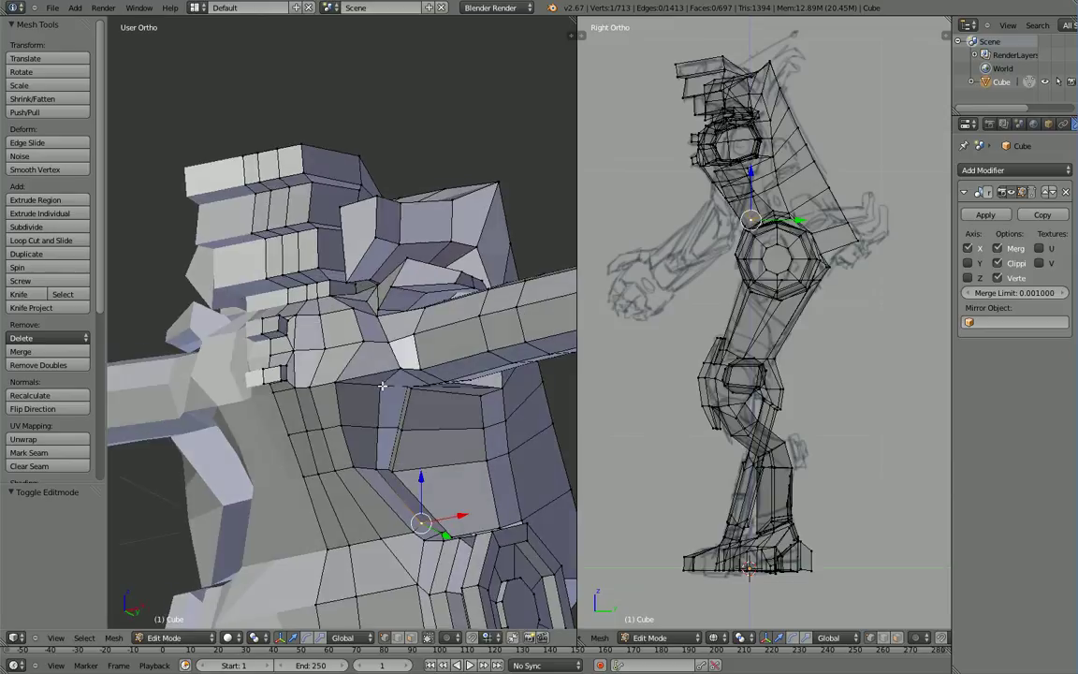
{"action": "right_click", "coordinate": [383, 385]}
{"action": "key", "text": "x"}
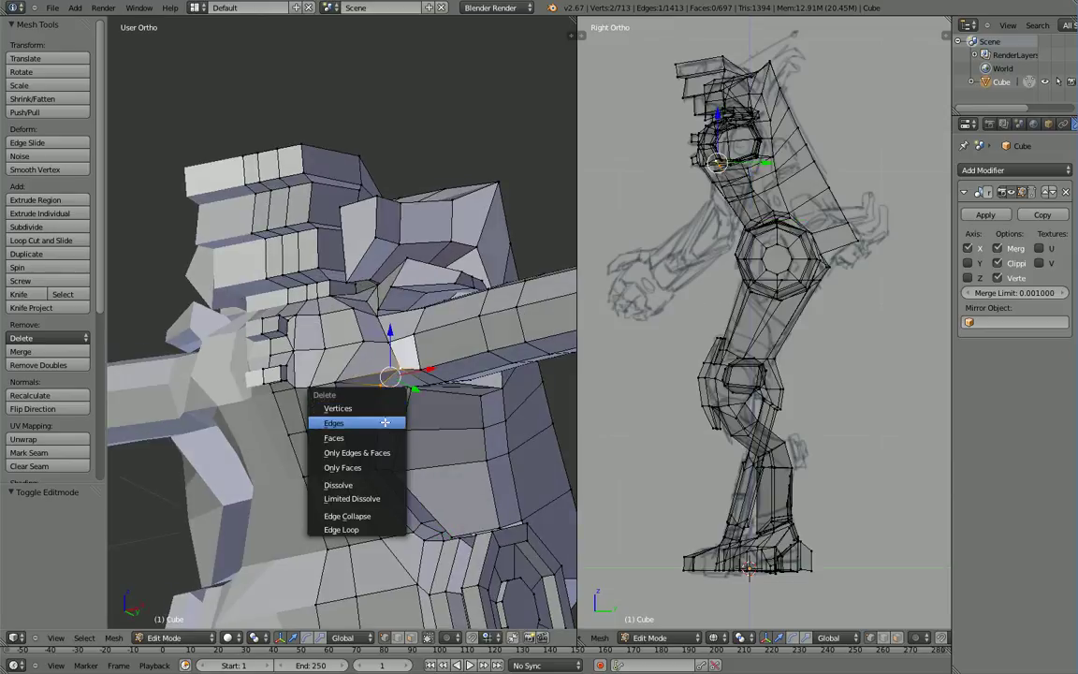
{"action": "left_click", "coordinate": [385, 423]}
Step: Knife-cut a new edge line down the strip between the chest and the arm root, ending at its lower edge
{"action": "middle_click_drag", "start_coordinate": [391, 388], "coordinate": [375, 402]}
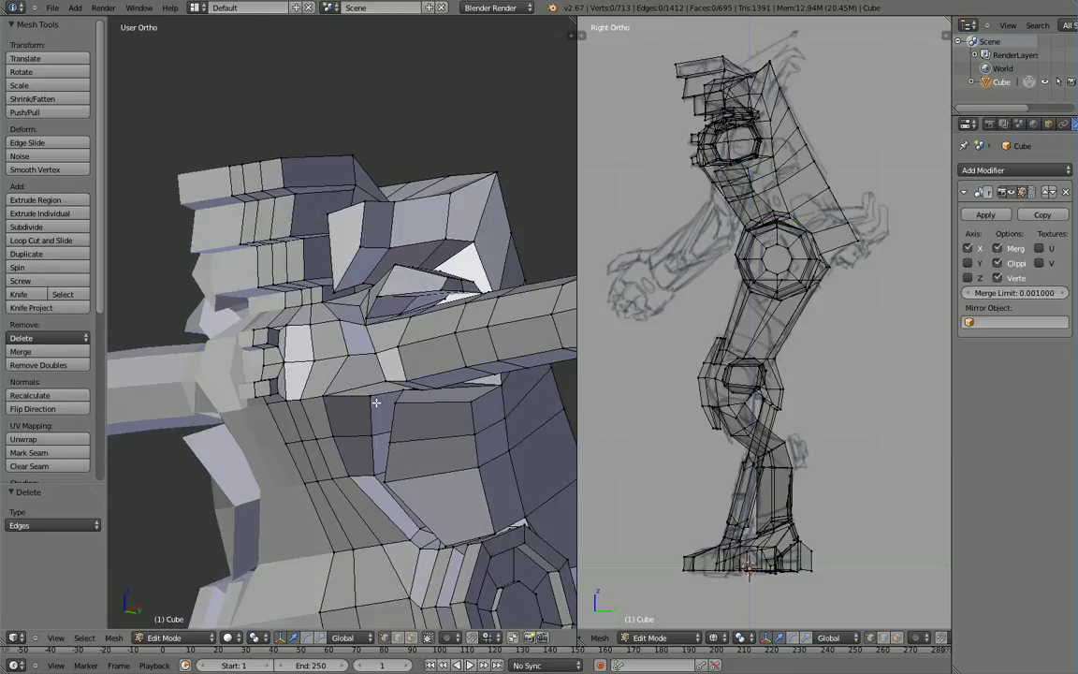
{"action": "left_click", "coordinate": [20, 295]}
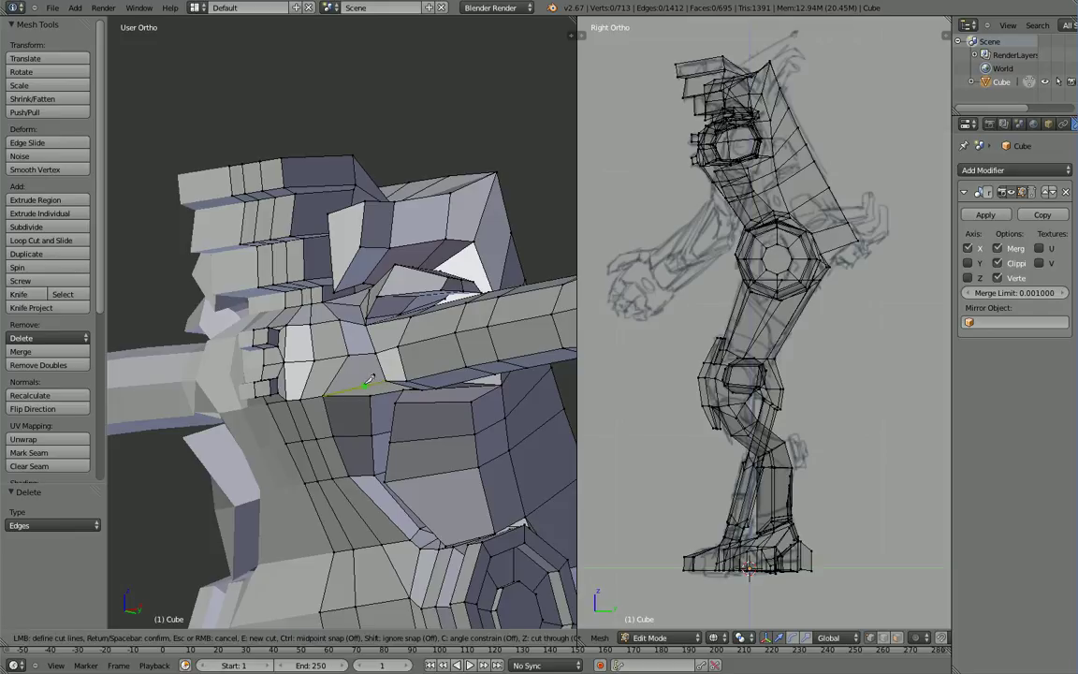
{"action": "left_click", "coordinate": [347, 304]}
{"action": "middle_click_drag", "start_coordinate": [161, 536], "coordinate": [183, 537]}
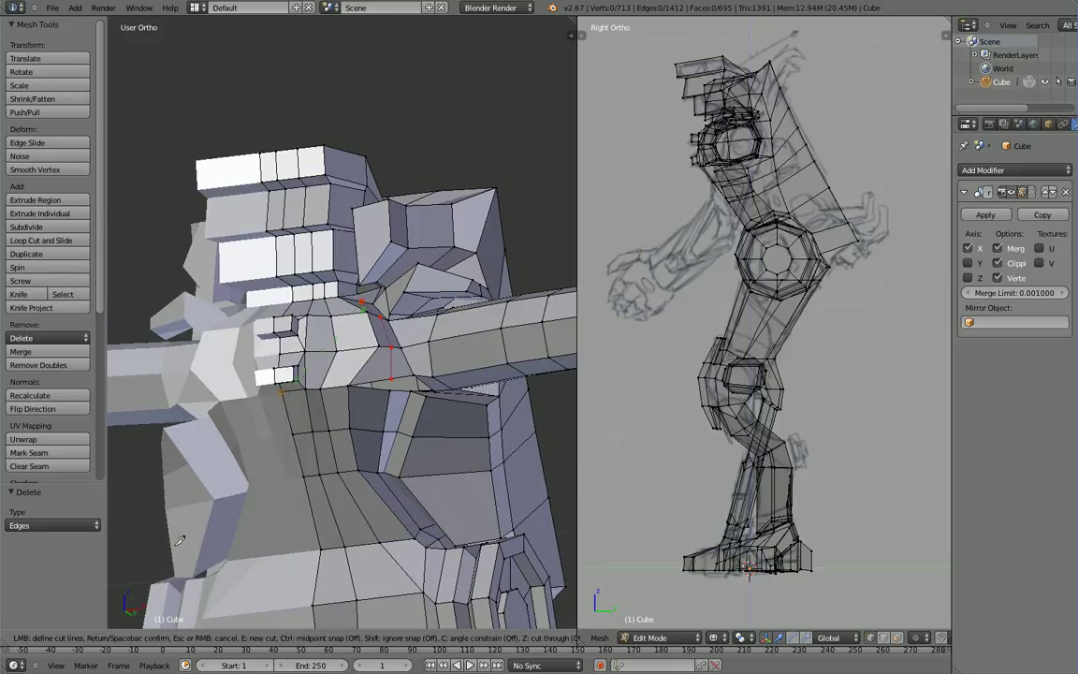
{"action": "left_click", "coordinate": [358, 293]}
{"action": "key", "text": "Return"}
{"action": "middle_click_drag", "start_coordinate": [320, 352], "coordinate": [301, 334]}
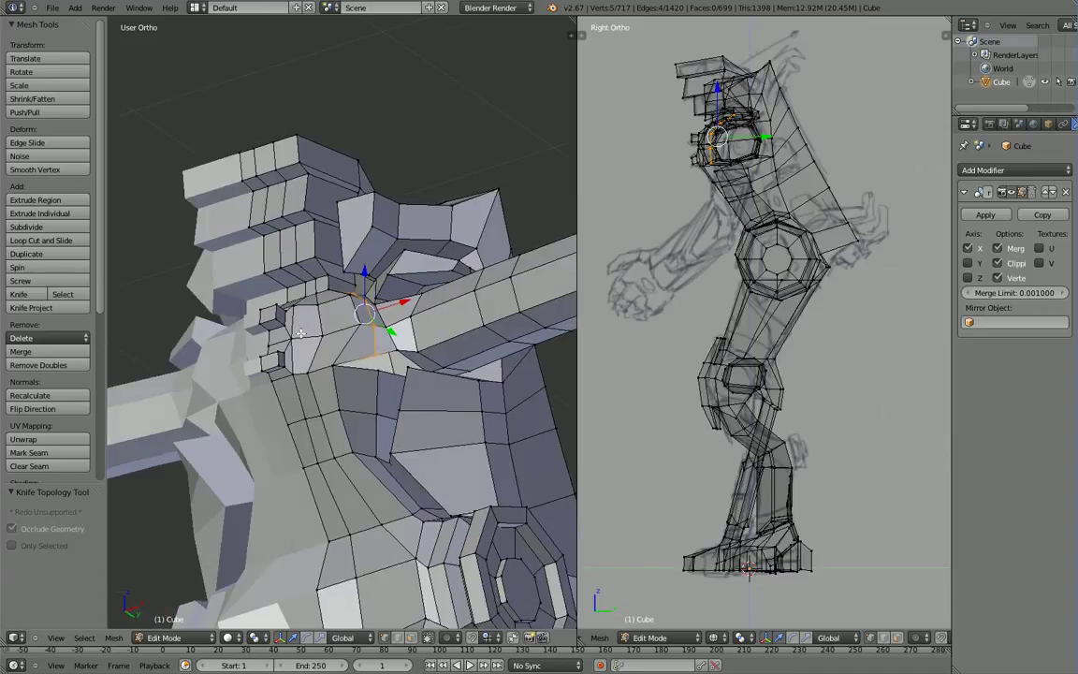
Step: Try to fill the gap beneath the new cut with a triangular face, and undo it
{"action": "right_click", "coordinate": [335, 366]}
{"action": "right_click", "coordinate": [376, 355], "text": "shift"}
{"action": "right_click", "coordinate": [379, 370], "text": "shift"}
{"action": "key", "text": "f"}
{"action": "right_click", "coordinate": [378, 371]}
{"action": "right_click", "coordinate": [376, 352], "text": "shift"}
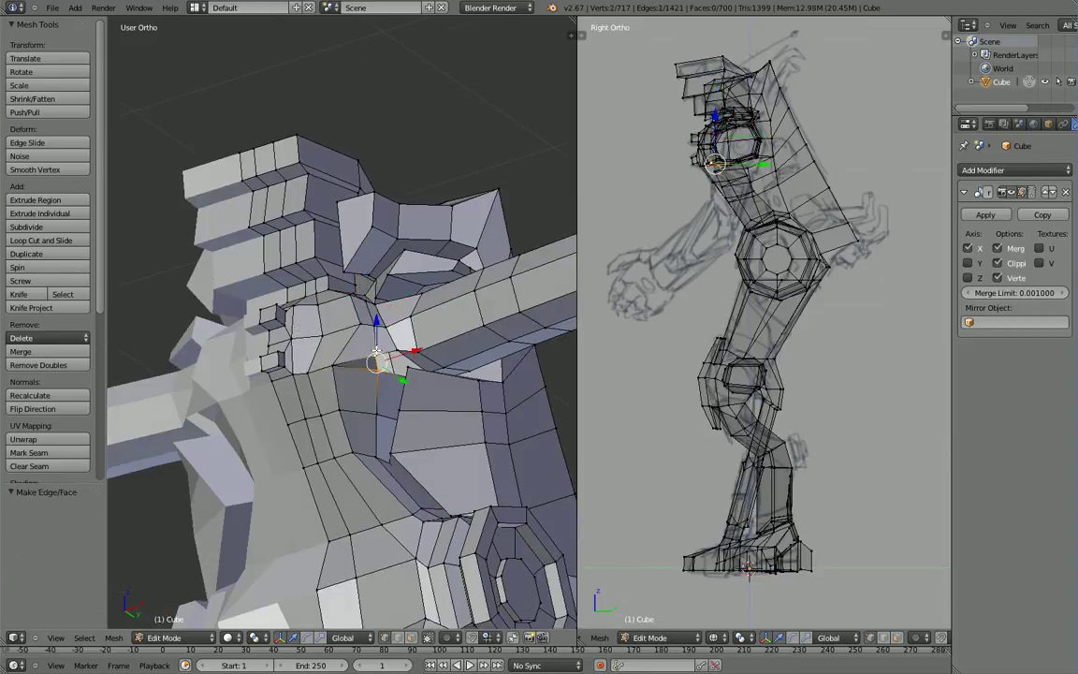
{"action": "right_click", "coordinate": [393, 354], "text": "shift"}
{"action": "mouse_move", "coordinate": [393, 354]}
{"action": "middle_mouse_down"}
{"action": "mouse_move", "coordinate": [420, 380]}
{"action": "mouse_move", "coordinate": [405, 368]}
{"action": "mouse_move", "coordinate": [399, 382]}
{"action": "mouse_move", "coordinate": [397, 433]}
{"action": "mouse_move", "coordinate": [421, 403]}
{"action": "mouse_move", "coordinate": [433, 421]}
{"action": "mouse_move", "coordinate": [415, 410]}
{"action": "mouse_move", "coordinate": [400, 418]}
{"action": "mouse_move", "coordinate": [393, 382]}
{"action": "mouse_move", "coordinate": [382, 396]}
{"action": "mouse_move", "coordinate": [394, 371]}
{"action": "middle_mouse_up"}
{"action": "key", "text": "ctrl+z"}
{"action": "key", "text": "ctrl+z"}
{"action": "key", "text": "ctrl+z"}
{"action": "scroll", "coordinate": [401, 370], "scroll_direction": "up", "scroll_amount": 2}
{"action": "key", "text": "ctrl+z"}
Step: Select the corner vertices around the gap under the chest beside the arm root and fill it with a face
{"action": "right_click", "coordinate": [440, 401]}
{"action": "right_click", "coordinate": [436, 425]}
{"action": "right_click", "coordinate": [408, 423]}
{"action": "right_click", "coordinate": [433, 411], "text": "shift"}
{"action": "right_click", "coordinate": [400, 407], "text": "shift"}
{"action": "right_click", "coordinate": [360, 406], "text": "shift"}
{"action": "key", "text": "f"}
Step: Raise the cut's bottom vertex between the chest and the arm root about 0.043 along Z
{"action": "right_click", "coordinate": [409, 361]}
{"action": "right_click", "coordinate": [376, 385], "text": "shift"}
{"action": "right_click", "coordinate": [377, 363]}
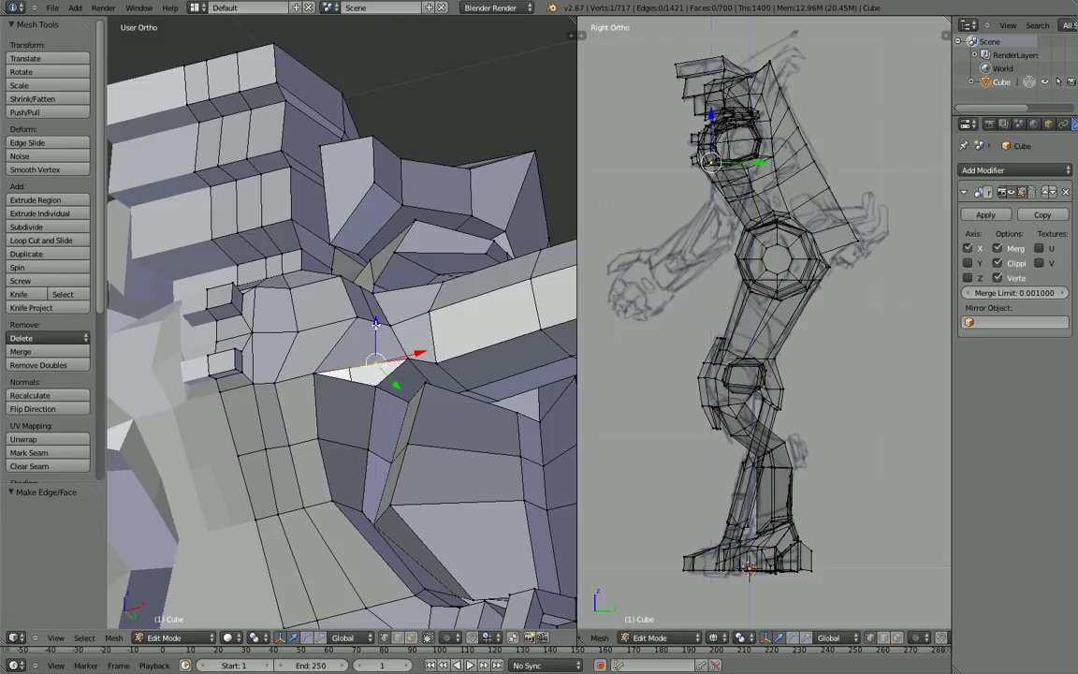
{"action": "left_click_drag", "start_coordinate": [376, 325], "coordinate": [375, 309]}
Step: Try to close the opening below the raised vertex with one four-sided face, and undo it
{"action": "right_click", "coordinate": [407, 359], "text": "shift"}
{"action": "right_click", "coordinate": [375, 385], "text": "shift"}
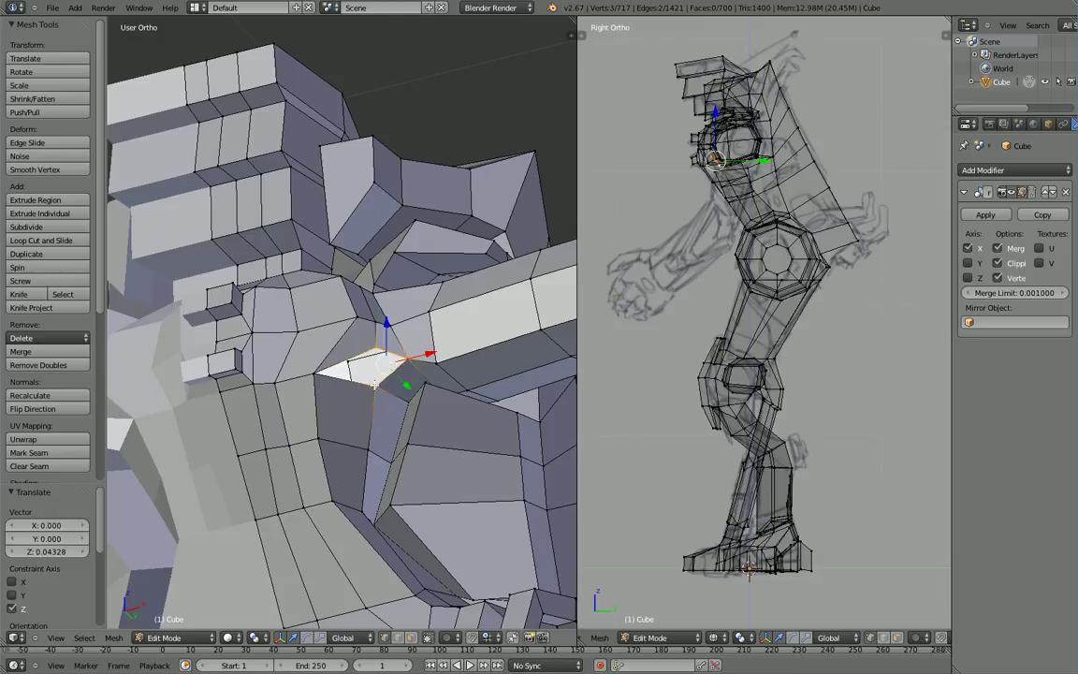
{"action": "right_click", "coordinate": [319, 376], "text": "shift"}
{"action": "key", "text": "f"}
{"action": "middle_click_drag", "start_coordinate": [320, 376], "coordinate": [382, 382]}
{"action": "key", "text": "ctrl+z"}
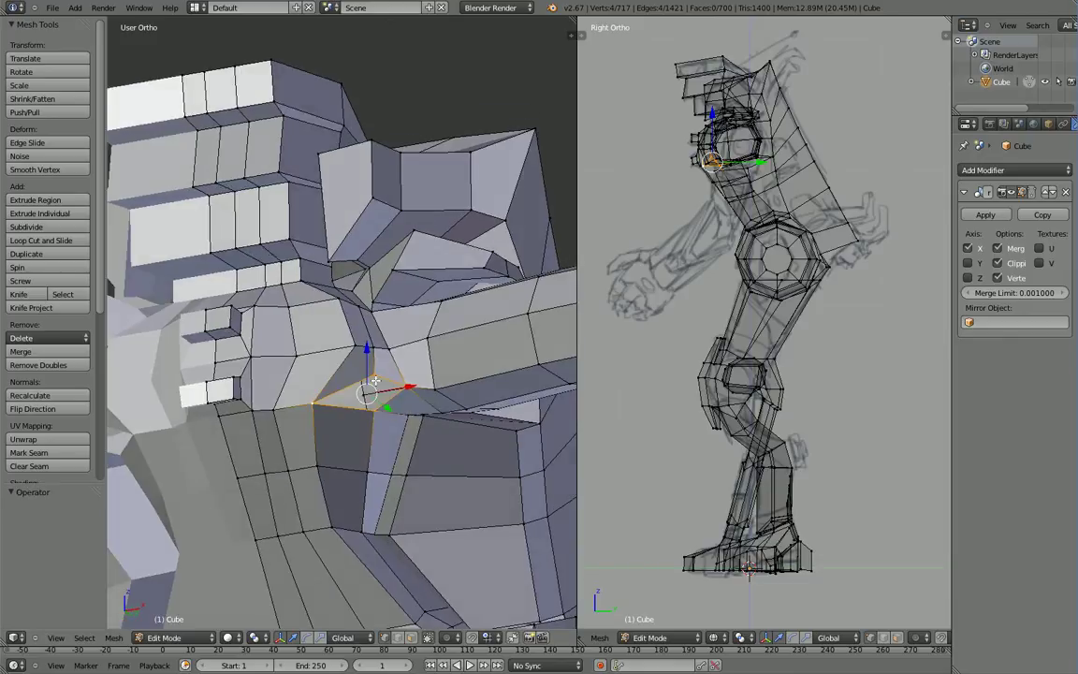
Step: Close the opening below the raised vertex with two triangular faces
{"action": "right_click", "coordinate": [373, 377]}
{"action": "right_click", "coordinate": [376, 412], "text": "shift"}
{"action": "key", "text": "f"}
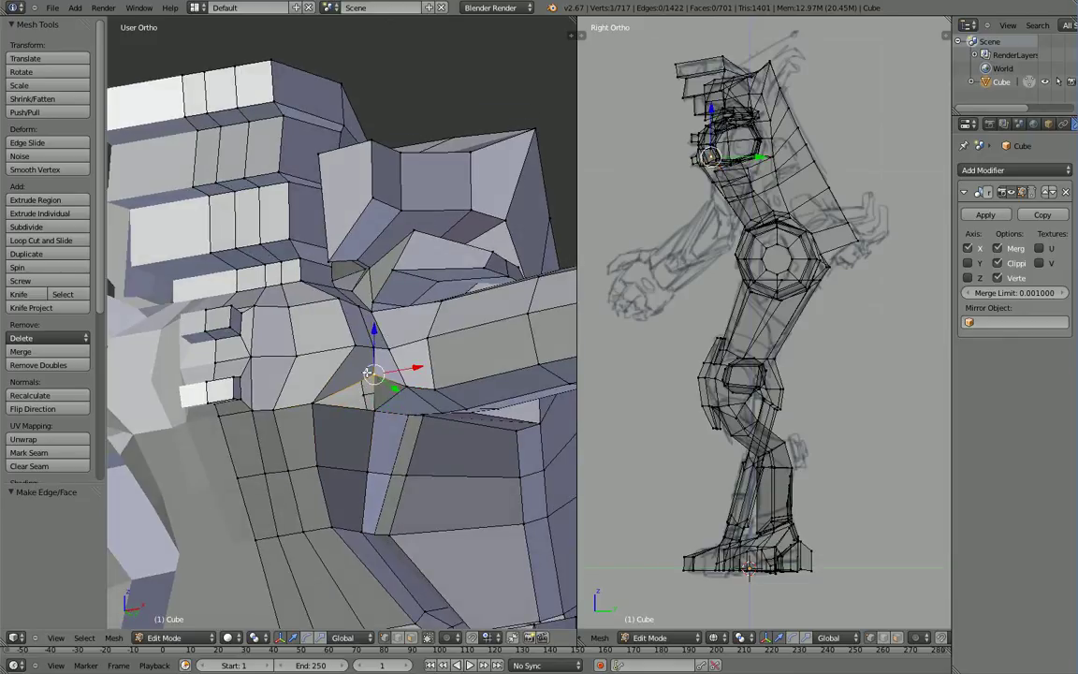
{"action": "right_click", "coordinate": [310, 403], "text": "shift"}
{"action": "right_click", "coordinate": [374, 409], "text": "shift"}
{"action": "key", "text": "f"}
Step: Move the torso-side vertex below the new triangles inward along X in two moves of about 0.007 and 0.015
{"action": "middle_click_drag", "start_coordinate": [373, 408], "coordinate": [365, 435]}
{"action": "right_click", "coordinate": [365, 436]}
{"action": "left_click_drag", "start_coordinate": [399, 445], "coordinate": [397, 445]}
{"action": "middle_click_drag", "start_coordinate": [396, 445], "coordinate": [383, 415]}
{"action": "right_click", "coordinate": [382, 417]}
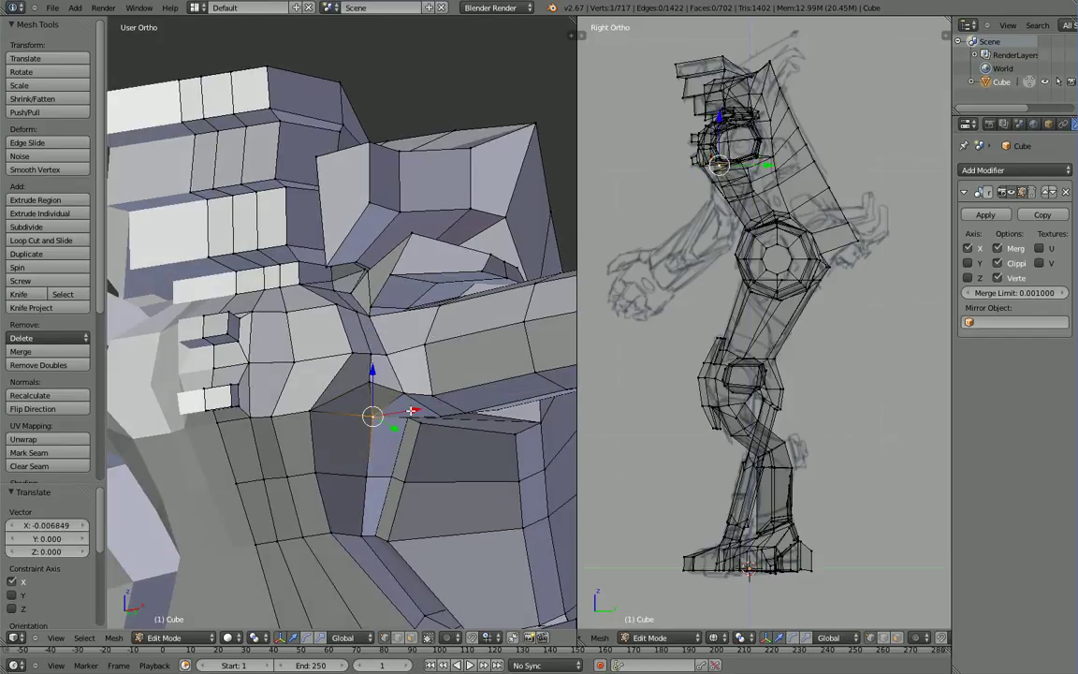
{"action": "left_click_drag", "start_coordinate": [412, 409], "coordinate": [343, 399]}
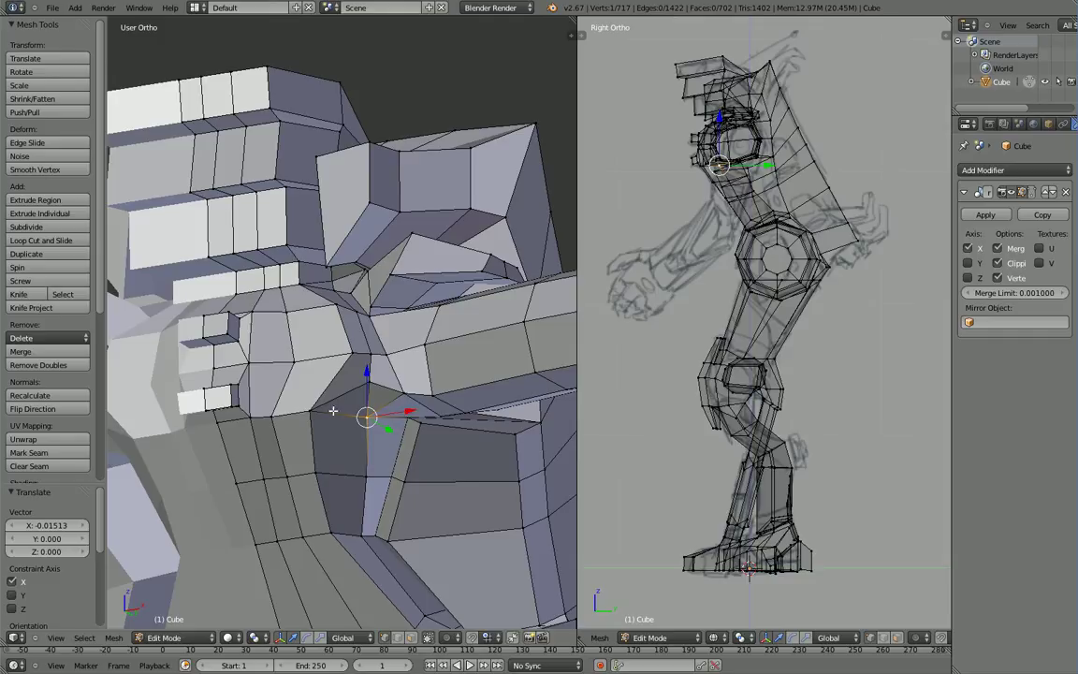
{"action": "middle_click_drag", "start_coordinate": [384, 398], "coordinate": [367, 425]}
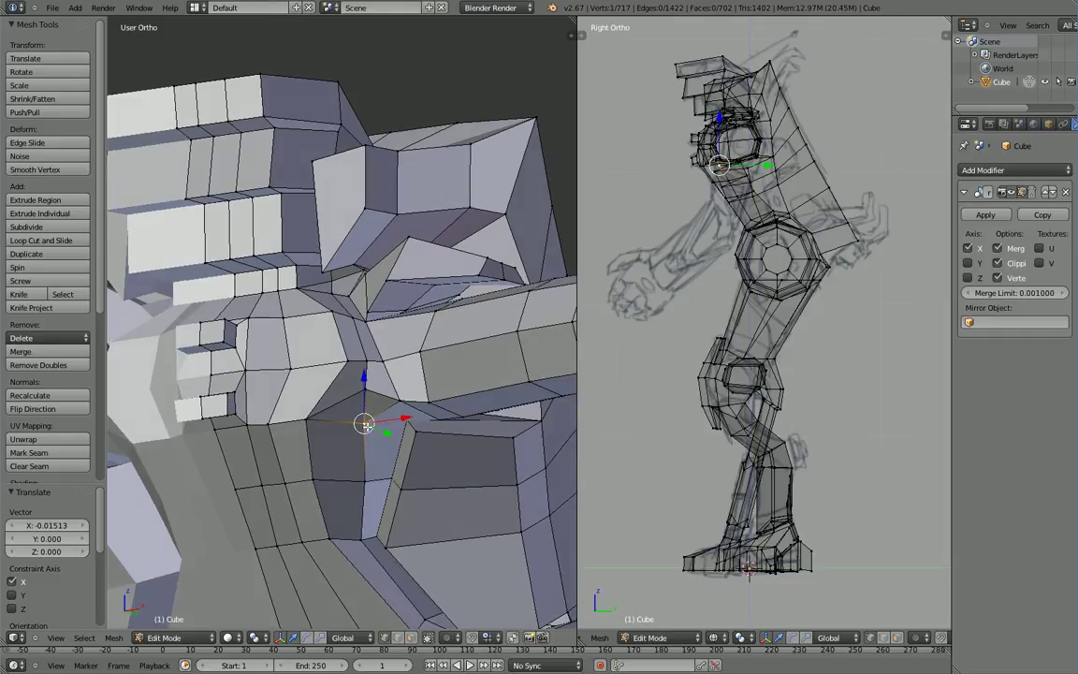
{"action": "middle_click_drag", "start_coordinate": [274, 431], "coordinate": [366, 430]}
Step: Move the chest's outer side vertices inward about 0.014 along X and the adjoining arm-seam vertex inward about 0.018
{"action": "right_click", "coordinate": [384, 380]}
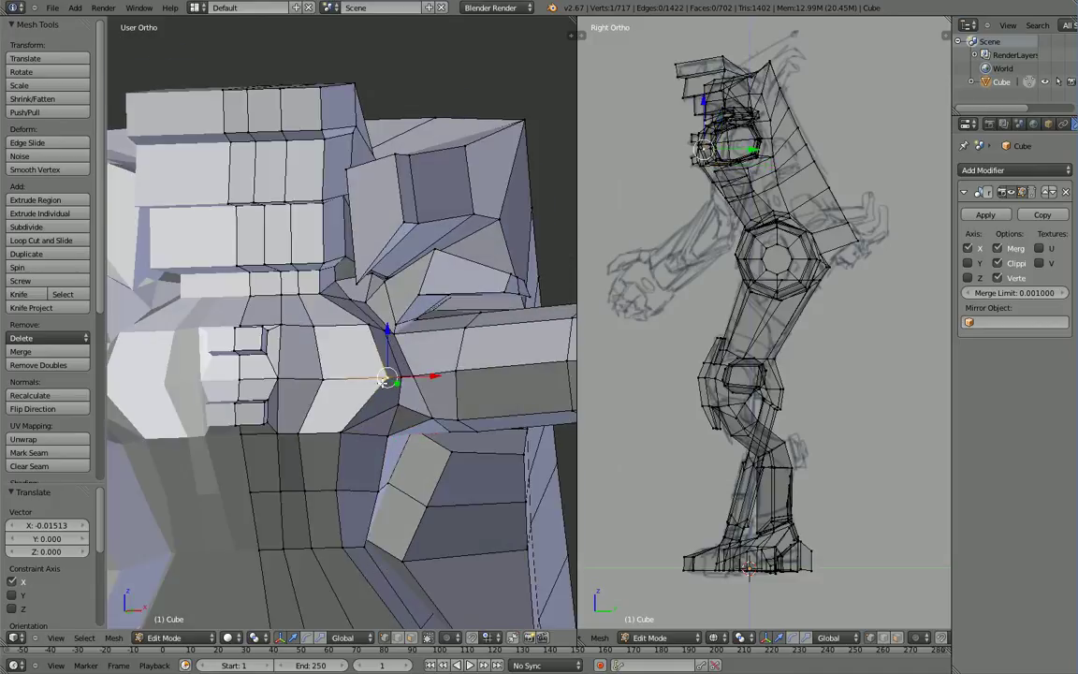
{"action": "right_click", "coordinate": [344, 428], "text": "shift"}
{"action": "left_click_drag", "start_coordinate": [403, 402], "coordinate": [396, 402]}
{"action": "right_click", "coordinate": [401, 381]}
{"action": "middle_click_drag", "start_coordinate": [400, 379], "coordinate": [336, 456]}
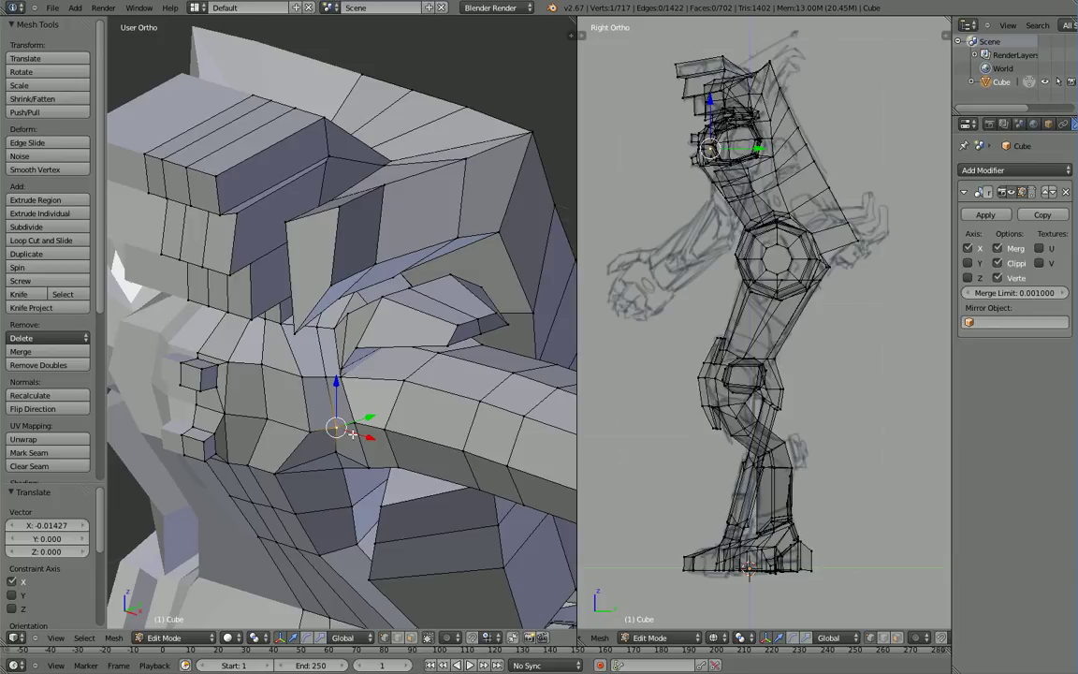
{"action": "left_click_drag", "start_coordinate": [368, 437], "coordinate": [352, 462]}
{"action": "right_click", "coordinate": [337, 451]}
{"action": "middle_click_drag", "start_coordinate": [351, 462], "coordinate": [413, 481]}
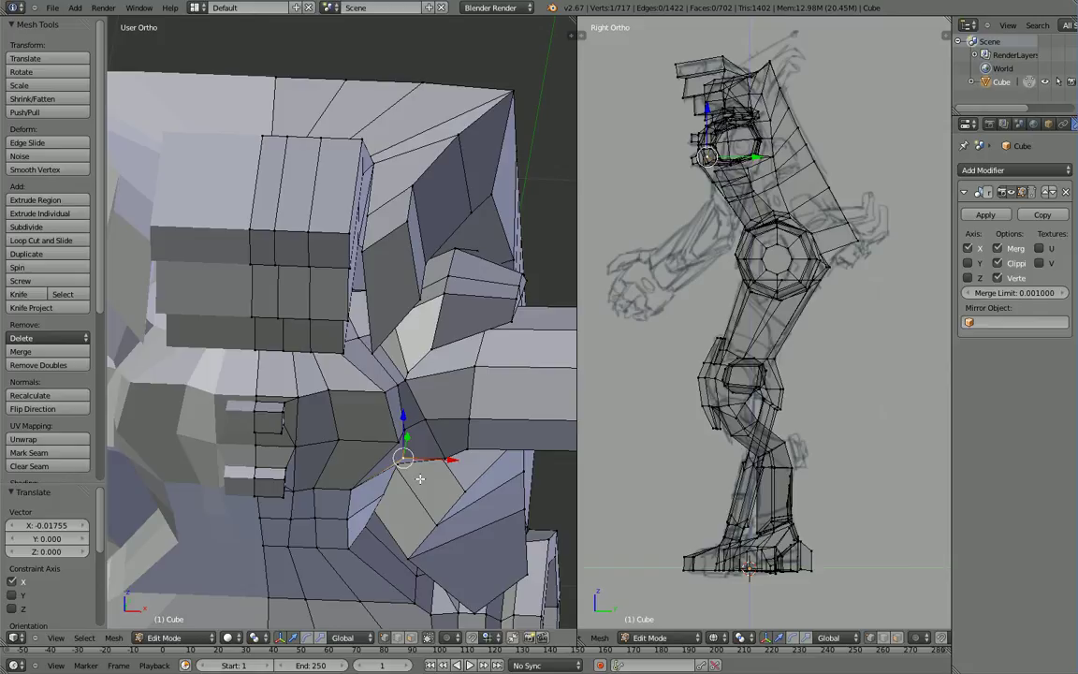
Step: Select the four vertices along the chest's outer side seam and move them inward along X, checking them against the front sketch
{"action": "key", "text": "KP_1"}
{"action": "key", "text": "z"}
{"action": "scroll", "coordinate": [420, 478], "scroll_direction": "down", "scroll_amount": 3}
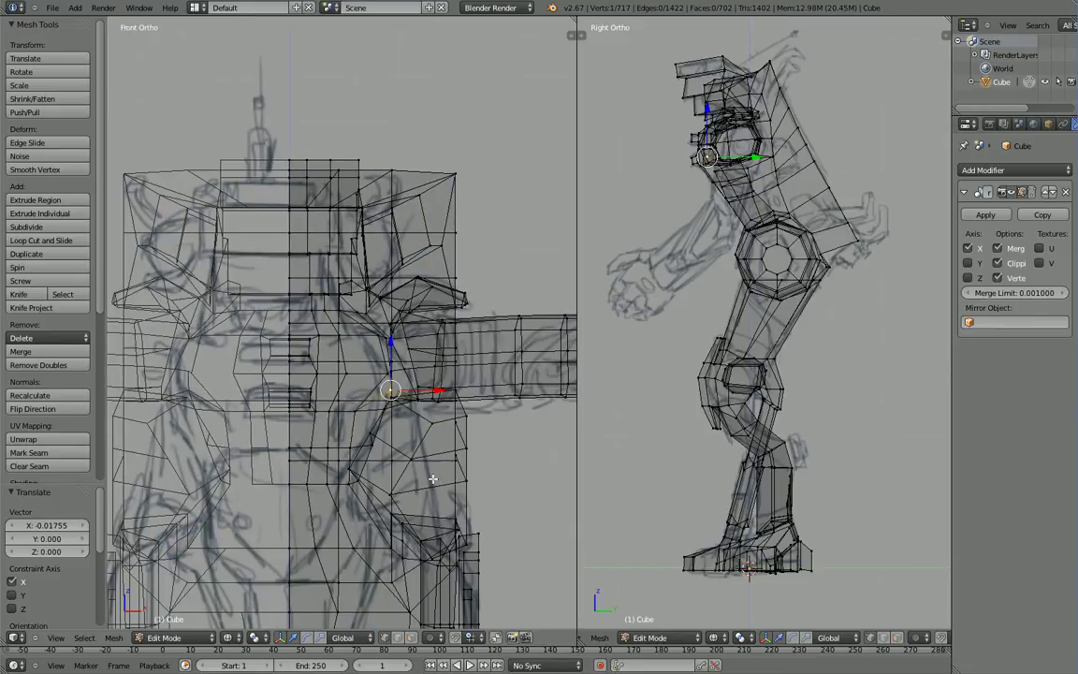
{"action": "scroll", "coordinate": [437, 482], "scroll_direction": "up", "scroll_amount": 1}
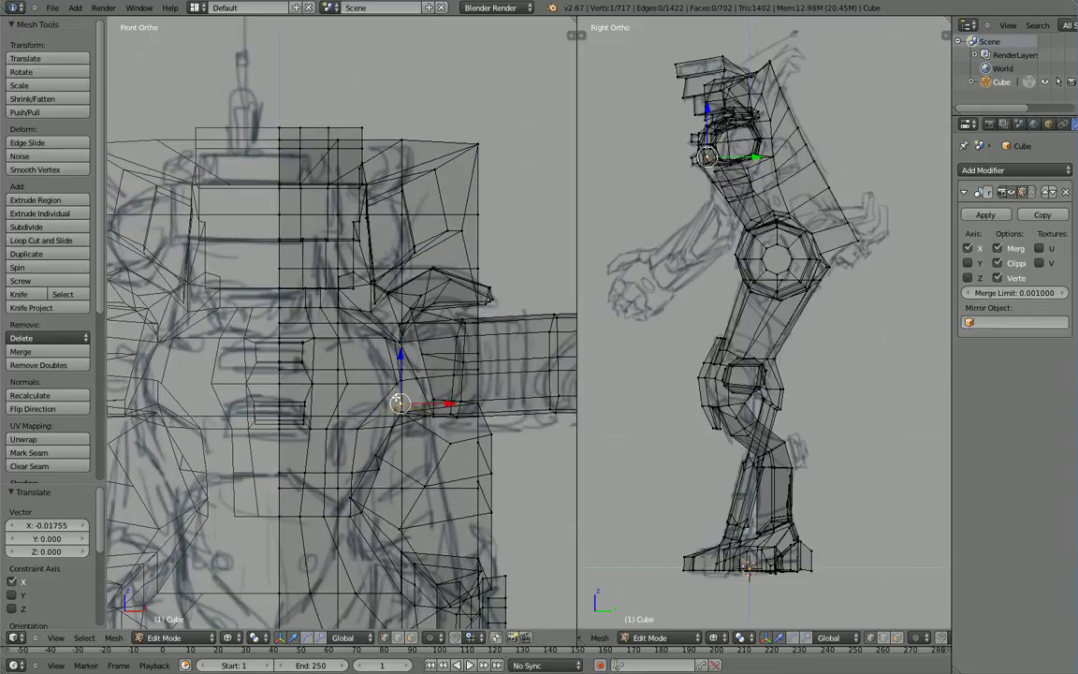
{"action": "key", "text": "z"}
{"action": "right_click", "coordinate": [398, 385]}
{"action": "right_click", "coordinate": [386, 342], "text": "shift"}
{"action": "right_click", "coordinate": [402, 348], "text": "shift"}
{"action": "right_click", "coordinate": [400, 373], "text": "shift"}
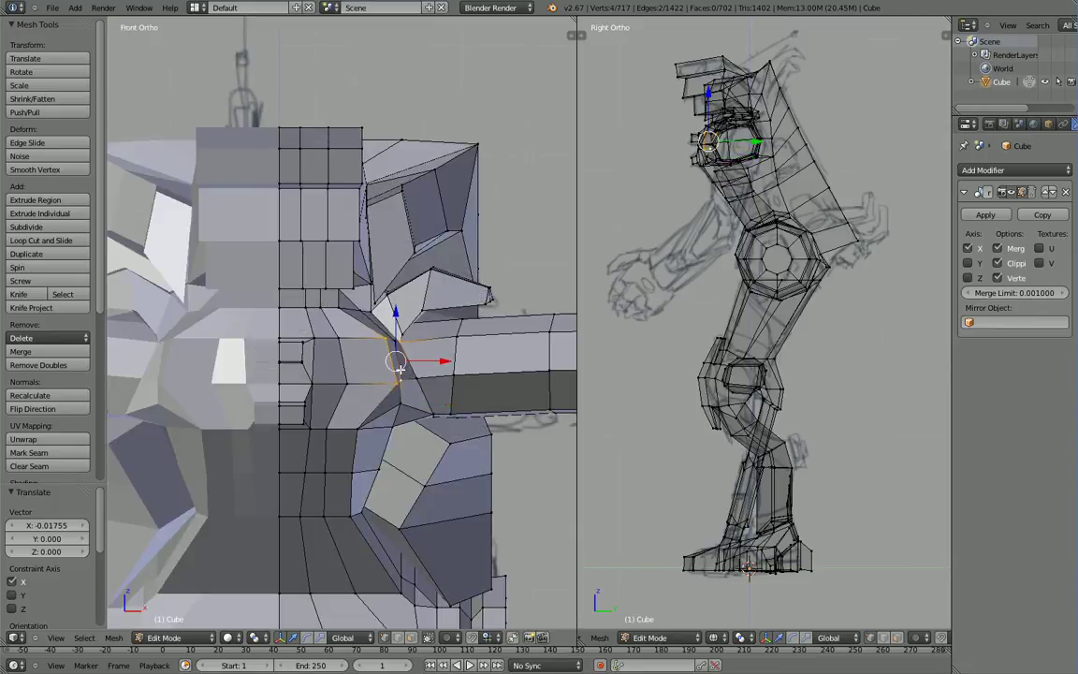
{"action": "right_click", "coordinate": [388, 338]}
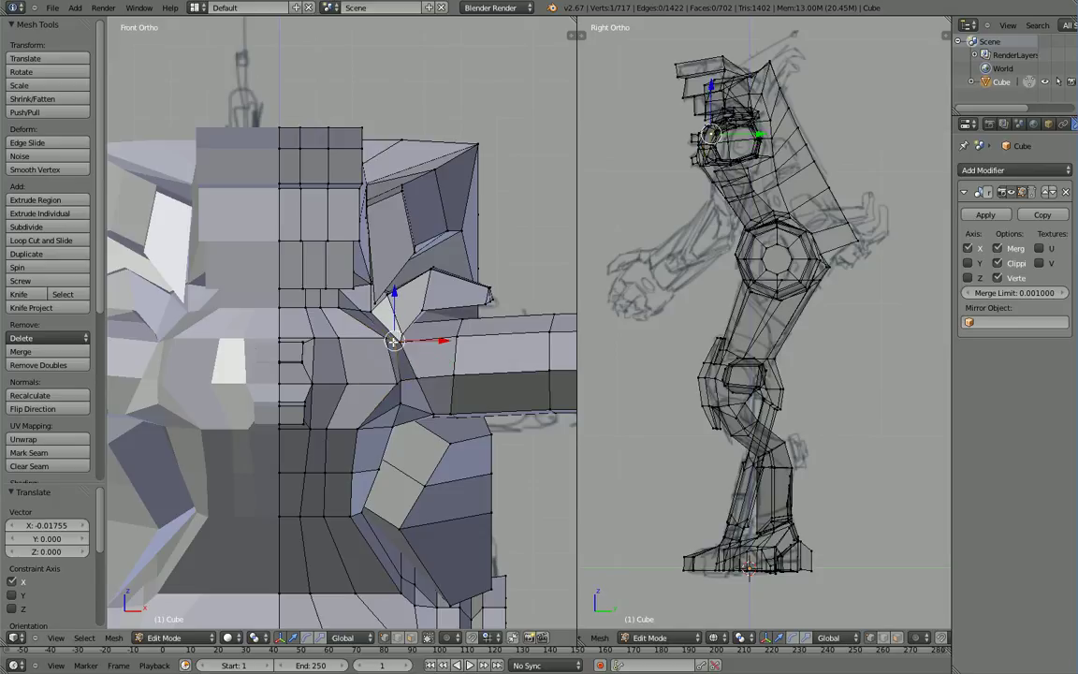
{"action": "right_click", "coordinate": [398, 378], "text": "shift"}
{"action": "right_click", "coordinate": [401, 385], "text": "shift"}
{"action": "left_click_drag", "start_coordinate": [446, 363], "coordinate": [434, 363]}
{"action": "key", "text": "Tab"}
{"action": "key", "text": "Tab"}
{"action": "key", "text": "z"}
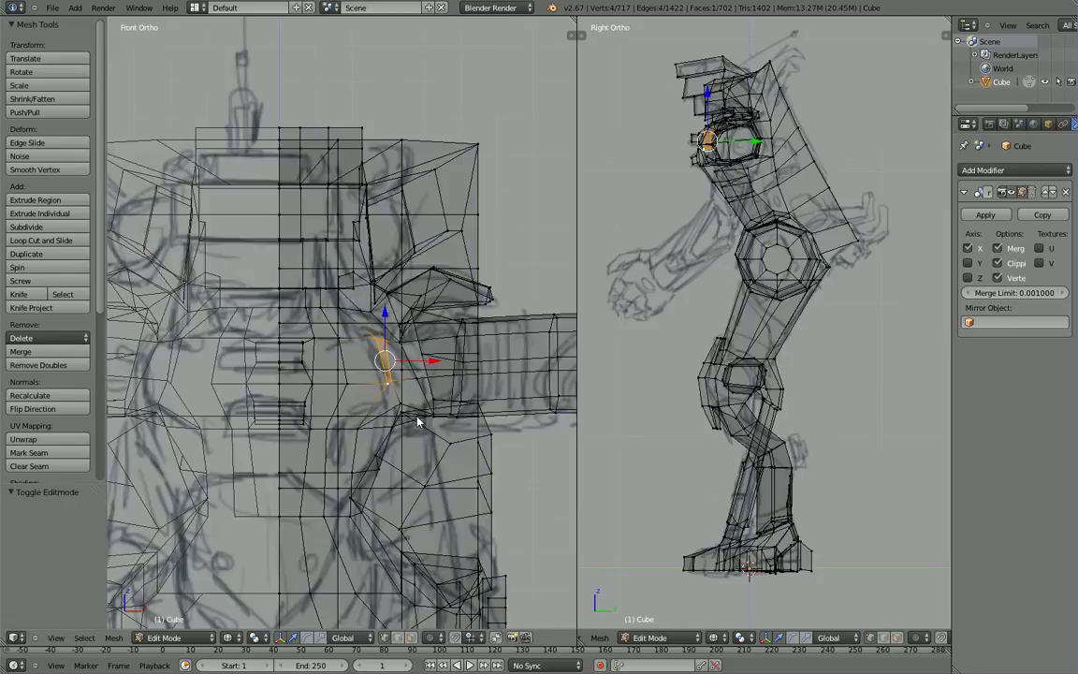
{"action": "key", "text": "z"}
Step: Move the lower vertex of the seam between the chest and the arm back about 0.018 along Y
{"action": "mouse_move", "coordinate": [419, 422]}
{"action": "middle_mouse_down"}
{"action": "mouse_move", "coordinate": [390, 340]}
{"action": "mouse_move", "coordinate": [385, 407]}
{"action": "mouse_move", "coordinate": [348, 418]}
{"action": "mouse_move", "coordinate": [401, 447]}
{"action": "middle_mouse_up"}
{"action": "right_click", "coordinate": [374, 389]}
{"action": "left_click_drag", "start_coordinate": [405, 439], "coordinate": [382, 418]}
{"action": "middle_click_drag", "start_coordinate": [392, 426], "coordinate": [267, 511]}
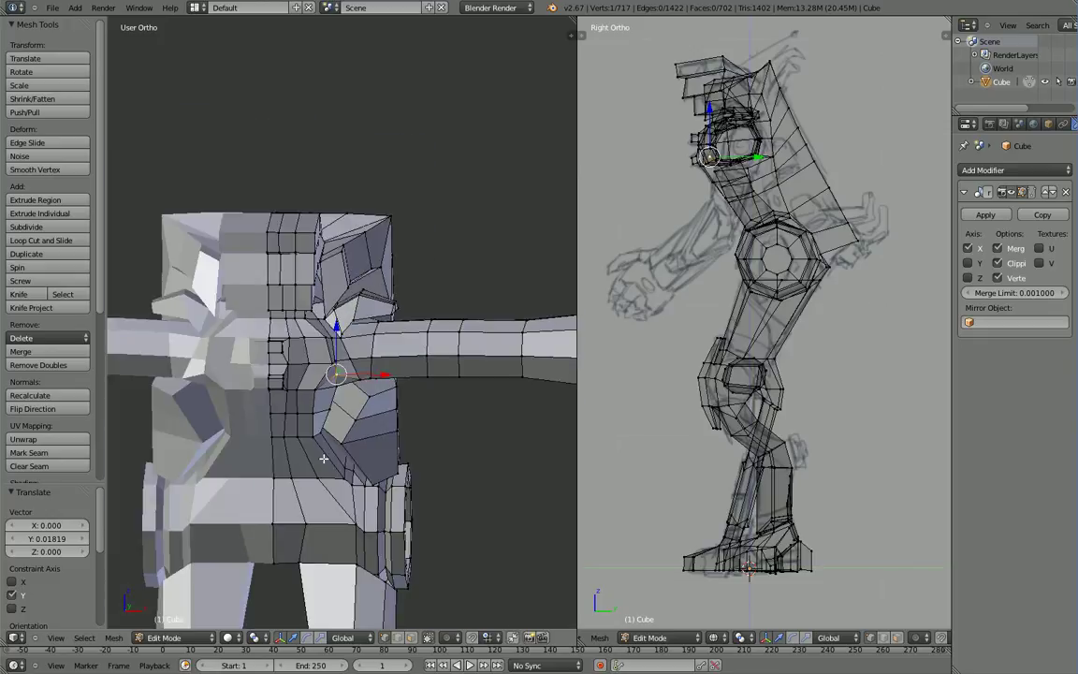
Step: Move the lower front vertex of the arm root inward about 0.041 along X
{"action": "middle_click_drag", "start_coordinate": [324, 459], "coordinate": [312, 424]}
{"action": "scroll", "coordinate": [314, 523], "scroll_direction": "up", "scroll_amount": 4}
{"action": "scroll", "coordinate": [316, 425], "scroll_direction": "up", "scroll_amount": 2}
{"action": "middle_click_drag", "start_coordinate": [324, 515], "coordinate": [333, 441], "text": "shift"}
{"action": "right_click", "coordinate": [354, 495]}
{"action": "left_click_drag", "start_coordinate": [398, 500], "coordinate": [374, 497]}
{"action": "middle_click_drag", "start_coordinate": [373, 497], "coordinate": [333, 475]}
Step: Try a loop cut down the strip between the chest and the arm root, and undo it
{"action": "key", "text": "ctrl+r"}
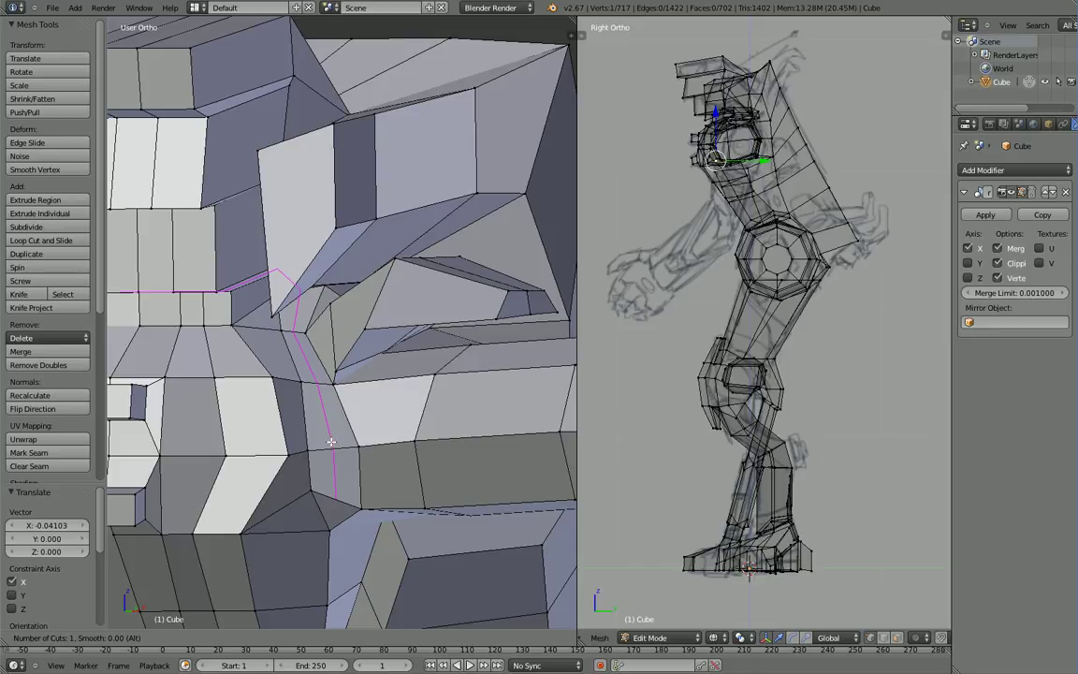
{"action": "left_click", "coordinate": [330, 442]}
{"action": "left_click", "coordinate": [330, 441]}
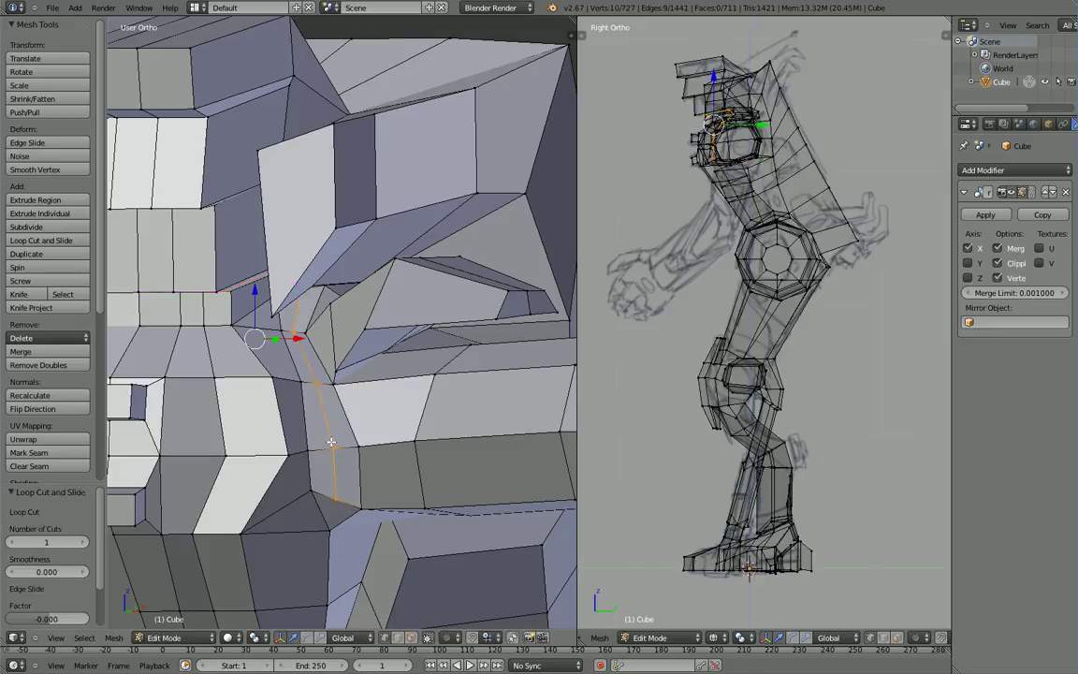
{"action": "middle_click_drag", "start_coordinate": [226, 403], "coordinate": [307, 490]}
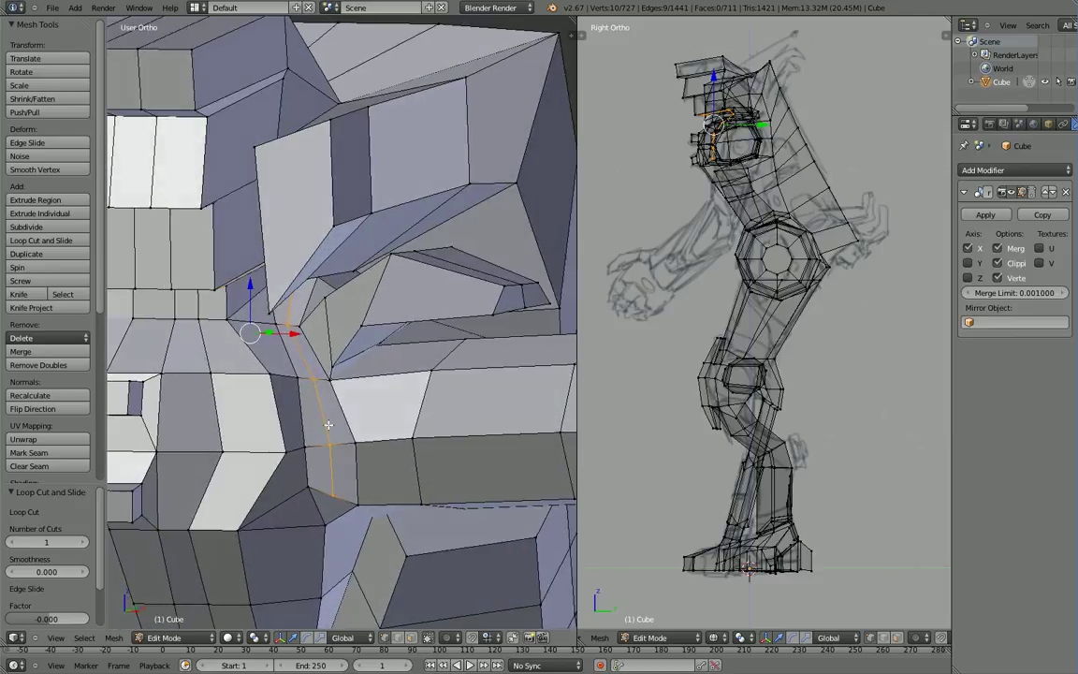
{"action": "middle_click_drag", "start_coordinate": [330, 426], "coordinate": [371, 447]}
{"action": "key", "text": "ctrl+z"}
{"action": "key", "text": "ctrl+r"}
{"action": "right_click", "coordinate": [368, 444]}
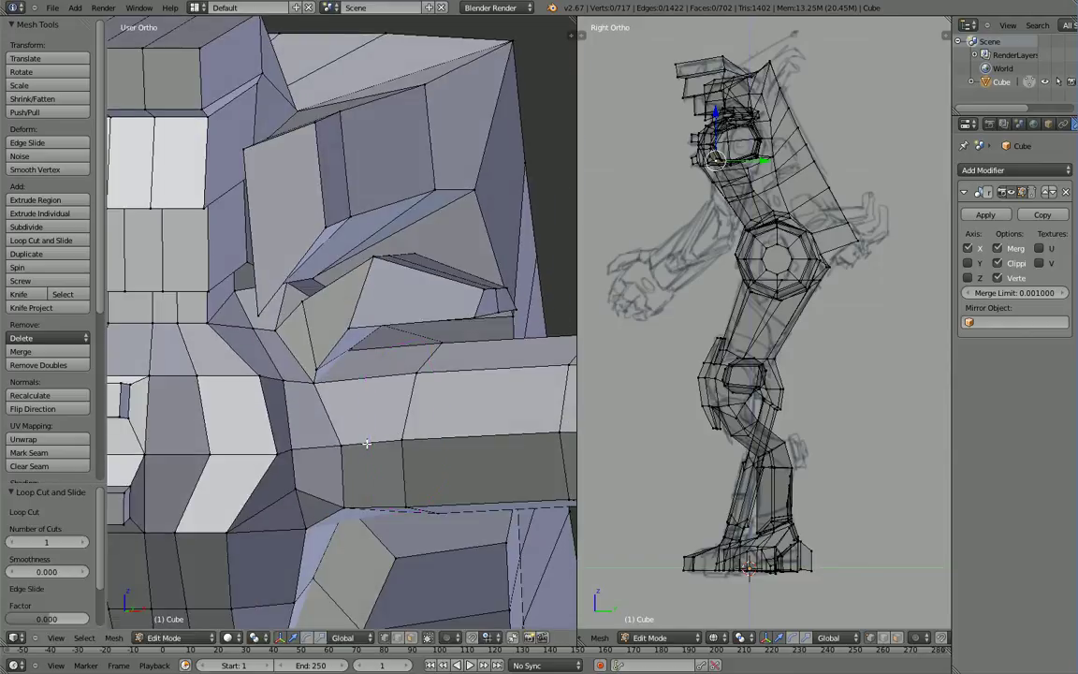
Step: Select the middle and lower front vertices of the arm root and move them inward along X
{"action": "right_click", "coordinate": [340, 459]}
{"action": "right_click", "coordinate": [343, 500], "text": "shift"}
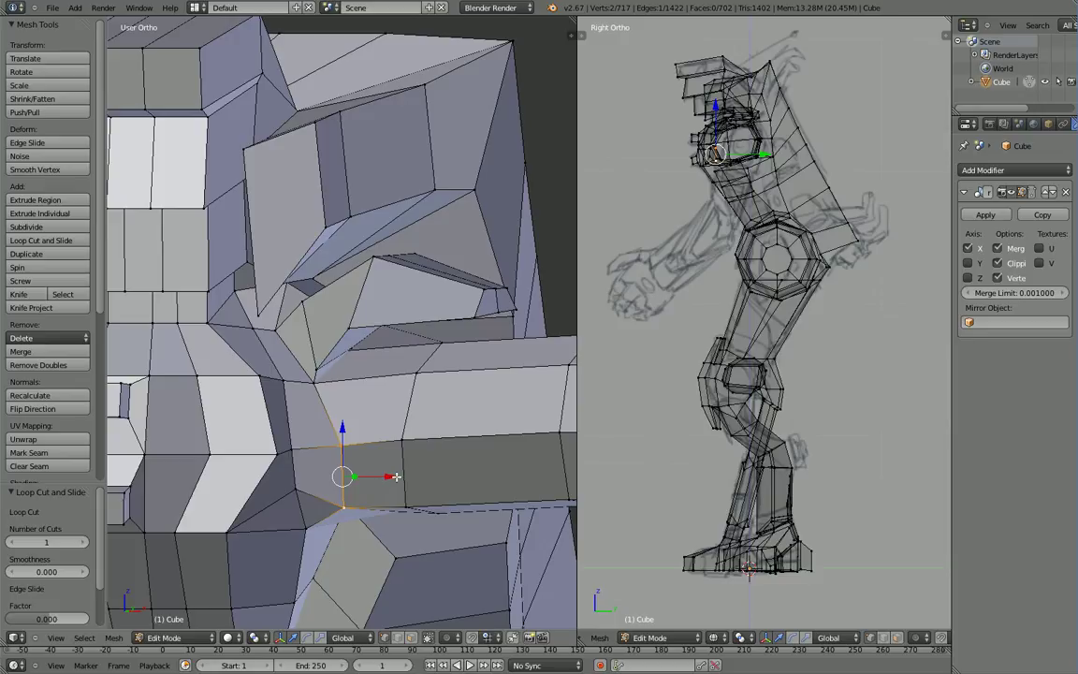
{"action": "left_click_drag", "start_coordinate": [388, 476], "coordinate": [361, 473]}
{"action": "middle_click_drag", "start_coordinate": [361, 473], "coordinate": [220, 563]}
Step: Move the vertex on the underside of the arm root inward about 0.033 along X
{"action": "right_click", "coordinate": [402, 548]}
{"action": "middle_click_drag", "start_coordinate": [285, 555], "coordinate": [330, 584]}
{"action": "scroll", "coordinate": [284, 564], "scroll_direction": "down", "scroll_amount": 2}
{"action": "middle_click_drag", "start_coordinate": [313, 575], "coordinate": [419, 500]}
{"action": "left_click_drag", "start_coordinate": [416, 478], "coordinate": [402, 479]}
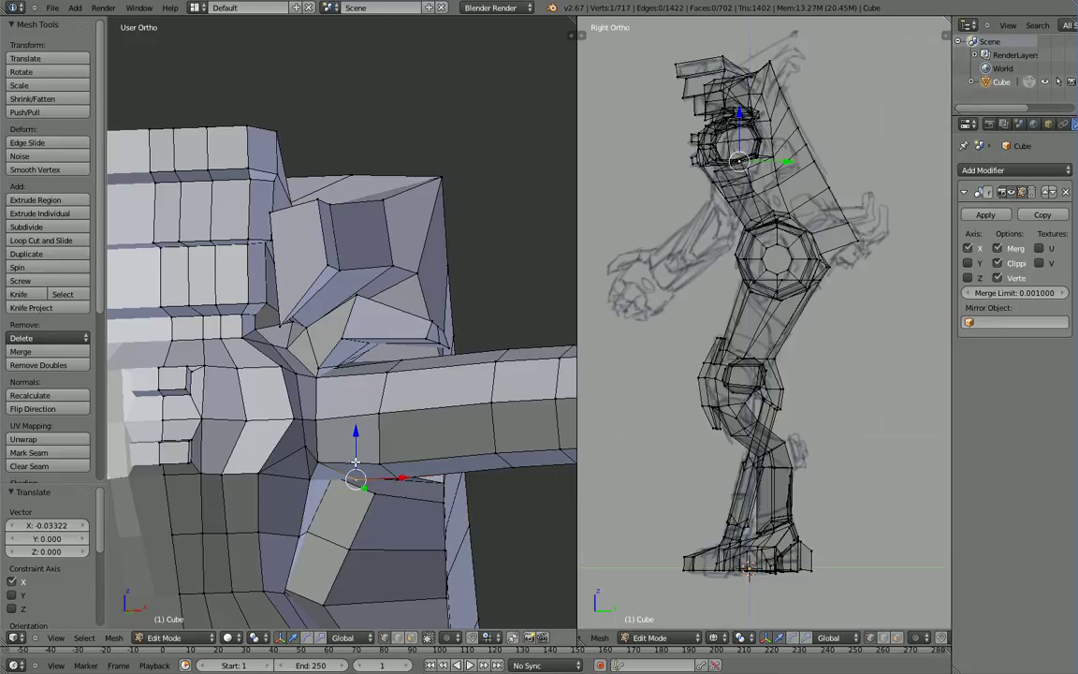
Step: Add a loop cut around the upper arm and slide it toward the chest with a factor of about 0.615
{"action": "middle_click_drag", "start_coordinate": [402, 478], "coordinate": [370, 428]}
{"action": "key", "text": "ctrl+r"}
{"action": "left_click", "coordinate": [348, 356]}
{"action": "left_click", "coordinate": [326, 356]}
{"action": "scroll", "coordinate": [369, 482], "scroll_direction": "up", "scroll_amount": 2}
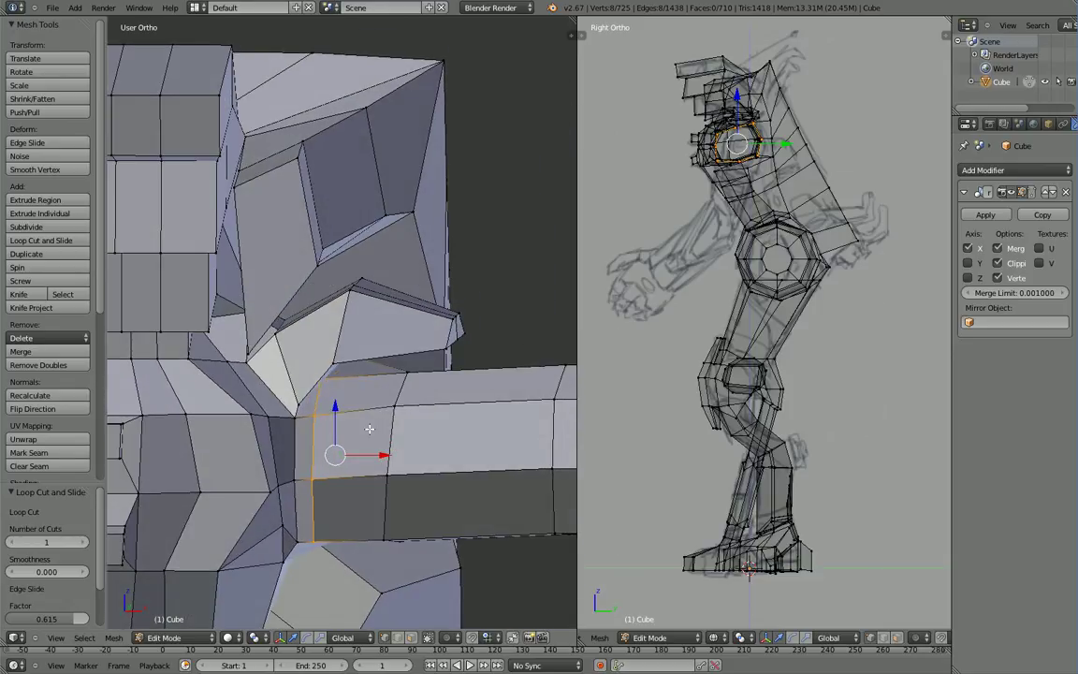
{"action": "key", "text": "KP_1"}
{"action": "middle_click_drag", "start_coordinate": [369, 438], "coordinate": [371, 464]}
Step: Delete the horizontal edge on the arm's front between the new loop and the next one to open a hole
{"action": "right_click", "coordinate": [381, 479]}
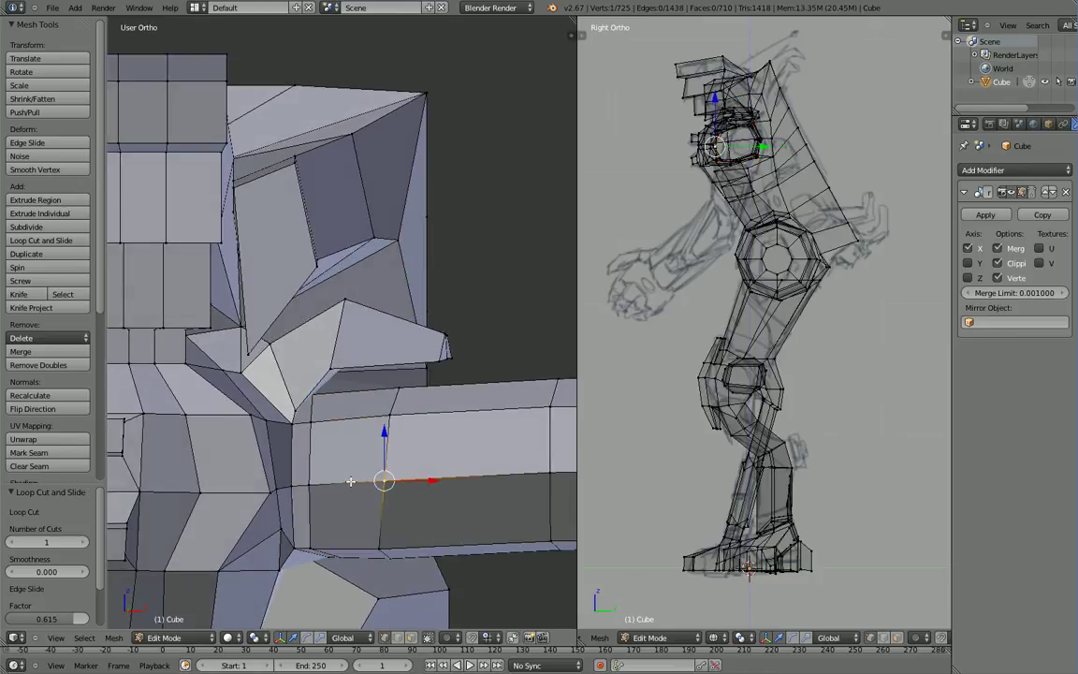
{"action": "key", "text": "x"}
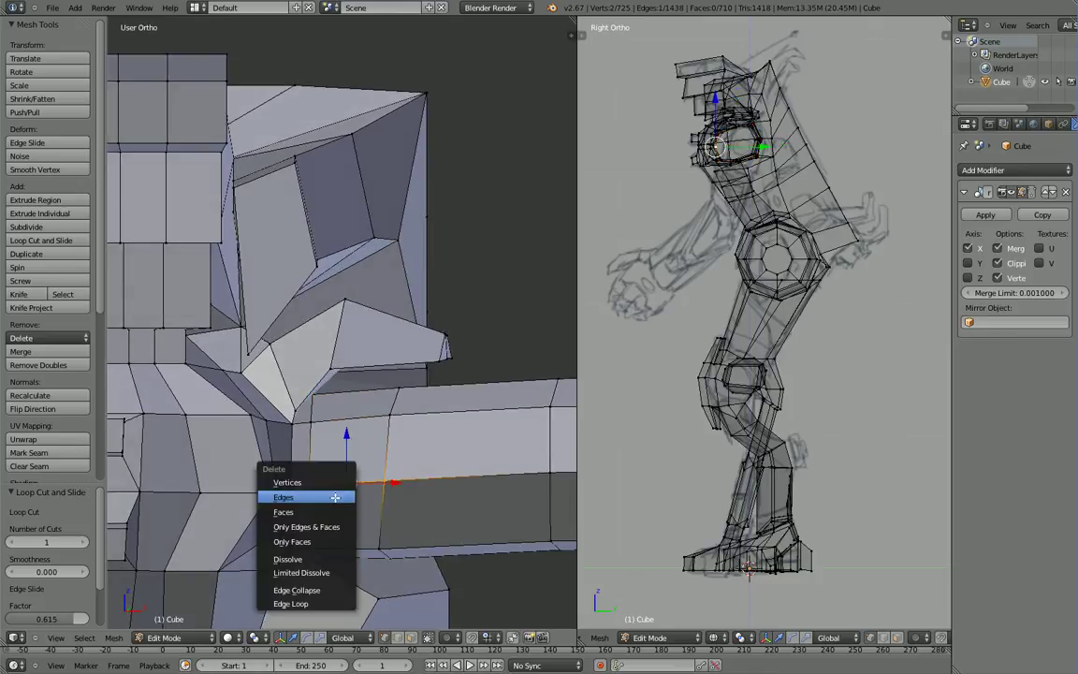
{"action": "left_click", "coordinate": [337, 497]}
{"action": "mouse_move", "coordinate": [349, 521]}
{"action": "middle_mouse_down"}
{"action": "mouse_move", "coordinate": [329, 549]}
{"action": "mouse_move", "coordinate": [297, 540]}
{"action": "mouse_move", "coordinate": [341, 530]}
{"action": "middle_mouse_up"}
{"action": "middle_click_drag", "start_coordinate": [394, 474], "coordinate": [380, 510]}
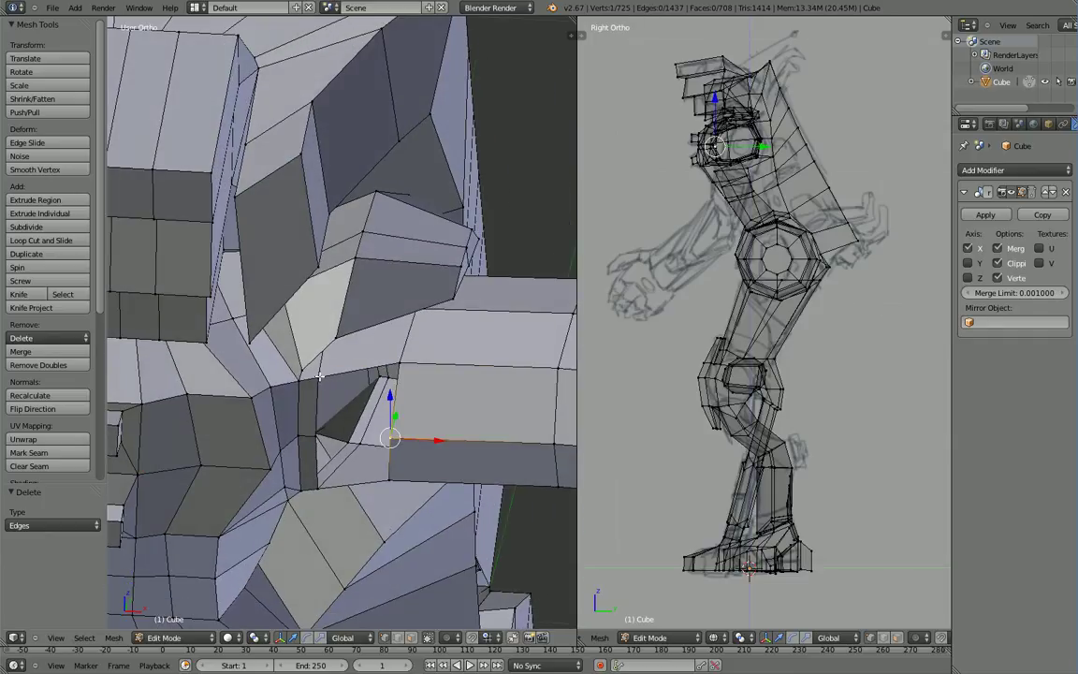
Step: Extrude the boundary loop of the arm's front hole and scale it down into a smaller inner border
{"action": "right_click", "coordinate": [320, 390], "text": "alt"}
{"action": "middle_click_drag", "start_coordinate": [324, 402], "coordinate": [365, 462]}
{"action": "key", "text": "e"}
{"action": "left_click", "coordinate": [319, 480]}
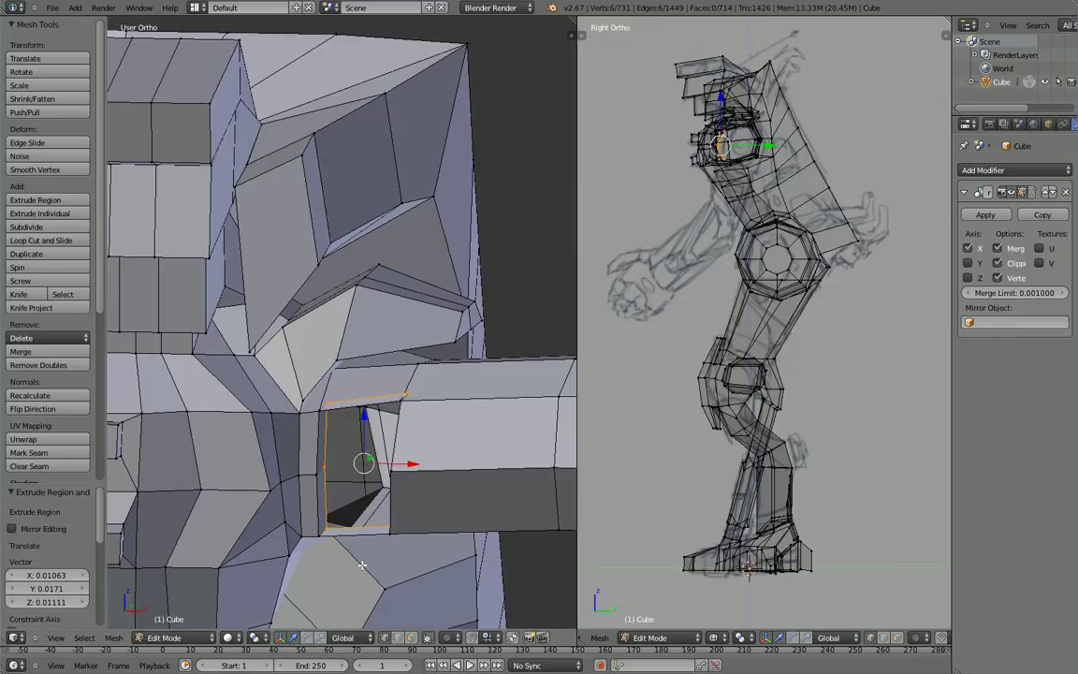
{"action": "key", "text": "s"}
{"action": "left_click", "coordinate": [365, 529]}
Step: Scale the inner border by 1.276 along X and fill it with a face
{"action": "middle_click_drag", "start_coordinate": [367, 513], "coordinate": [334, 435]}
{"action": "key", "text": "s"}
{"action": "key", "text": "x"}
{"action": "left_click", "coordinate": [384, 513]}
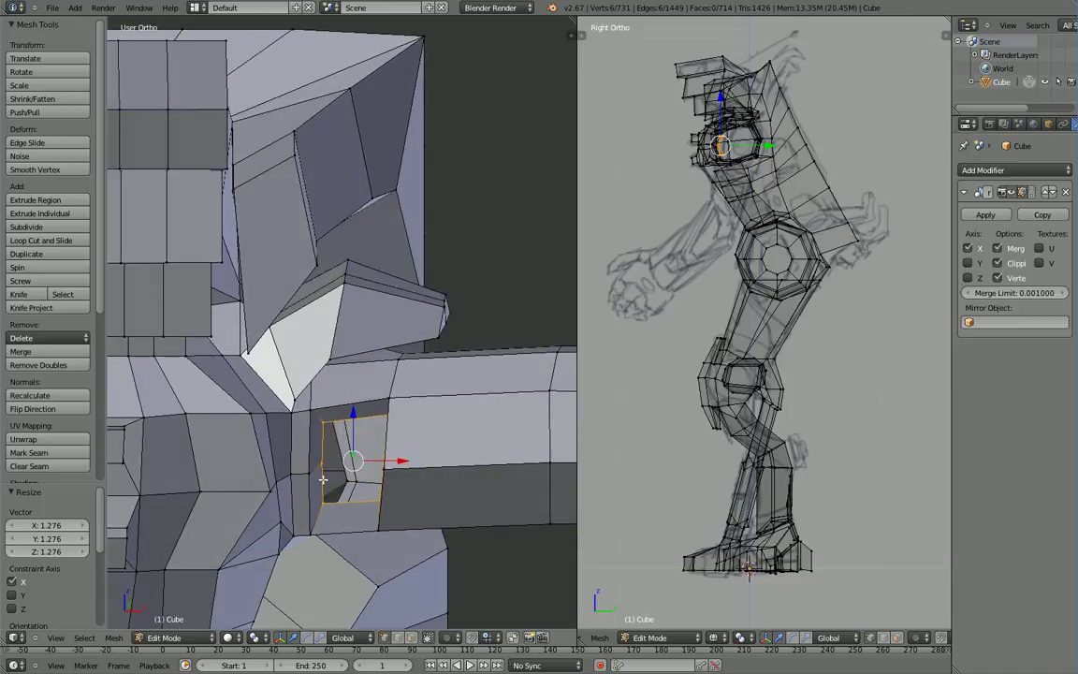
{"action": "middle_click_drag", "start_coordinate": [323, 479], "coordinate": [349, 530]}
{"action": "key", "text": "f"}
Step: Move the two arm vertices beside the recessed panel inward along X and lower the upper one about 0.013 along Z
{"action": "right_click", "coordinate": [373, 469]}
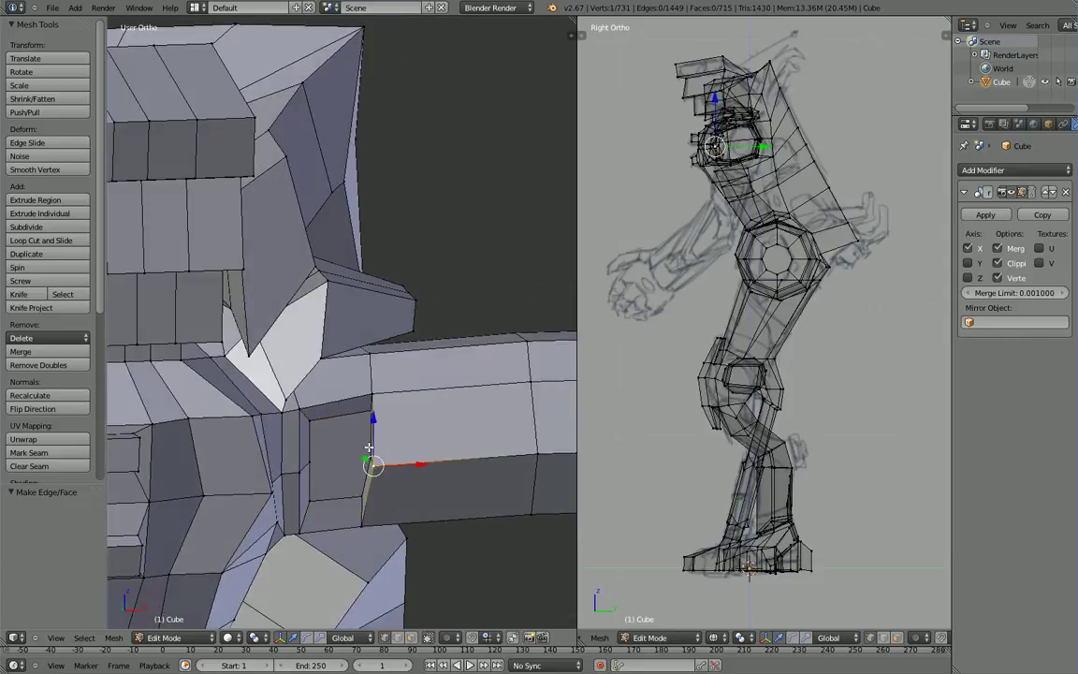
{"action": "right_click", "coordinate": [371, 413]}
{"action": "right_click", "coordinate": [371, 455], "text": "shift"}
{"action": "left_click_drag", "start_coordinate": [408, 431], "coordinate": [375, 364]}
{"action": "right_click", "coordinate": [375, 395]}
{"action": "middle_click_drag", "start_coordinate": [412, 546], "coordinate": [355, 613]}
{"action": "scroll", "coordinate": [332, 559], "scroll_direction": "down", "scroll_amount": 5}
{"action": "middle_click_drag", "start_coordinate": [342, 544], "coordinate": [416, 523]}
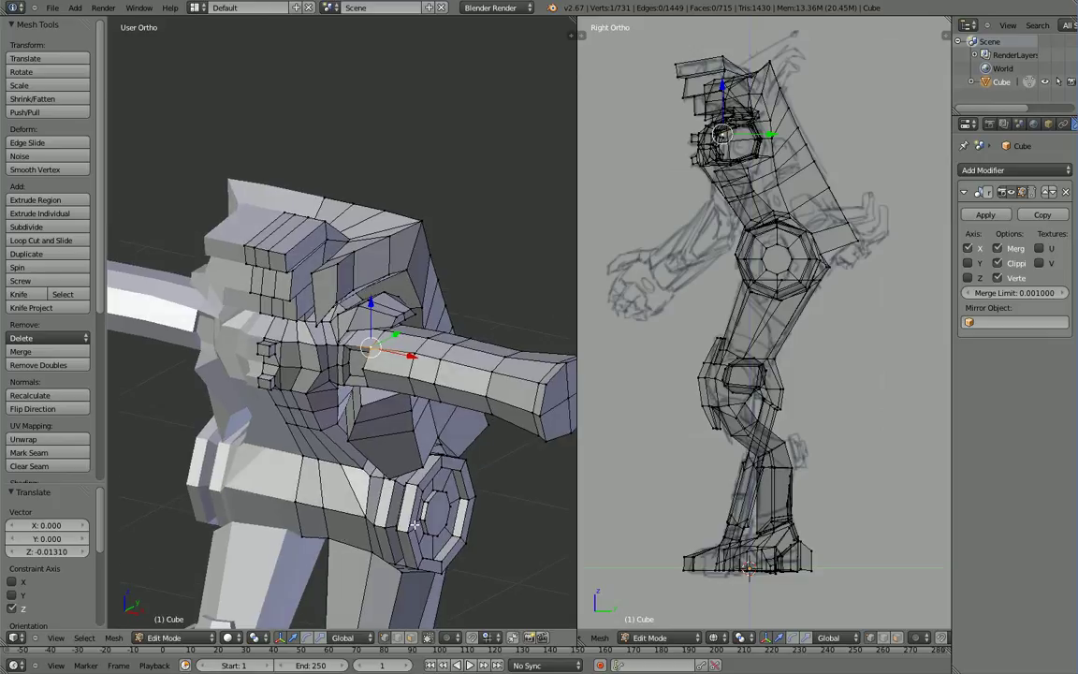
Step: Add two edge loops around the middle of the arm, one centred in its segment and one slid toward the neighbouring shoulder-side loop
{"action": "middle_click_drag", "start_coordinate": [396, 572], "coordinate": [481, 560]}
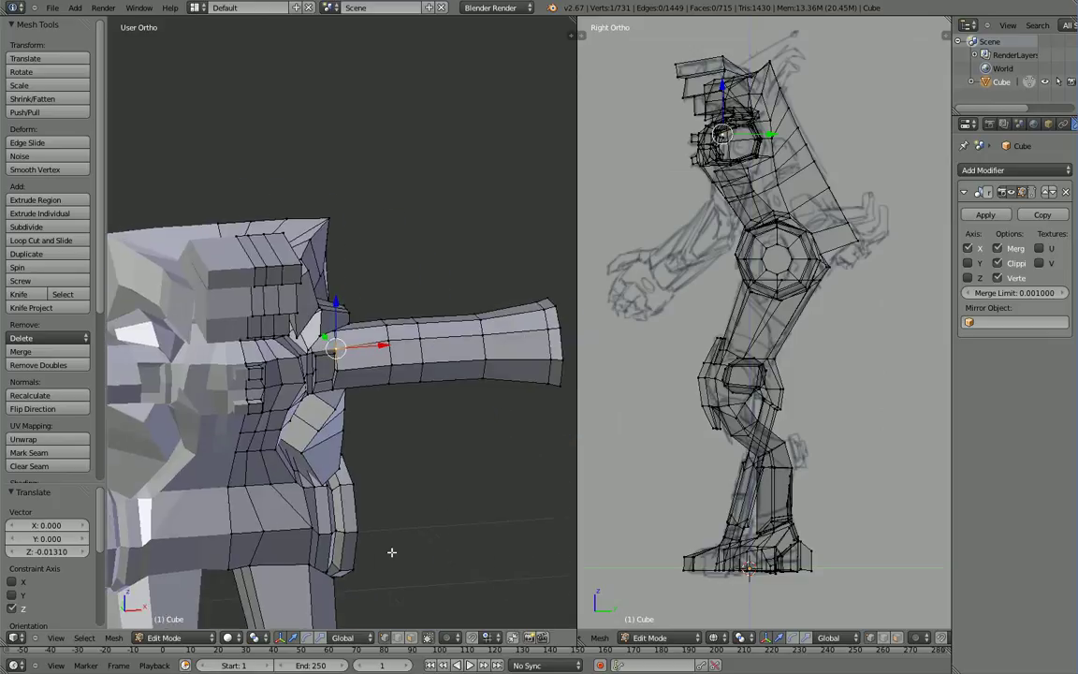
{"action": "middle_click_drag", "start_coordinate": [392, 551], "coordinate": [308, 618], "text": "shift"}
{"action": "mouse_move", "coordinate": [351, 565]}
{"action": "middle_mouse_down"}
{"action": "mouse_move", "coordinate": [331, 617]}
{"action": "mouse_move", "coordinate": [338, 559]}
{"action": "middle_mouse_up"}
{"action": "key", "text": "KP_1"}
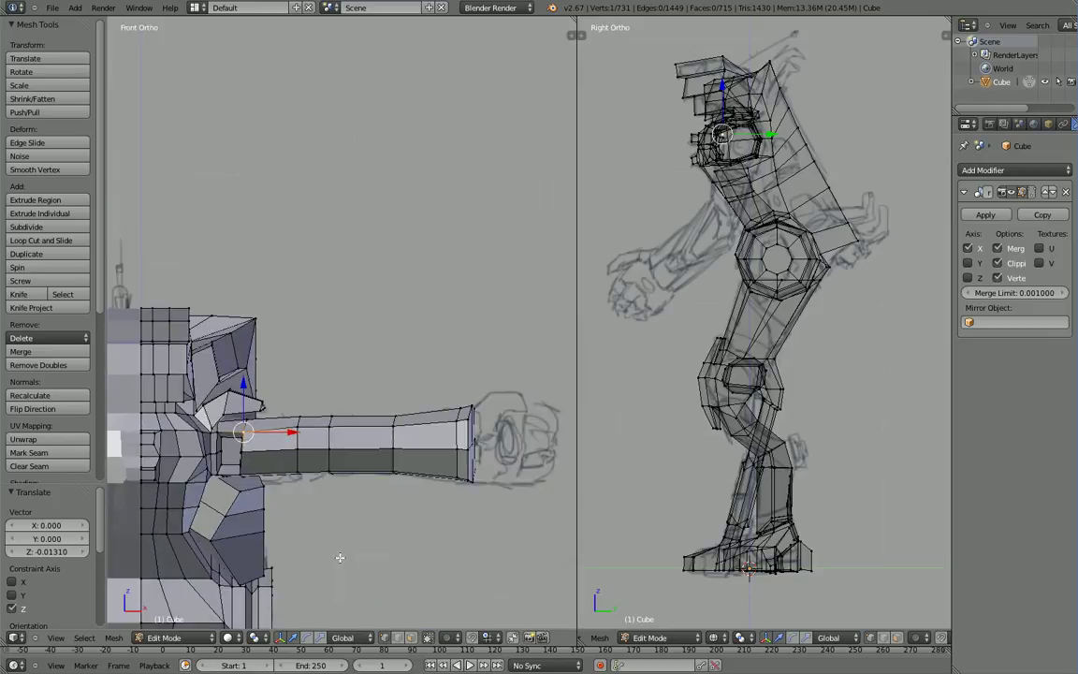
{"action": "scroll", "coordinate": [340, 556], "scroll_direction": "up", "scroll_amount": 3}
{"action": "middle_click_drag", "start_coordinate": [328, 507], "coordinate": [336, 424], "text": "shift"}
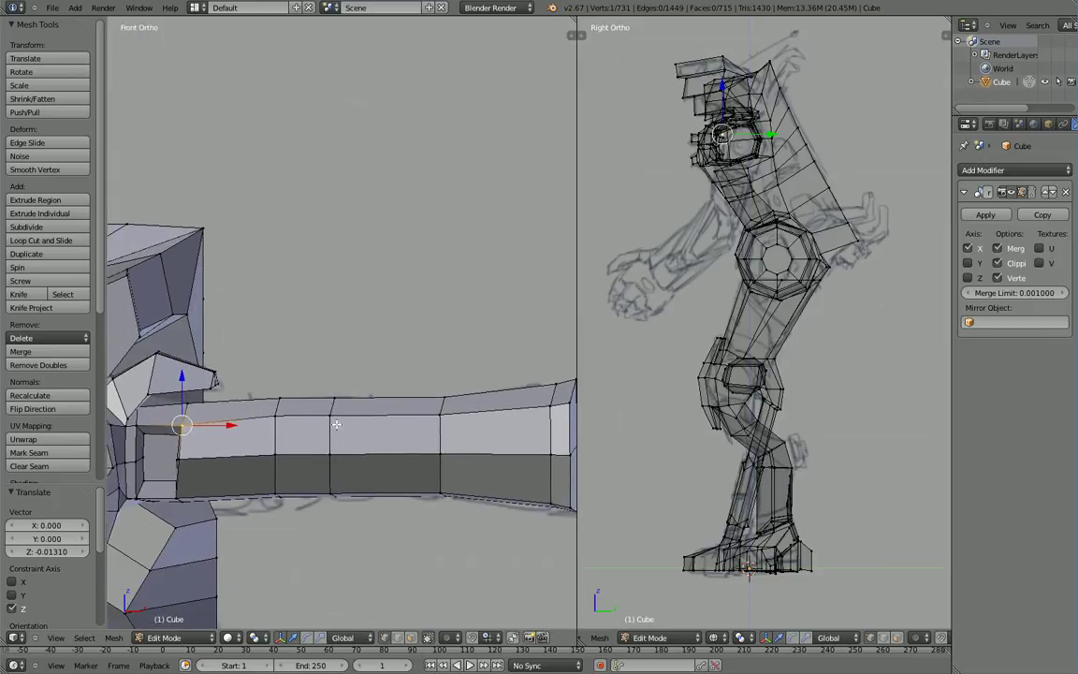
{"action": "scroll", "coordinate": [337, 425], "scroll_direction": "up", "scroll_amount": 2}
{"action": "key", "text": "ctrl+r"}
{"action": "left_click", "coordinate": [414, 496]}
{"action": "left_click", "coordinate": [414, 497]}
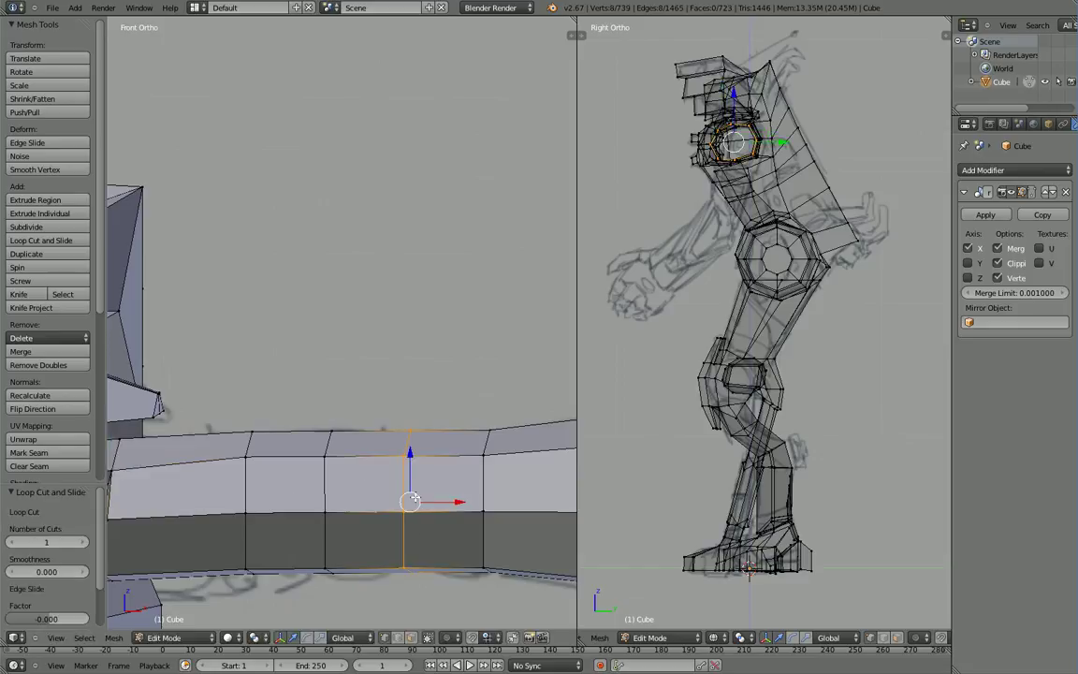
{"action": "key", "text": "ctrl+r"}
{"action": "left_click", "coordinate": [272, 501]}
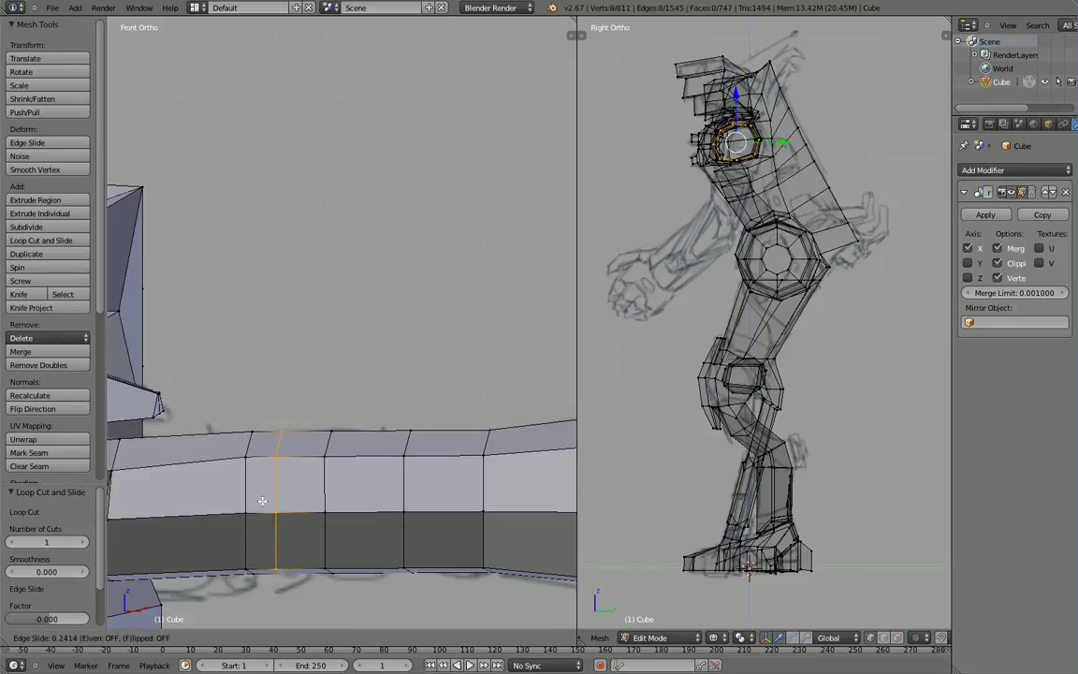
{"action": "left_click", "coordinate": [318, 508]}
Step: Delete the vertex on the arm's front between the two new loops to open a rectangular hole
{"action": "right_click", "coordinate": [320, 510]}
{"action": "key", "text": "x"}
{"action": "left_click", "coordinate": [329, 500]}
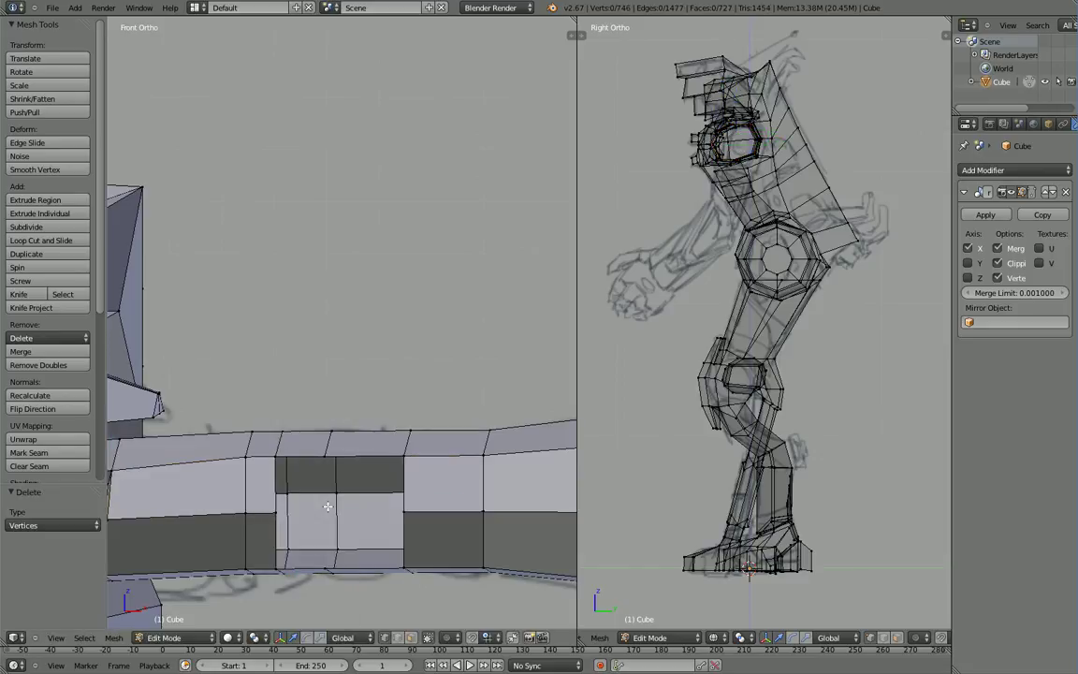
{"action": "middle_click_drag", "start_coordinate": [328, 517], "coordinate": [336, 538]}
{"action": "key", "text": "KP_1"}
{"action": "key", "text": "z"}
{"action": "scroll", "coordinate": [332, 539], "scroll_direction": "down", "scroll_amount": 1}
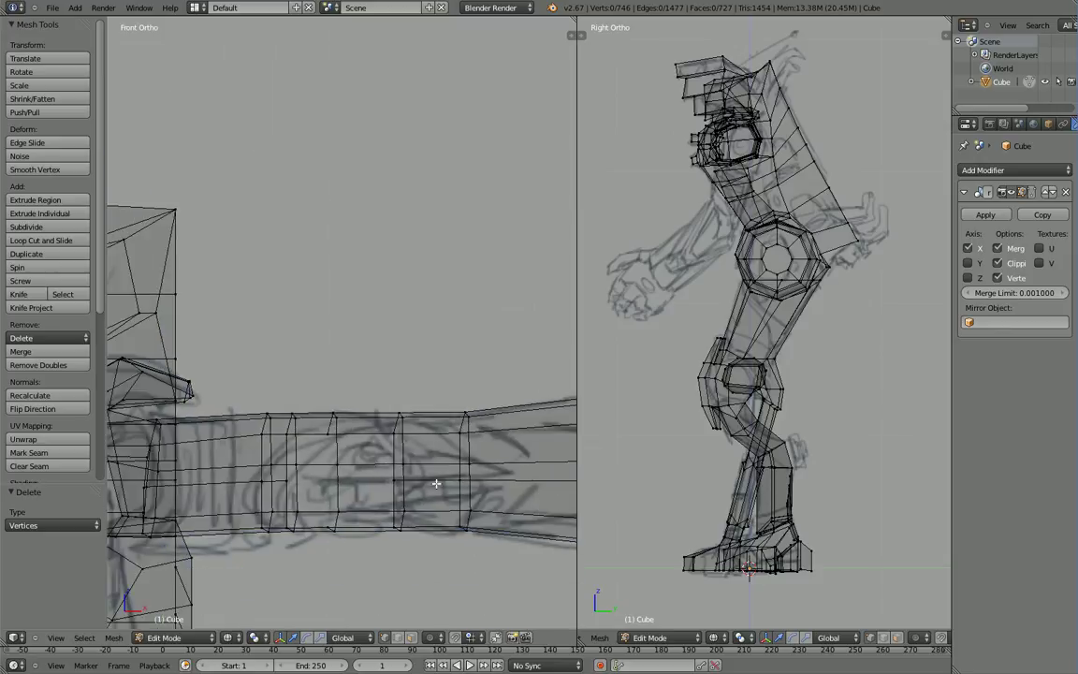
{"action": "key", "text": "z"}
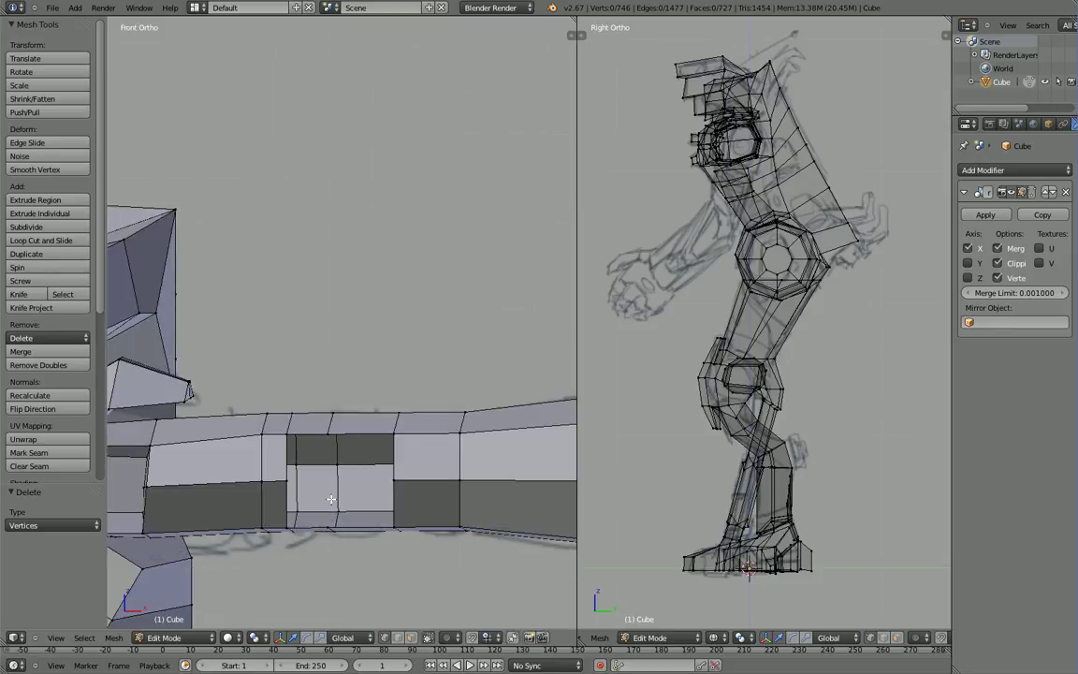
Step: Extrude the boundary loop of the arm's rectangular hole in place and scale it to 0.883 as an inner border
{"action": "right_click", "coordinate": [286, 435]}
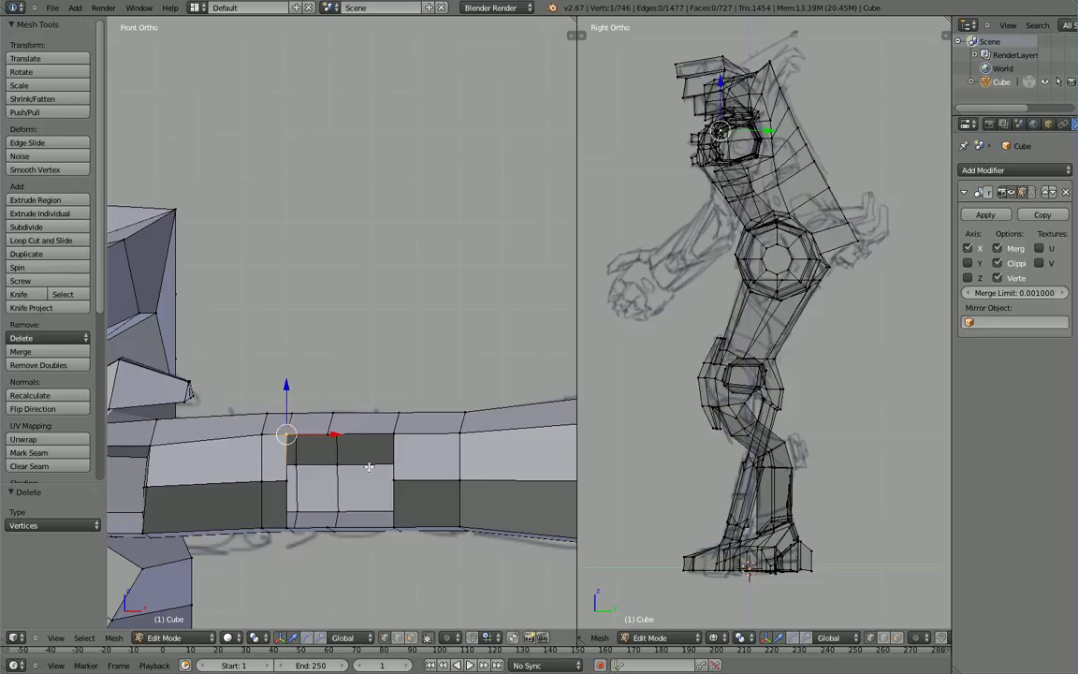
{"action": "middle_click_drag", "start_coordinate": [339, 517], "coordinate": [335, 472]}
{"action": "key", "text": "KP_1"}
{"action": "right_click", "coordinate": [311, 435], "text": "alt"}
{"action": "key", "text": "e"}
{"action": "right_click", "coordinate": [402, 602]}
{"action": "key", "text": "s"}
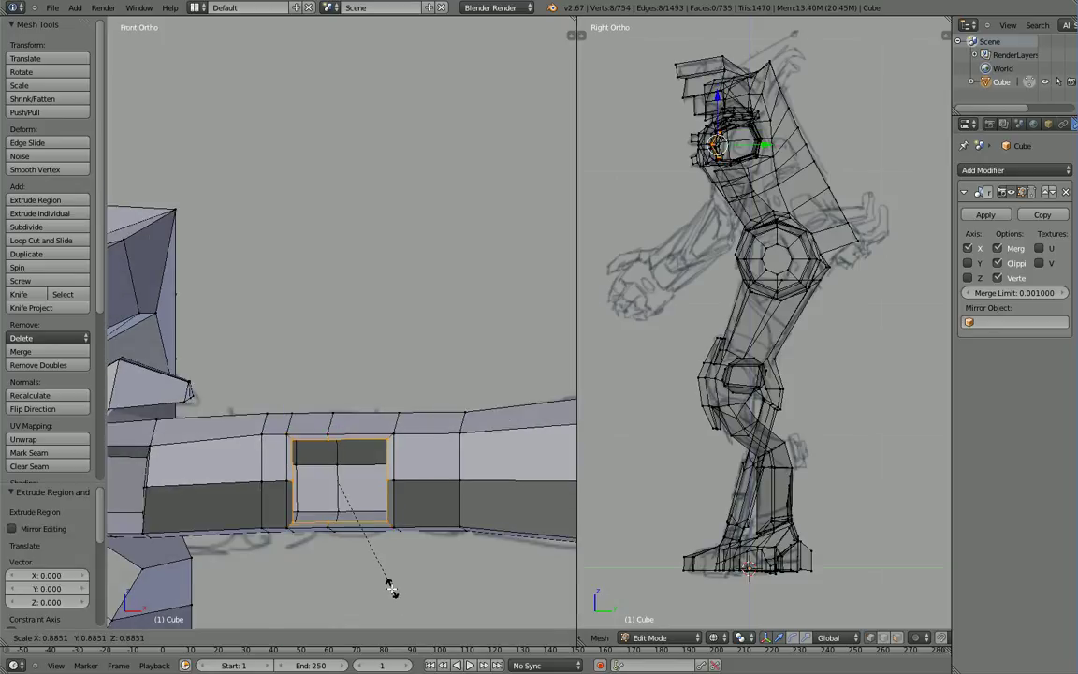
{"action": "left_click", "coordinate": [392, 589]}
{"action": "mouse_move", "coordinate": [392, 588]}
{"action": "middle_mouse_down"}
{"action": "mouse_move", "coordinate": [356, 602]}
{"action": "mouse_move", "coordinate": [378, 593]}
{"action": "middle_mouse_up"}
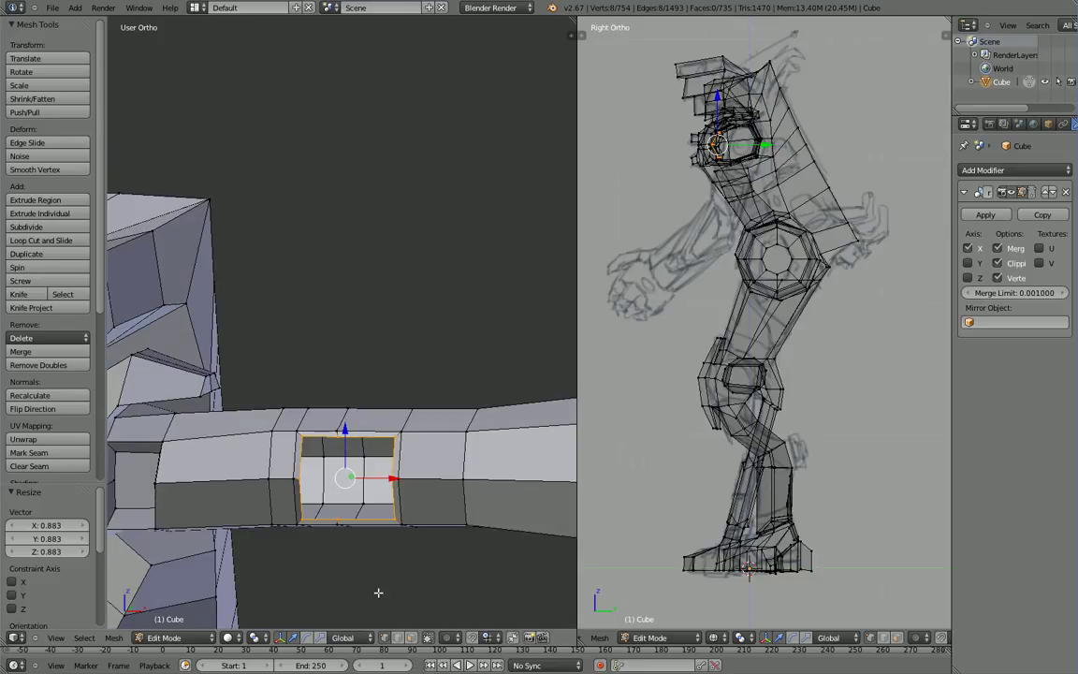
Step: Scale the four corner vertices of the inner border to 0.509 along X to shape a hexagonal opening
{"action": "right_click", "coordinate": [302, 517]}
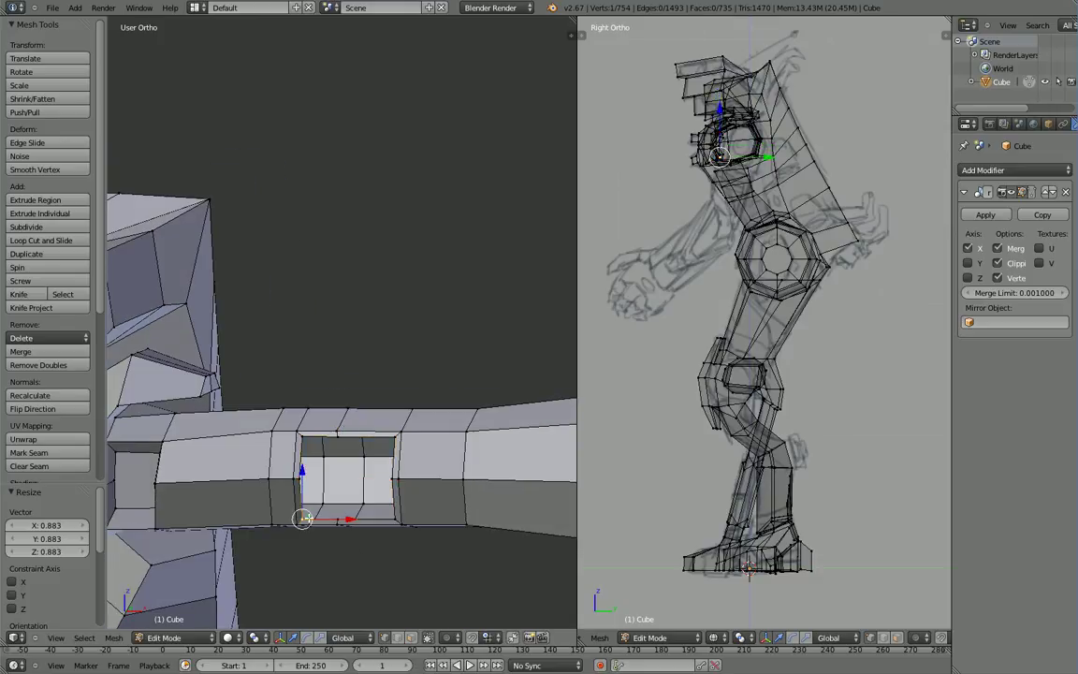
{"action": "right_click", "coordinate": [385, 520], "text": "shift"}
{"action": "right_click", "coordinate": [391, 435], "text": "shift"}
{"action": "right_click", "coordinate": [304, 433], "text": "shift"}
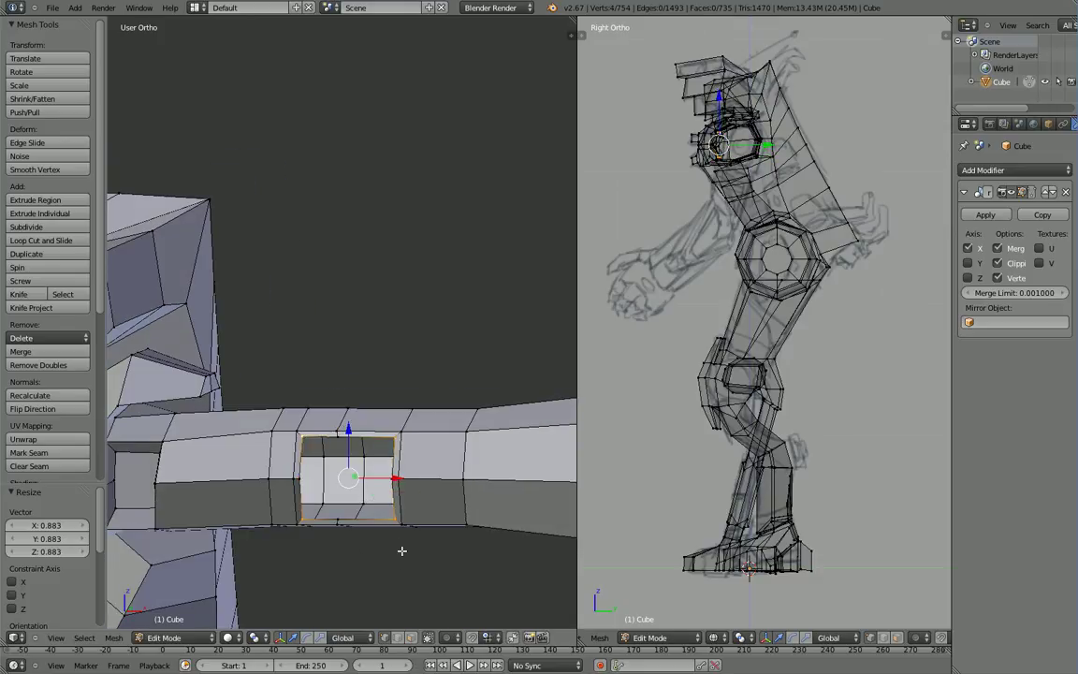
{"action": "key", "text": "s"}
{"action": "key", "text": "x"}
{"action": "left_click", "coordinate": [371, 525]}
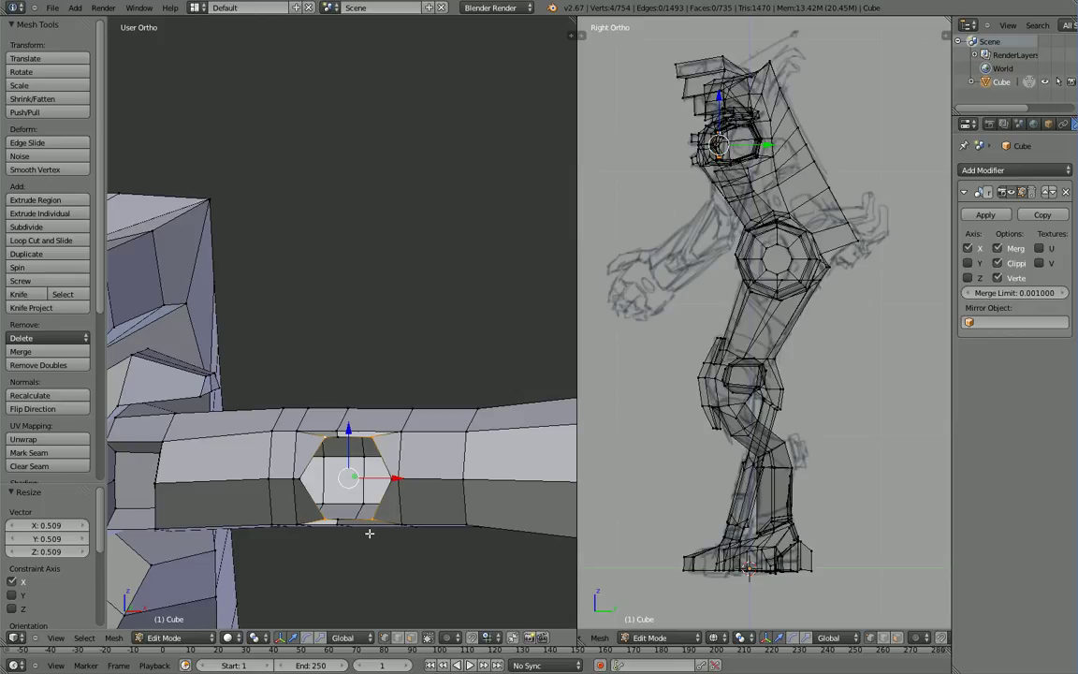
Step: Scale the four outer corner vertices around the hexagonal opening to 0.796 along X
{"action": "middle_click_drag", "start_coordinate": [328, 465], "coordinate": [359, 501]}
{"action": "right_click", "coordinate": [298, 421]}
{"action": "right_click", "coordinate": [304, 515], "text": "shift"}
{"action": "right_click", "coordinate": [399, 526], "text": "shift"}
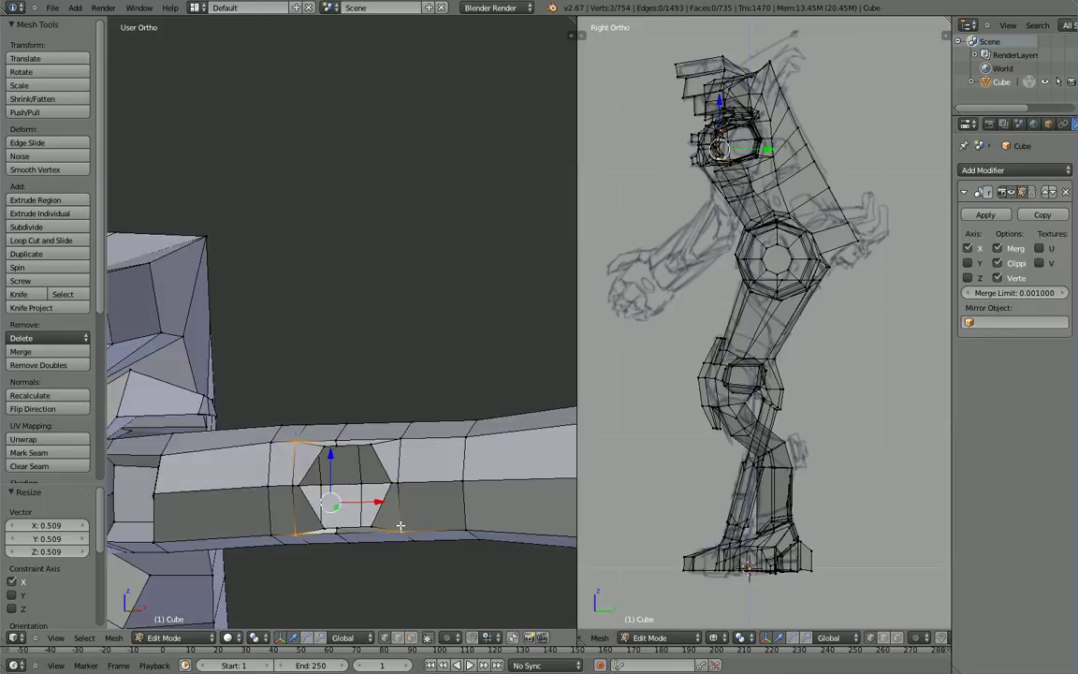
{"action": "right_click", "coordinate": [394, 440], "text": "shift"}
{"action": "key", "text": "s"}
{"action": "key", "text": "x"}
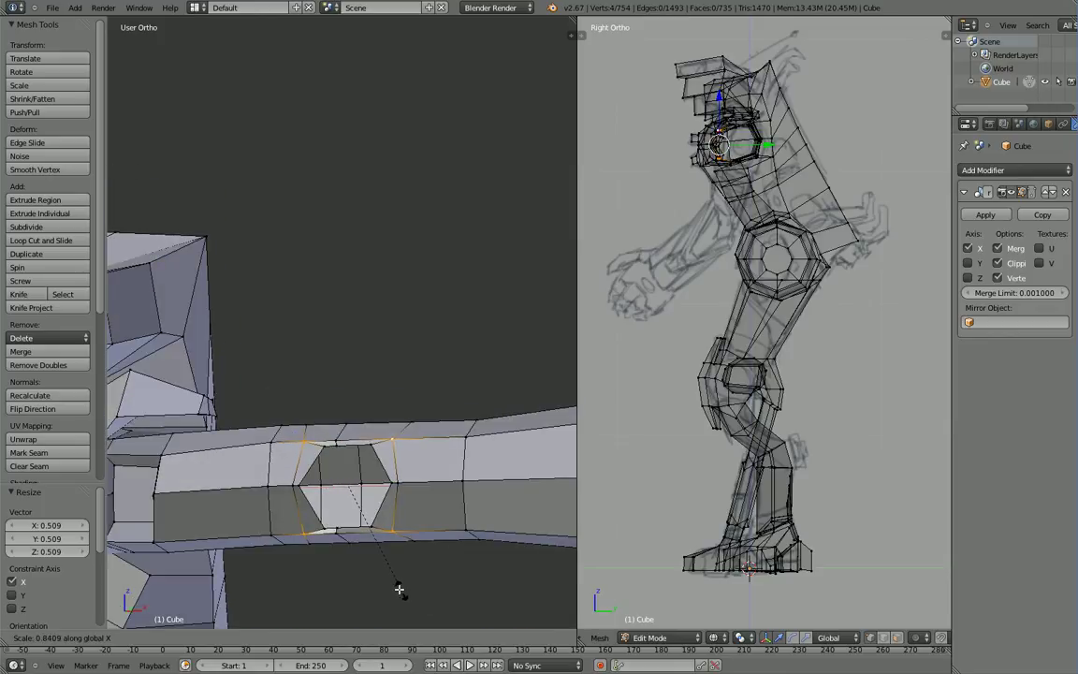
{"action": "left_click", "coordinate": [394, 588]}
Step: Extrude the hexagonal border about 0.05 into the arm along Y and fill it with a face
{"action": "middle_click_drag", "start_coordinate": [394, 588], "coordinate": [349, 524]}
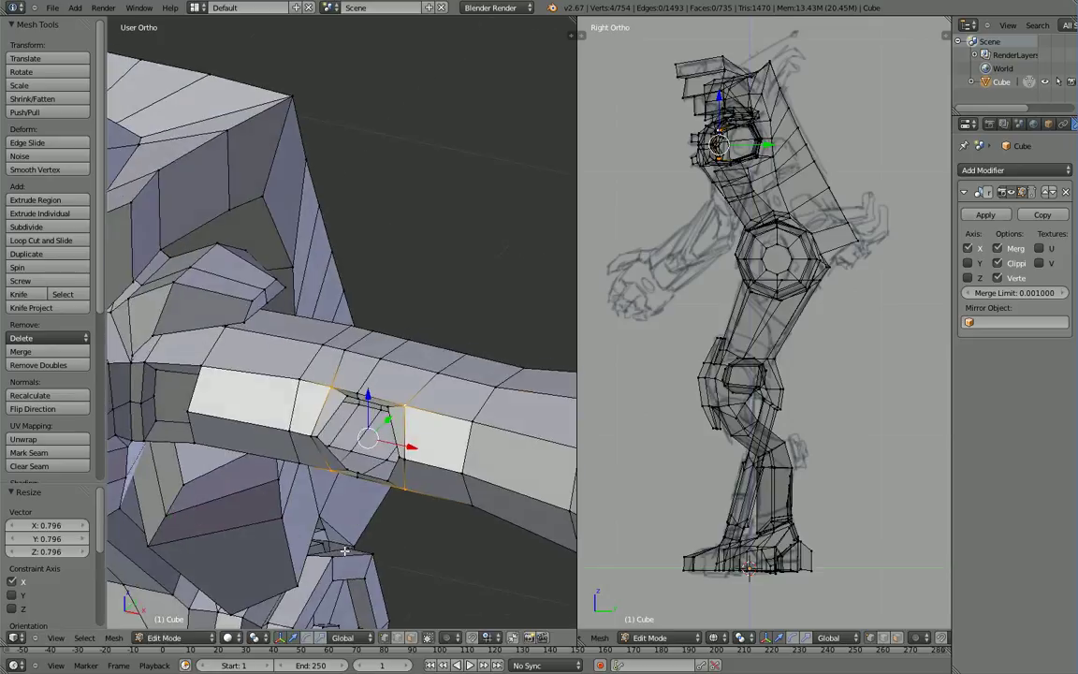
{"action": "scroll", "coordinate": [349, 523], "scroll_direction": "up", "scroll_amount": 2}
{"action": "middle_click_drag", "start_coordinate": [372, 565], "coordinate": [322, 553]}
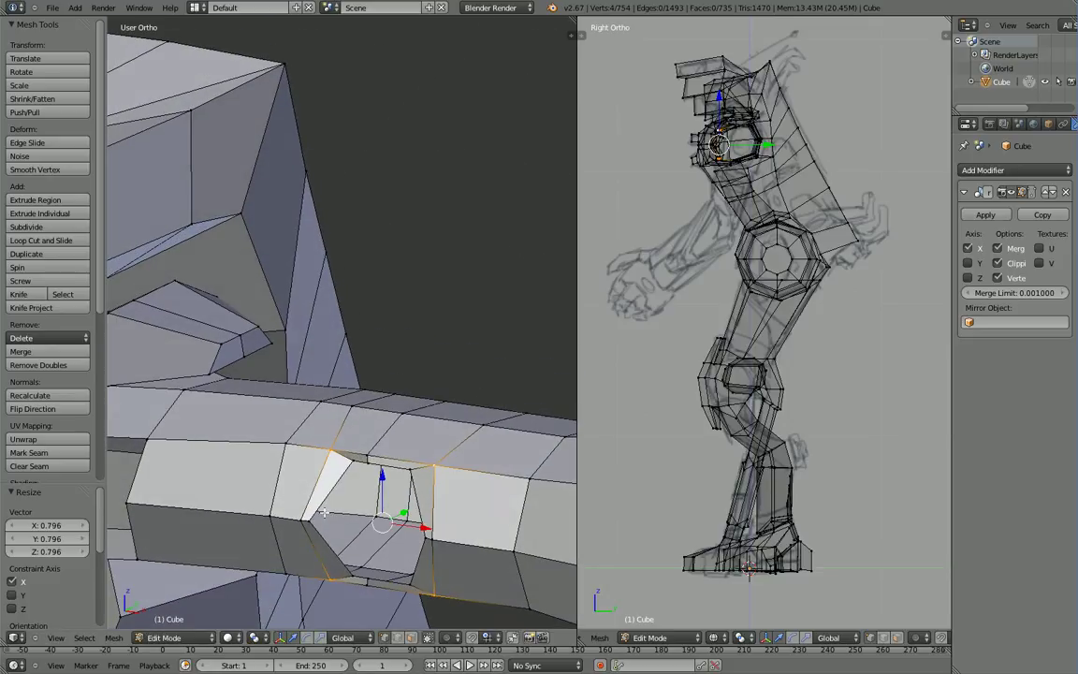
{"action": "right_click", "coordinate": [322, 506], "text": "alt"}
{"action": "key", "text": "e"}
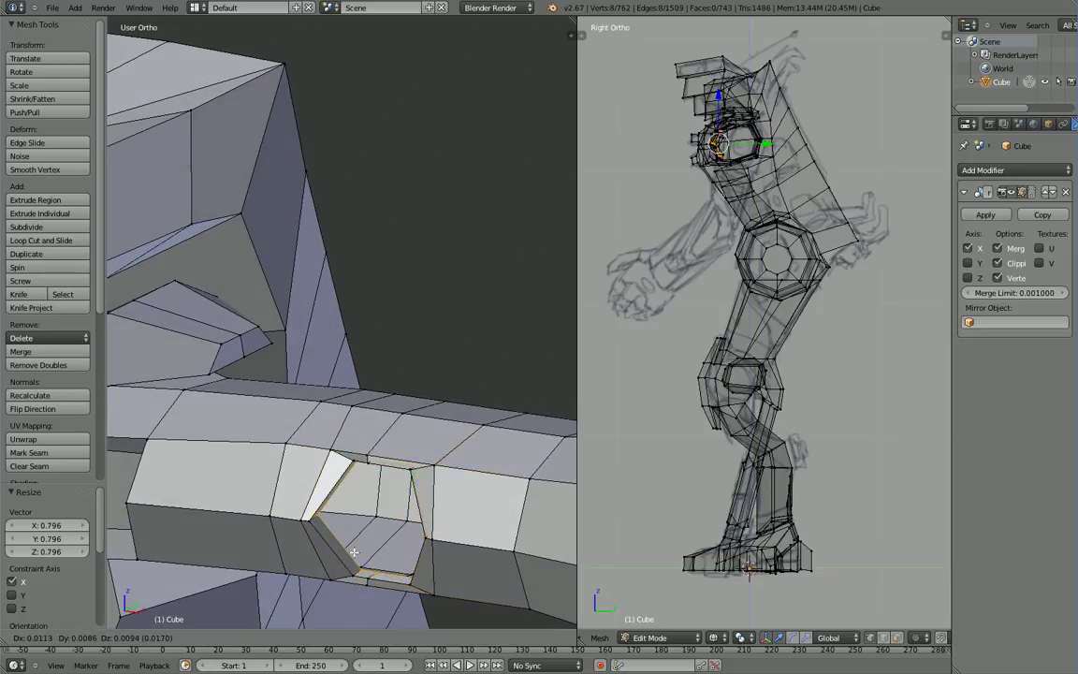
{"action": "key", "text": "z"}
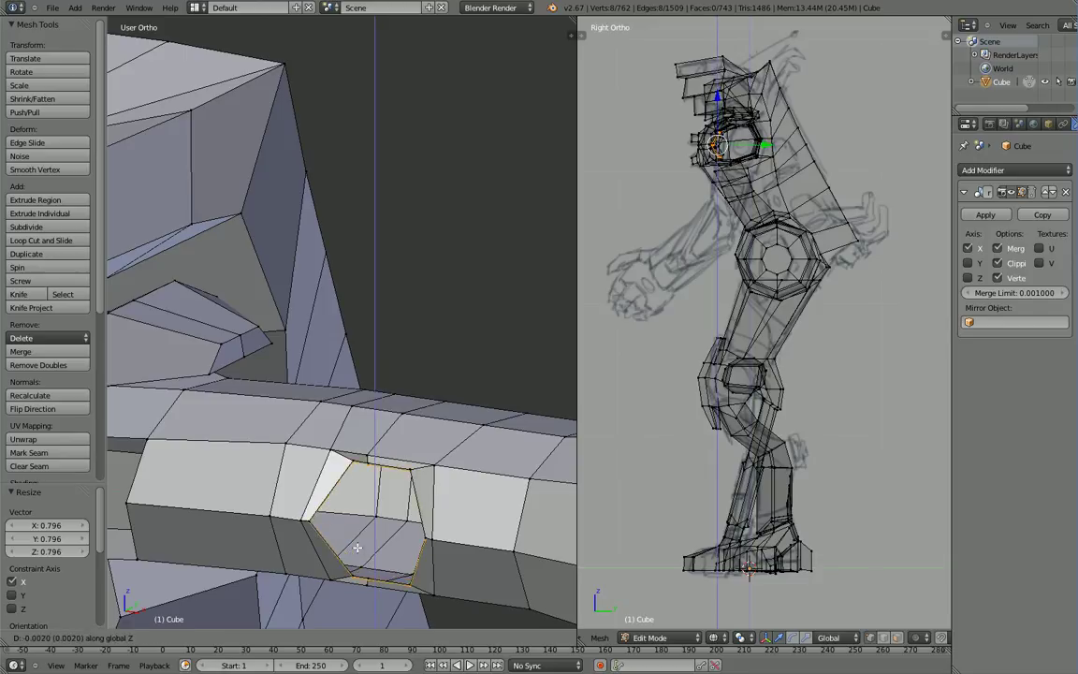
{"action": "key", "text": "x"}
{"action": "key", "text": "y"}
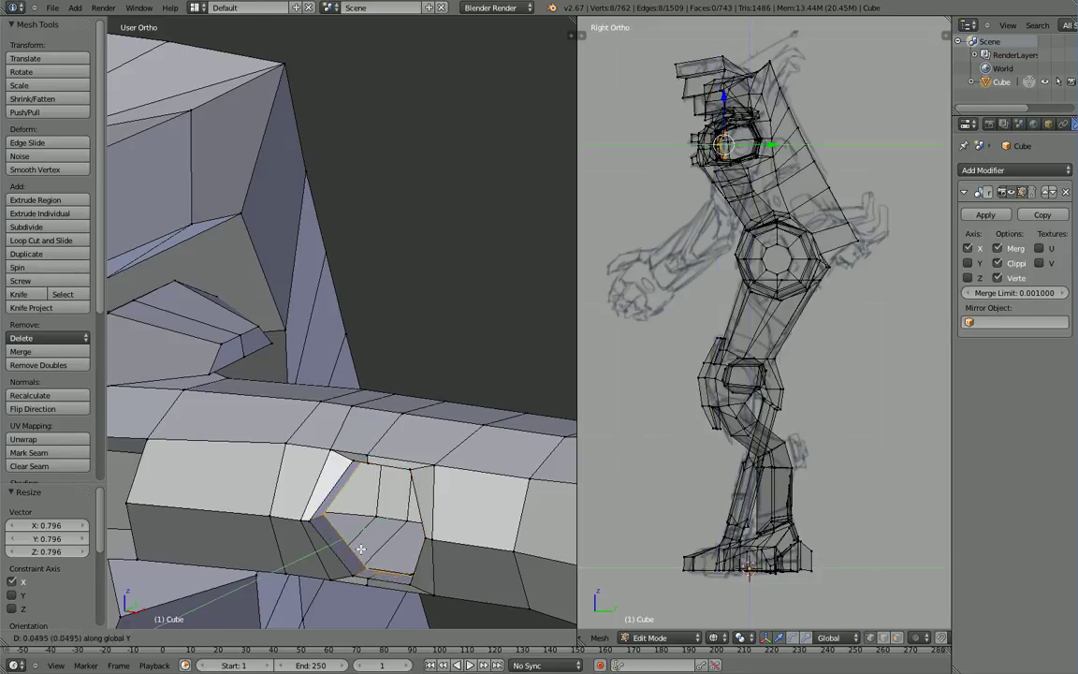
{"action": "left_click", "coordinate": [361, 556]}
{"action": "key", "text": "f"}
{"action": "middle_click_drag", "start_coordinate": [358, 585], "coordinate": [325, 593]}
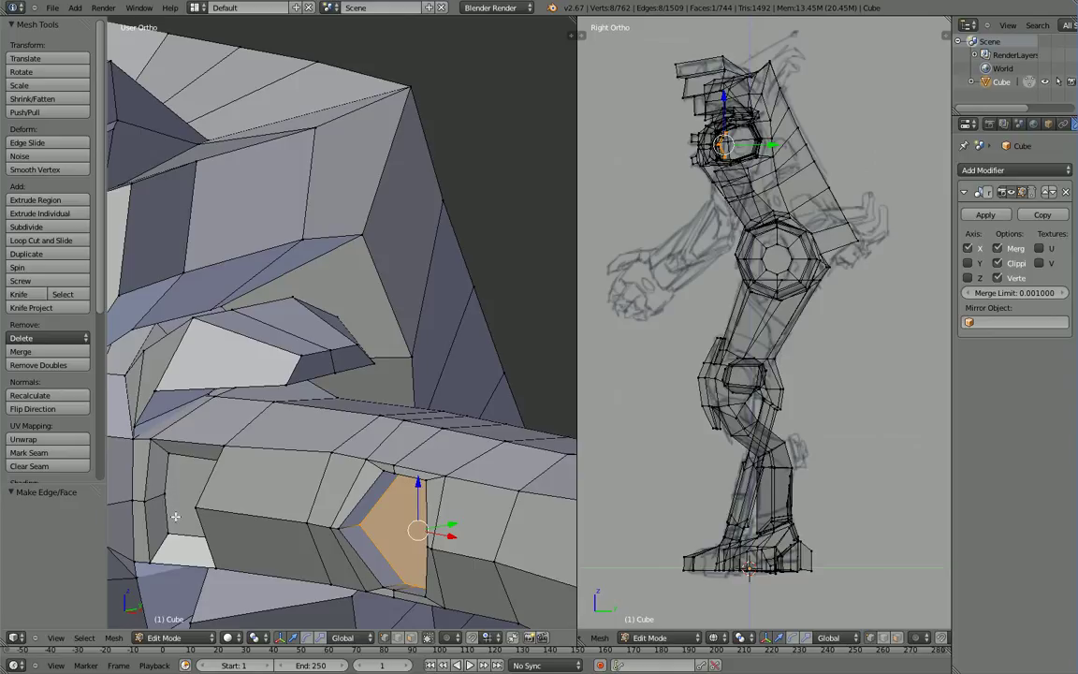
Step: Knife-cut the recess's upper inner walls from the shoulder-side and hand-side corners of the hexagon to their inner edges
{"action": "middle_click_drag", "start_coordinate": [180, 518], "coordinate": [405, 497]}
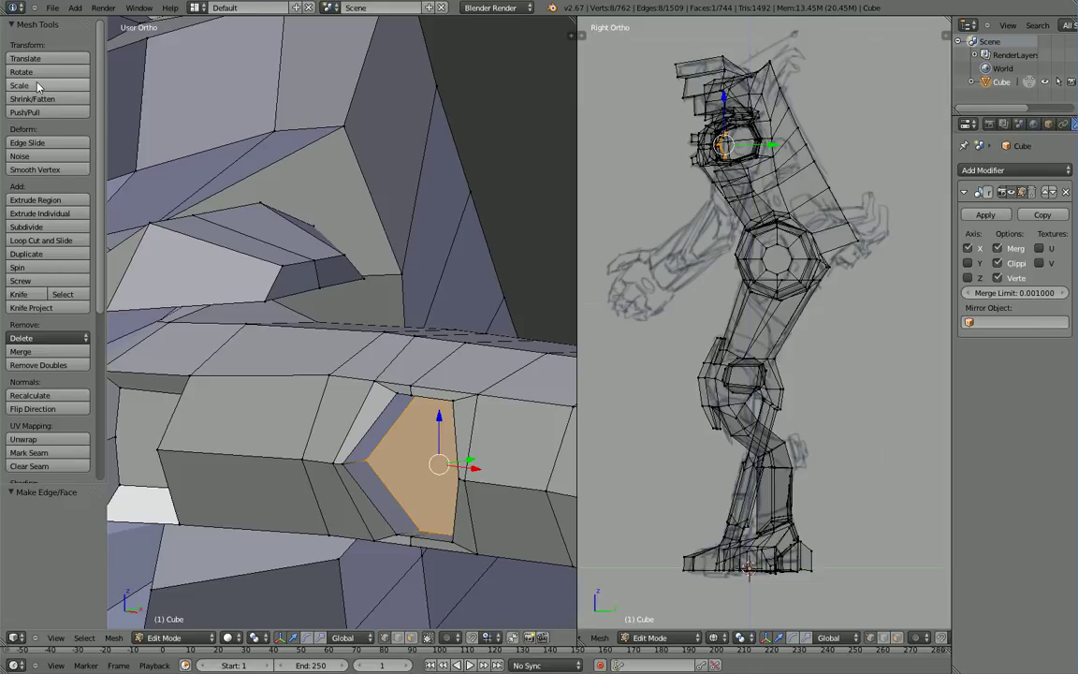
{"action": "key", "text": "k"}
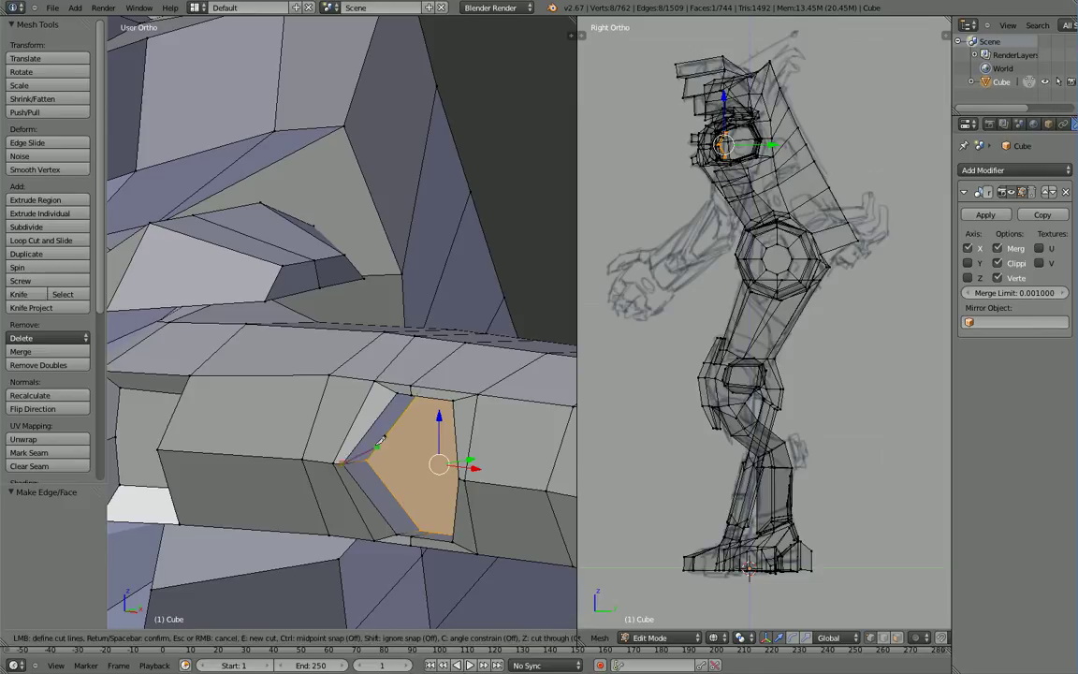
{"action": "key", "text": "Return"}
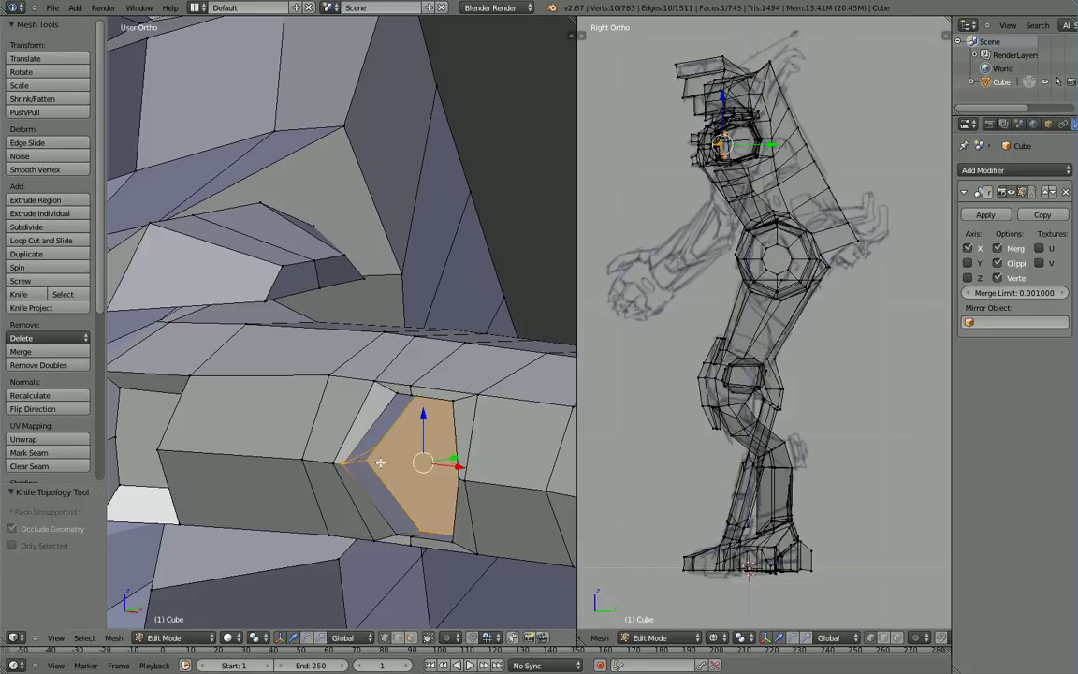
{"action": "middle_click_drag", "start_coordinate": [393, 480], "coordinate": [480, 456]}
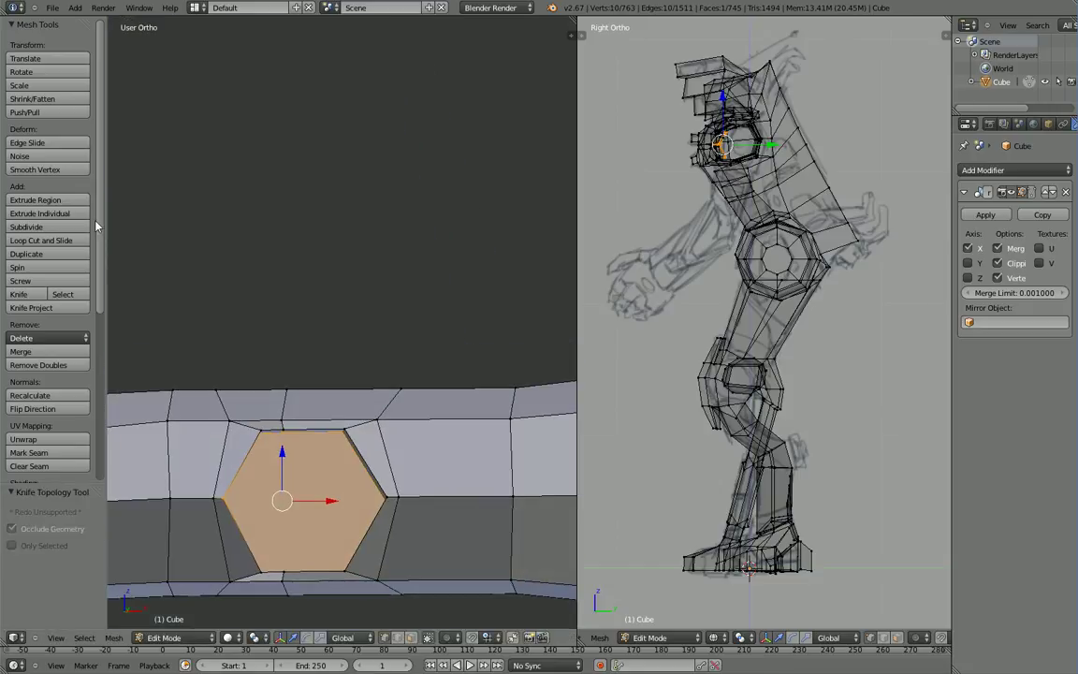
{"action": "left_click", "coordinate": [31, 293]}
{"action": "middle_click_drag", "start_coordinate": [264, 433], "coordinate": [338, 446]}
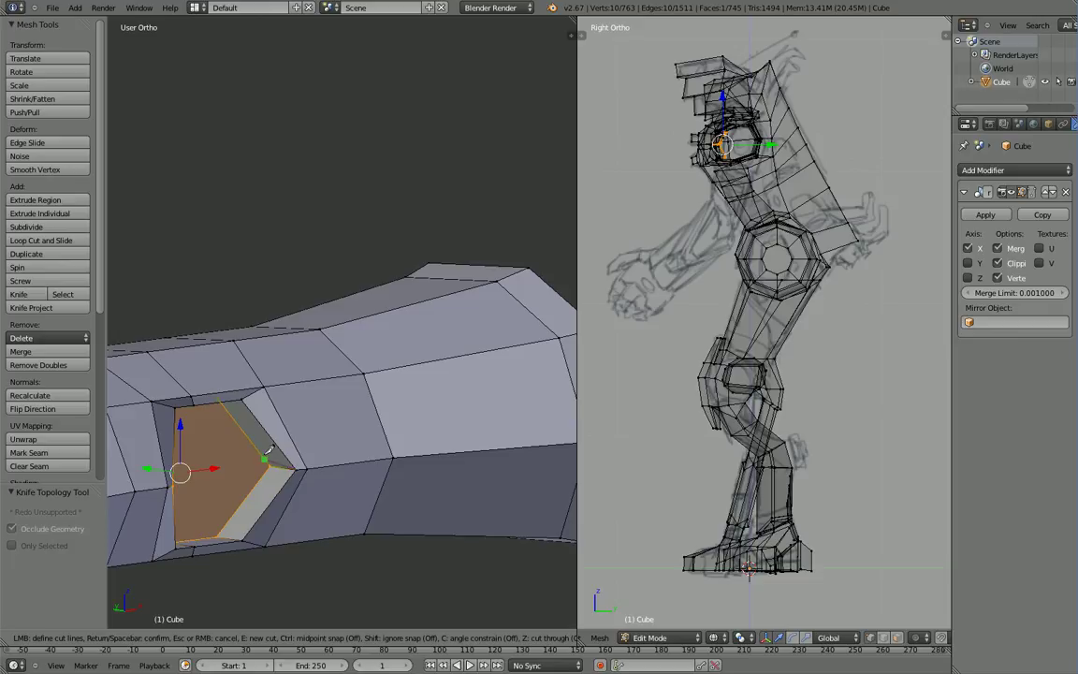
{"action": "left_click", "coordinate": [262, 455]}
{"action": "key", "text": "Return"}
Step: Lower the recess's two side-corner vertices by 0.0215 along Z and scale them to 0.891 along X
{"action": "middle_click_drag", "start_coordinate": [257, 457], "coordinate": [135, 449]}
{"action": "right_click", "coordinate": [287, 477]}
{"action": "middle_click_drag", "start_coordinate": [293, 478], "coordinate": [347, 481]}
{"action": "right_click", "coordinate": [350, 482], "text": "shift"}
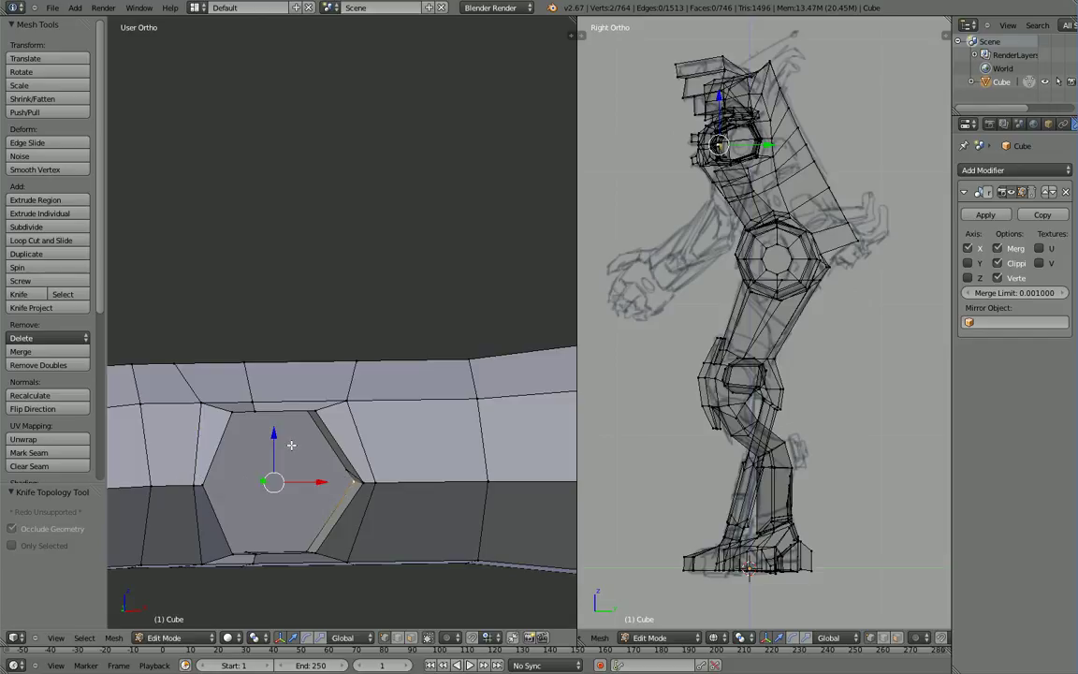
{"action": "left_click_drag", "start_coordinate": [273, 438], "coordinate": [271, 454]}
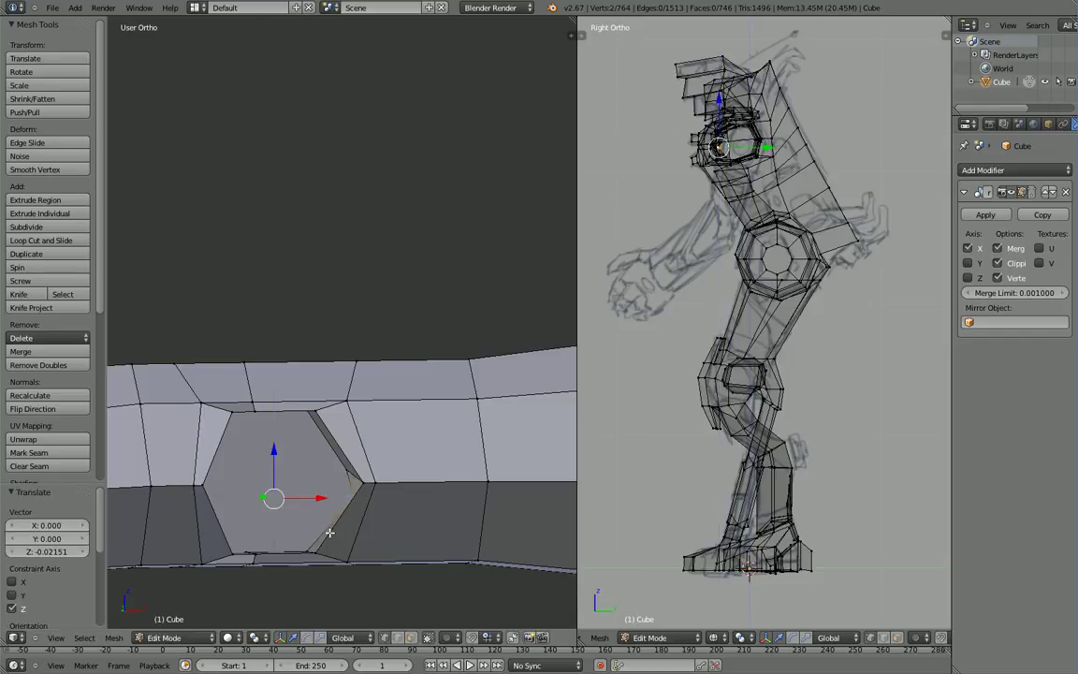
{"action": "key", "text": "s"}
{"action": "key", "text": "x"}
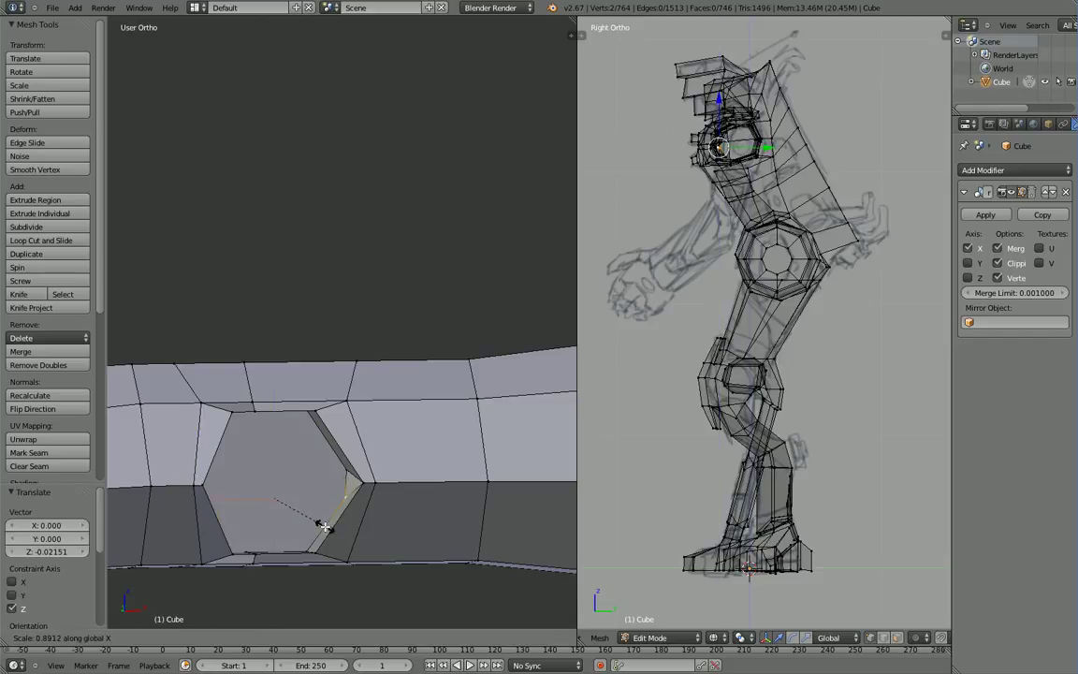
{"action": "left_click", "coordinate": [325, 527]}
{"action": "middle_click_drag", "start_coordinate": [325, 527], "coordinate": [339, 545]}
{"action": "right_click", "coordinate": [332, 456]}
{"action": "right_click", "coordinate": [330, 481], "text": "shift"}
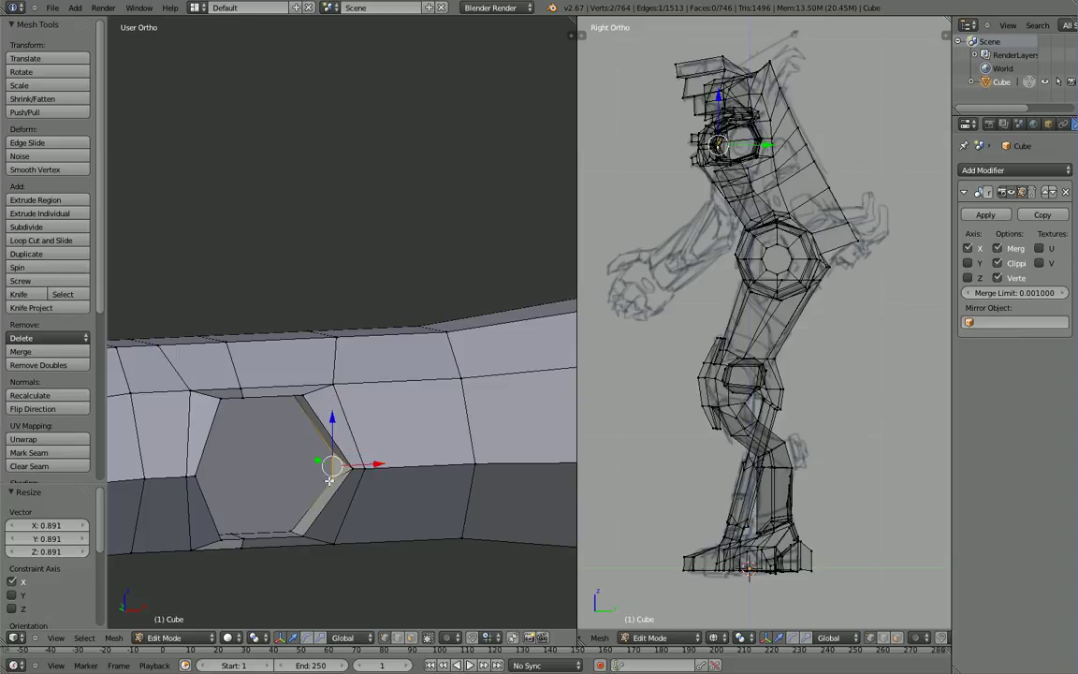
{"action": "mouse_move", "coordinate": [317, 480]}
{"action": "middle_mouse_down"}
{"action": "mouse_move", "coordinate": [339, 477]}
{"action": "mouse_move", "coordinate": [193, 485]}
{"action": "mouse_move", "coordinate": [328, 472]}
{"action": "middle_mouse_up"}
{"action": "right_click", "coordinate": [312, 468], "text": "shift"}
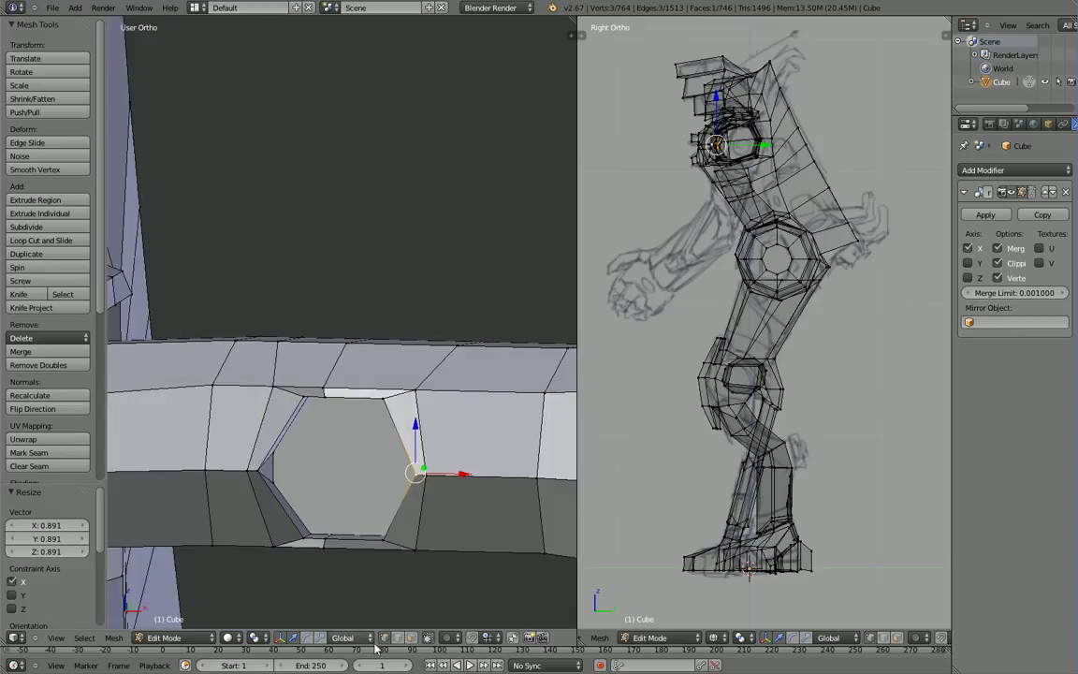
Step: Delete the hexagonal face that closes the back of the arm recess, using face selection
{"action": "left_click", "coordinate": [412, 638]}
{"action": "right_click", "coordinate": [342, 472]}
{"action": "key", "text": "x"}
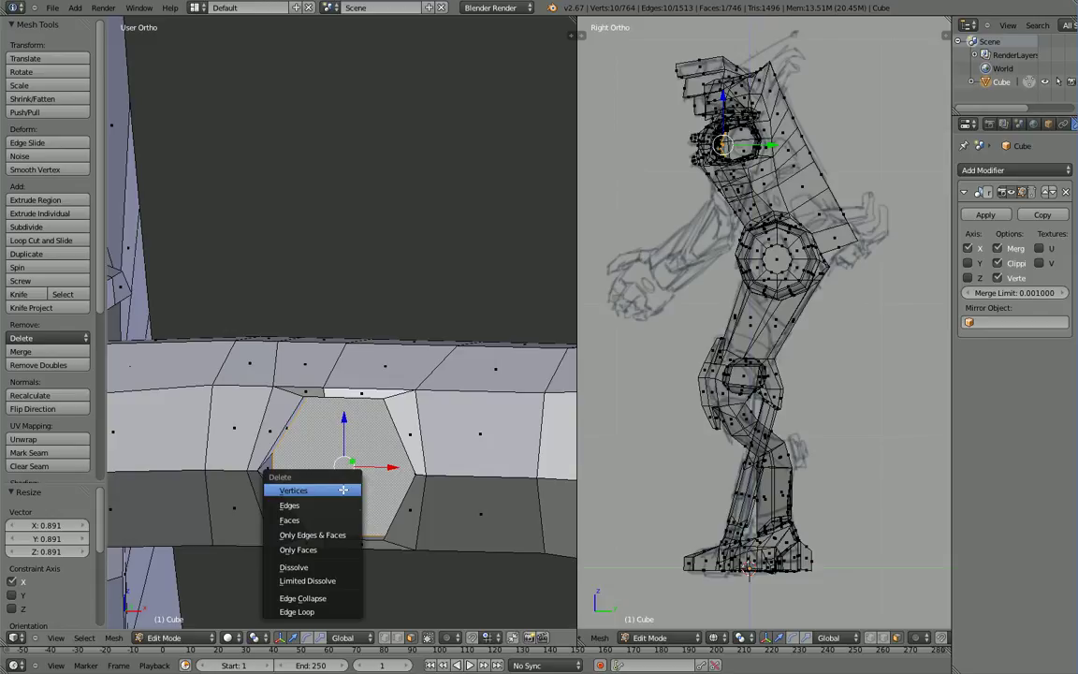
{"action": "left_click", "coordinate": [337, 519]}
{"action": "middle_click_drag", "start_coordinate": [337, 518], "coordinate": [323, 488]}
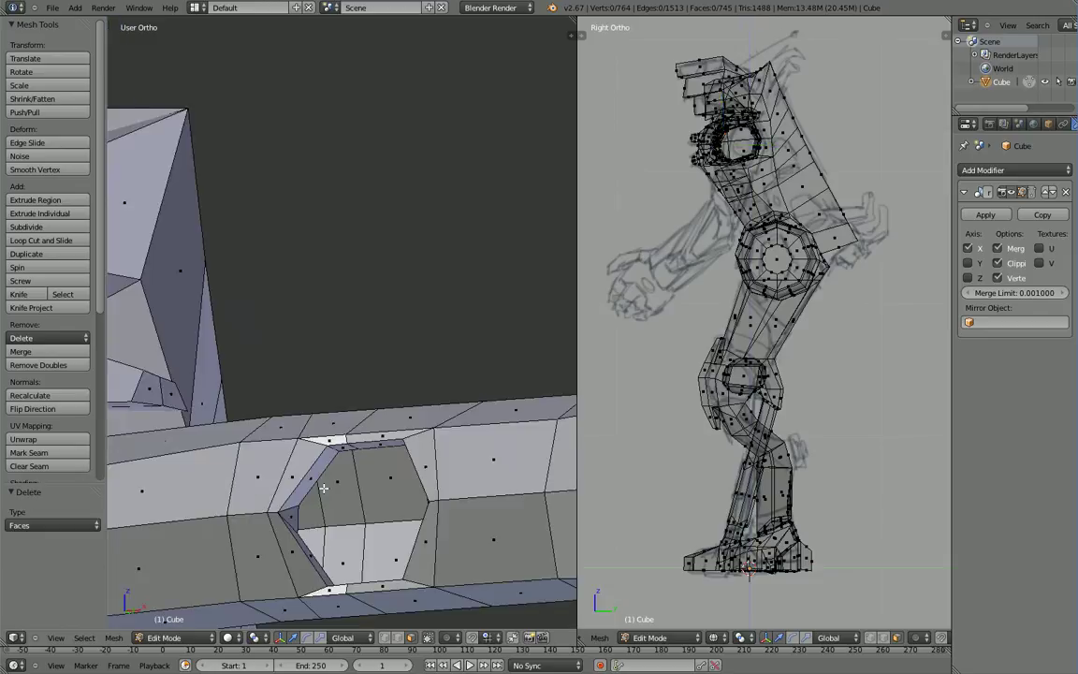
Step: Fill the upper half of the arm recess's open back with a face from its upper inner edges, using edge selection
{"action": "left_click", "coordinate": [395, 637]}
{"action": "right_click", "coordinate": [328, 468]}
{"action": "middle_click_drag", "start_coordinate": [328, 468], "coordinate": [381, 455]}
{"action": "right_click", "coordinate": [326, 453], "text": "shift"}
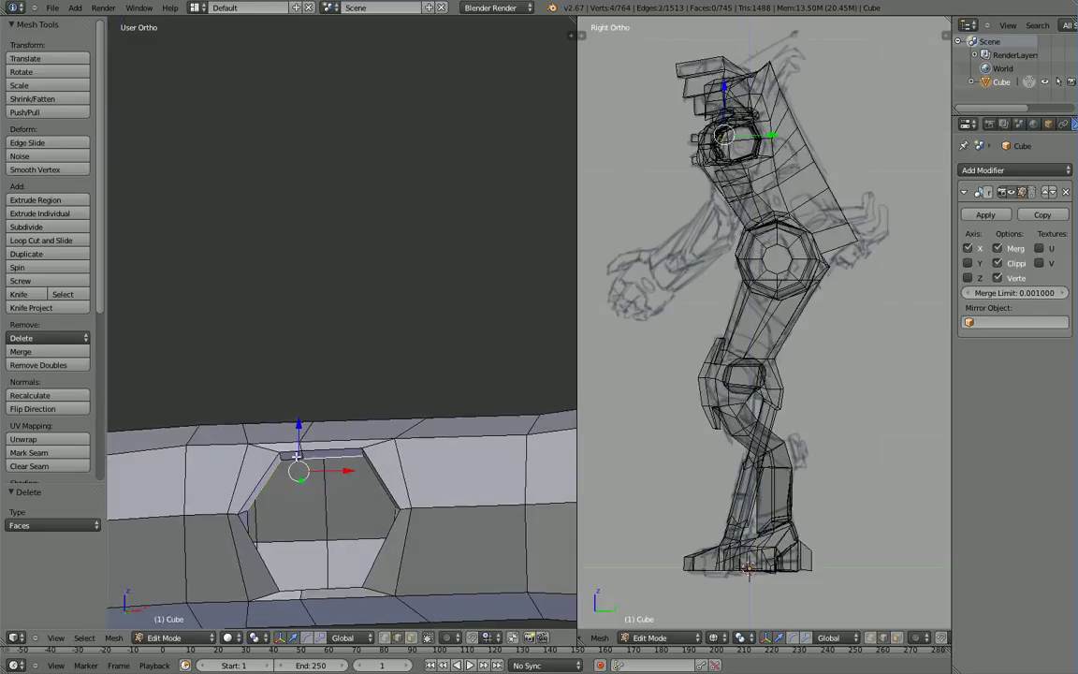
{"action": "right_click", "coordinate": [296, 457], "text": "shift"}
{"action": "mouse_move", "coordinate": [298, 459]}
{"action": "middle_mouse_down"}
{"action": "mouse_move", "coordinate": [334, 467]}
{"action": "mouse_move", "coordinate": [260, 534]}
{"action": "mouse_move", "coordinate": [316, 463]}
{"action": "middle_mouse_up"}
{"action": "key", "text": "f"}
Step: Fill the lower half of the recess's open back with a face from its lower inner edges
{"action": "right_click", "coordinate": [345, 459]}
{"action": "right_click", "coordinate": [366, 482], "text": "shift"}
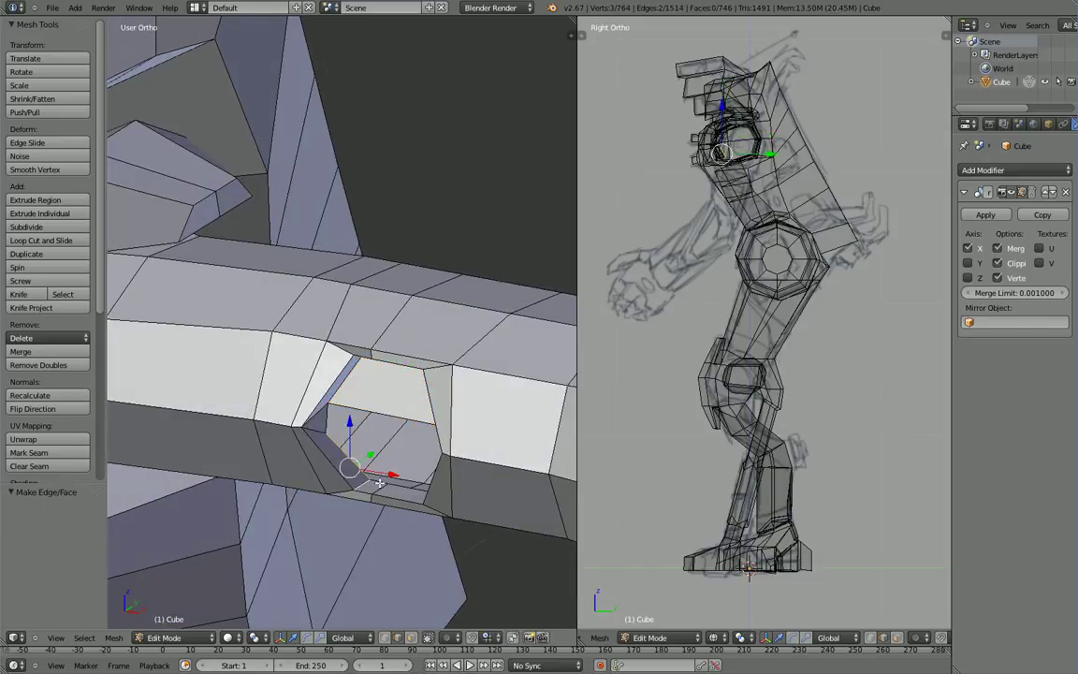
{"action": "key", "text": "ctrl+z"}
{"action": "right_click", "coordinate": [382, 484], "text": "shift"}
{"action": "middle_click_drag", "start_coordinate": [382, 484], "coordinate": [438, 489]}
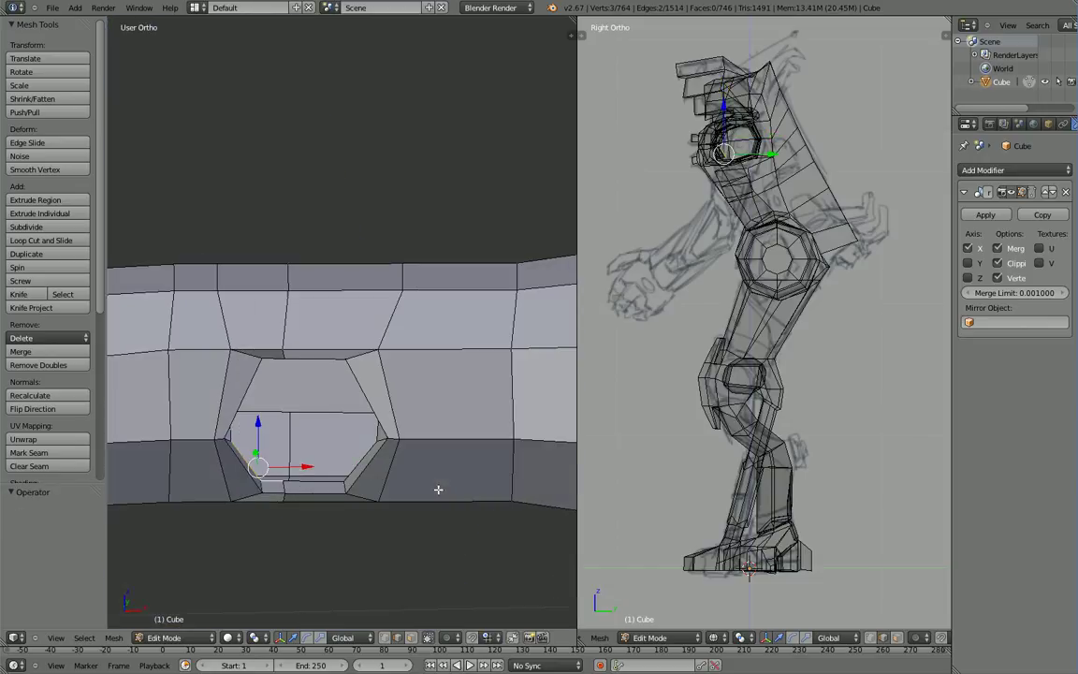
{"action": "right_click", "coordinate": [332, 483], "text": "shift"}
{"action": "right_click", "coordinate": [353, 475], "text": "shift"}
{"action": "key", "text": "f"}
{"action": "middle_click_drag", "start_coordinate": [354, 475], "coordinate": [407, 460]}
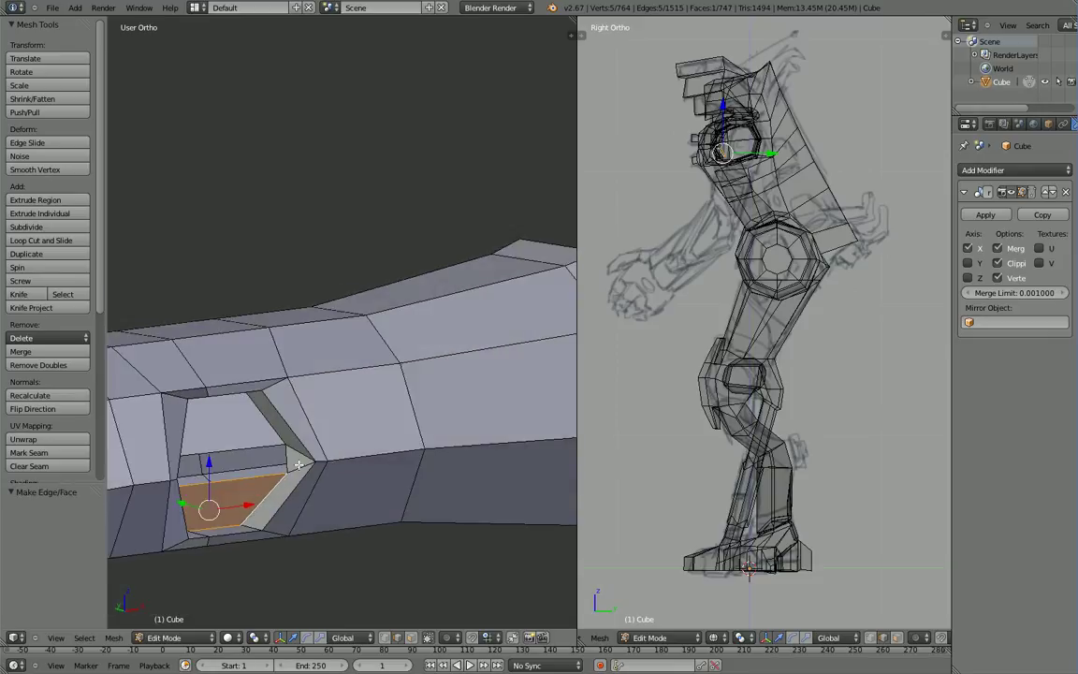
Step: Delete the short leftover edges at the hand-side and shoulder-side corners of the recess
{"action": "key", "text": "x"}
{"action": "left_click", "coordinate": [276, 446]}
{"action": "middle_click_drag", "start_coordinate": [276, 447], "coordinate": [189, 463]}
{"action": "right_click", "coordinate": [323, 446]}
{"action": "key", "text": "x"}
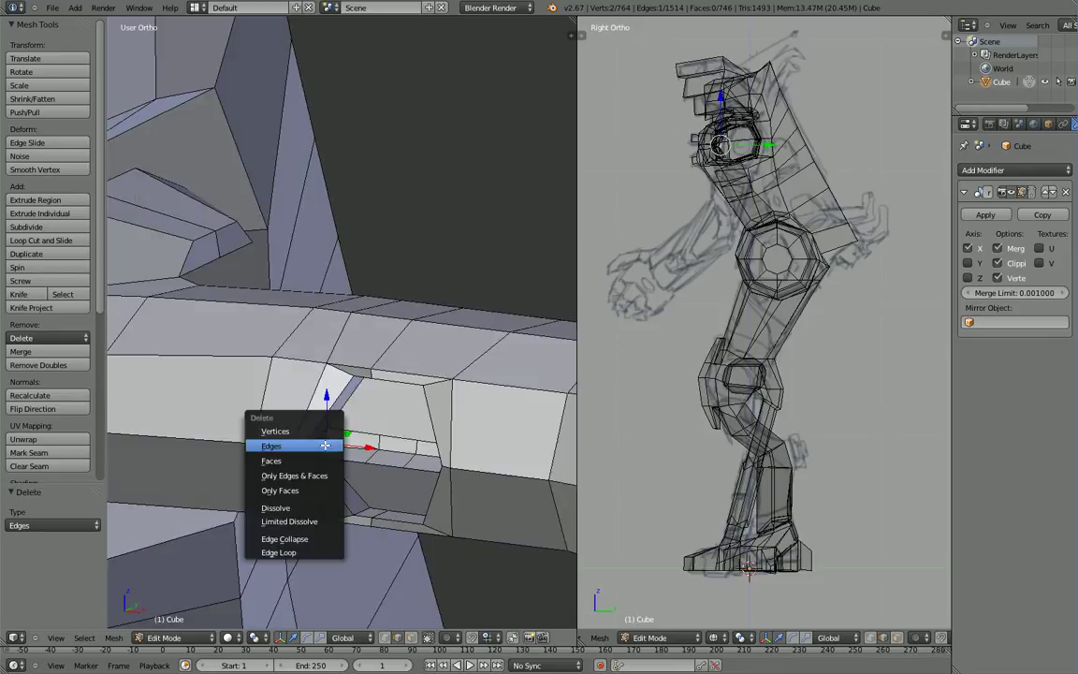
{"action": "left_click", "coordinate": [324, 445]}
Step: Fill the gap between the upper and lower back faces with two narrow faces meeting at the recess's side corners
{"action": "right_click", "coordinate": [322, 436]}
{"action": "middle_click_drag", "start_coordinate": [322, 436], "coordinate": [394, 433]}
{"action": "right_click", "coordinate": [292, 447]}
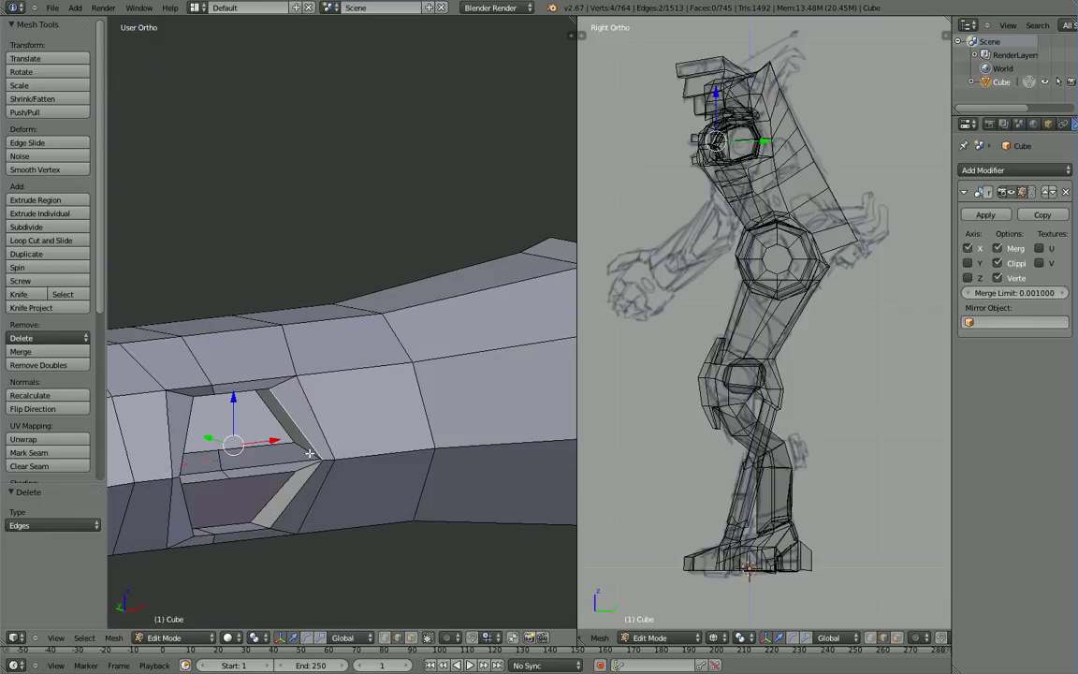
{"action": "right_click", "coordinate": [298, 451]}
{"action": "middle_click_drag", "start_coordinate": [219, 456], "coordinate": [172, 450]}
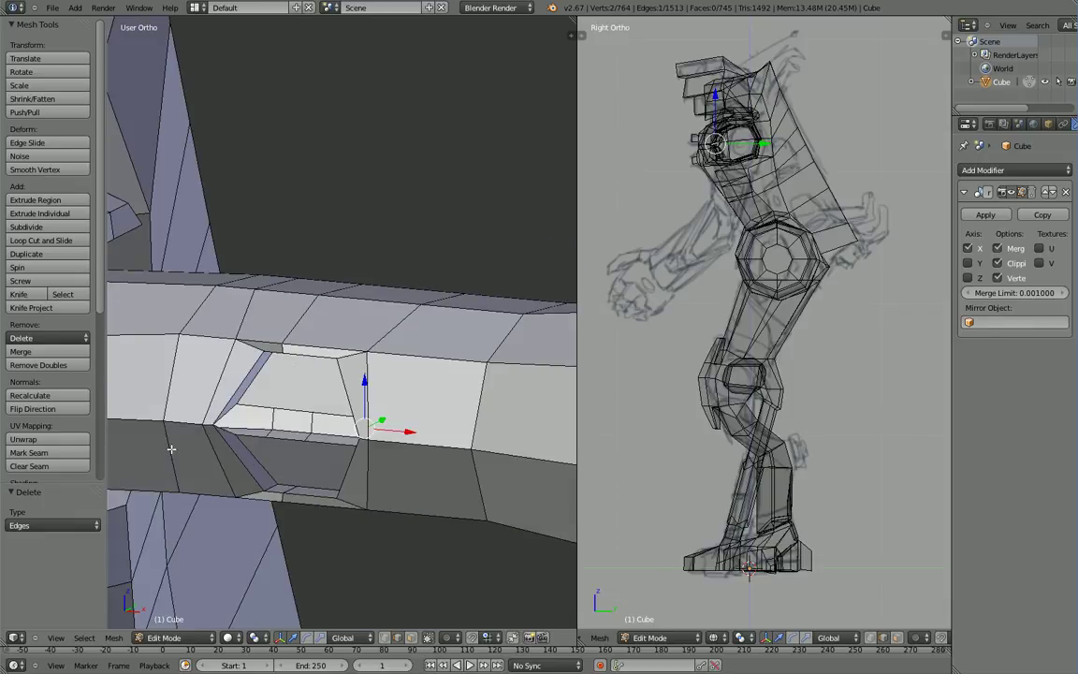
{"action": "key", "text": "f"}
{"action": "middle_click_drag", "start_coordinate": [226, 416], "coordinate": [93, 498]}
{"action": "right_click", "coordinate": [154, 486], "text": "shift"}
{"action": "key", "text": "f"}
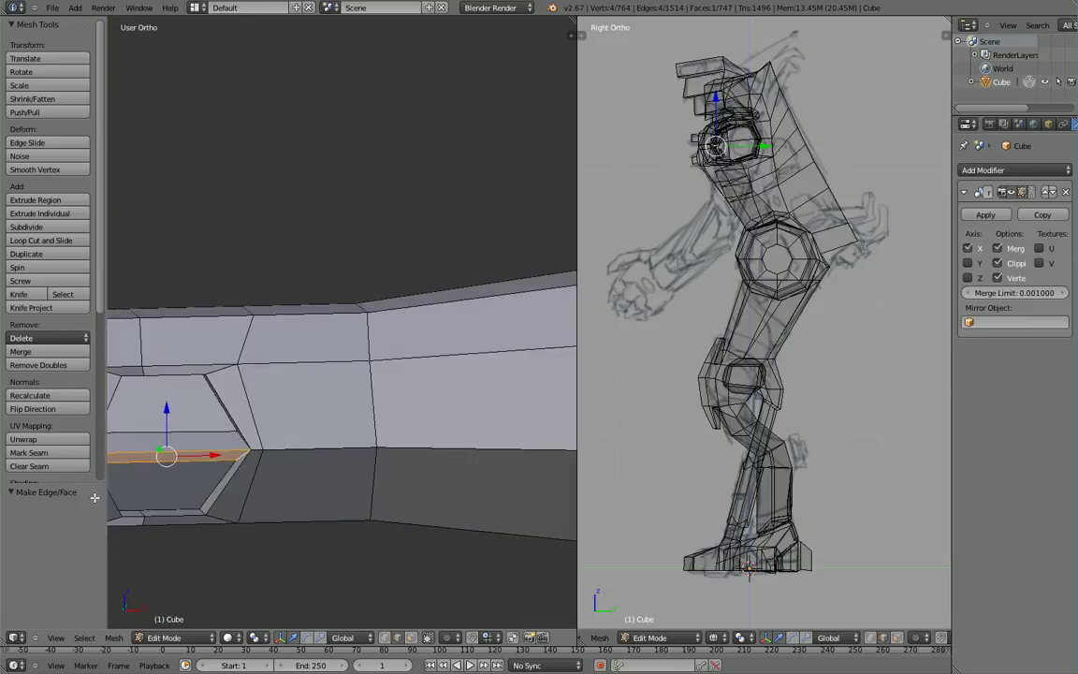
{"action": "middle_click_drag", "start_coordinate": [229, 498], "coordinate": [250, 450]}
{"action": "key", "text": "Tab"}
{"action": "key", "text": "Tab"}
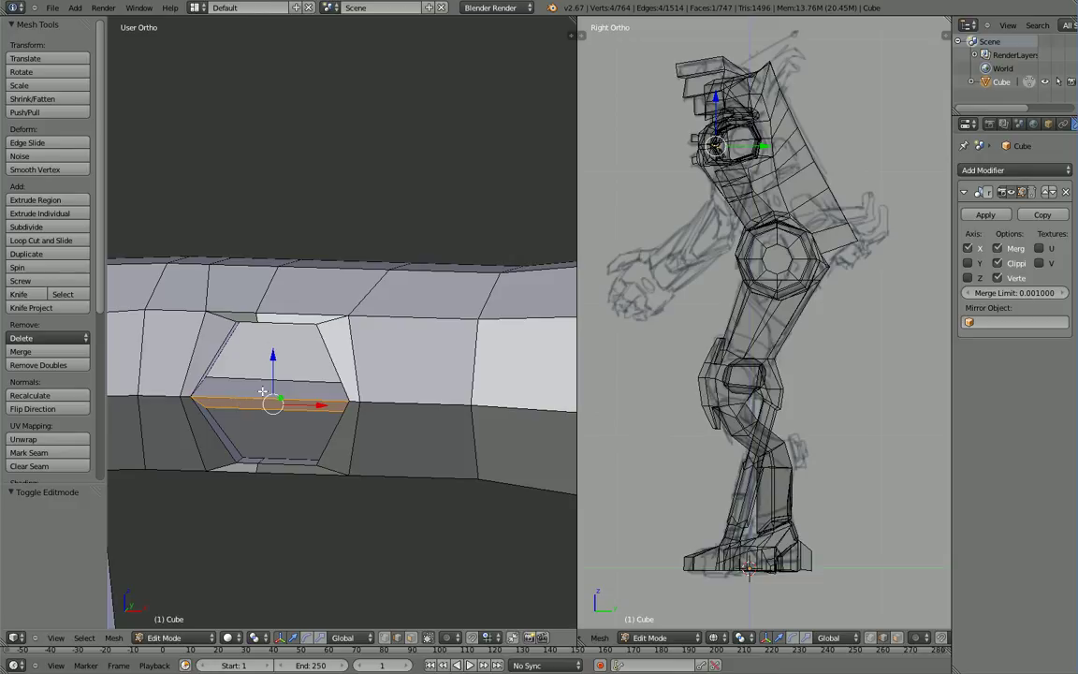
Step: Add one centred loop cut around the arm through the hand-side half of the recess's upper and lower walls
{"action": "key", "text": "ctrl+r"}
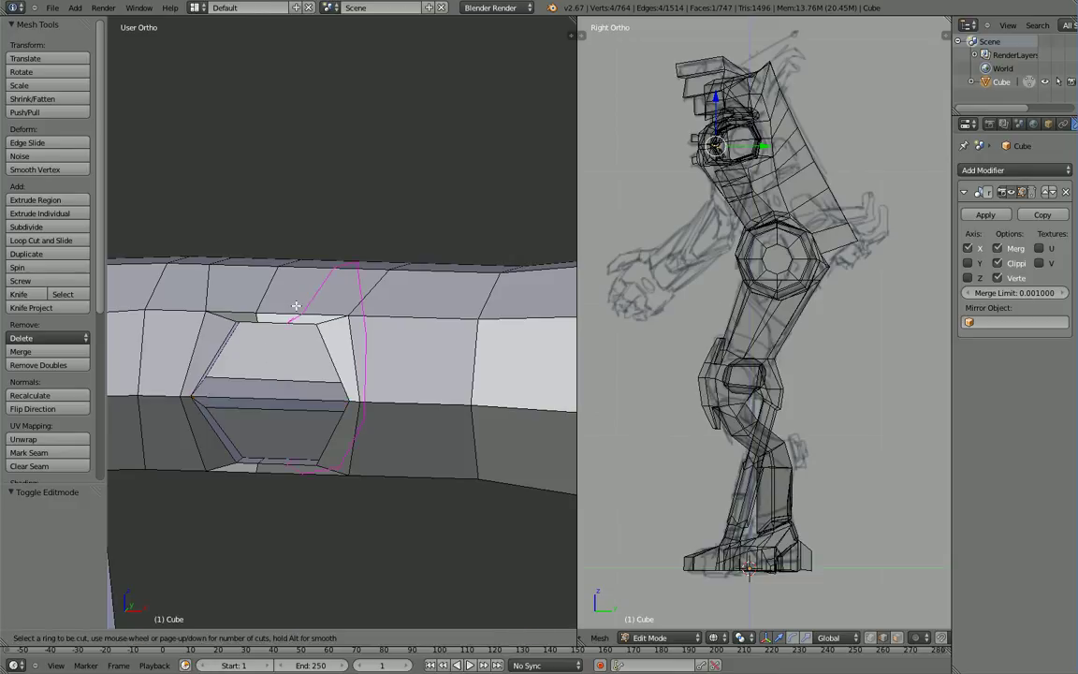
{"action": "left_click", "coordinate": [296, 305]}
{"action": "left_click", "coordinate": [295, 305]}
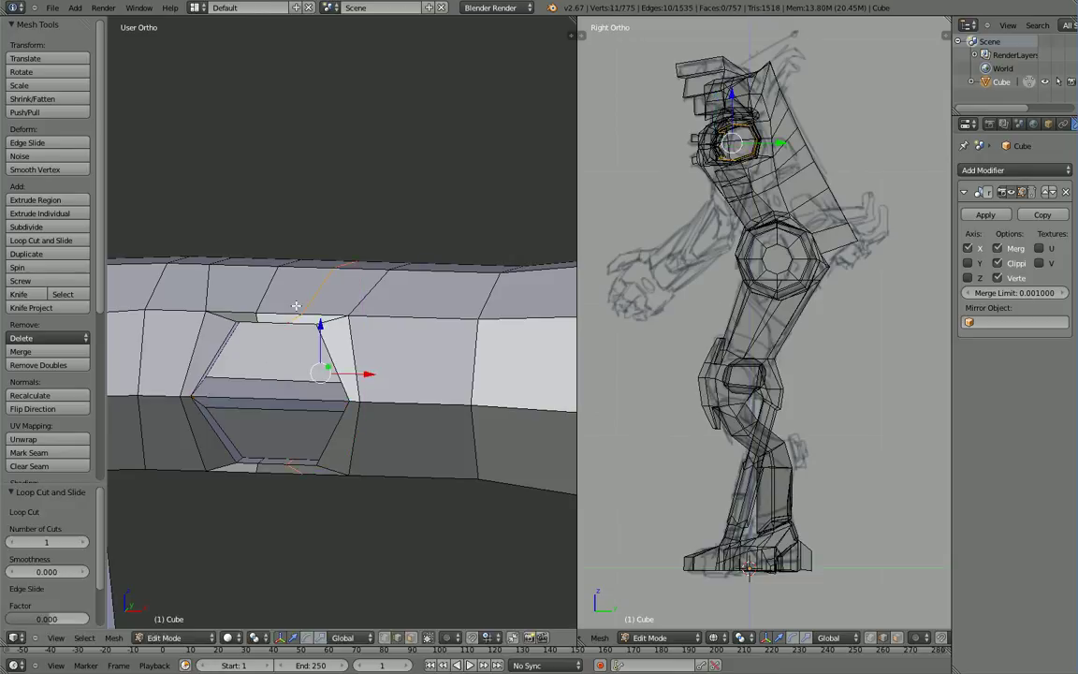
{"action": "right_click", "coordinate": [296, 305]}
{"action": "middle_click_drag", "start_coordinate": [281, 346], "coordinate": [293, 338]}
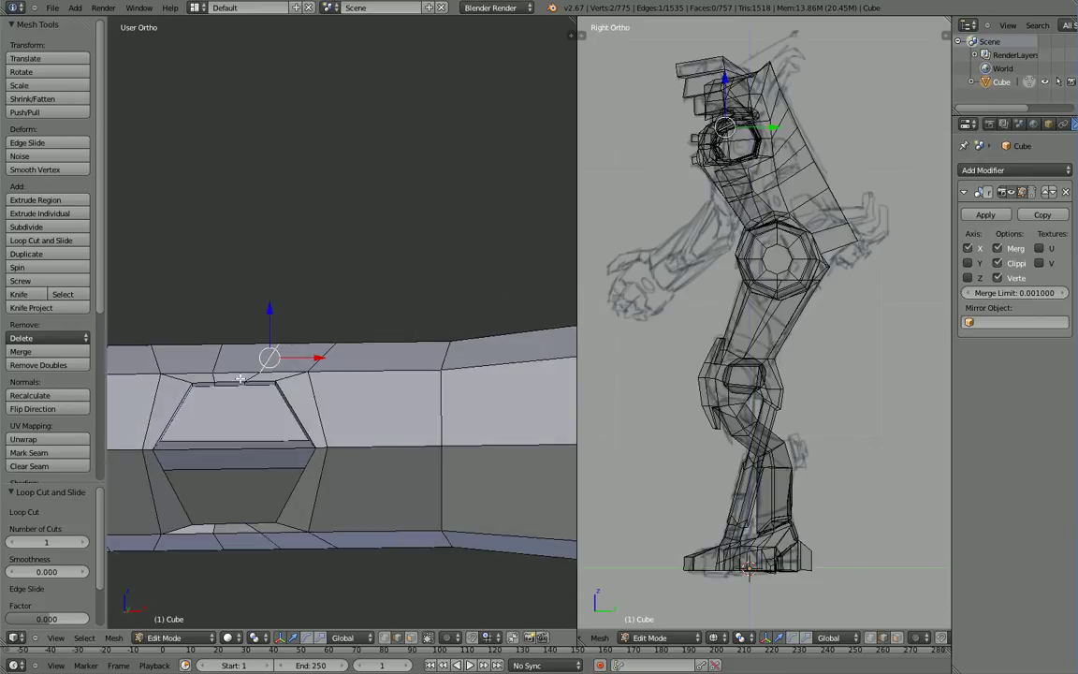
Step: Move the new loop's edge on the recess's upper wall 0.019 along X
{"action": "right_click", "coordinate": [240, 380]}
{"action": "right_click", "coordinate": [247, 381]}
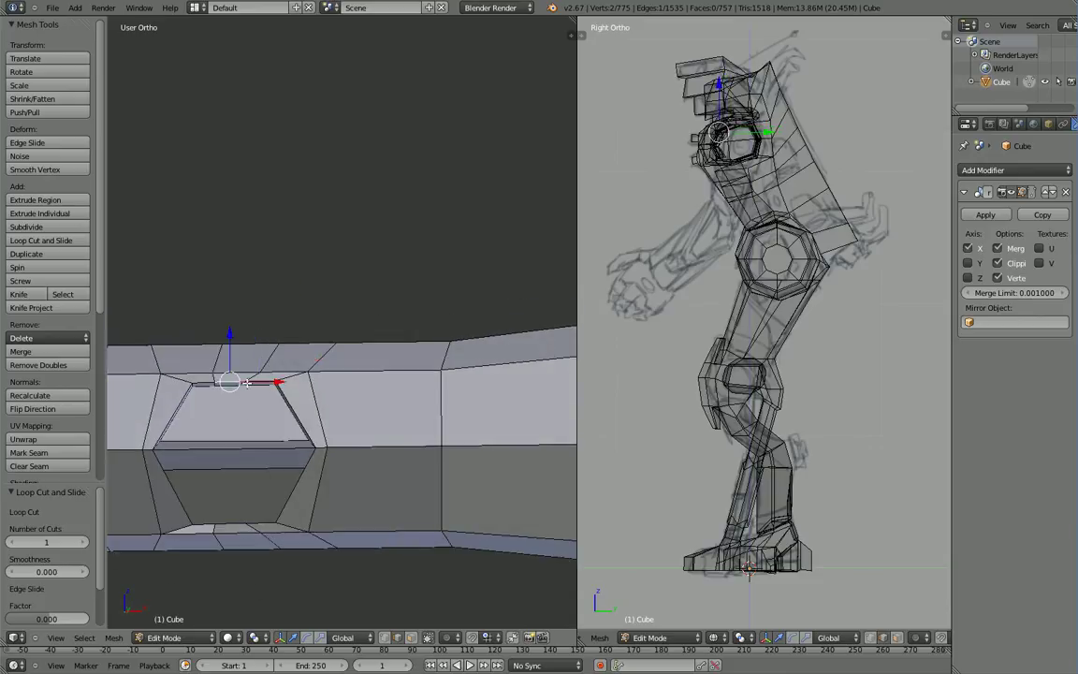
{"action": "scroll", "coordinate": [216, 443], "scroll_direction": "up", "scroll_amount": 3}
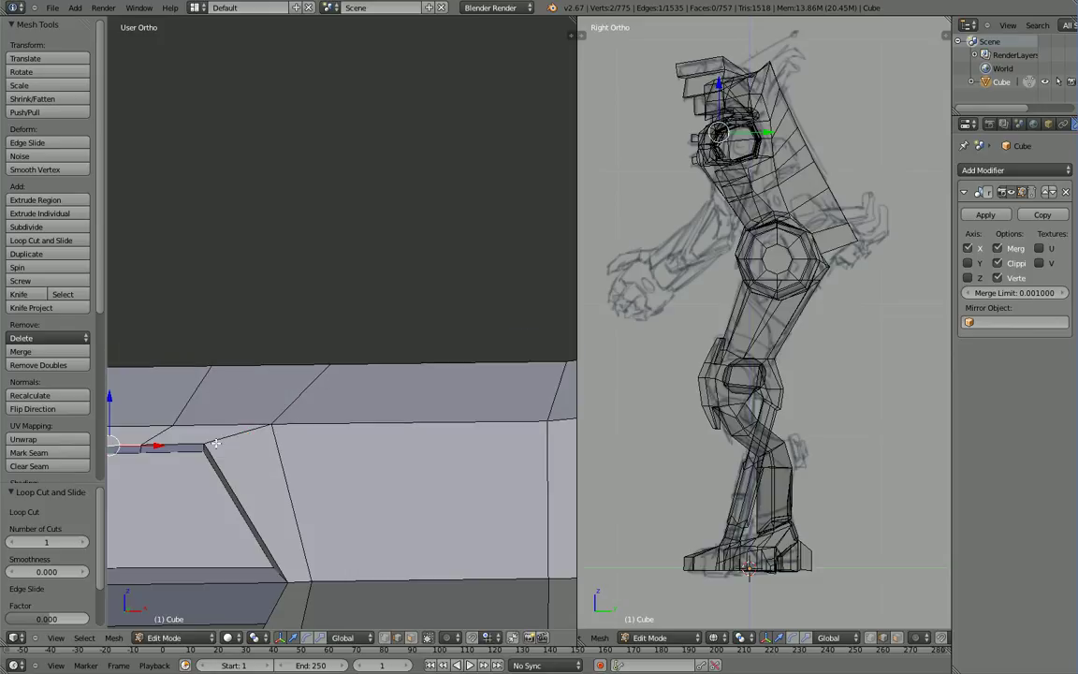
{"action": "right_click", "coordinate": [139, 449]}
{"action": "left_click_drag", "start_coordinate": [185, 447], "coordinate": [216, 451]}
{"action": "middle_click_drag", "start_coordinate": [216, 508], "coordinate": [225, 436], "text": "shift"}
{"action": "middle_click_drag", "start_coordinate": [247, 394], "coordinate": [348, 298], "text": "shift"}
{"action": "key", "text": "g"}
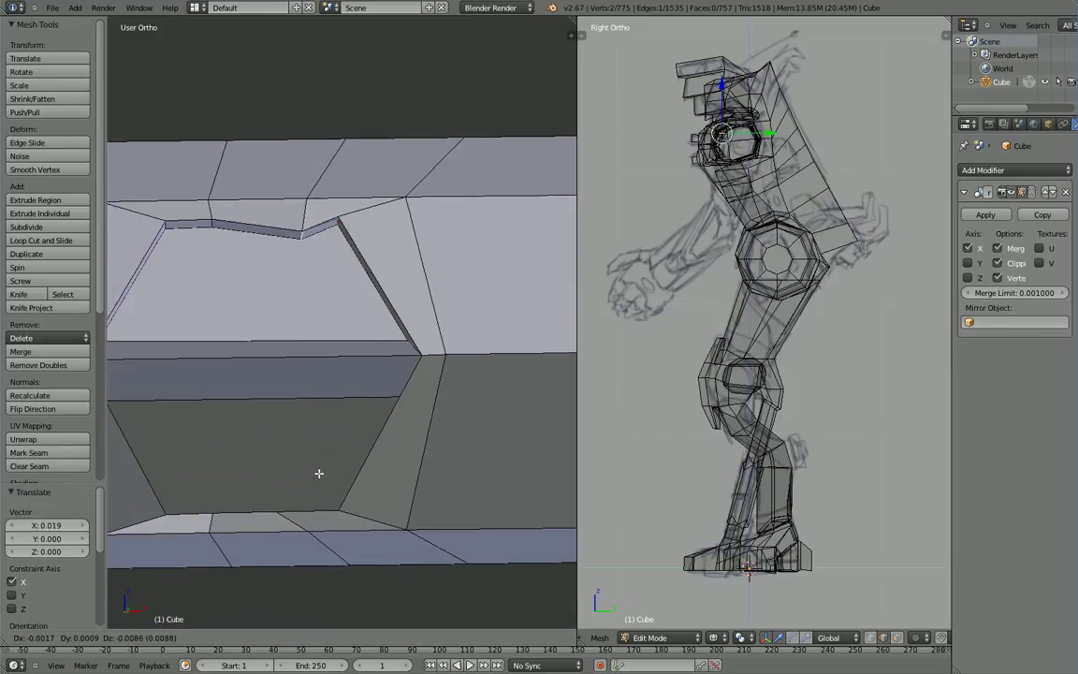
{"action": "right_click", "coordinate": [319, 476]}
Step: Move the new loop's edge on the recess's lower wall 0.01426 along X
{"action": "middle_click_drag", "start_coordinate": [315, 486], "coordinate": [296, 423]}
{"action": "right_click", "coordinate": [296, 377]}
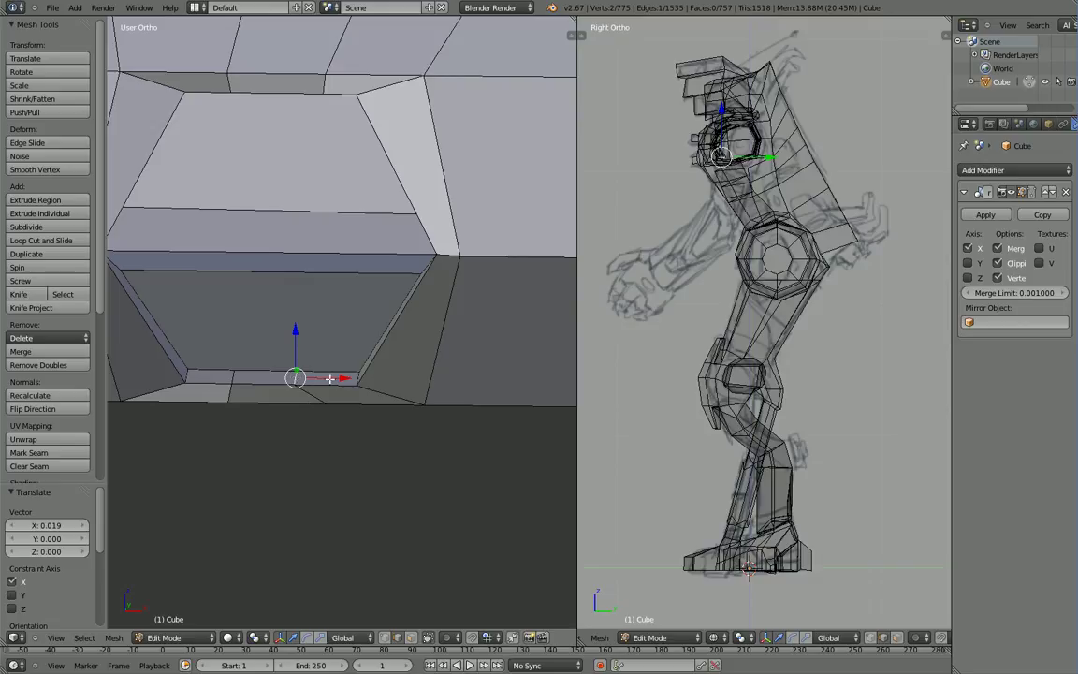
{"action": "left_click_drag", "start_coordinate": [340, 379], "coordinate": [362, 379]}
{"action": "middle_click_drag", "start_coordinate": [347, 375], "coordinate": [347, 351]}
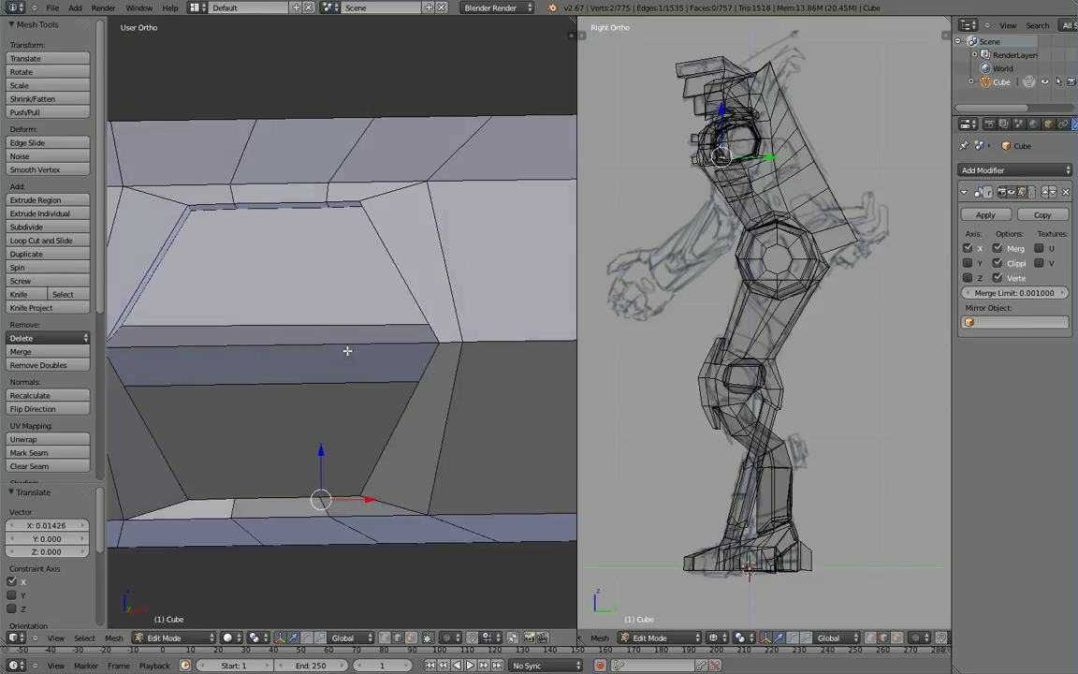
Step: Try to knife-cut the recess's back faces from the upper wall's hand-side edge down to the lower wall
{"action": "left_click", "coordinate": [22, 294]}
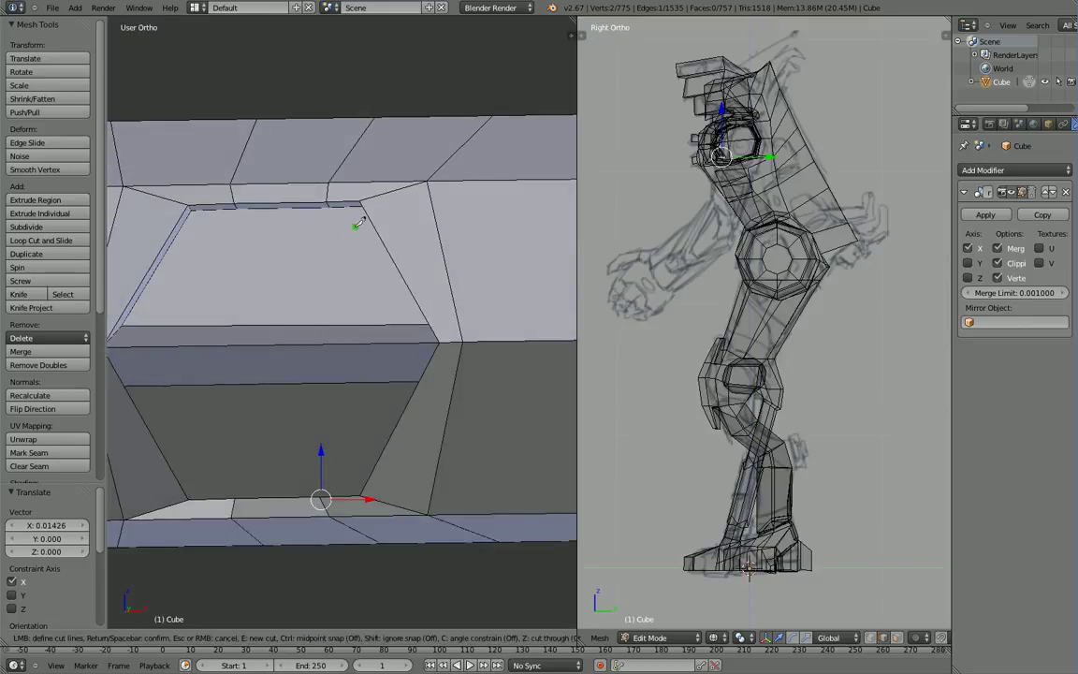
{"action": "left_click", "coordinate": [329, 204]}
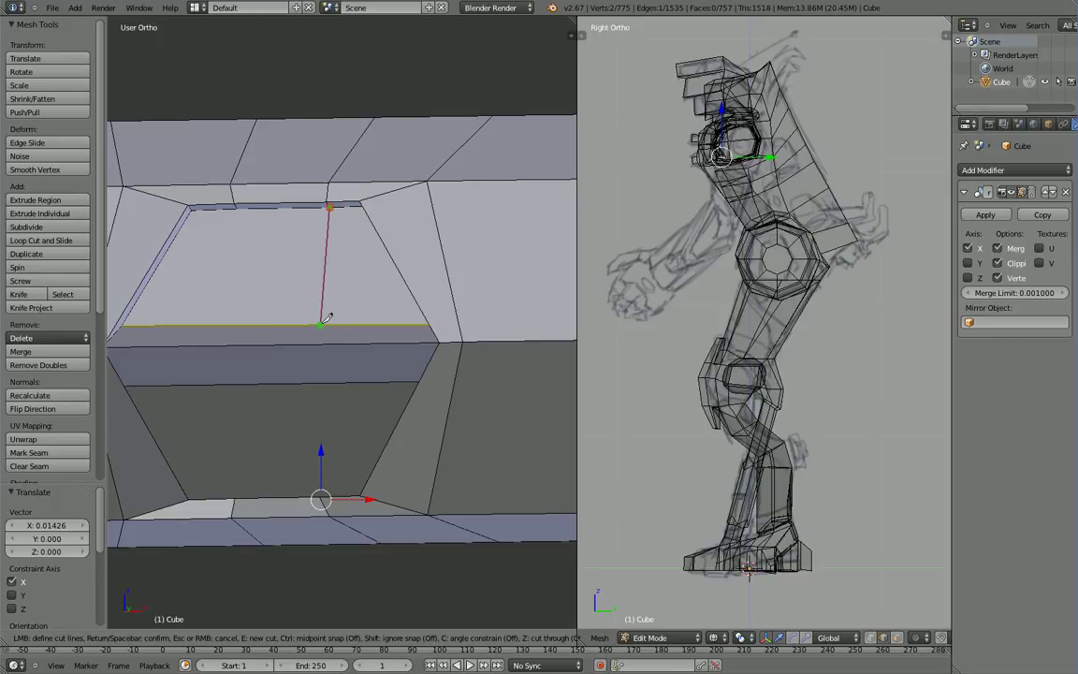
{"action": "left_click", "coordinate": [322, 382]}
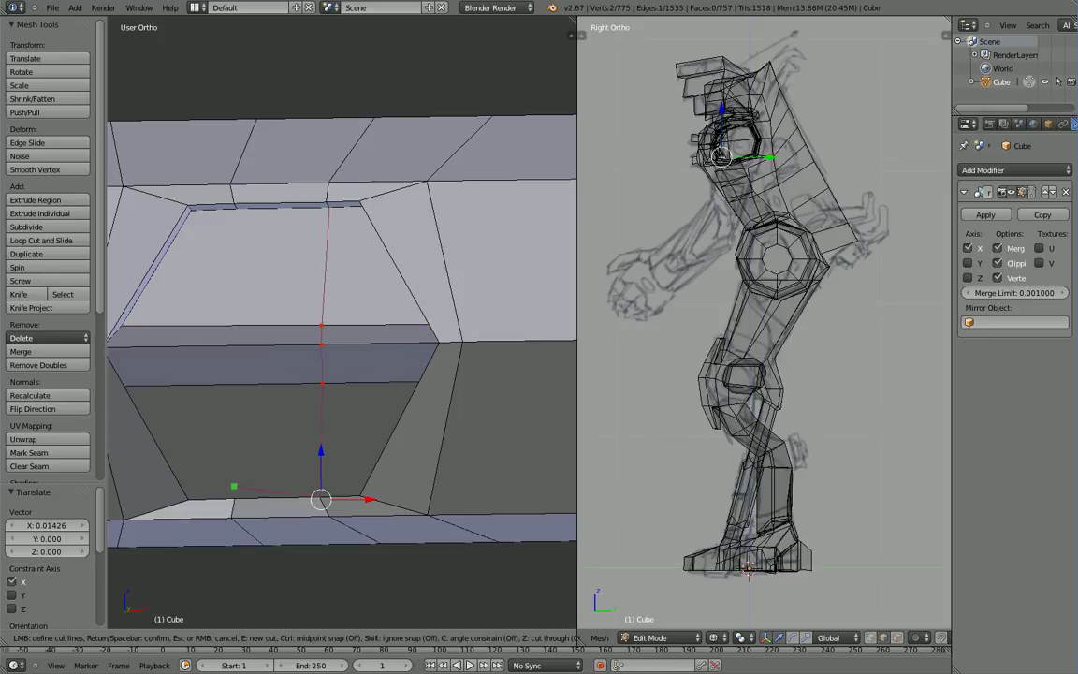
{"action": "key", "text": "Return"}
{"action": "middle_click_drag", "start_coordinate": [288, 428], "coordinate": [295, 443]}
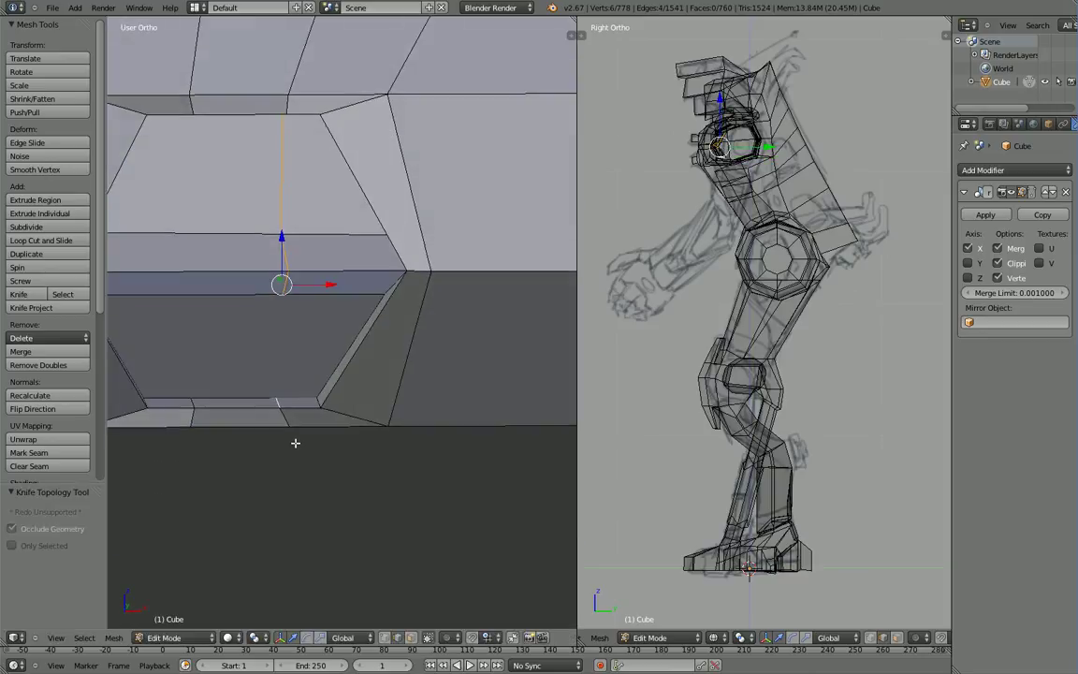
{"action": "key", "text": "ctrl+z"}
{"action": "left_click", "coordinate": [385, 637]}
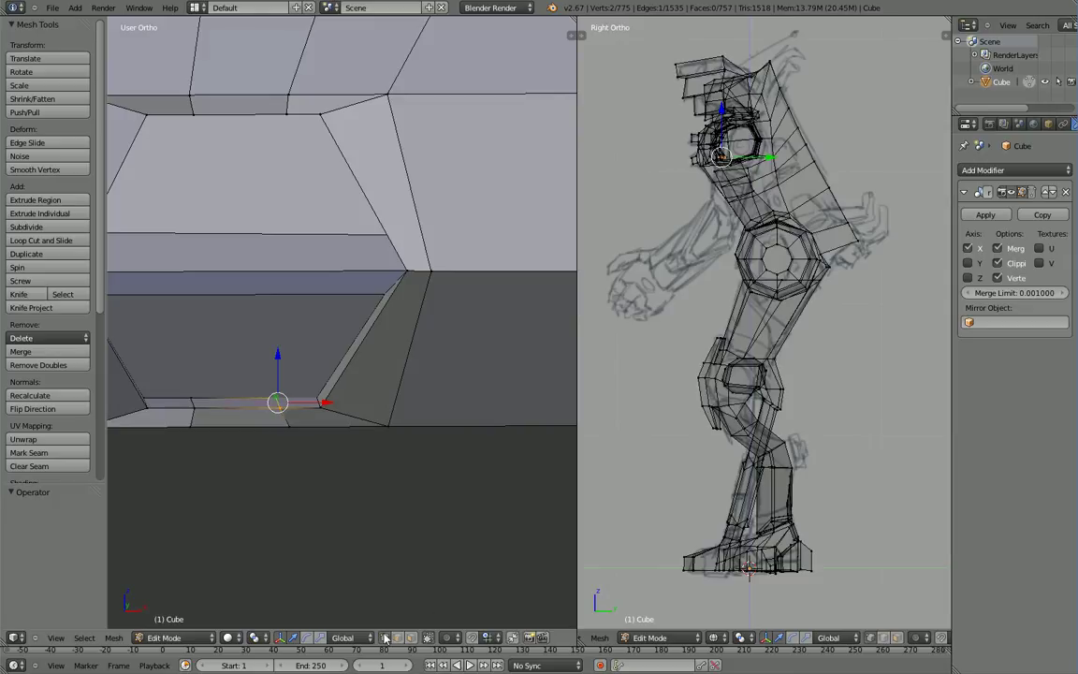
{"action": "left_click", "coordinate": [36, 293]}
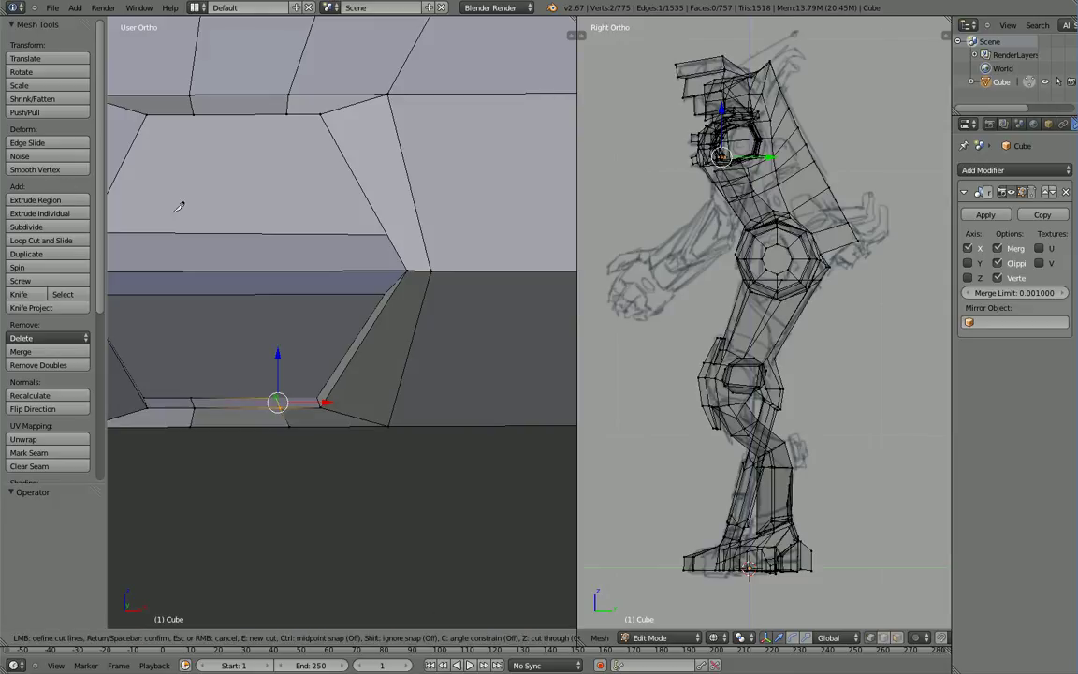
{"action": "left_click", "coordinate": [286, 114]}
{"action": "key", "text": "Escape"}
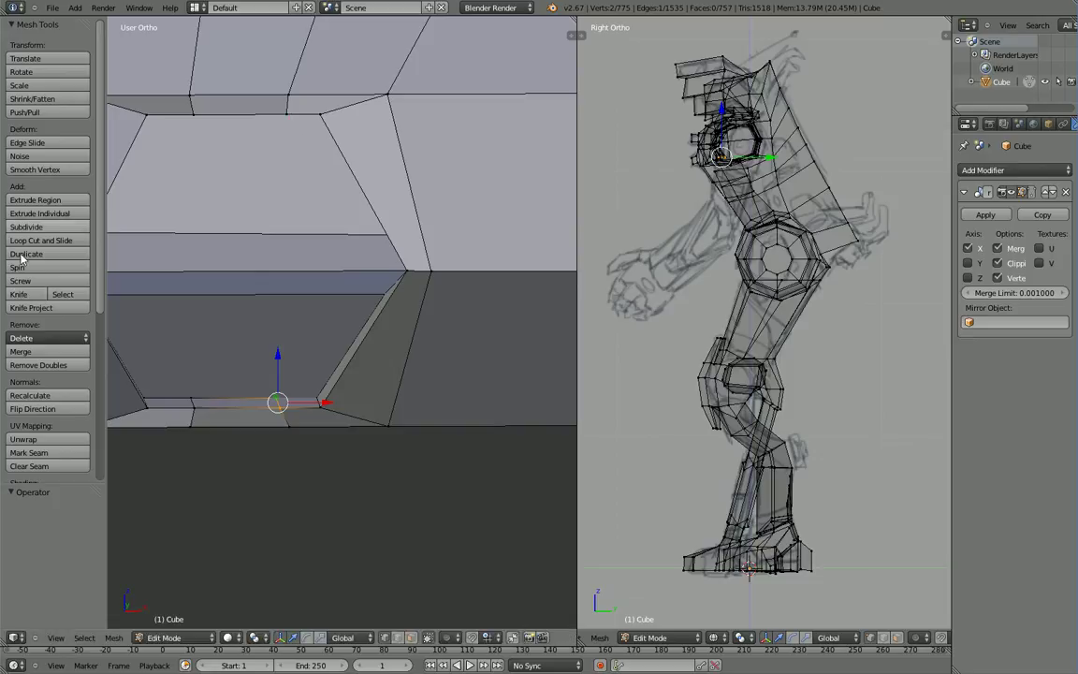
Step: Knife-cut the recess's back from the upper wall's hand-side vertex down through the two middle strips to the lower wall
{"action": "left_click", "coordinate": [24, 297]}
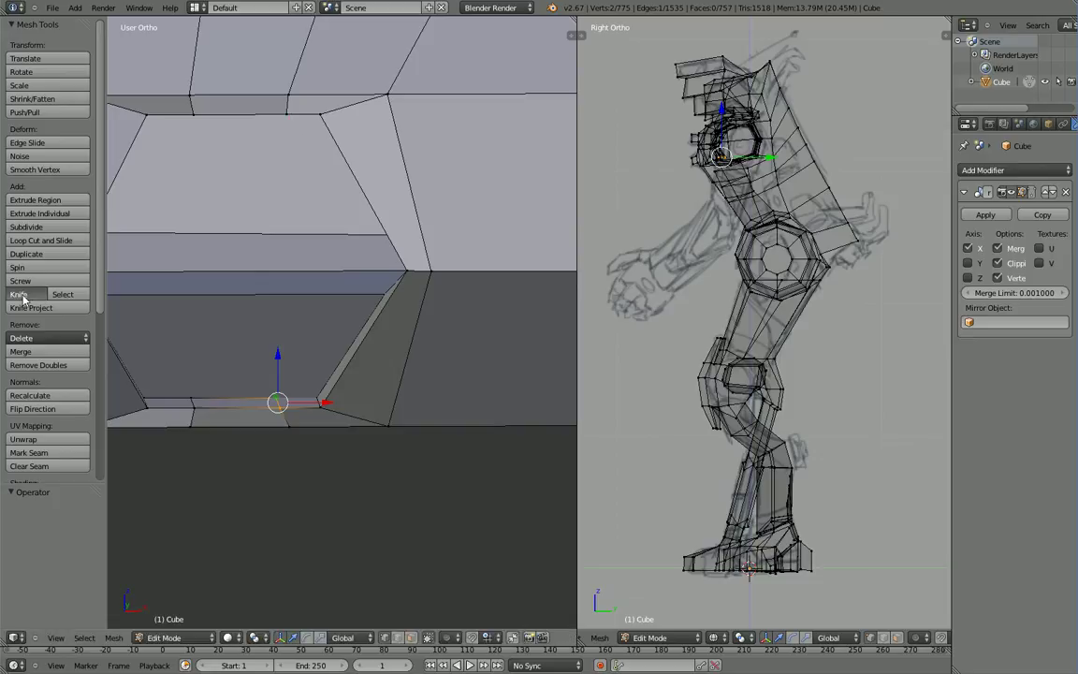
{"action": "left_click", "coordinate": [287, 112]}
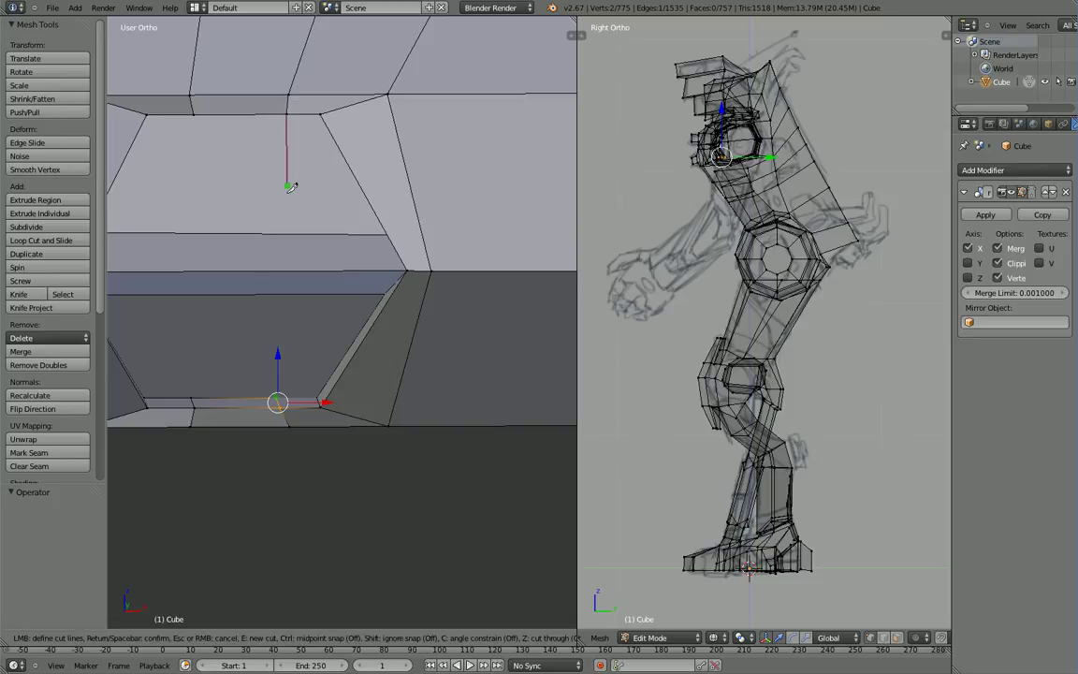
{"action": "left_click", "coordinate": [283, 234]}
{"action": "left_click", "coordinate": [284, 272]}
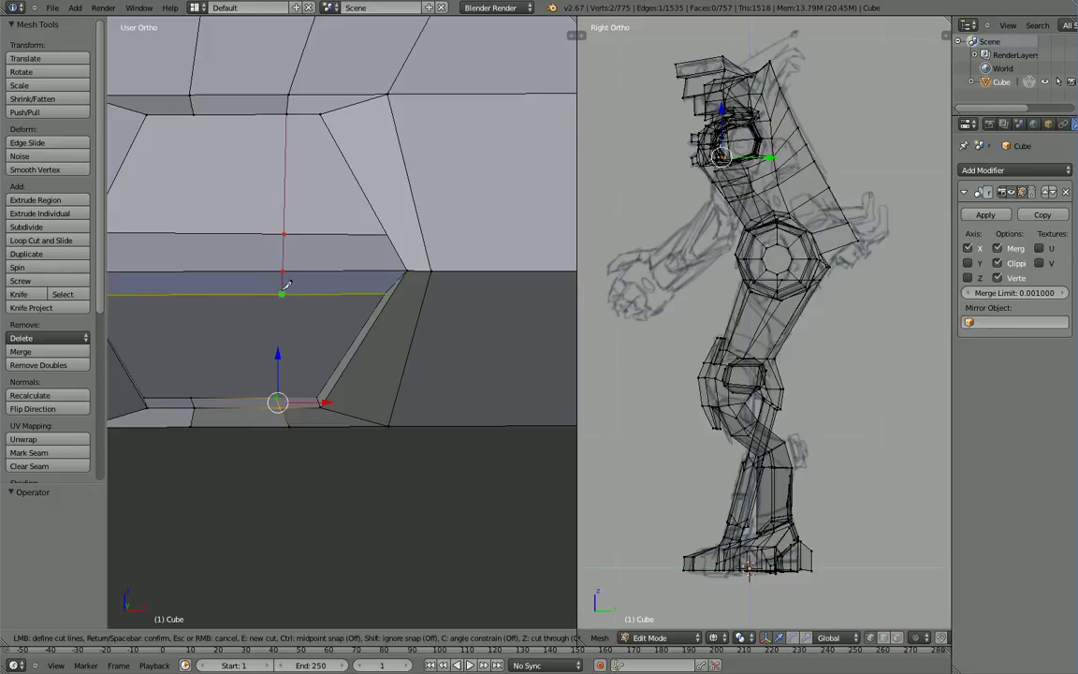
{"action": "left_click", "coordinate": [283, 294]}
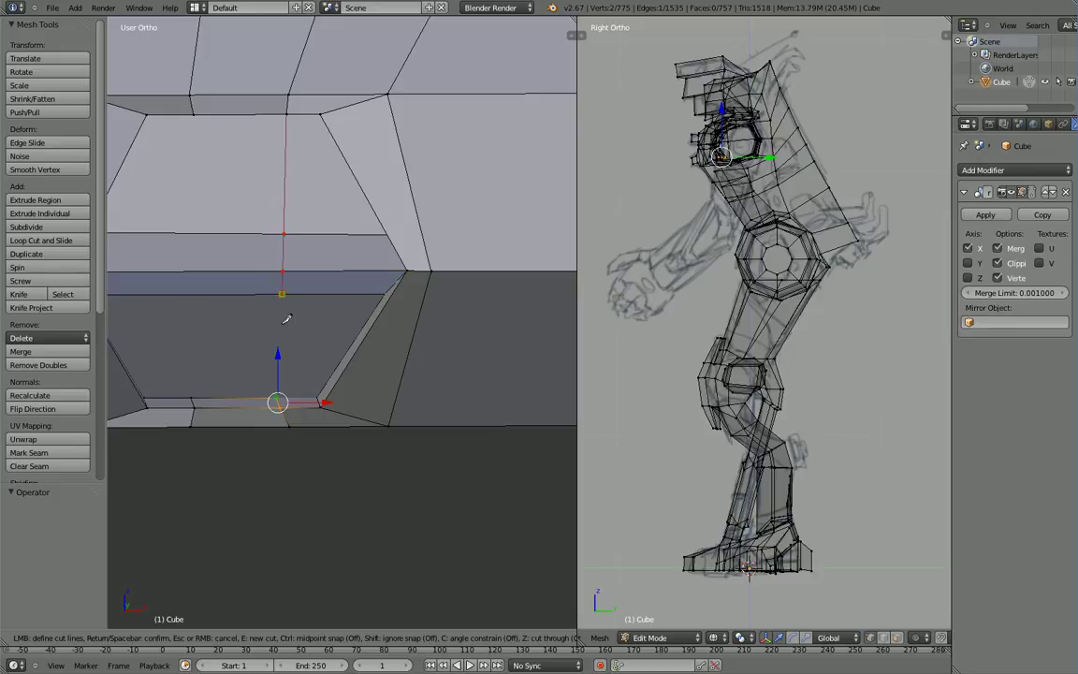
{"action": "left_click", "coordinate": [279, 400]}
{"action": "key", "text": "Return"}
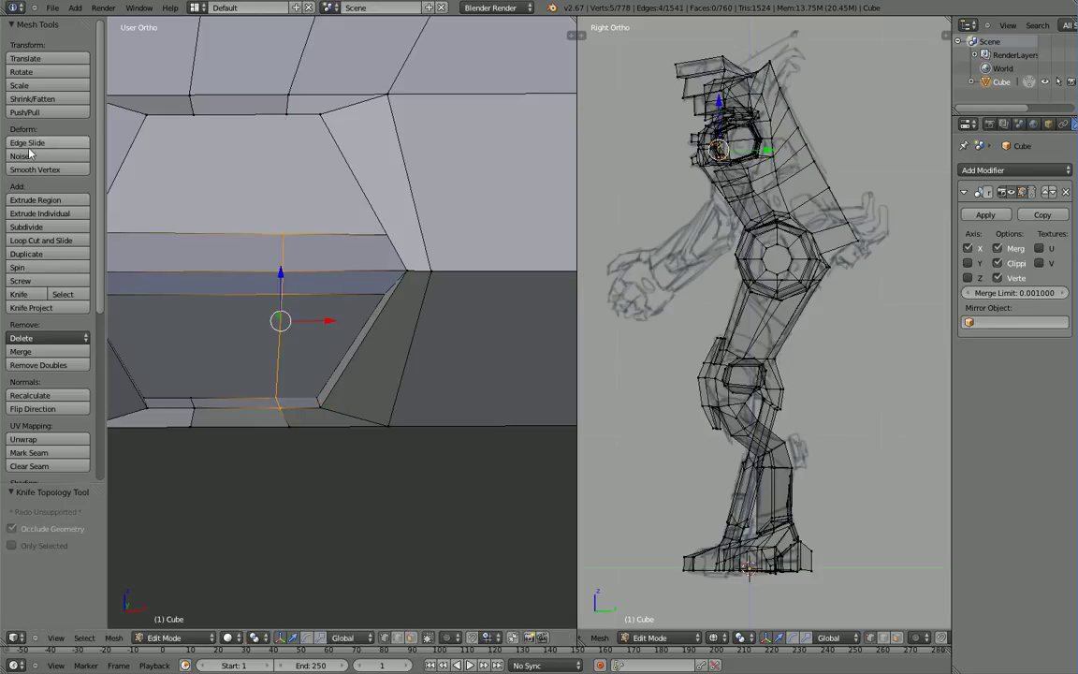
Step: Knife-cut a second line from the lower wall's shoulder-side vertex up through the lower back face and both middle strips
{"action": "left_click", "coordinate": [27, 294]}
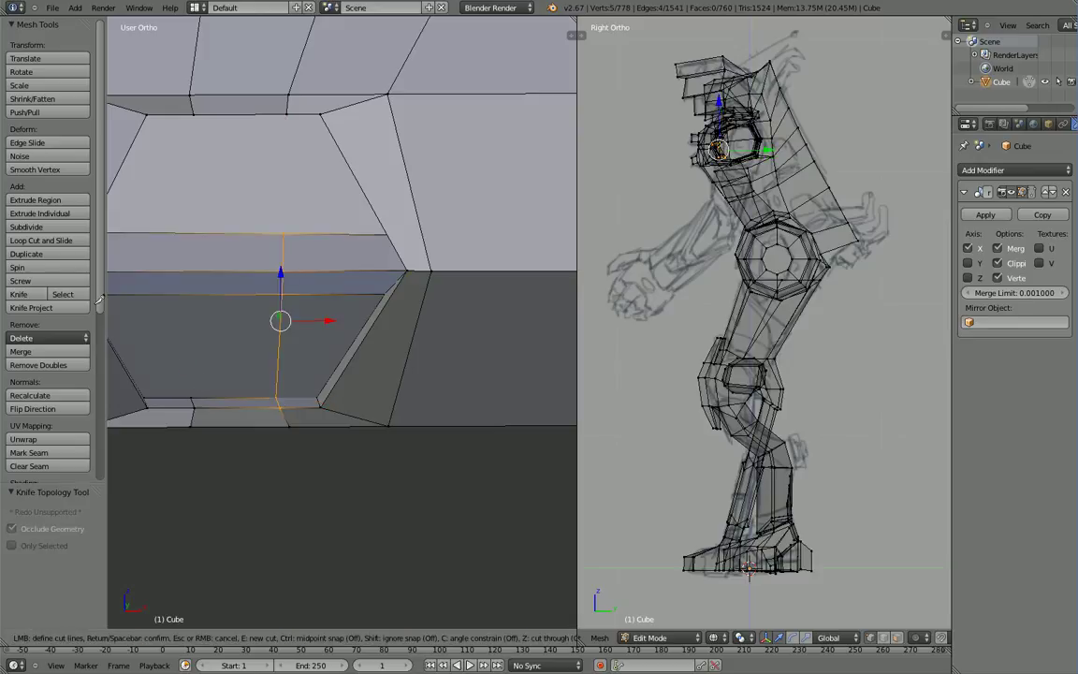
{"action": "left_click", "coordinate": [193, 398]}
{"action": "left_click", "coordinate": [191, 292]}
{"action": "left_click", "coordinate": [186, 271]}
{"action": "left_click", "coordinate": [187, 234]}
{"action": "key", "text": "Return"}
{"action": "middle_click_drag", "start_coordinate": [193, 264], "coordinate": [193, 211]}
{"action": "mouse_move", "coordinate": [283, 273]}
{"action": "middle_mouse_down", "text": "shift"}
{"action": "mouse_move", "coordinate": [330, 262]}
{"action": "mouse_move", "coordinate": [297, 270]}
{"action": "middle_mouse_up", "text": "shift"}
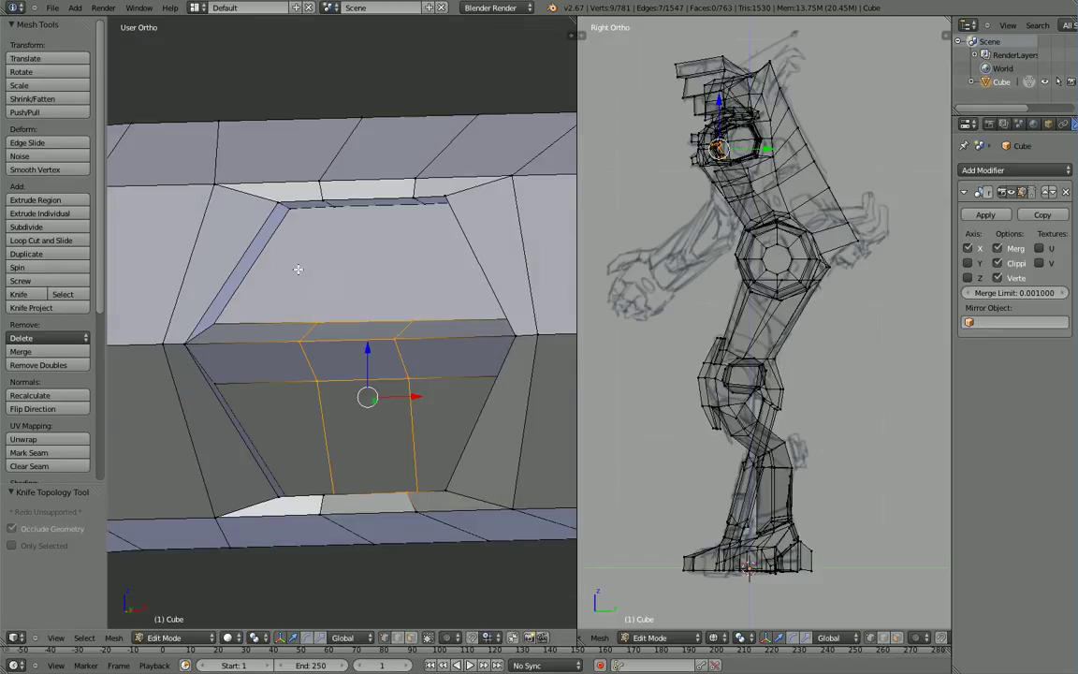
Step: Delete the uncut upper back face of the recess, using face selection
{"action": "left_click", "coordinate": [411, 638]}
{"action": "right_click", "coordinate": [389, 277]}
{"action": "key", "text": "x"}
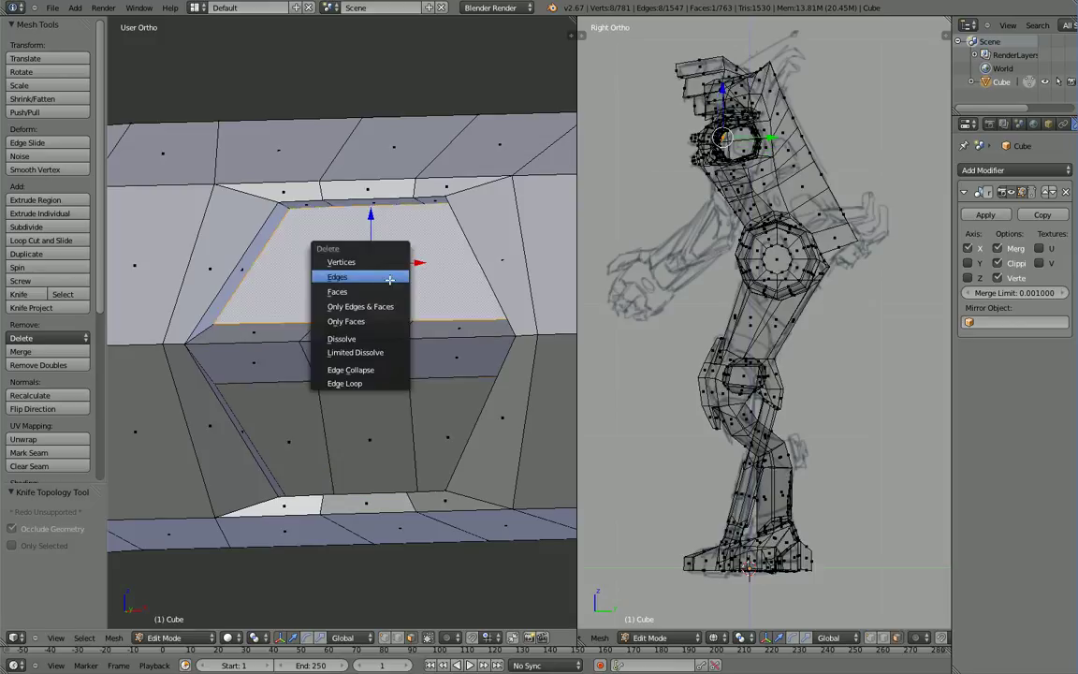
{"action": "left_click", "coordinate": [386, 292]}
{"action": "middle_click_drag", "start_coordinate": [384, 296], "coordinate": [350, 317]}
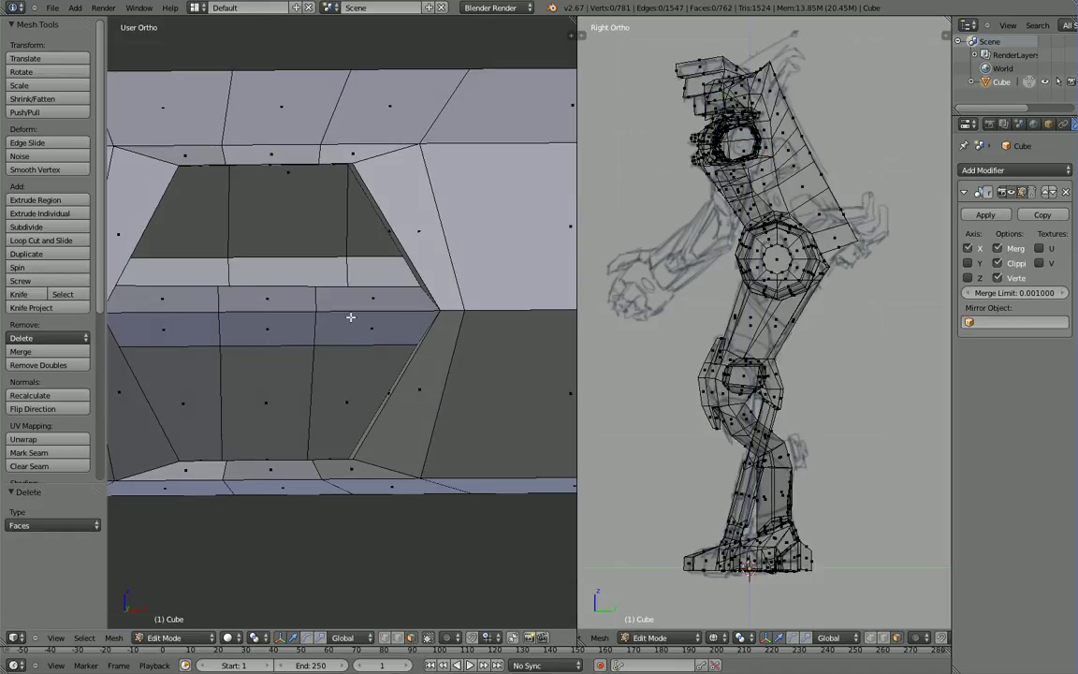
Step: Fill the hand-side and middle gaps in the recess's upper back with faces built from their bordering edges
{"action": "left_click", "coordinate": [398, 638]}
{"action": "middle_click_drag", "start_coordinate": [340, 397], "coordinate": [357, 390]}
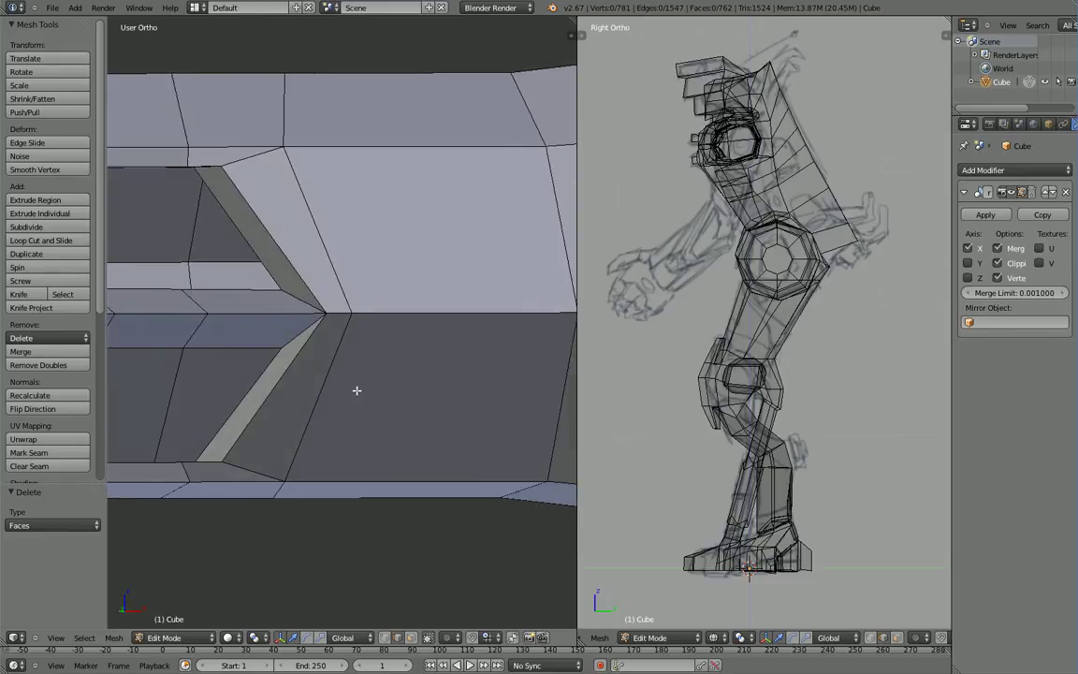
{"action": "right_click", "coordinate": [254, 259]}
{"action": "middle_click_drag", "start_coordinate": [255, 259], "coordinate": [223, 237]}
{"action": "right_click", "coordinate": [334, 272], "text": "shift"}
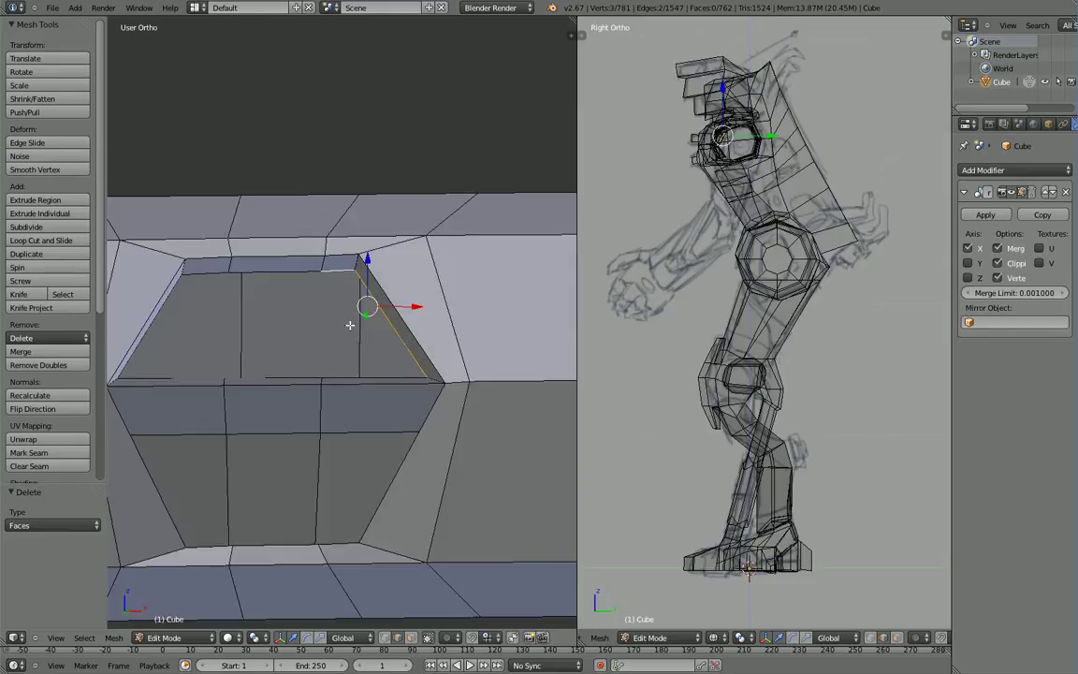
{"action": "right_click", "coordinate": [355, 375], "text": "shift"}
{"action": "key", "text": "f"}
{"action": "right_click", "coordinate": [305, 376]}
{"action": "right_click", "coordinate": [278, 272], "text": "shift"}
{"action": "key", "text": "f"}
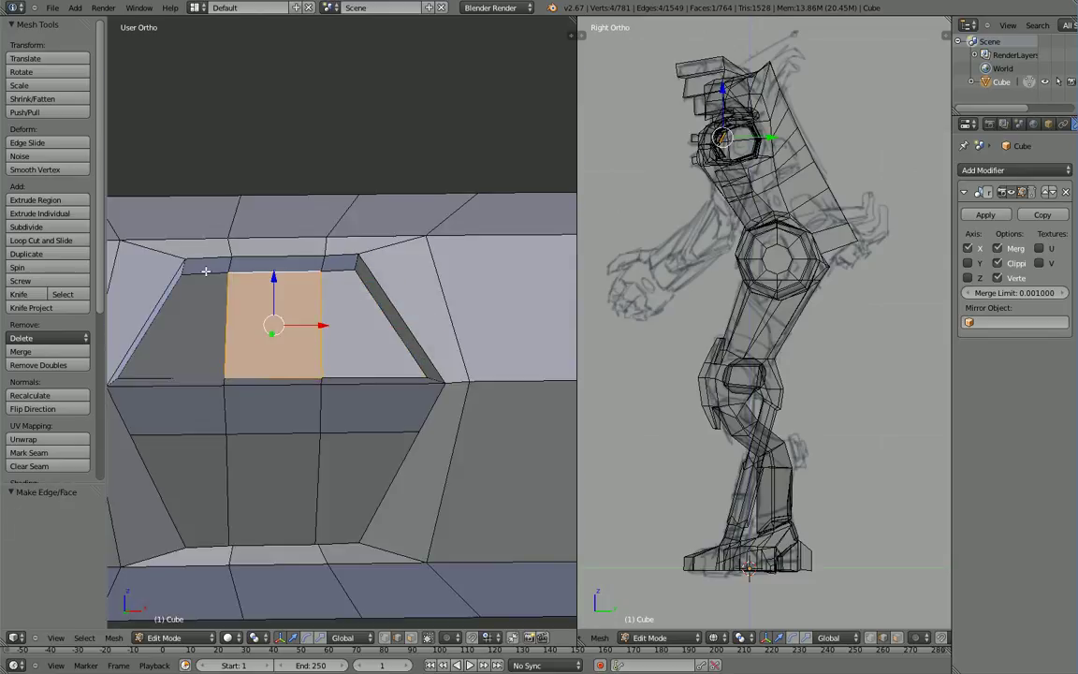
Step: Fill the remaining shoulder-side gap in the recess's upper back from its upper, slanted and lower border edges
{"action": "right_click", "coordinate": [205, 273]}
{"action": "right_click", "coordinate": [148, 334], "text": "shift"}
{"action": "right_click", "coordinate": [144, 381], "text": "shift"}
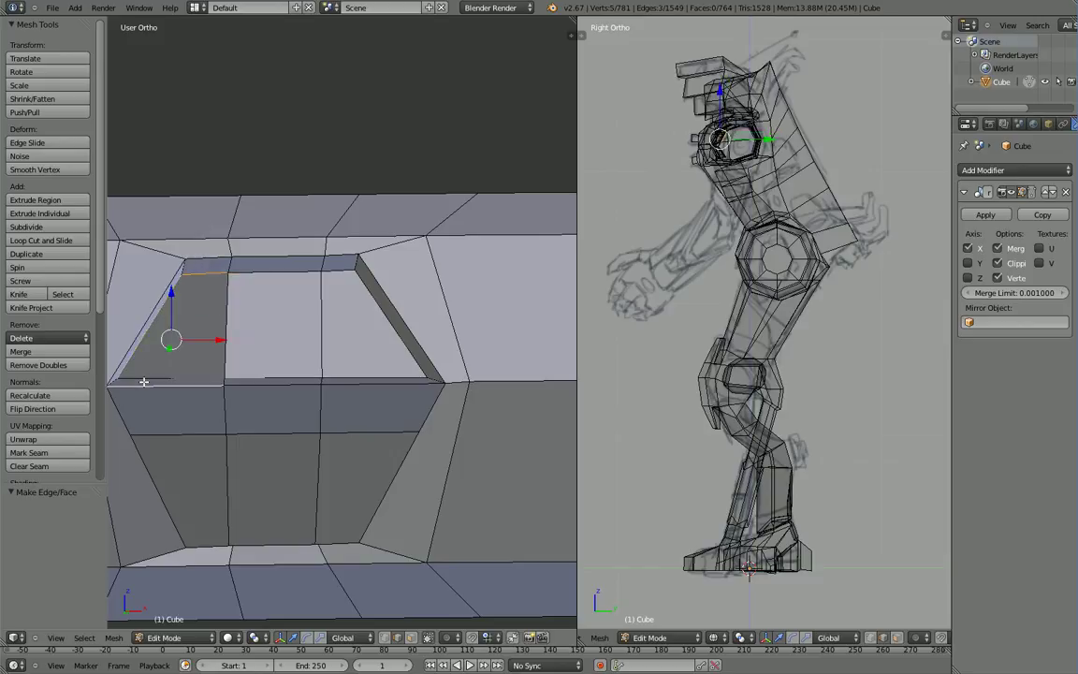
{"action": "key", "text": "ctrl+z"}
{"action": "right_click", "coordinate": [145, 377], "text": "shift"}
{"action": "key", "text": "f"}
{"action": "middle_click_drag", "start_coordinate": [186, 396], "coordinate": [185, 436]}
{"action": "middle_click_drag", "start_coordinate": [268, 377], "coordinate": [316, 472], "text": "shift"}
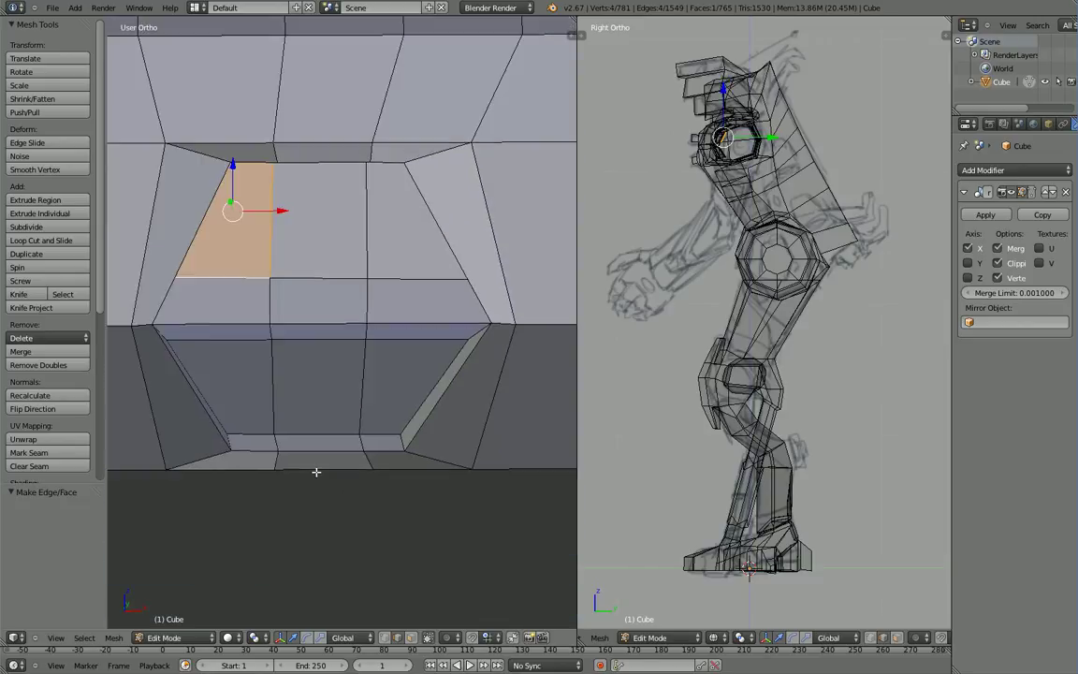
Step: Scale the two middle horizontal edges above and below the recess's centre line apart along Z
{"action": "right_click", "coordinate": [281, 291]}
{"action": "right_click", "coordinate": [311, 339], "text": "shift"}
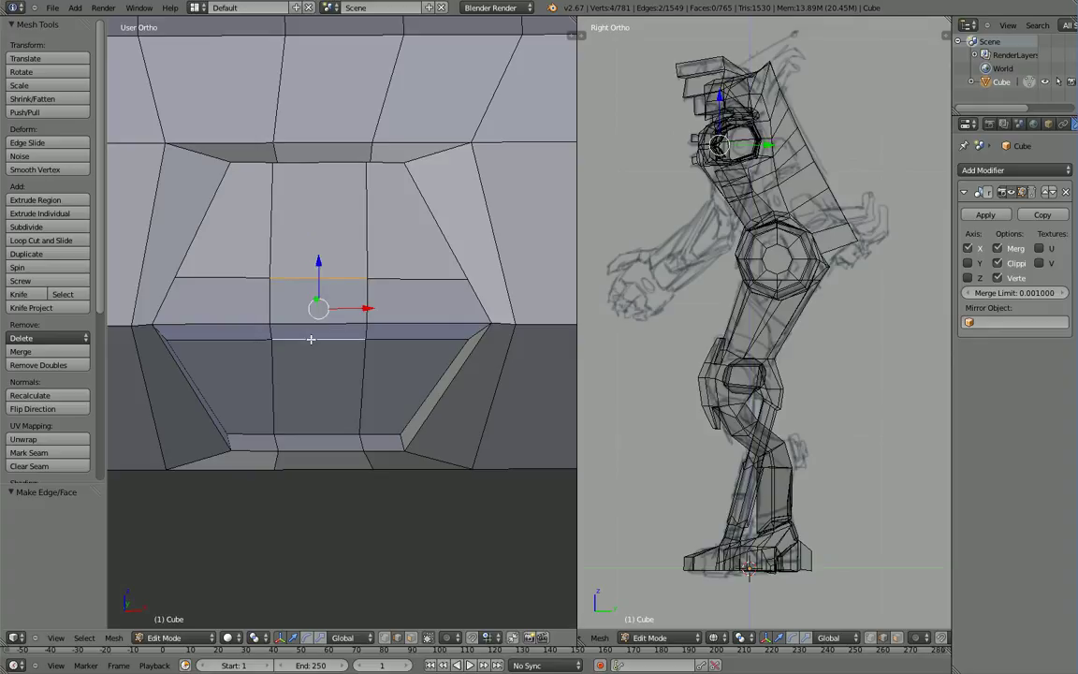
{"action": "middle_click_drag", "start_coordinate": [311, 362], "coordinate": [304, 354]}
{"action": "key", "text": "s"}
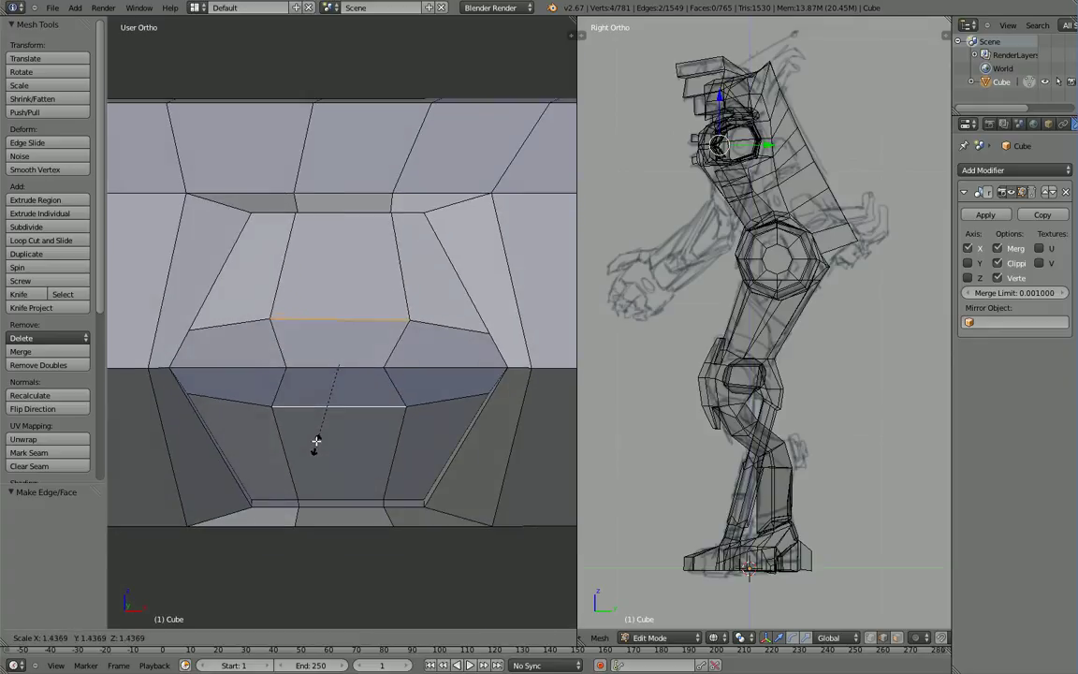
{"action": "left_click", "coordinate": [316, 437]}
{"action": "key", "text": "s"}
{"action": "key", "text": "y"}
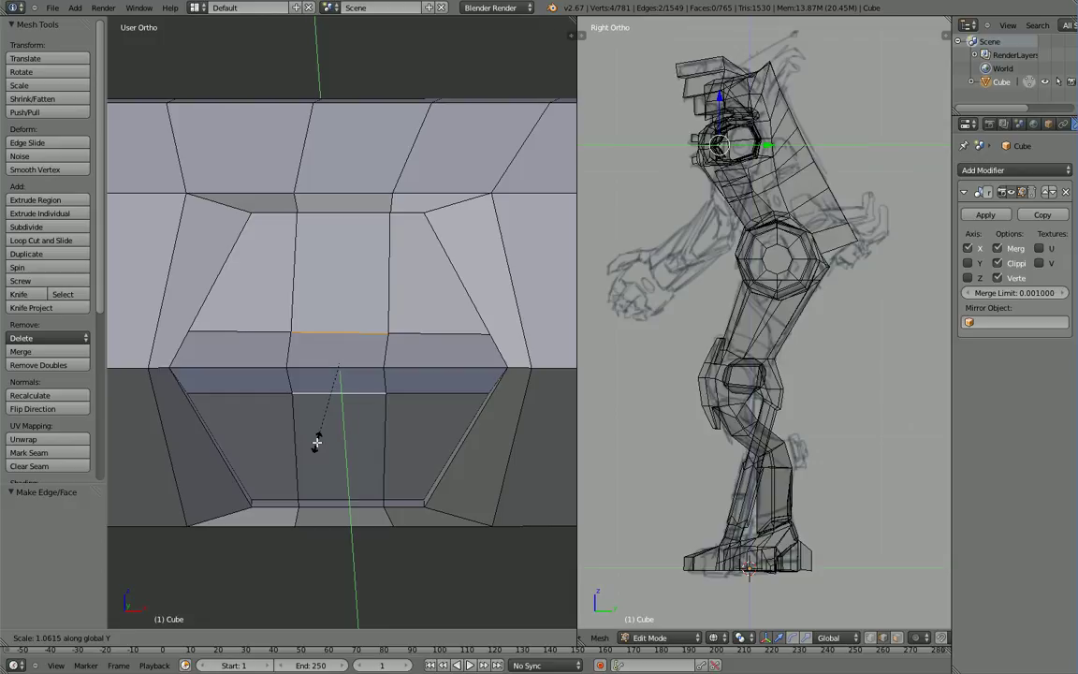
{"action": "key", "text": "z"}
{"action": "left_click", "coordinate": [319, 494]}
Step: Move the selected edge on the recess's centre line about -0.0095 along Y
{"action": "middle_click_drag", "start_coordinate": [319, 478], "coordinate": [354, 450]}
{"action": "right_click", "coordinate": [454, 383]}
{"action": "right_click", "coordinate": [494, 391]}
{"action": "middle_click_drag", "start_coordinate": [503, 400], "coordinate": [343, 433]}
{"action": "left_click_drag", "start_coordinate": [389, 369], "coordinate": [380, 372]}
Step: Move the two end vertices of the recess's centre line 0.02372 along Y, using vertex selection
{"action": "right_click", "coordinate": [242, 354]}
{"action": "right_click", "coordinate": [249, 350]}
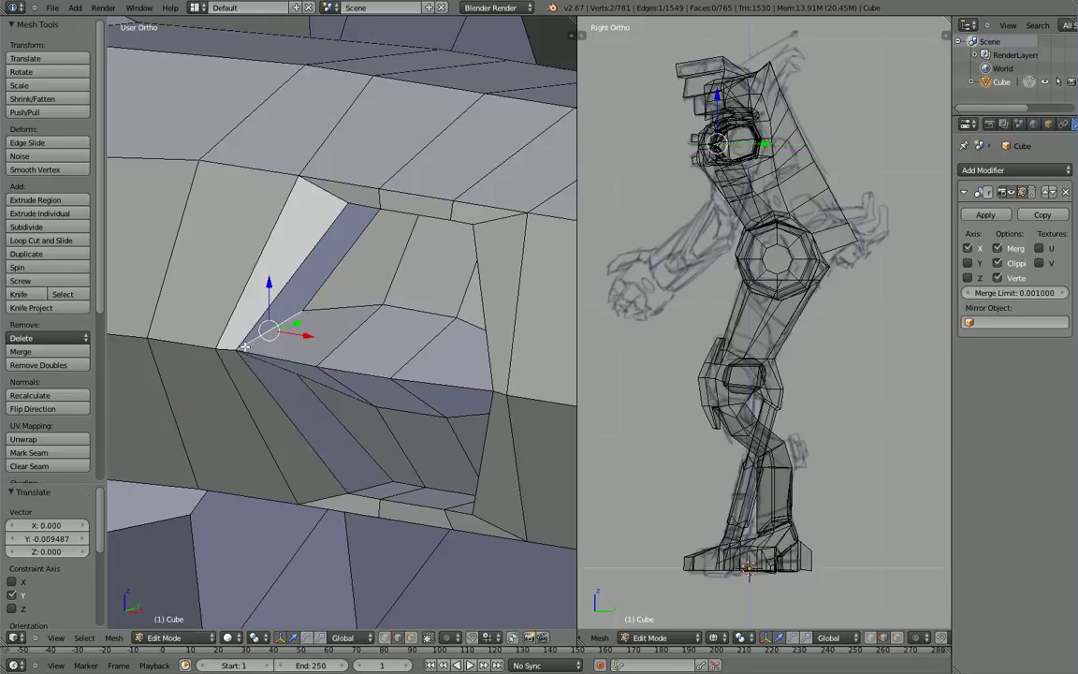
{"action": "right_click", "coordinate": [244, 351]}
{"action": "left_click", "coordinate": [385, 640]}
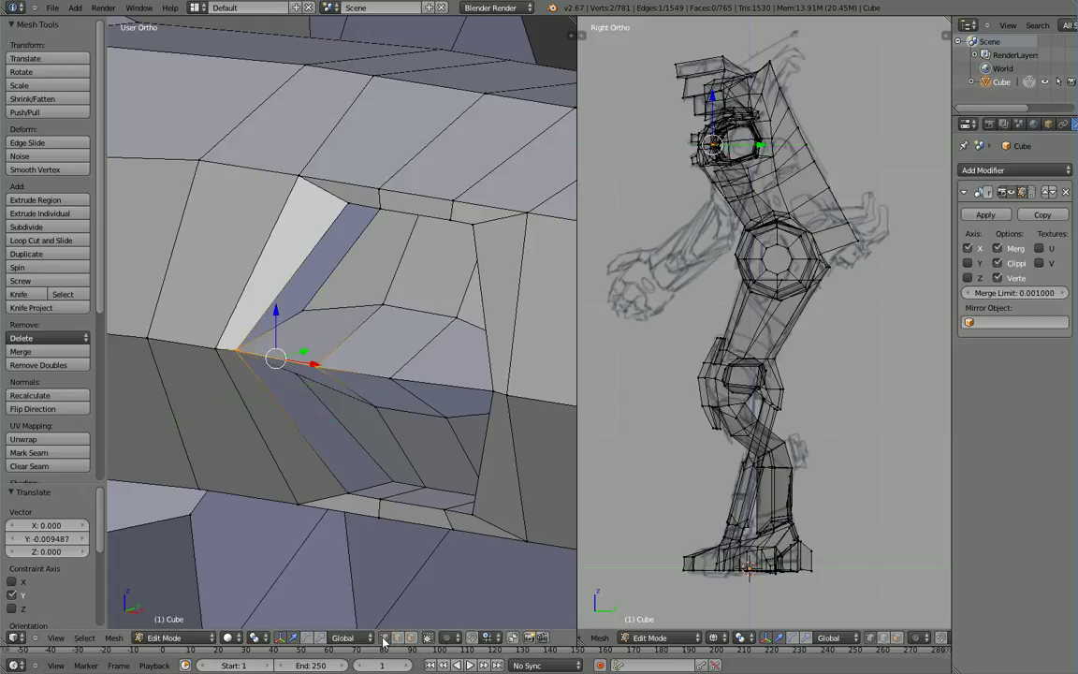
{"action": "right_click", "coordinate": [241, 357]}
{"action": "right_click", "coordinate": [496, 388], "text": "shift"}
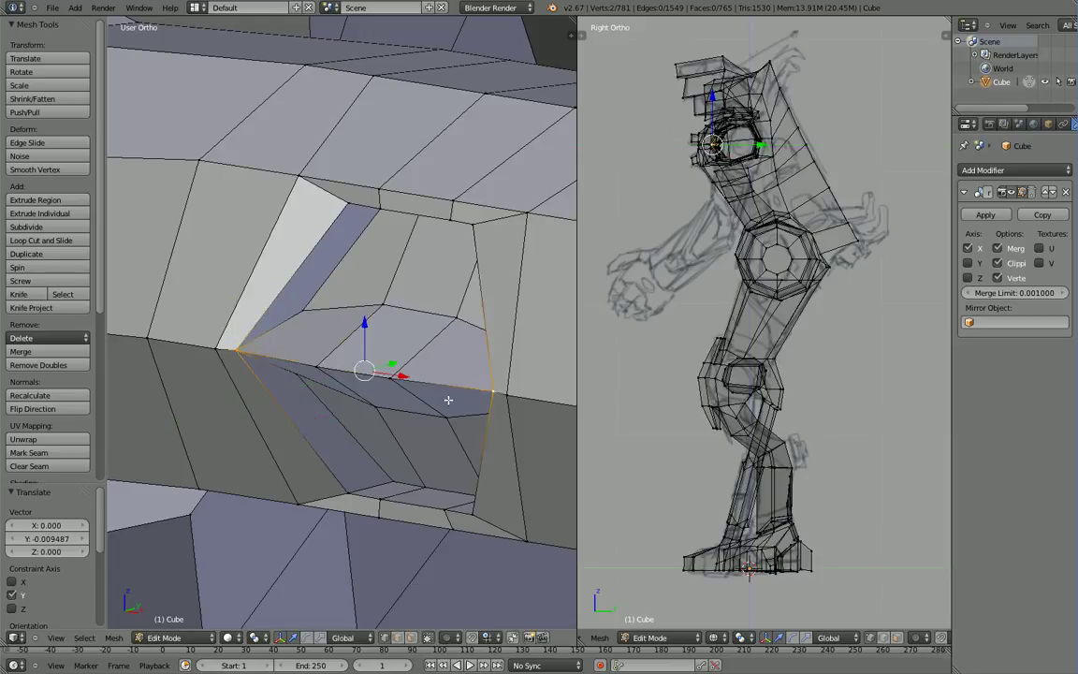
{"action": "left_click_drag", "start_coordinate": [391, 365], "coordinate": [412, 353]}
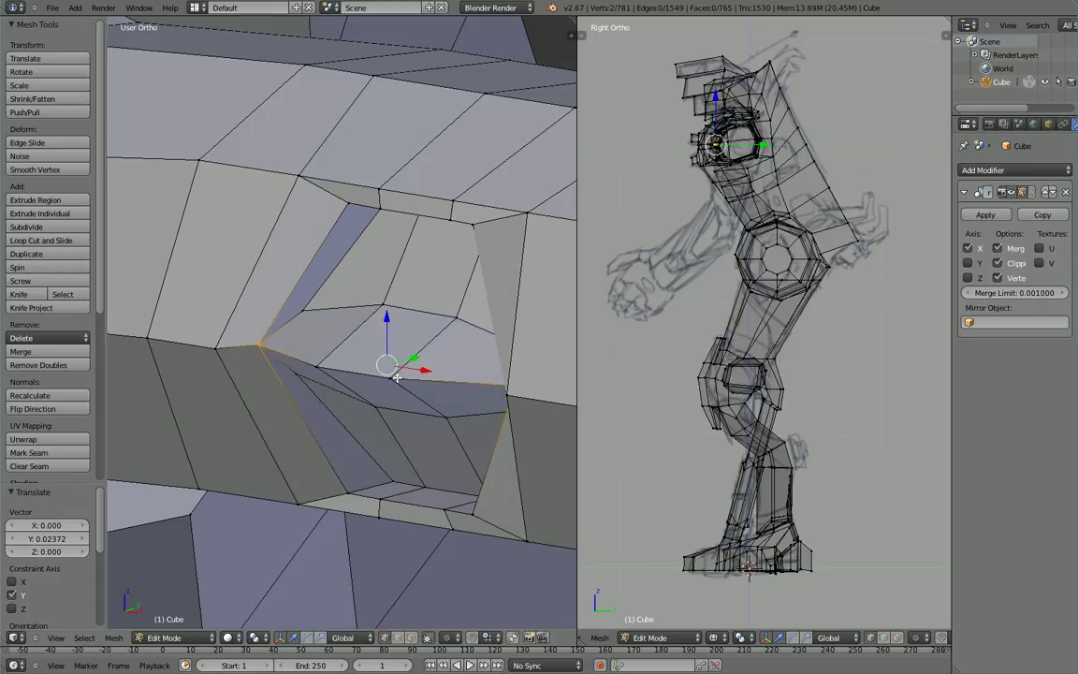
{"action": "middle_click_drag", "start_coordinate": [401, 370], "coordinate": [485, 257]}
{"action": "scroll", "coordinate": [439, 304], "scroll_direction": "down", "scroll_amount": 2}
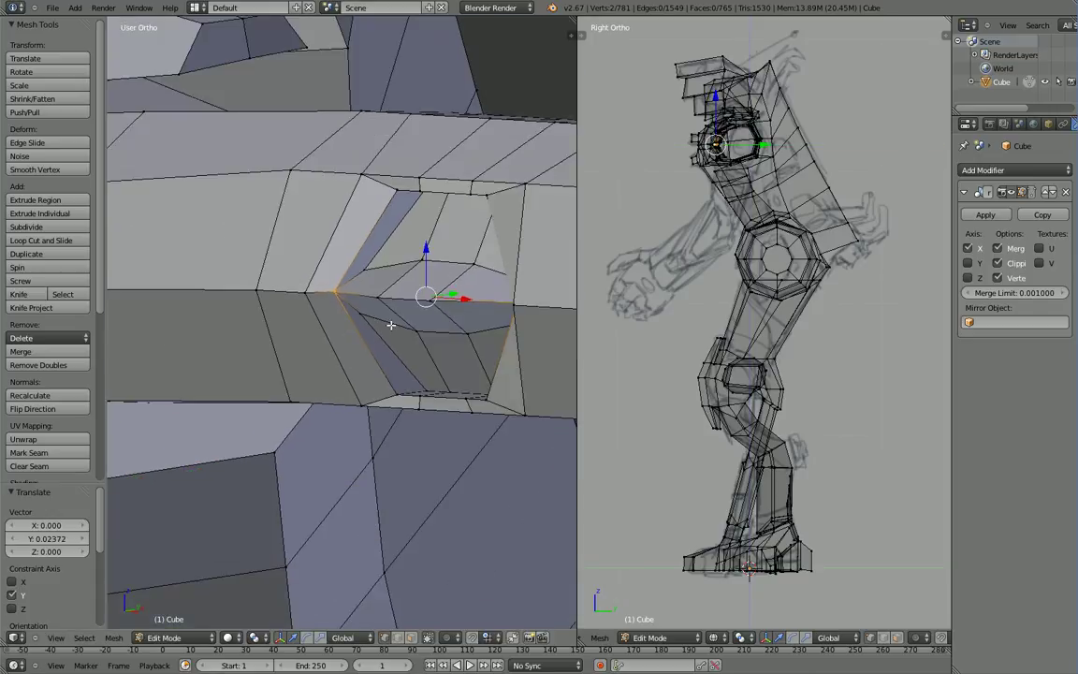
Step: Move the two middle vertices of the recess's centre line 0.01853 along Y
{"action": "scroll", "coordinate": [354, 343], "scroll_direction": "down", "scroll_amount": 3}
{"action": "middle_click_drag", "start_coordinate": [354, 343], "coordinate": [338, 373]}
{"action": "right_click", "coordinate": [365, 277]}
{"action": "right_click", "coordinate": [398, 281], "text": "shift"}
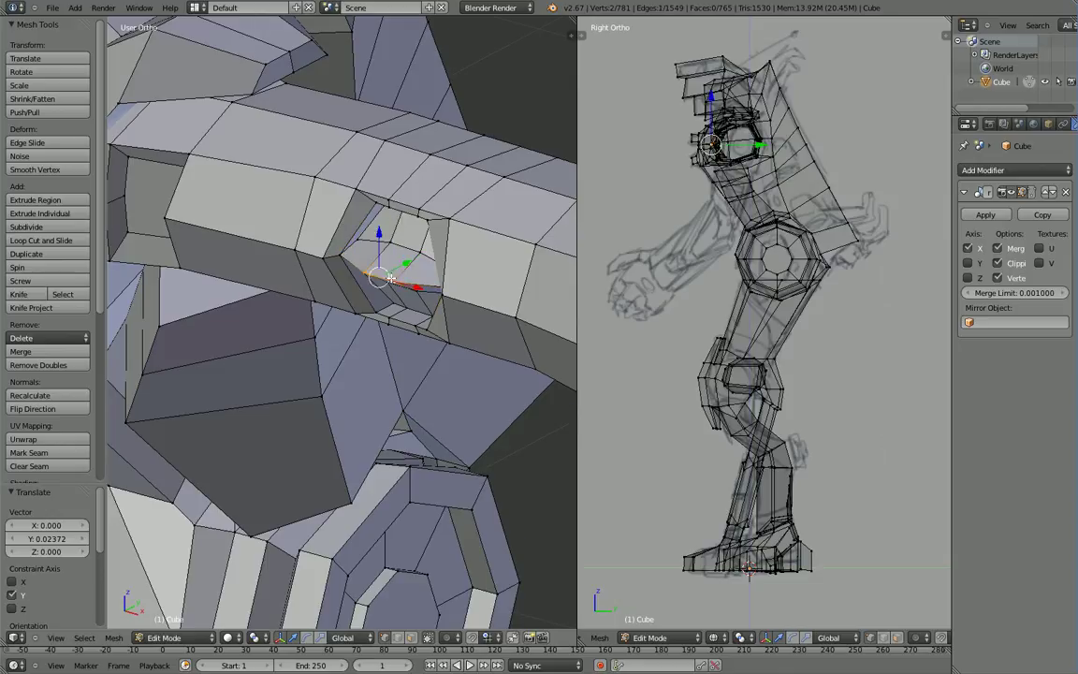
{"action": "middle_click_drag", "start_coordinate": [398, 281], "coordinate": [397, 271]}
{"action": "left_click_drag", "start_coordinate": [413, 269], "coordinate": [423, 267]}
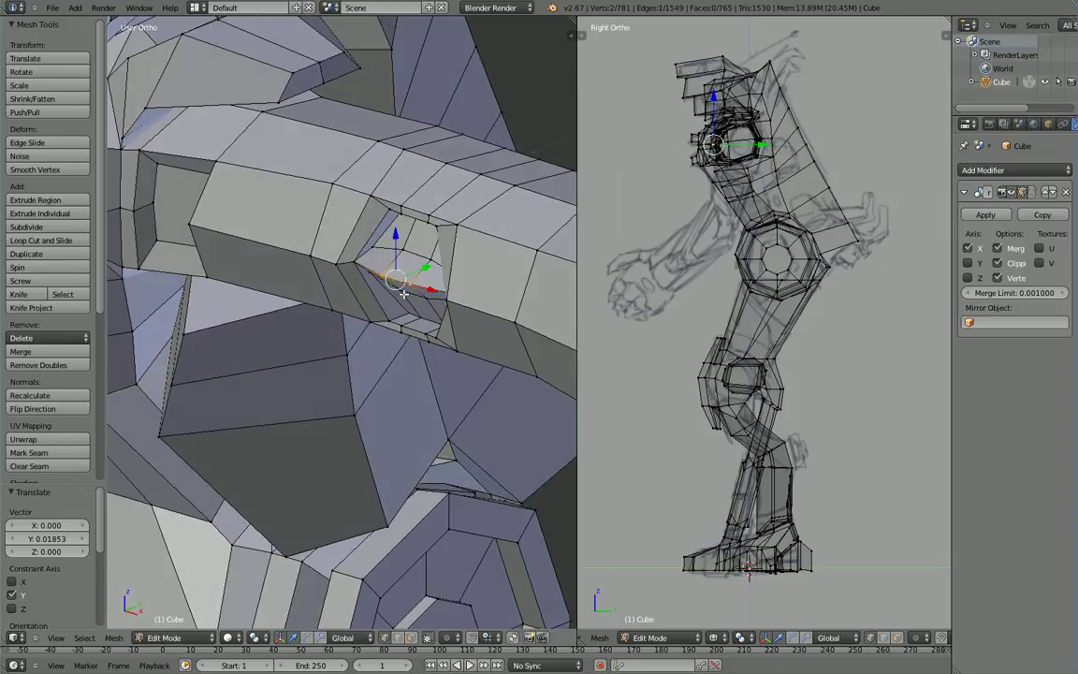
Step: Examine the reshaped arm recess in relation to the whole robot and then up close
{"action": "middle_click_drag", "start_coordinate": [346, 363], "coordinate": [385, 364]}
{"action": "scroll", "coordinate": [383, 362], "scroll_direction": "down", "scroll_amount": 6}
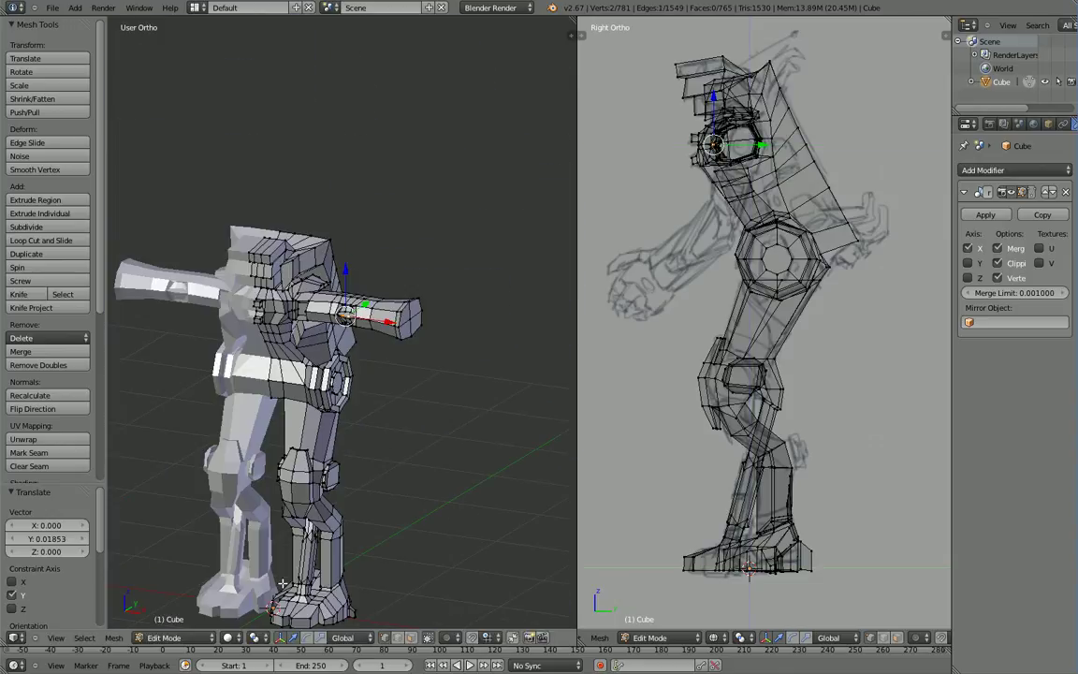
{"action": "middle_click_drag", "start_coordinate": [310, 578], "coordinate": [333, 510], "text": "shift"}
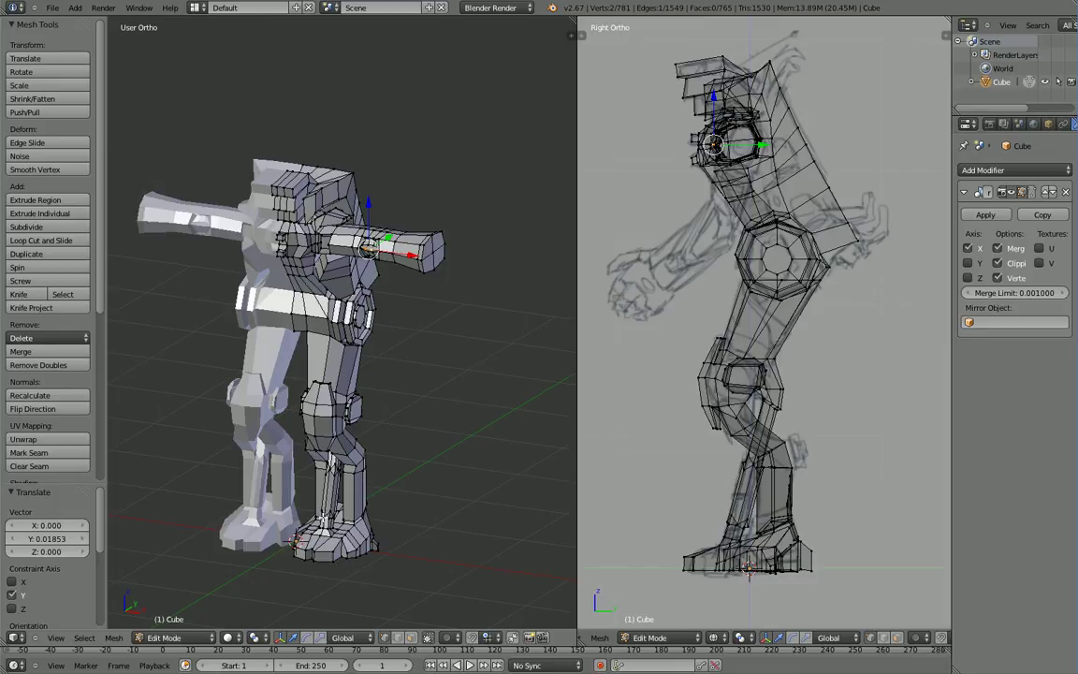
{"action": "scroll", "coordinate": [272, 304], "scroll_direction": "up", "scroll_amount": 4}
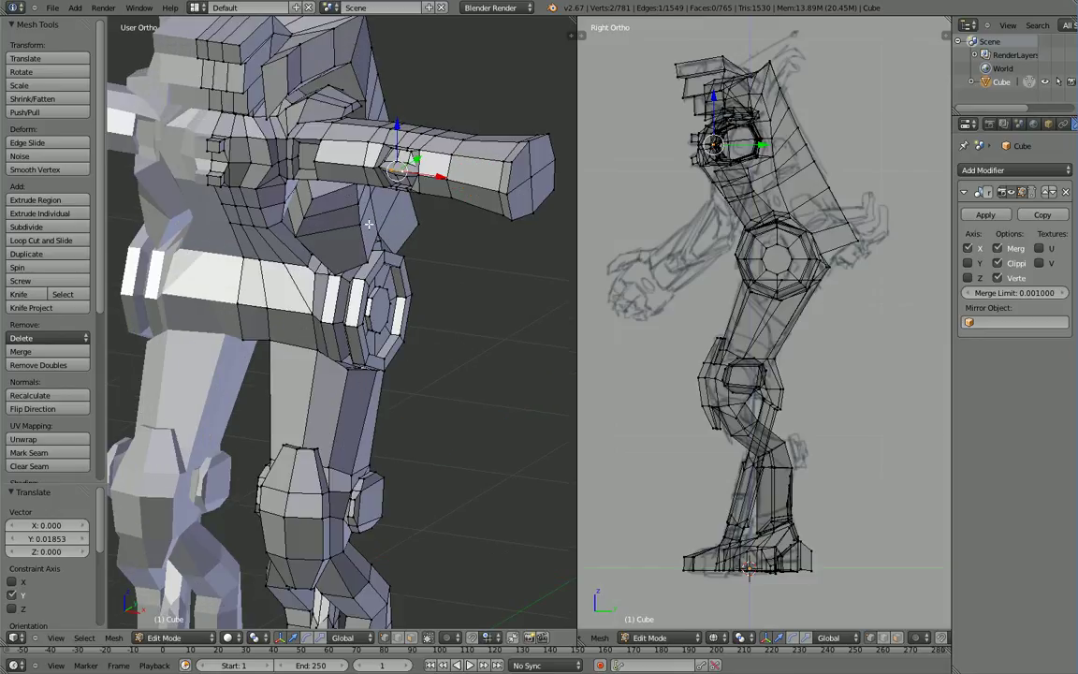
{"action": "scroll", "coordinate": [335, 234], "scroll_direction": "up", "scroll_amount": 2}
{"action": "middle_click_drag", "start_coordinate": [361, 289], "coordinate": [333, 440], "text": "shift"}
{"action": "scroll", "coordinate": [367, 296], "scroll_direction": "up", "scroll_amount": 4}
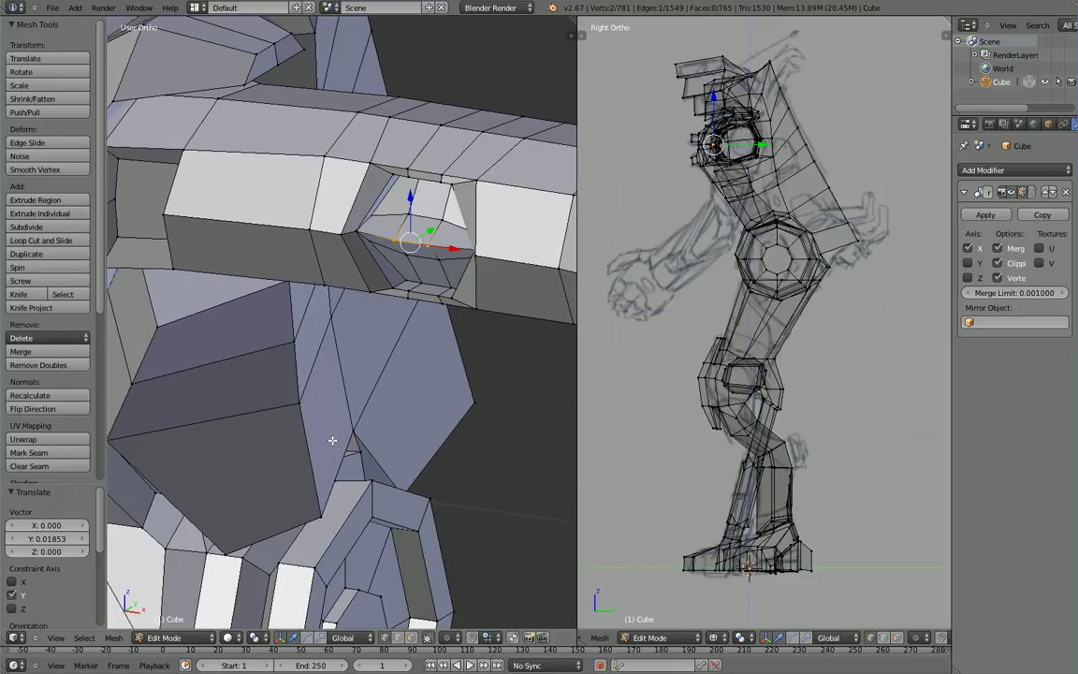
Step: Delete the back face of the recess nearest the shoulder, using face selection
{"action": "middle_click_drag", "start_coordinate": [308, 286], "coordinate": [393, 337]}
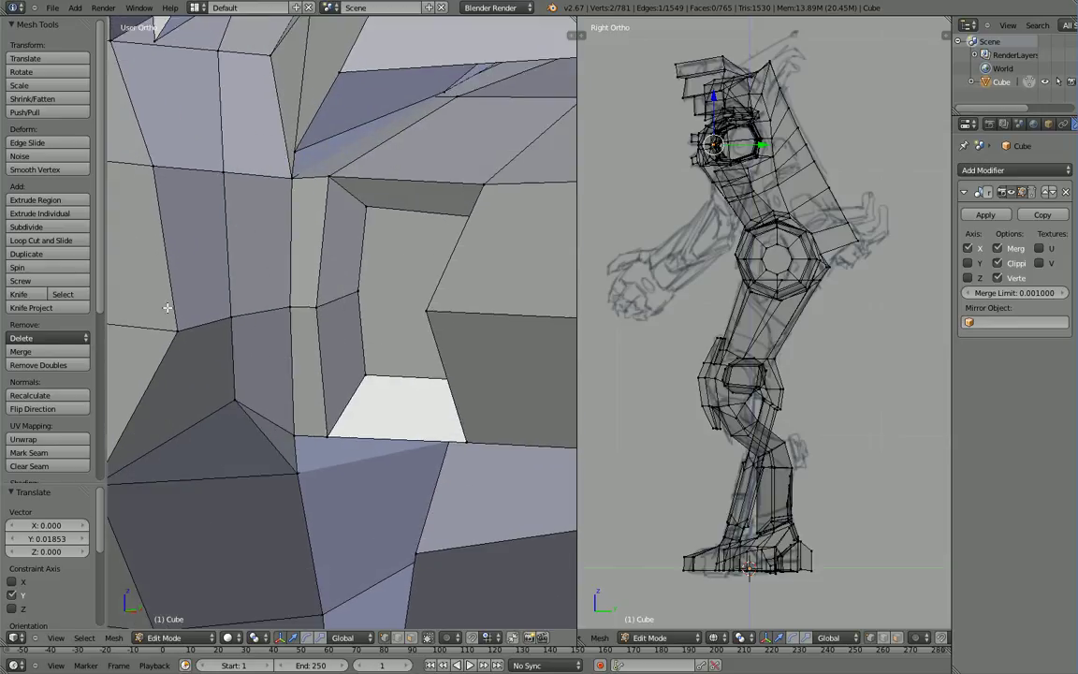
{"action": "scroll", "coordinate": [297, 454], "scroll_direction": "up", "scroll_amount": 1}
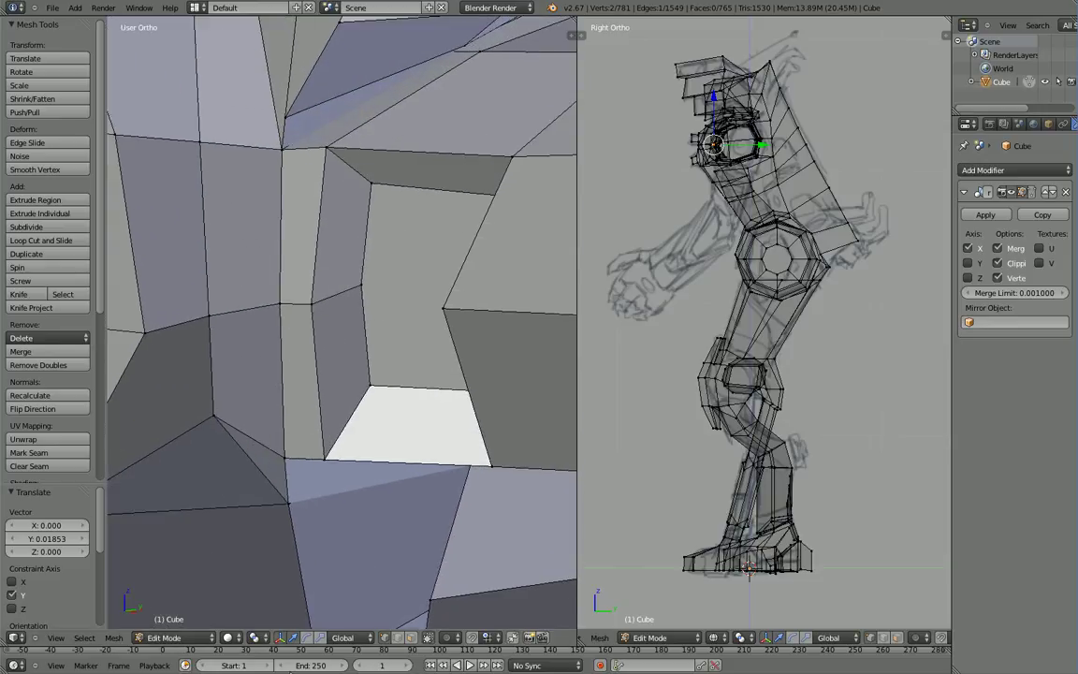
{"action": "left_click", "coordinate": [412, 638]}
{"action": "right_click", "coordinate": [400, 352]}
{"action": "key", "text": "x"}
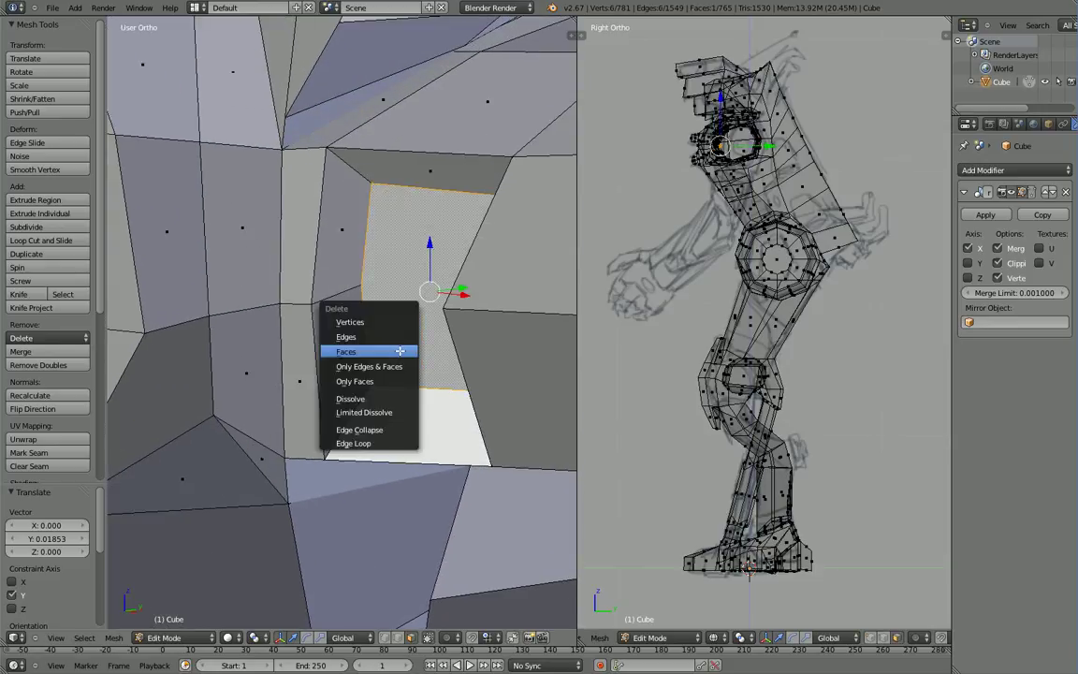
{"action": "left_click", "coordinate": [401, 352]}
Step: Add a loop cut with two cuts around the arm through the upper and lower walls of the shoulder recess
{"action": "middle_click_drag", "start_coordinate": [401, 351], "coordinate": [427, 340]}
{"action": "key", "text": "ctrl+r"}
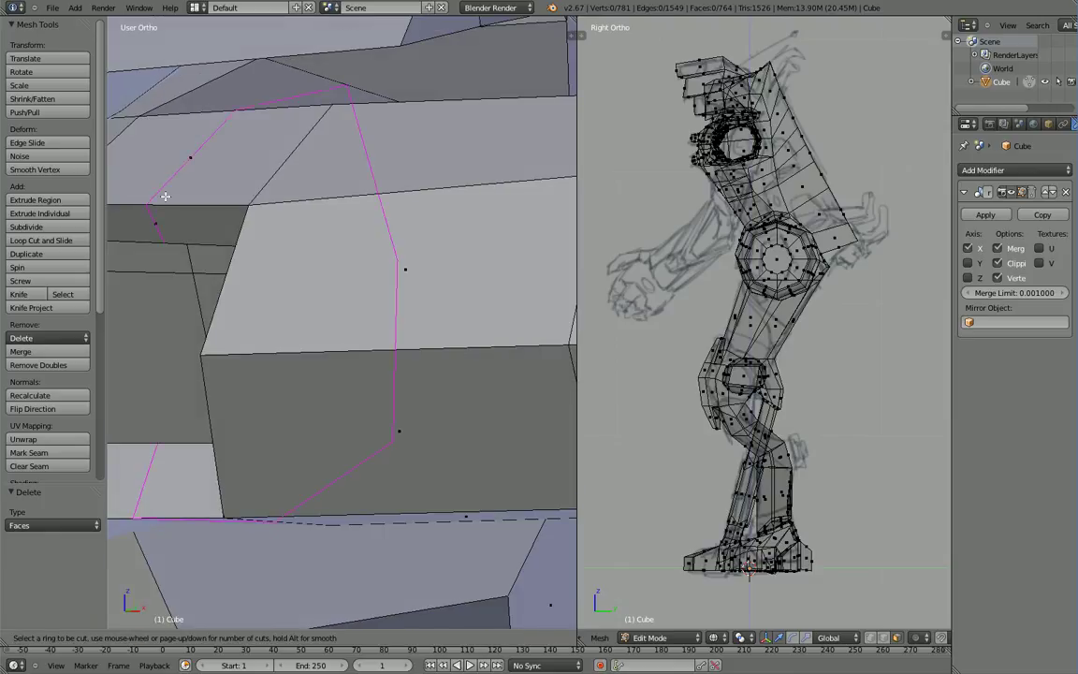
{"action": "scroll", "coordinate": [166, 196], "scroll_direction": "up", "scroll_amount": 1}
{"action": "left_click", "coordinate": [165, 196]}
{"action": "left_click", "coordinate": [165, 196]}
{"action": "middle_click_drag", "start_coordinate": [165, 196], "coordinate": [135, 218]}
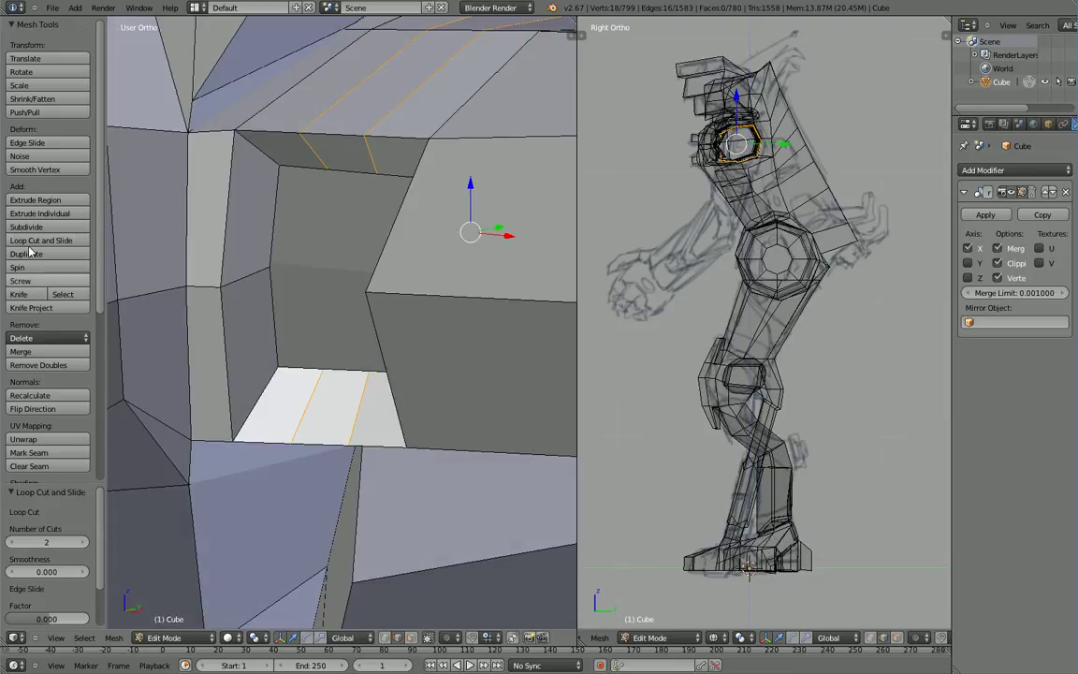
Step: Knife-cut the shoulder recess's torso-side wall from its outer middle vertex straight across to the rear edge
{"action": "left_click", "coordinate": [34, 292]}
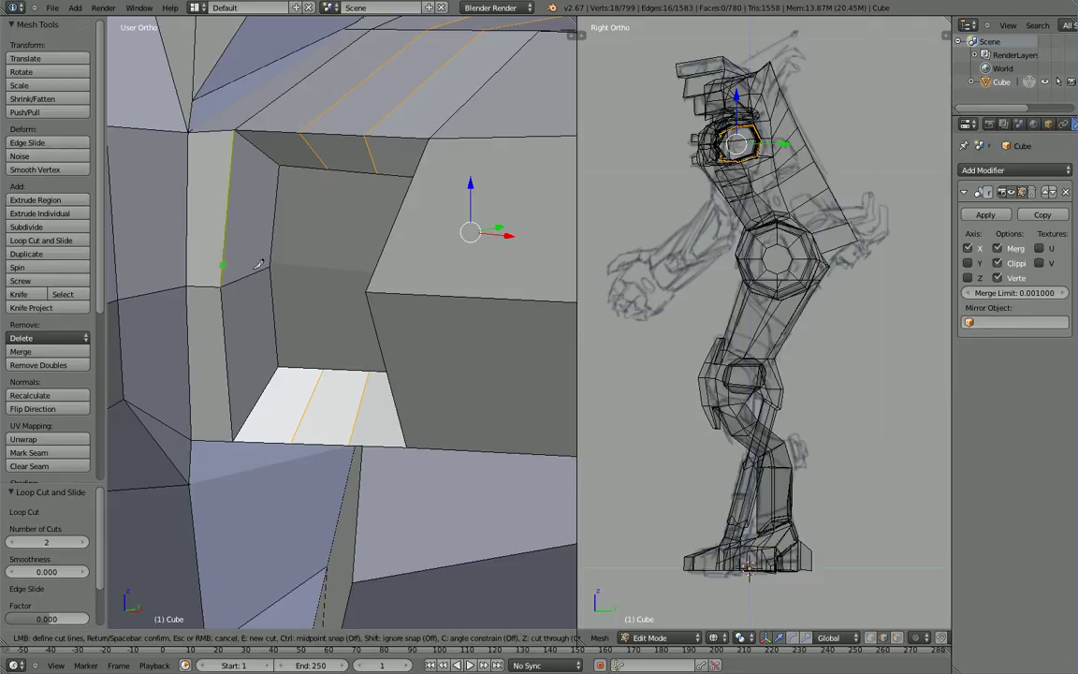
{"action": "left_click", "coordinate": [222, 288]}
{"action": "left_click", "coordinate": [272, 291]}
{"action": "key", "text": "Return"}
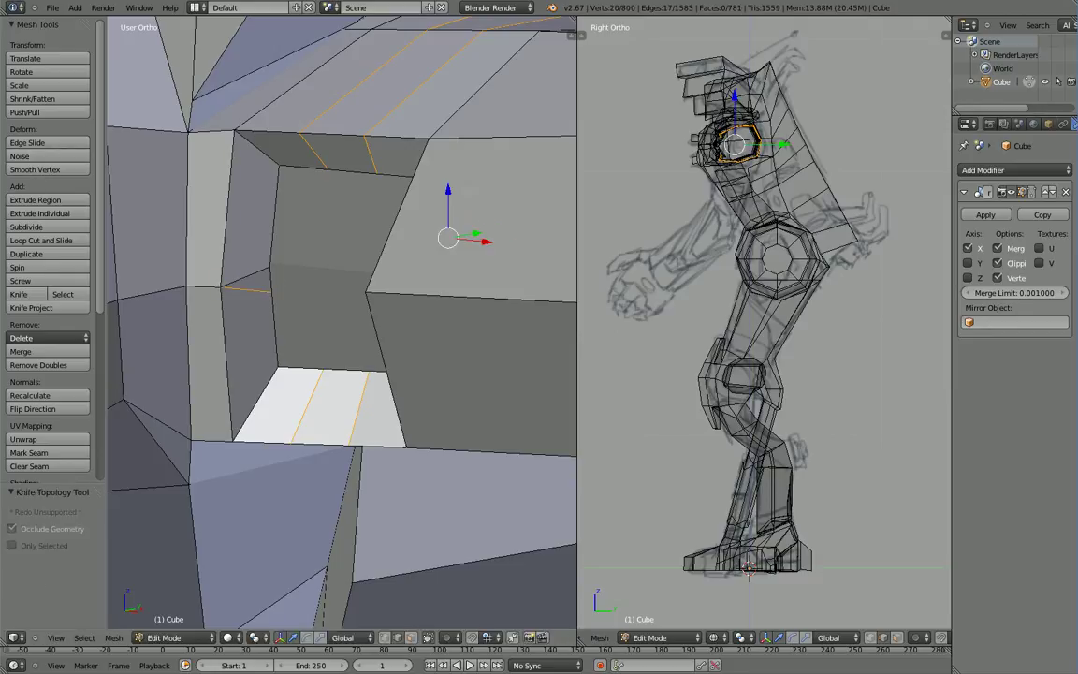
Step: Knife-cut the shoulder recess's hand-side wall from its outer middle vertex across to the rear edge
{"action": "middle_click_drag", "start_coordinate": [271, 293], "coordinate": [370, 299]}
{"action": "scroll", "coordinate": [279, 301], "scroll_direction": "down", "scroll_amount": 7}
{"action": "scroll", "coordinate": [224, 292], "scroll_direction": "up", "scroll_amount": 4}
{"action": "left_click", "coordinate": [20, 293]}
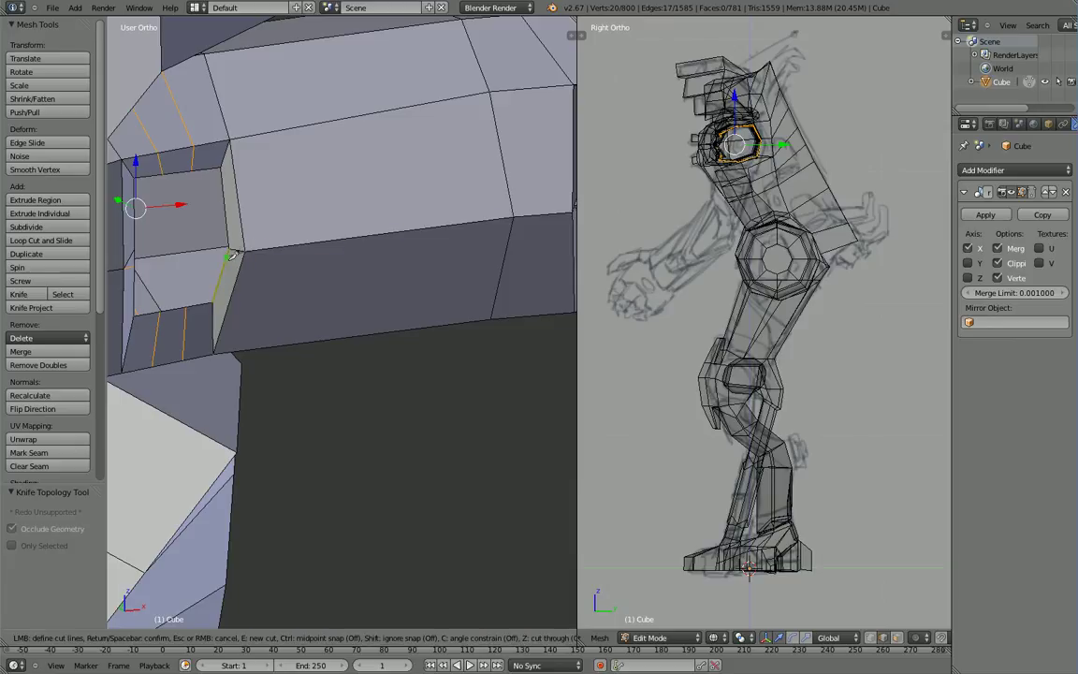
{"action": "key", "text": "Return"}
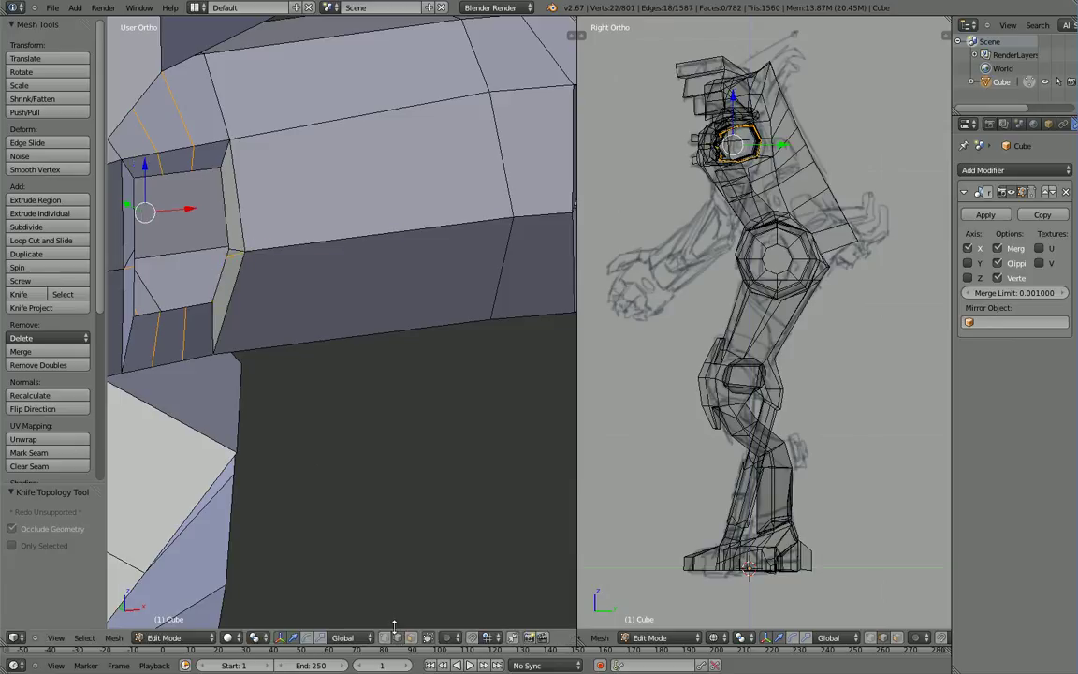
Step: Delete the short rear edges beside the new knife cuts on the shoulder recess's hand-side and torso-side walls
{"action": "left_click", "coordinate": [395, 620]}
{"action": "right_click", "coordinate": [220, 254]}
{"action": "key", "text": "x"}
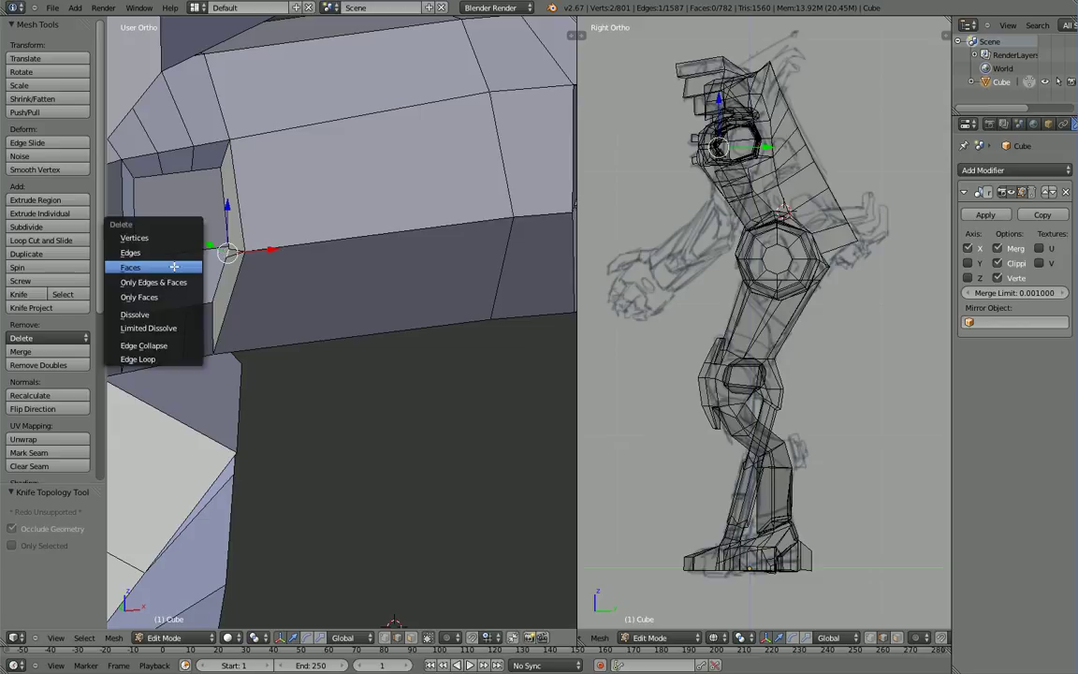
{"action": "left_click", "coordinate": [174, 254]}
{"action": "middle_click_drag", "start_coordinate": [173, 252], "coordinate": [159, 257]}
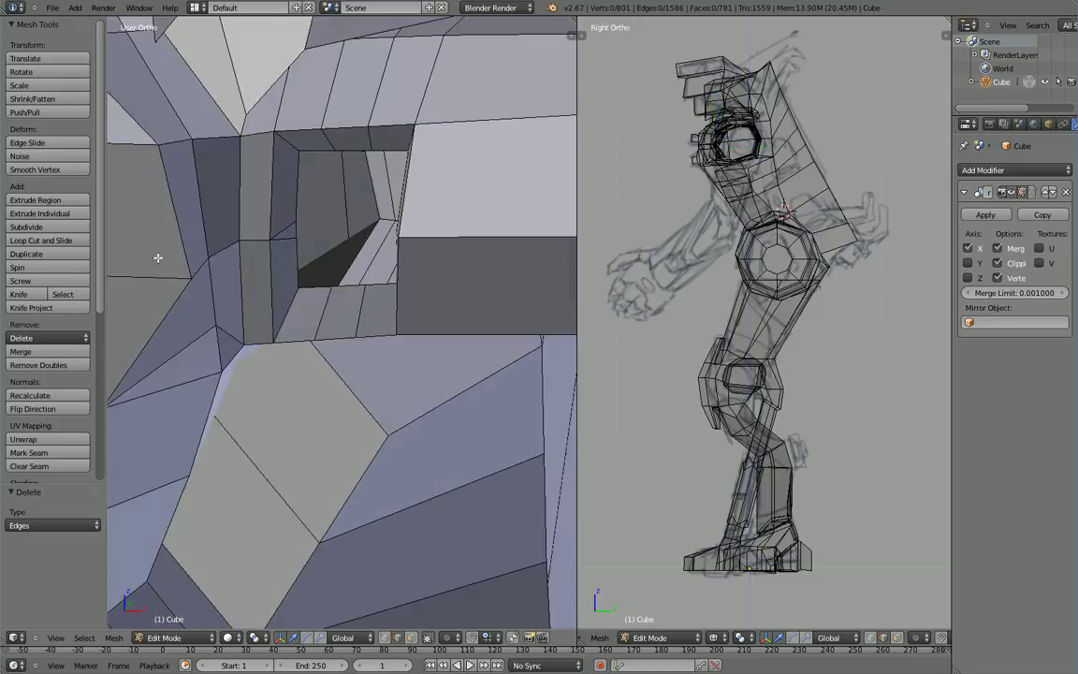
{"action": "right_click", "coordinate": [298, 230]}
{"action": "key", "text": "x"}
{"action": "left_click", "coordinate": [298, 233]}
{"action": "middle_click_drag", "start_coordinate": [298, 233], "coordinate": [381, 382]}
Step: Extrude the middle edge of the shoulder recess's lower rear rim upward twice, first as a tall strip, then a short one about 0.015 high
{"action": "left_click", "coordinate": [410, 639]}
{"action": "left_click", "coordinate": [399, 640]}
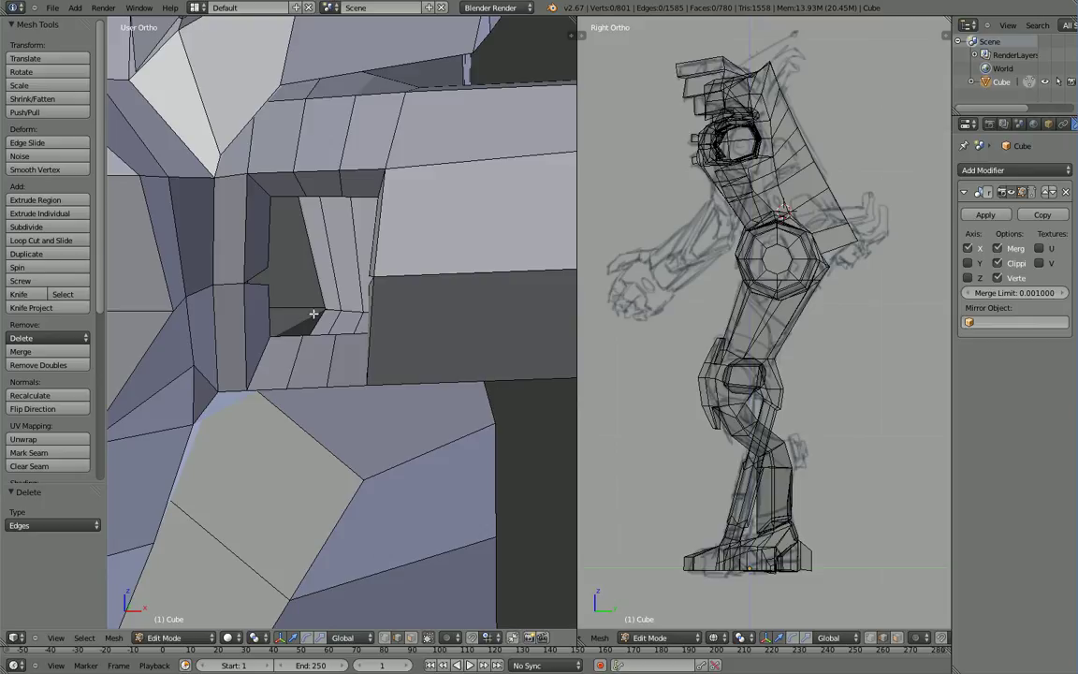
{"action": "middle_click_drag", "start_coordinate": [313, 313], "coordinate": [300, 284]}
{"action": "right_click", "coordinate": [302, 442]}
{"action": "middle_click_drag", "start_coordinate": [302, 442], "coordinate": [344, 498]}
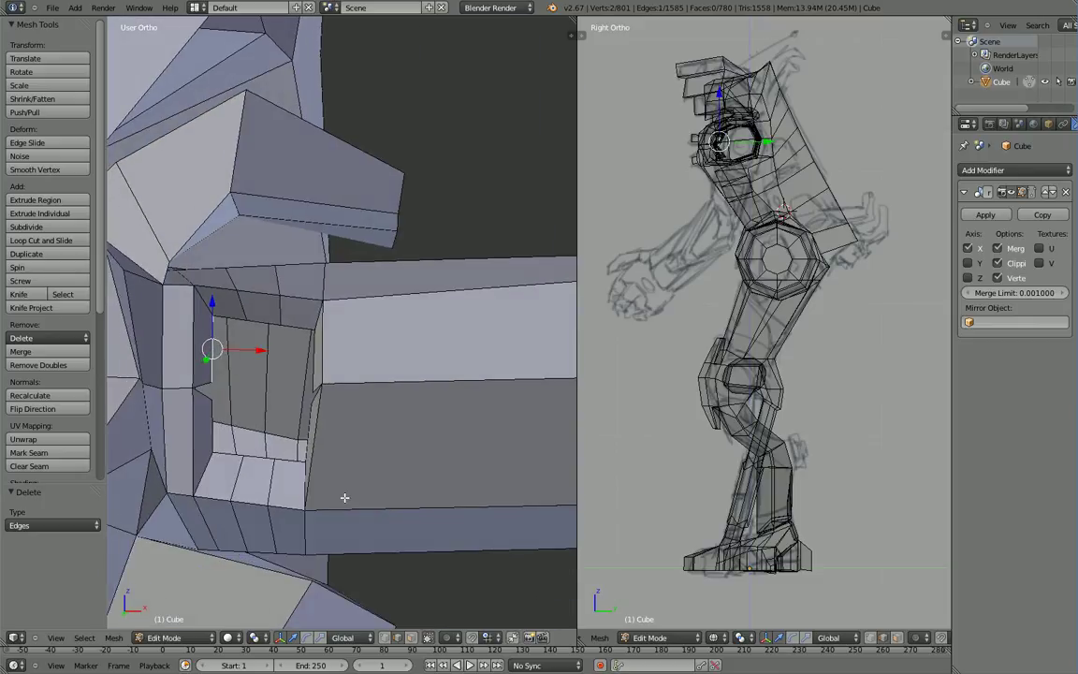
{"action": "mouse_move", "coordinate": [226, 430]}
{"action": "middle_mouse_down"}
{"action": "mouse_move", "coordinate": [228, 464]}
{"action": "mouse_move", "coordinate": [228, 435]}
{"action": "middle_mouse_up"}
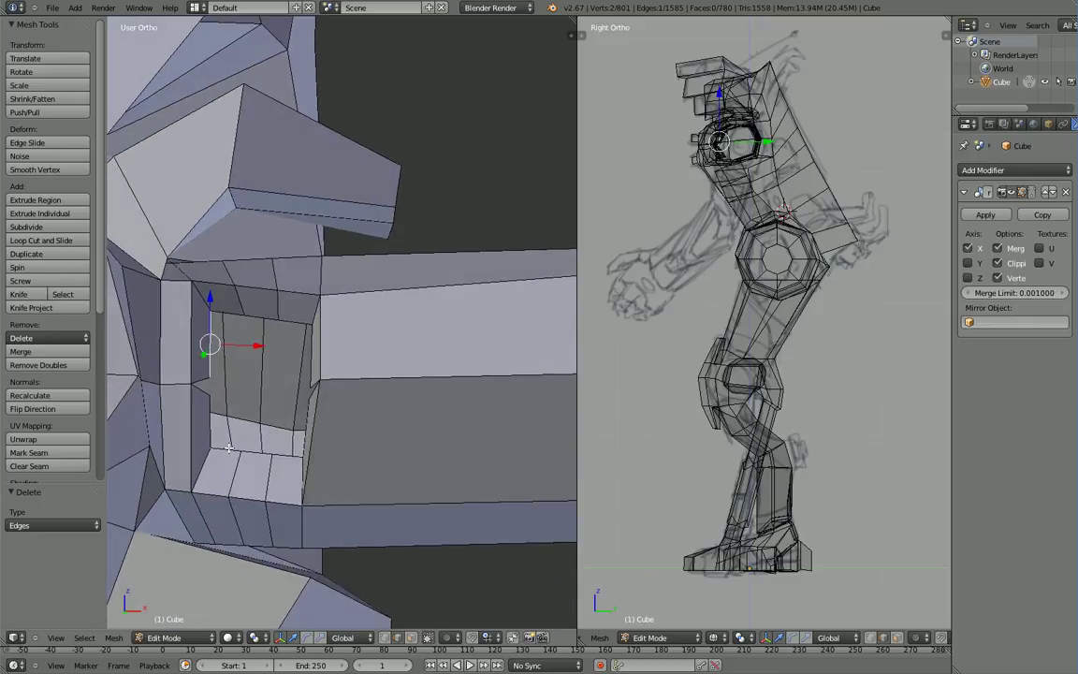
{"action": "right_click", "coordinate": [228, 451]}
{"action": "right_click", "coordinate": [215, 423], "text": "shift"}
{"action": "right_click", "coordinate": [242, 455]}
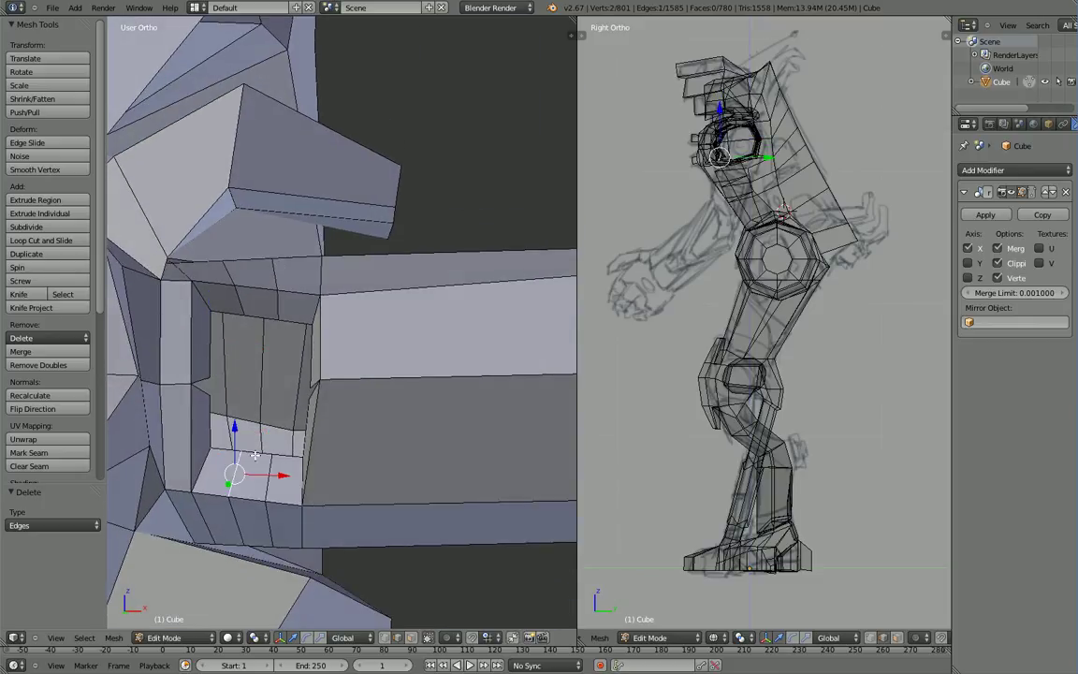
{"action": "right_click", "coordinate": [258, 458]}
{"action": "key", "text": "e"}
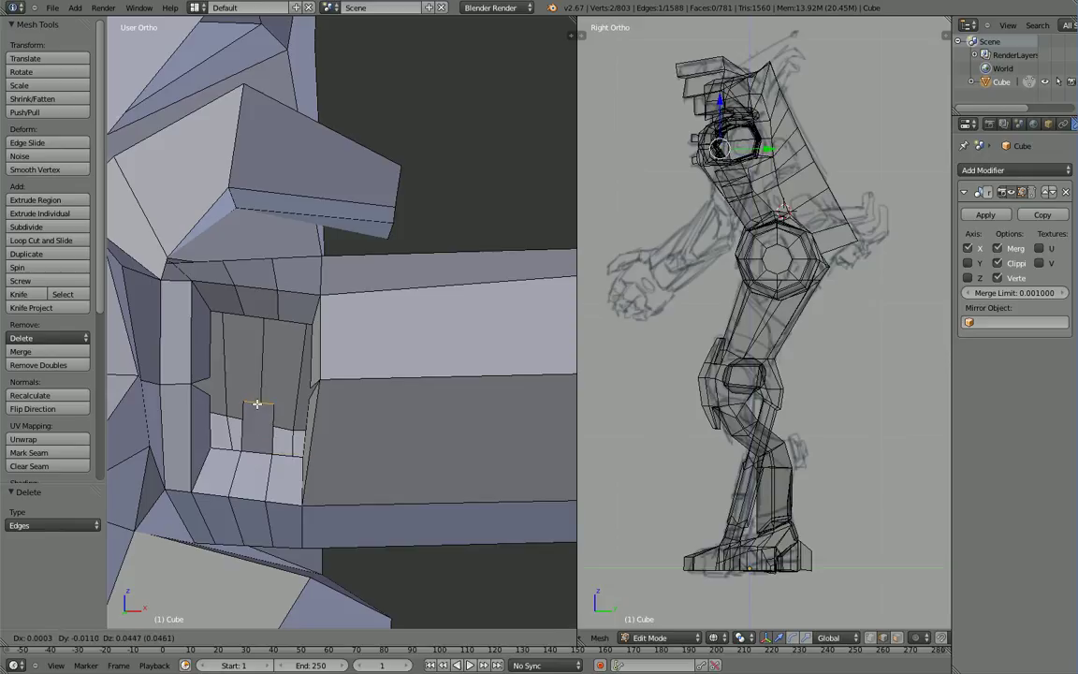
{"action": "left_click", "coordinate": [258, 398]}
{"action": "key", "text": "e"}
{"action": "left_click", "coordinate": [258, 384]}
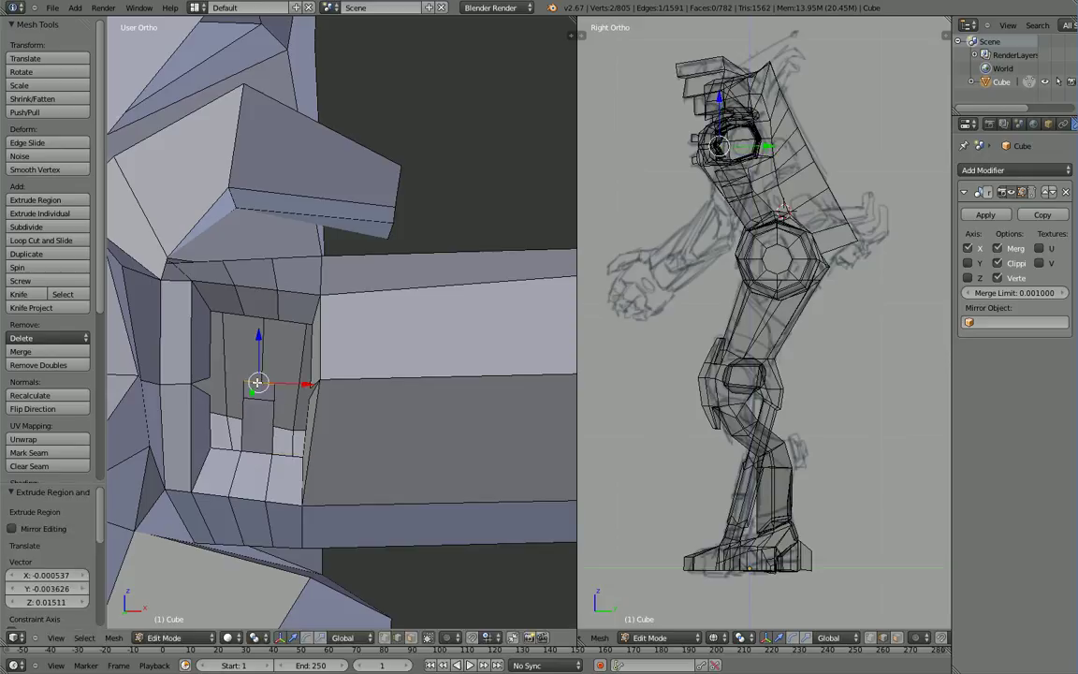
Step: Fill the upper middle face of the shoulder recess's back between the extruded strip and upper rim, plus the upper face on its torso side
{"action": "right_click", "coordinate": [260, 328], "text": "shift"}
{"action": "key", "text": "f"}
{"action": "right_click", "coordinate": [233, 325]}
{"action": "right_click", "coordinate": [238, 323]}
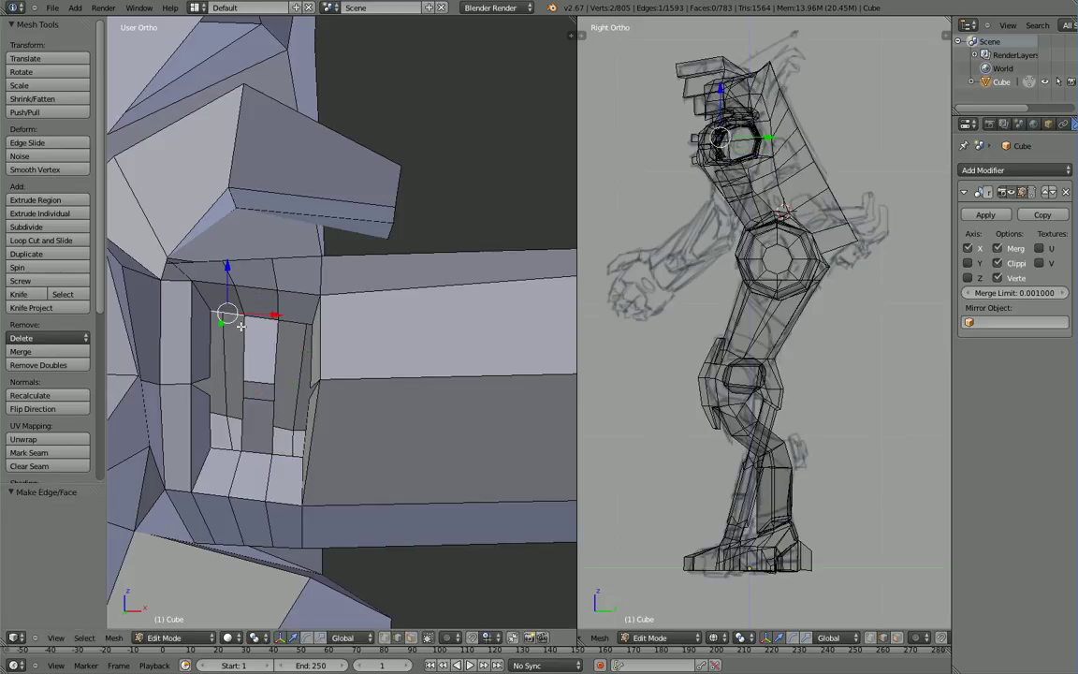
{"action": "right_click", "coordinate": [241, 339]}
{"action": "right_click", "coordinate": [213, 343], "text": "shift"}
{"action": "key", "text": "f"}
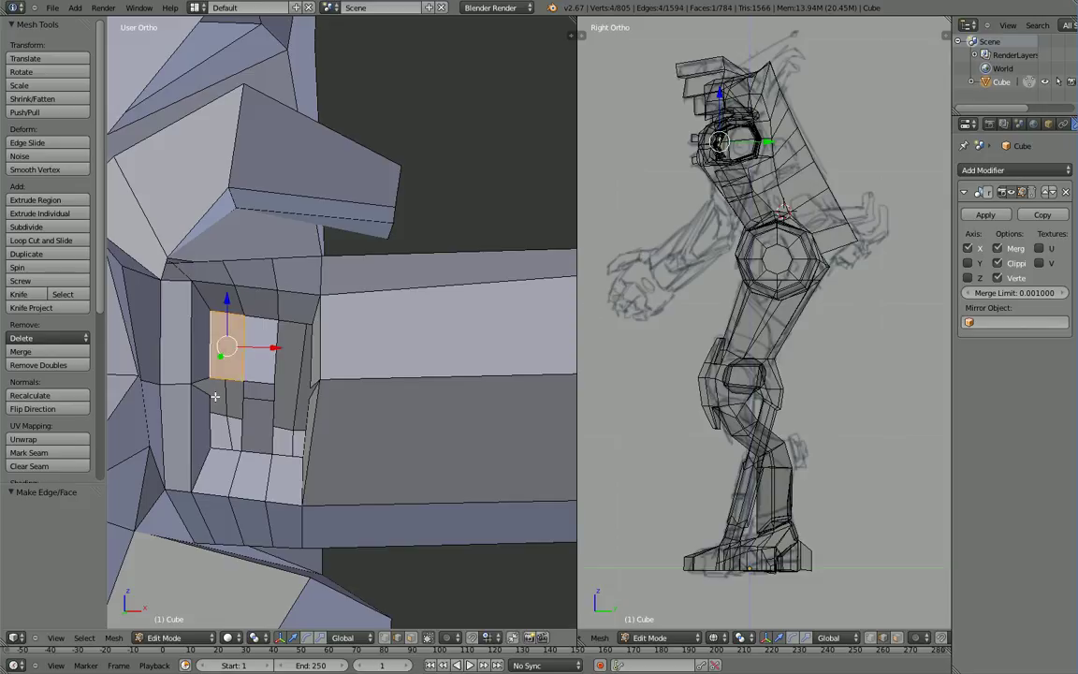
Step: Add one centred horizontal loop cut through the short middle strip at the back of the shoulder recess
{"action": "right_click", "coordinate": [254, 397]}
{"action": "key", "text": "ctrl+r"}
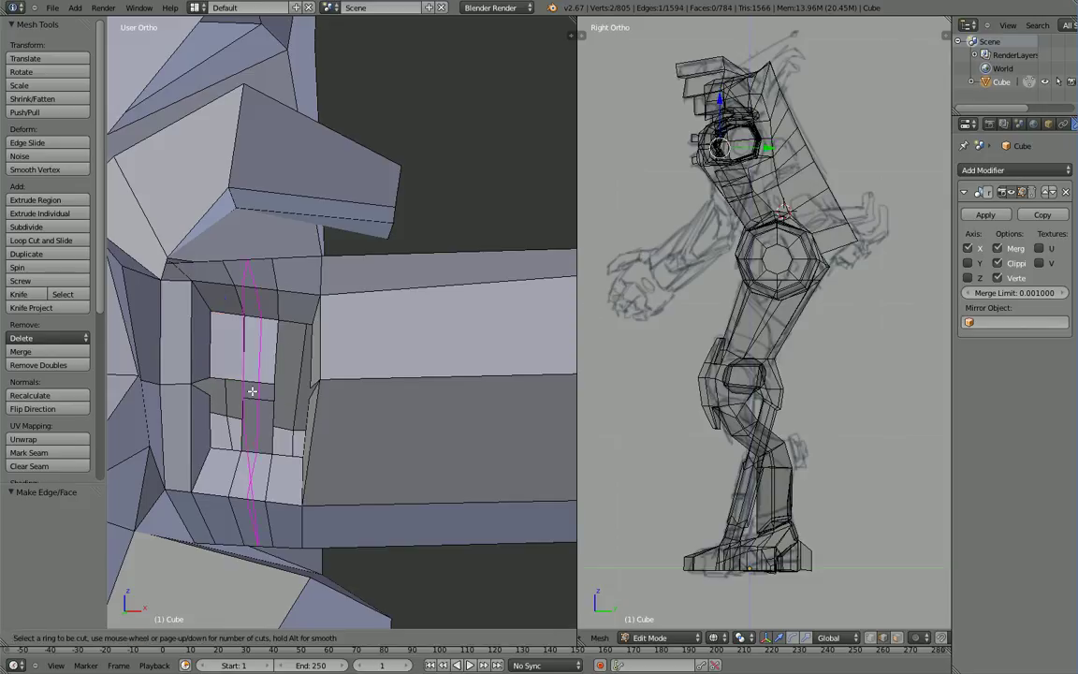
{"action": "left_click", "coordinate": [243, 390]}
{"action": "right_click", "coordinate": [242, 390]}
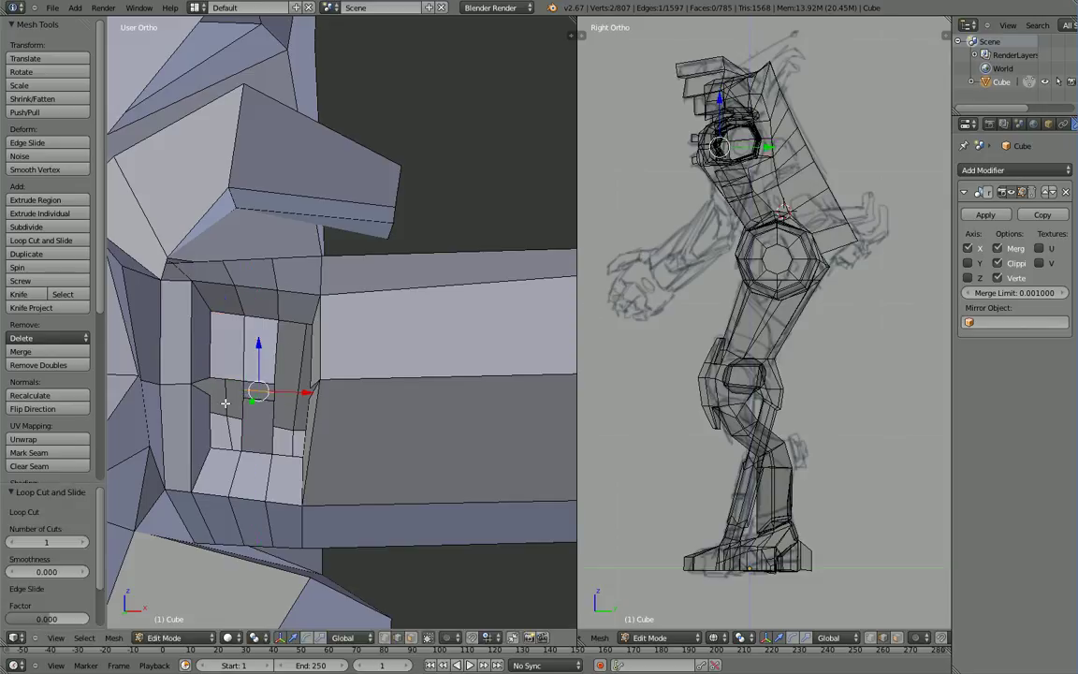
Step: Fill the lower back faces of the shoulder recess on the torso side and hand side of the tall middle strip
{"action": "right_click", "coordinate": [243, 432]}
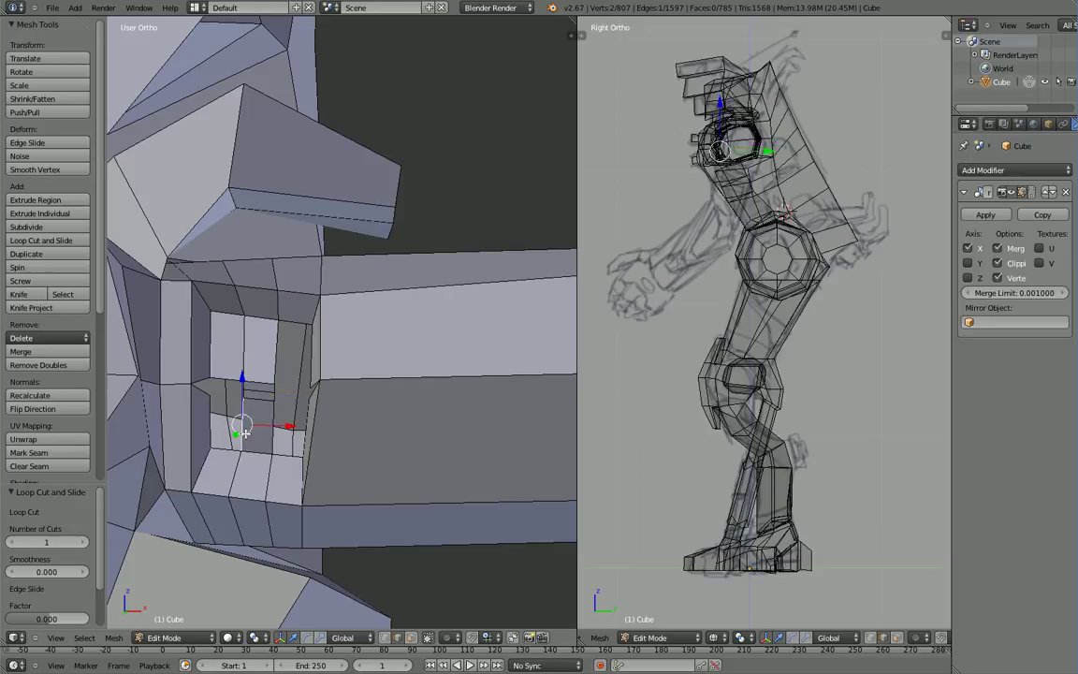
{"action": "right_click", "coordinate": [211, 428], "text": "shift"}
{"action": "key", "text": "f"}
{"action": "right_click", "coordinate": [277, 431]}
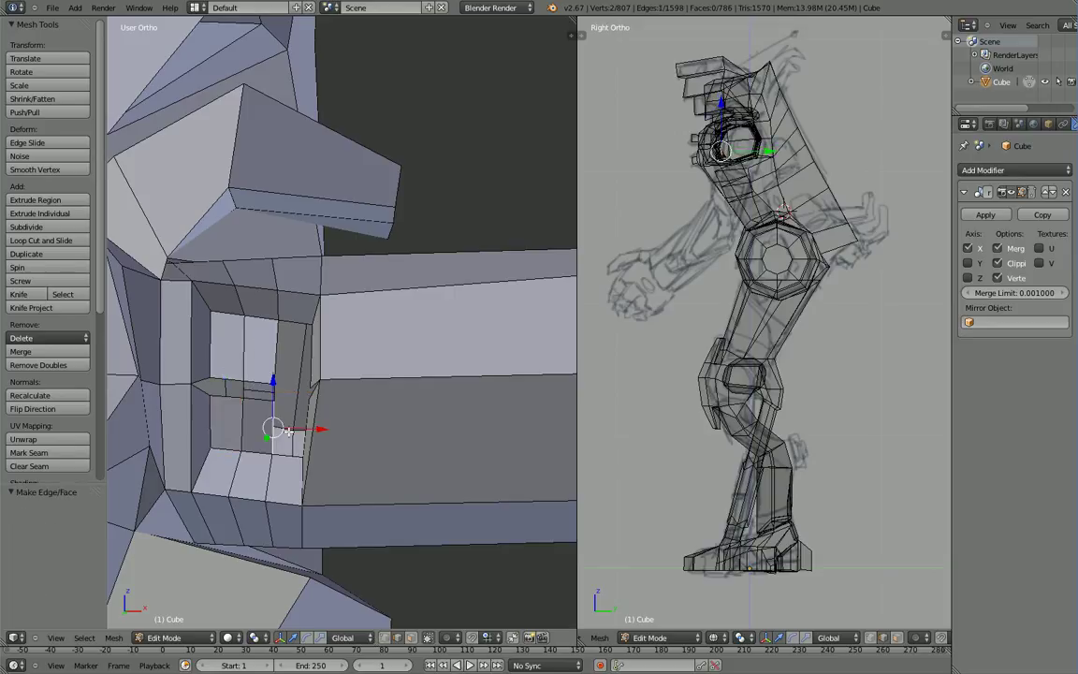
{"action": "right_click", "coordinate": [302, 428], "text": "shift"}
{"action": "right_click", "coordinate": [306, 429]}
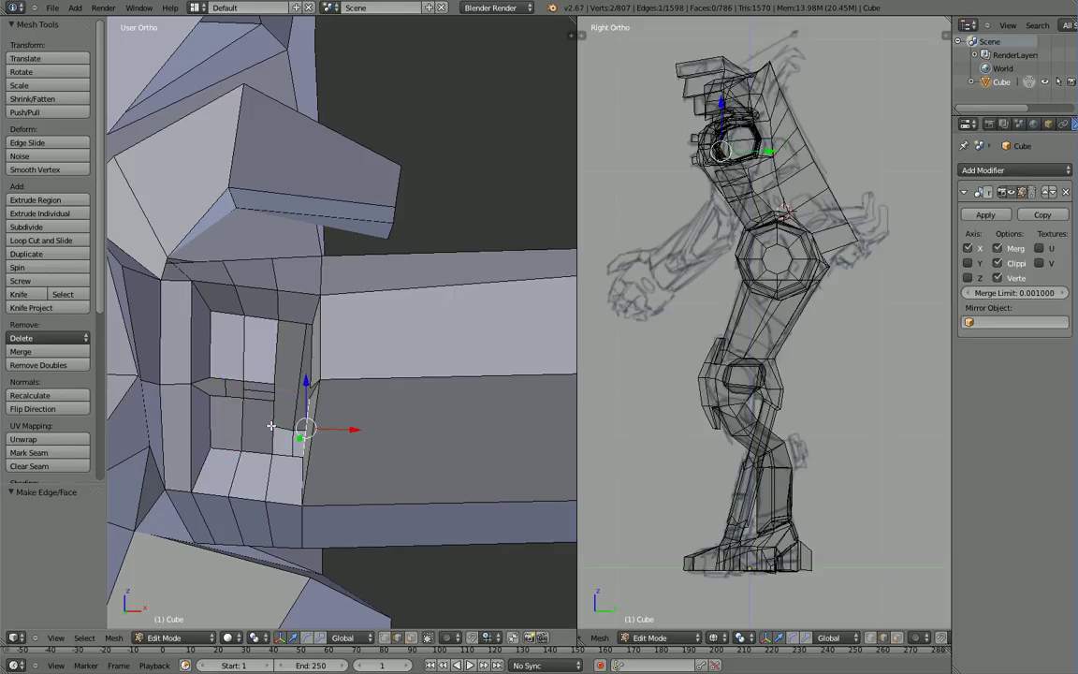
{"action": "right_click", "coordinate": [272, 426]}
{"action": "right_click", "coordinate": [307, 422], "text": "shift"}
{"action": "key", "text": "f"}
Step: Fill the upper hand-side gap in the shoulder recess's back between the middle face and the hand-side rear edge
{"action": "right_click", "coordinate": [313, 355]}
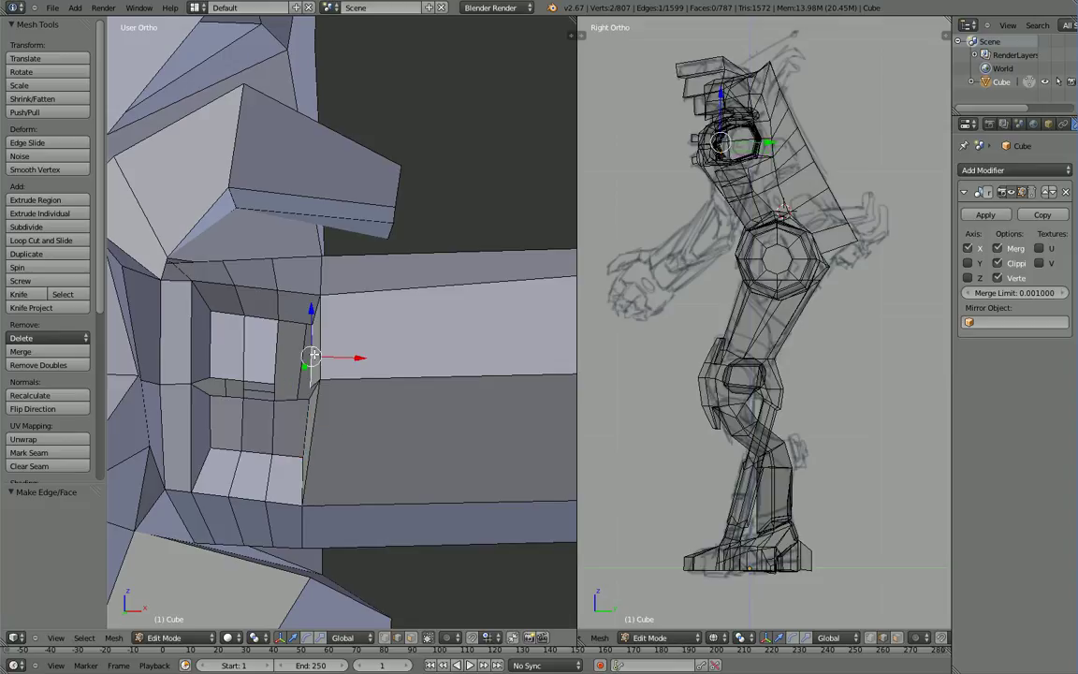
Step: Fill the outer side wall of the recess's upper opening and one face at the outer end of the central divider
{"action": "right_click", "coordinate": [275, 356], "text": "shift"}
{"action": "key", "text": "f"}
{"action": "middle_click_drag", "start_coordinate": [281, 370], "coordinate": [299, 374]}
{"action": "right_click", "coordinate": [275, 371]}
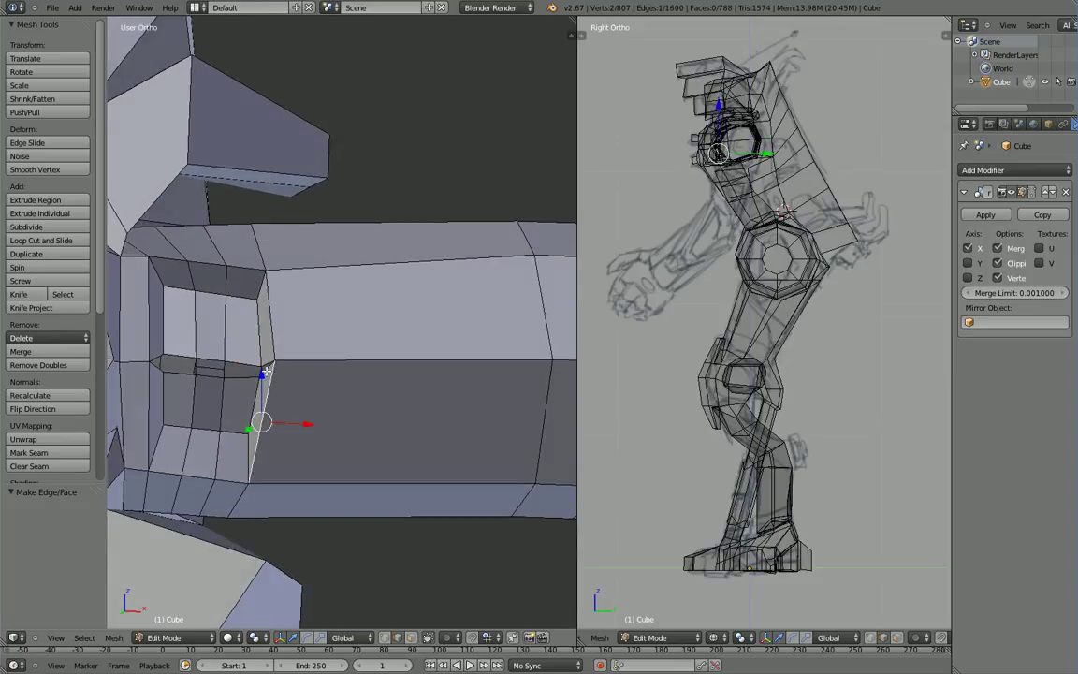
{"action": "right_click", "coordinate": [265, 372]}
{"action": "right_click", "coordinate": [228, 375], "text": "shift"}
{"action": "key", "text": "f"}
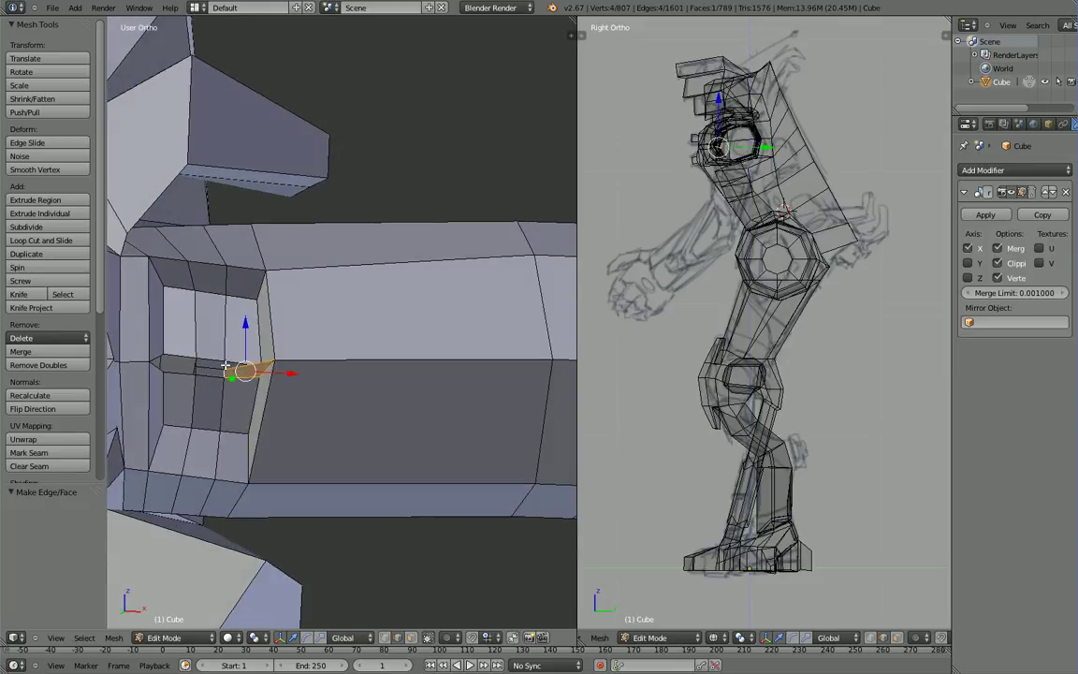
Step: Fill a face between the divider's back edge and the side-wall edge at its outer end
{"action": "right_click", "coordinate": [226, 367]}
{"action": "middle_click_drag", "start_coordinate": [226, 367], "coordinate": [267, 337]}
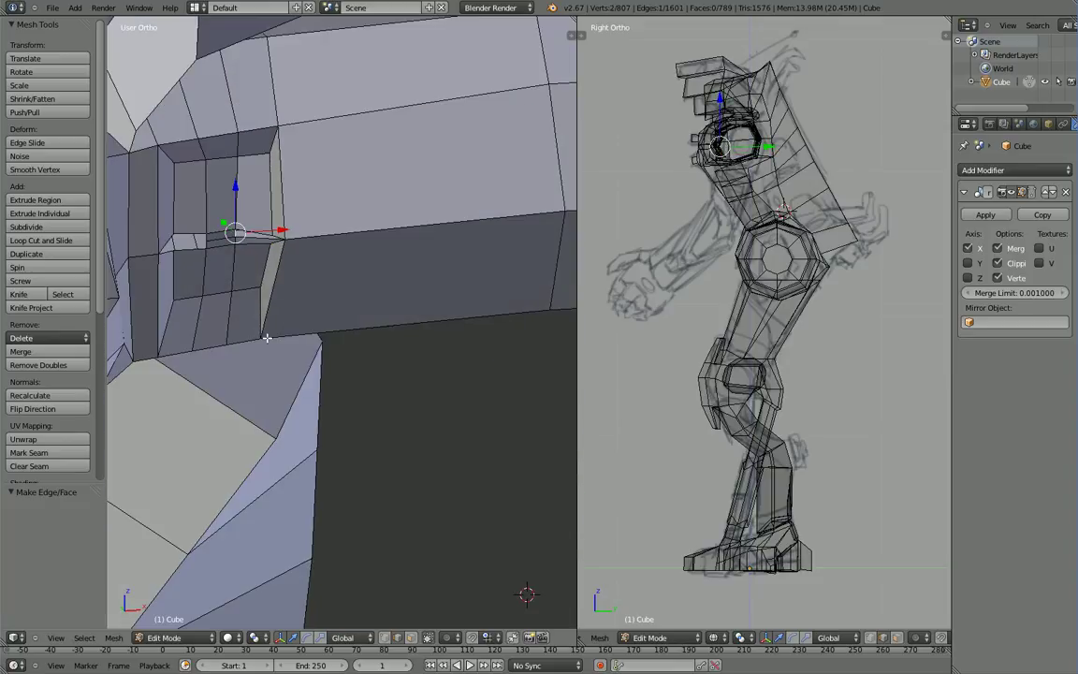
{"action": "right_click", "coordinate": [278, 238], "text": "shift"}
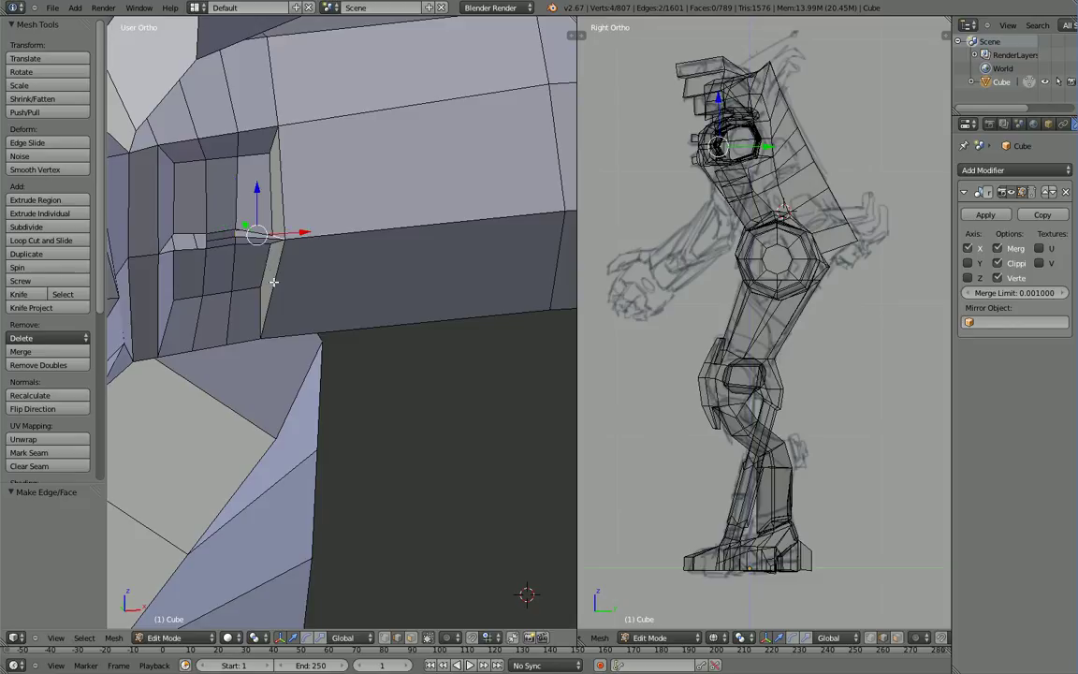
{"action": "key", "text": "f"}
Step: Fill a face between the two edges at the divider's inner end
{"action": "middle_click_drag", "start_coordinate": [274, 283], "coordinate": [252, 312]}
{"action": "right_click", "coordinate": [252, 372]}
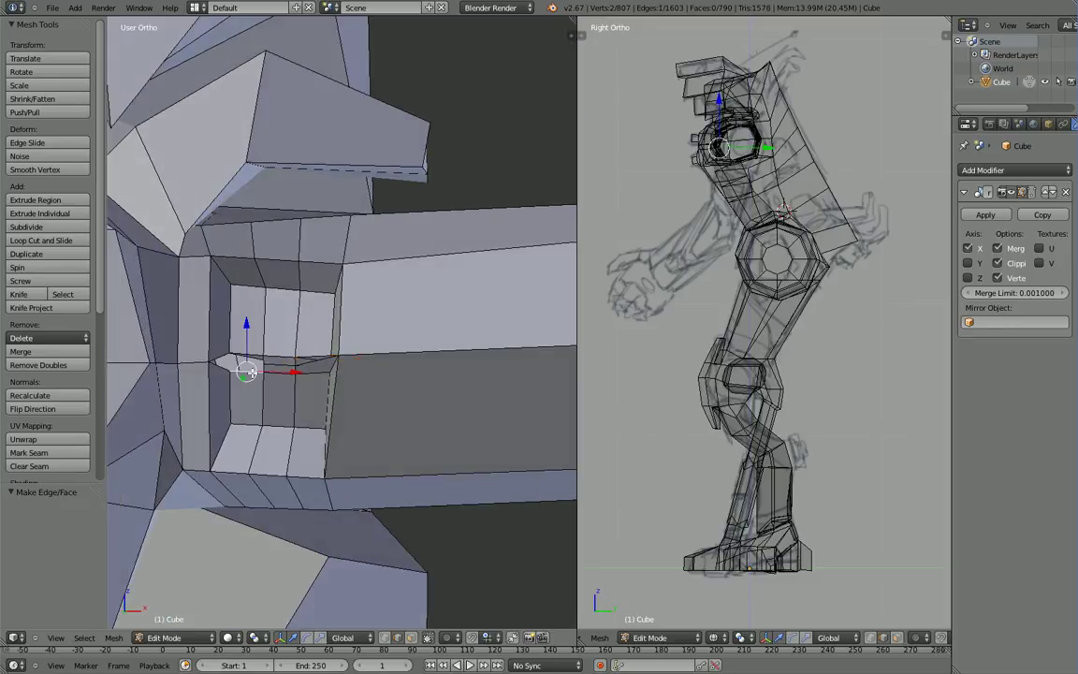
{"action": "right_click", "coordinate": [224, 369], "text": "shift"}
{"action": "key", "text": "f"}
Step: Try filling the upper gap at the divider's inner end with different edge pairs, and undo back past the last inner-end face
{"action": "right_click", "coordinate": [219, 360]}
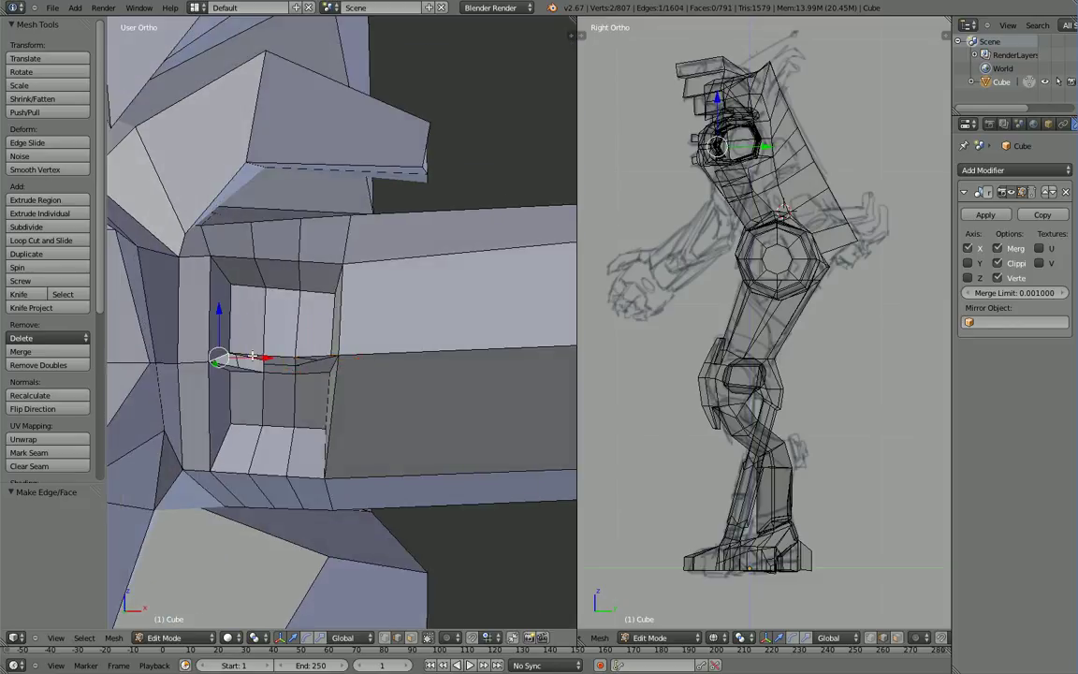
{"action": "right_click", "coordinate": [251, 357], "text": "shift"}
{"action": "middle_click_drag", "start_coordinate": [252, 358], "coordinate": [247, 372]}
{"action": "key", "text": "ctrl+z"}
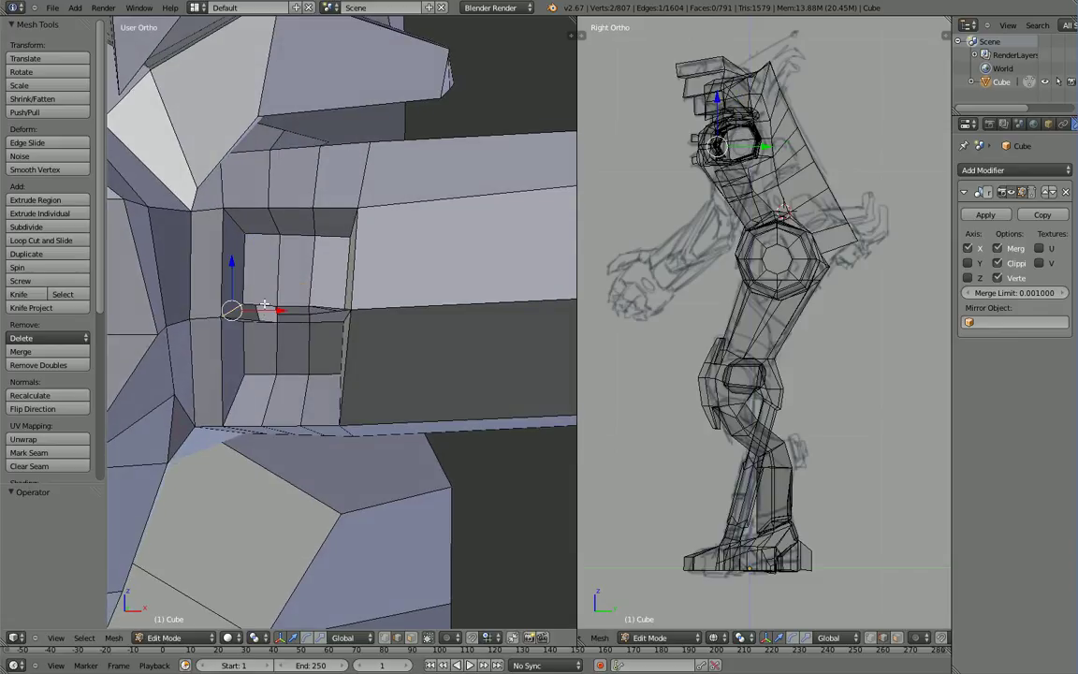
{"action": "right_click", "coordinate": [263, 308], "text": "shift"}
{"action": "key", "text": "f"}
{"action": "mouse_move", "coordinate": [259, 315]}
{"action": "middle_mouse_down"}
{"action": "mouse_move", "coordinate": [258, 349]}
{"action": "mouse_move", "coordinate": [265, 306]}
{"action": "middle_mouse_up"}
{"action": "key", "text": "ctrl+z"}
{"action": "right_click", "coordinate": [272, 324], "text": "shift"}
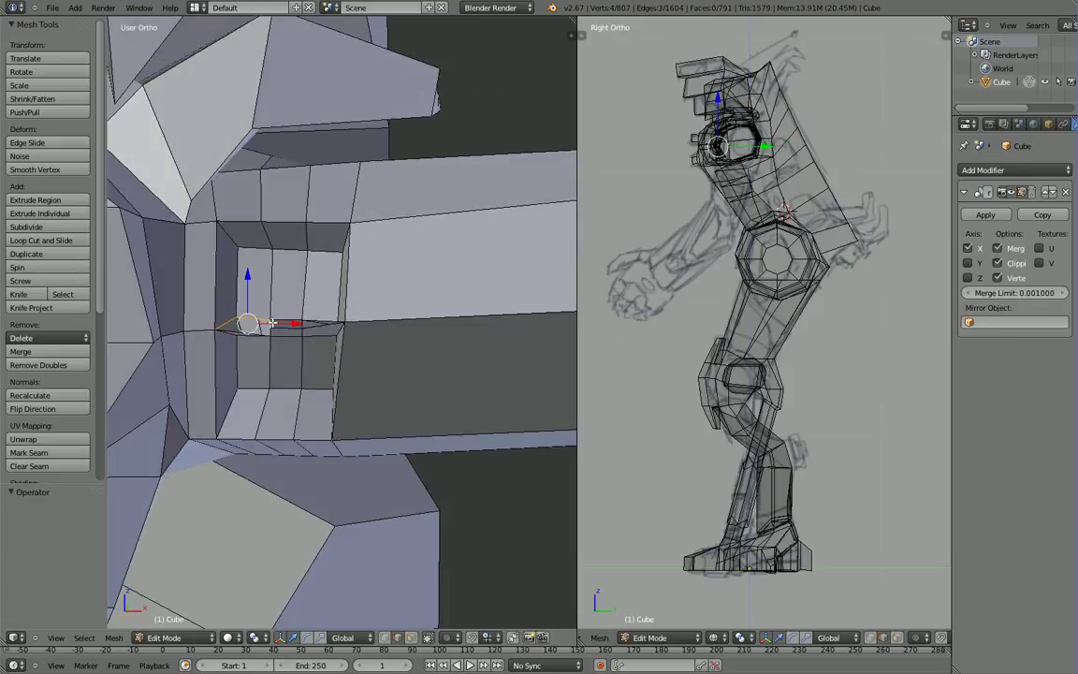
{"action": "key", "text": "f"}
{"action": "middle_click_drag", "start_coordinate": [272, 350], "coordinate": [270, 334]}
{"action": "key", "text": "ctrl+z"}
{"action": "key", "text": "ctrl+z"}
{"action": "key", "text": "ctrl+z"}
{"action": "key", "text": "ctrl+z"}
{"action": "key", "text": "ctrl+z"}
{"action": "key", "text": "ctrl+z"}
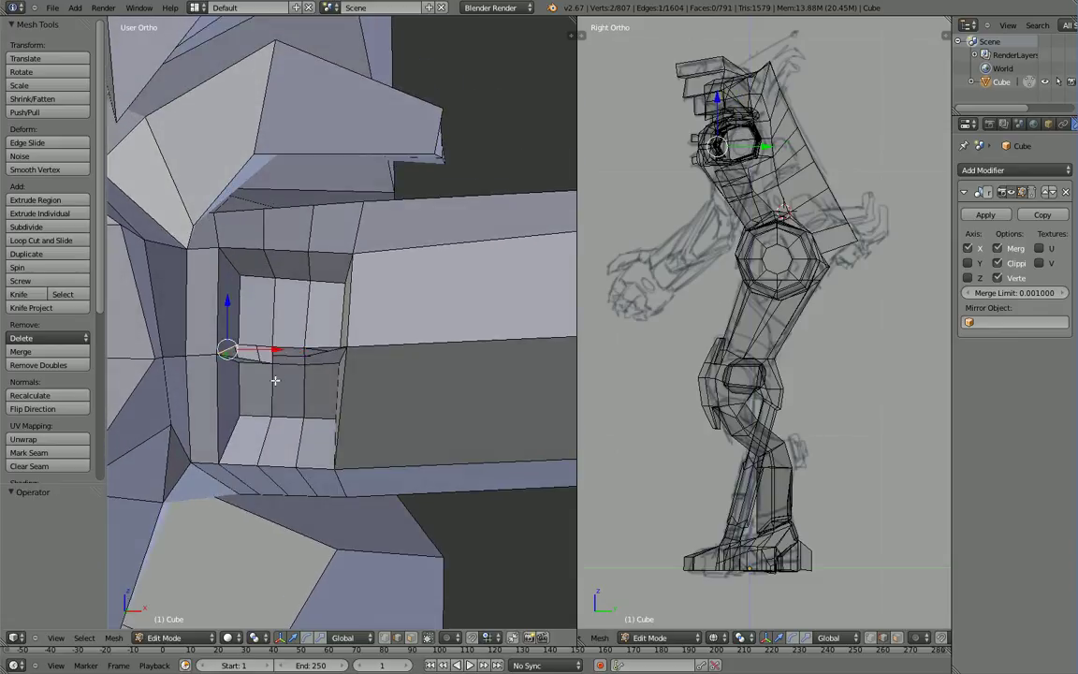
Step: Fill the two faces that close the divider's inner end using its lower and upper edge pairs
{"action": "right_click", "coordinate": [265, 360]}
{"action": "right_click", "coordinate": [230, 354], "text": "shift"}
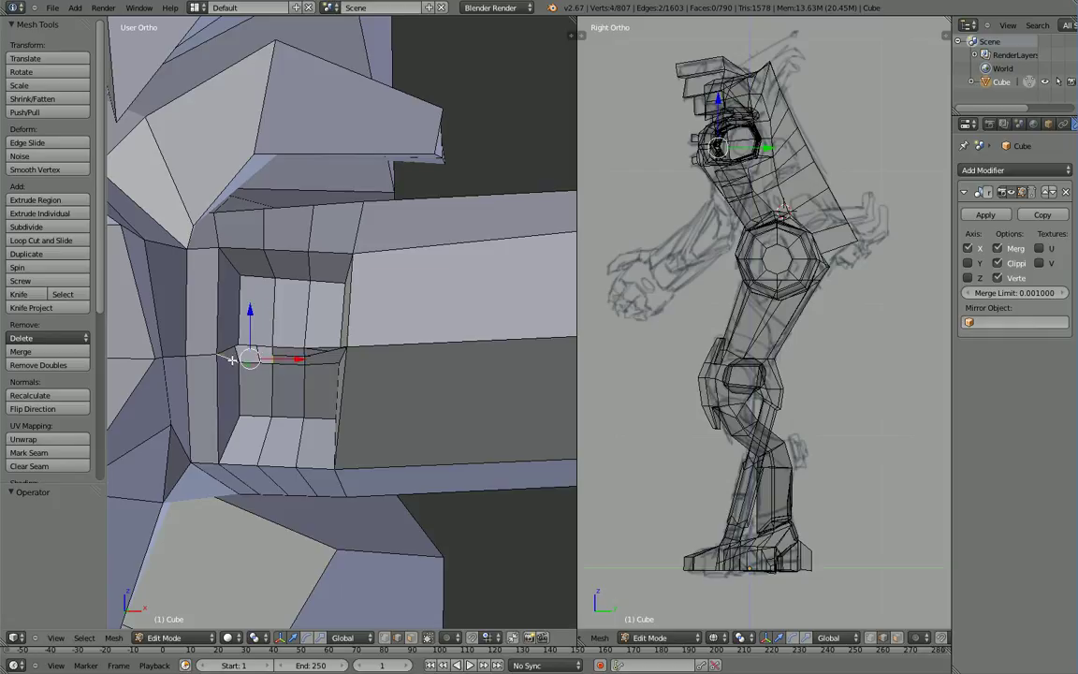
{"action": "key", "text": "f"}
{"action": "right_click", "coordinate": [275, 351], "text": "shift"}
{"action": "key", "text": "f"}
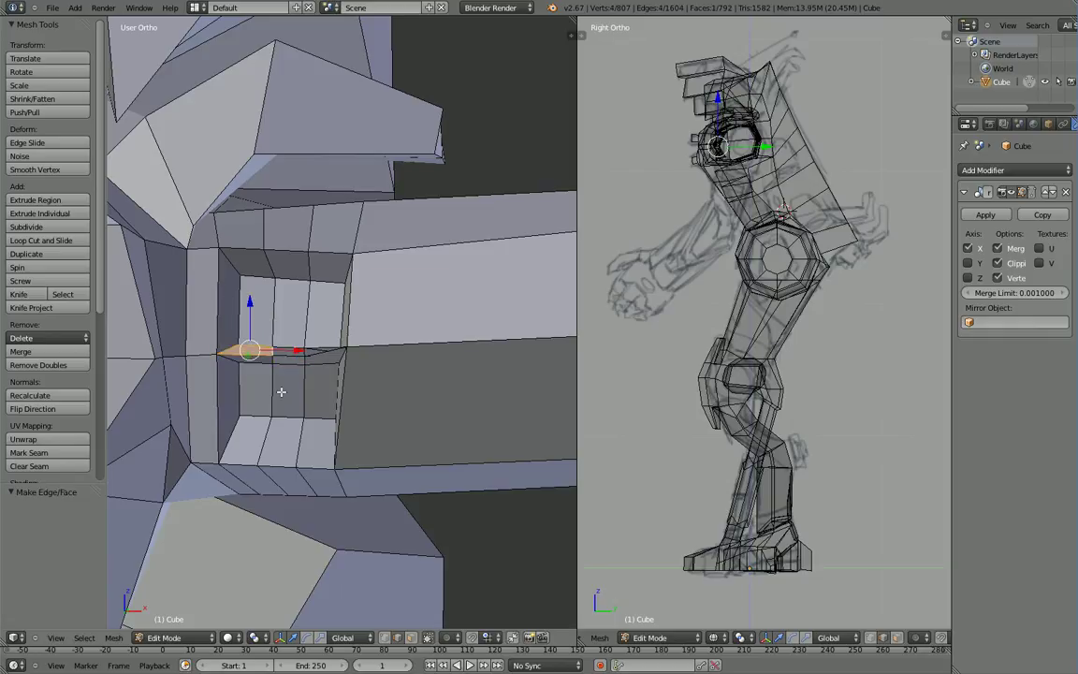
Step: Delete the narrow face at the divider's outer end and return to edge selection
{"action": "middle_click_drag", "start_coordinate": [282, 391], "coordinate": [267, 455]}
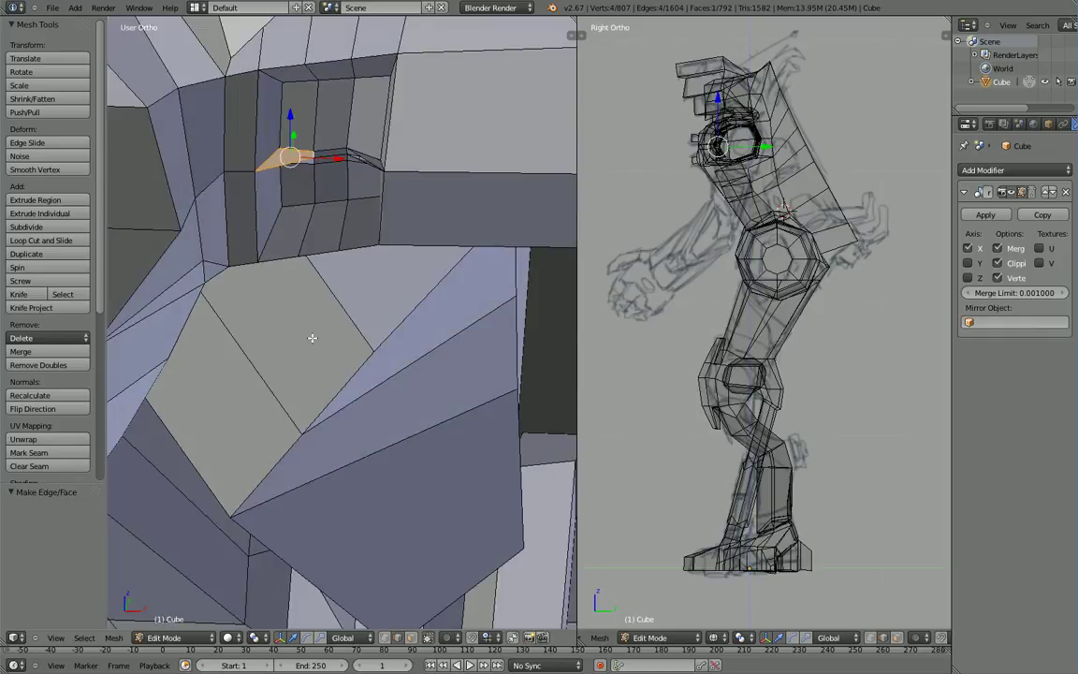
{"action": "middle_click_drag", "start_coordinate": [312, 338], "coordinate": [346, 317]}
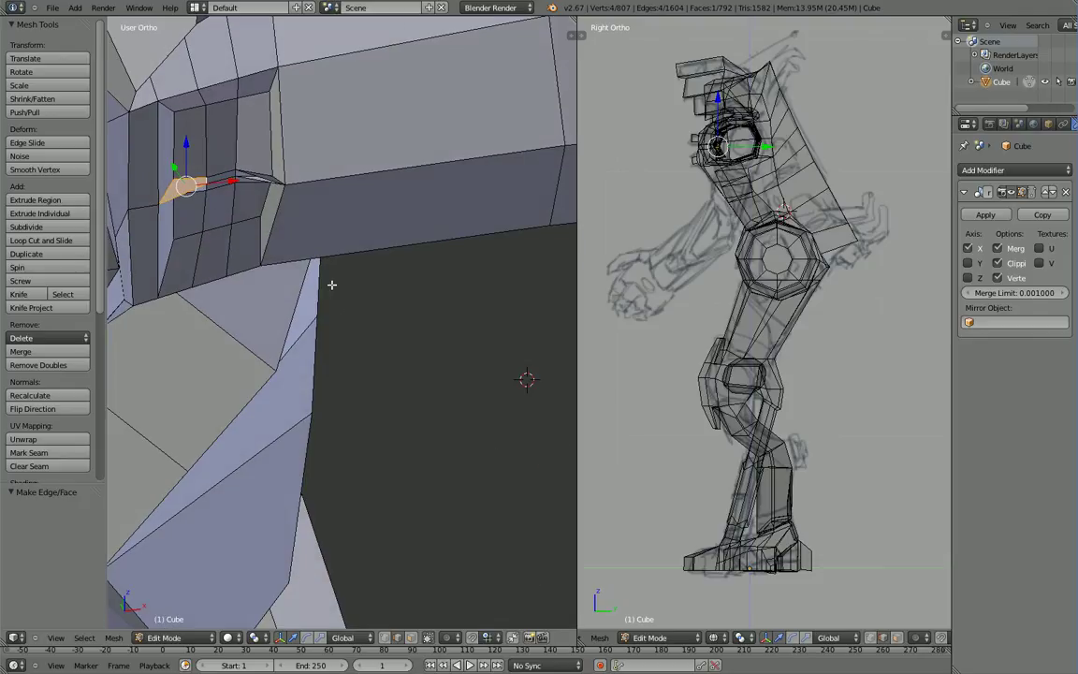
{"action": "right_click", "coordinate": [277, 177]}
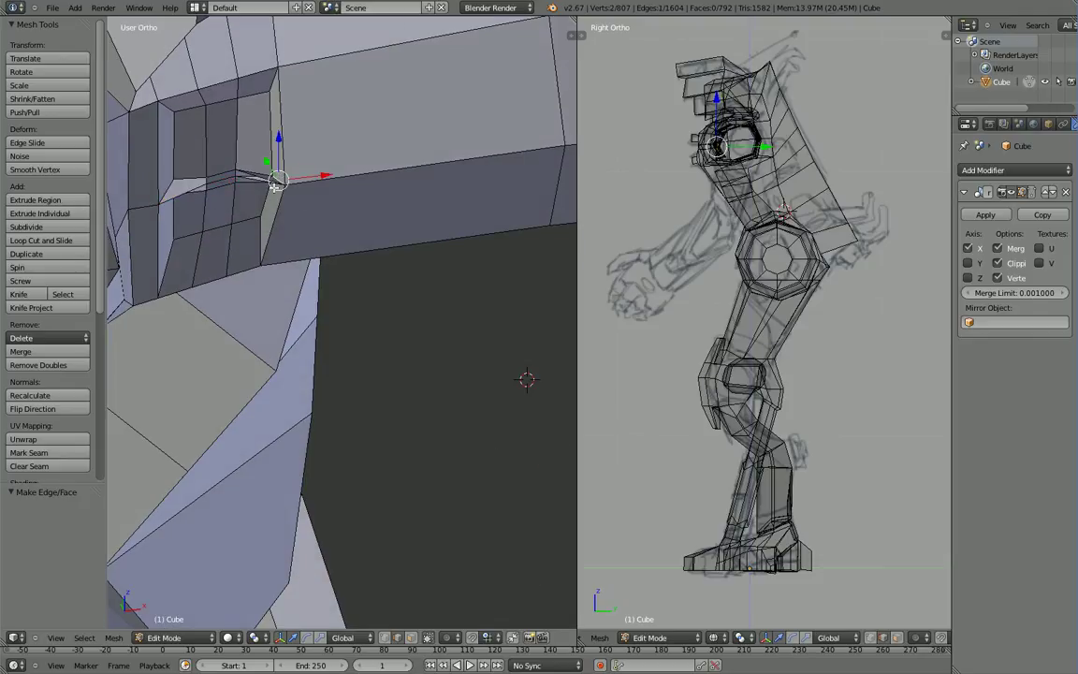
{"action": "left_click", "coordinate": [411, 637]}
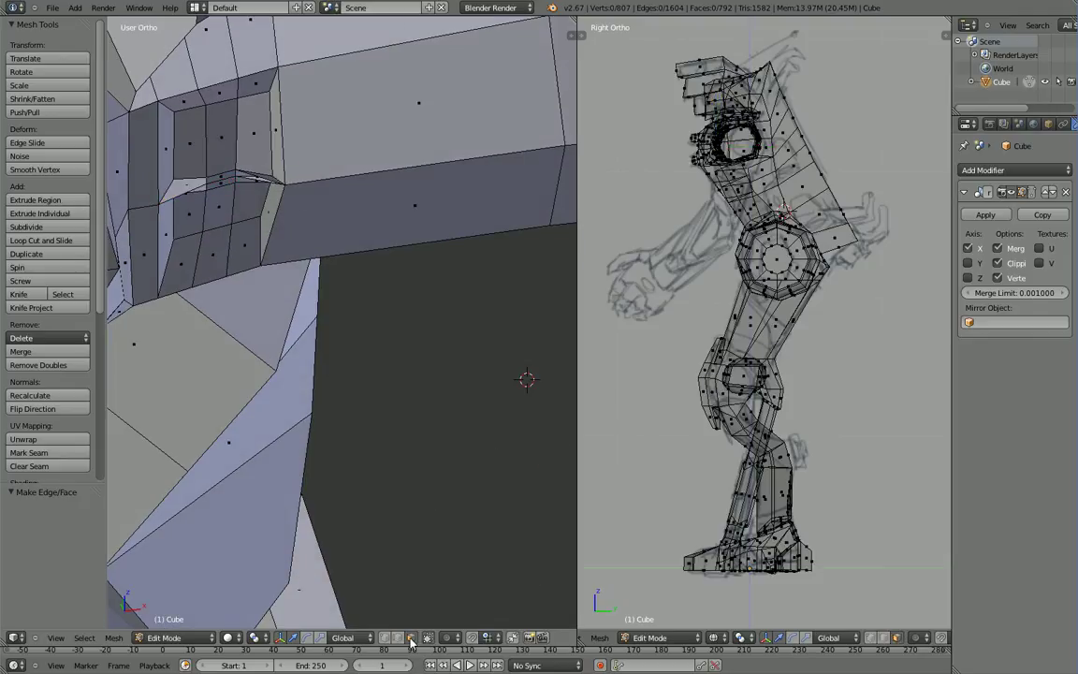
{"action": "right_click", "coordinate": [257, 178]}
{"action": "key", "text": "x"}
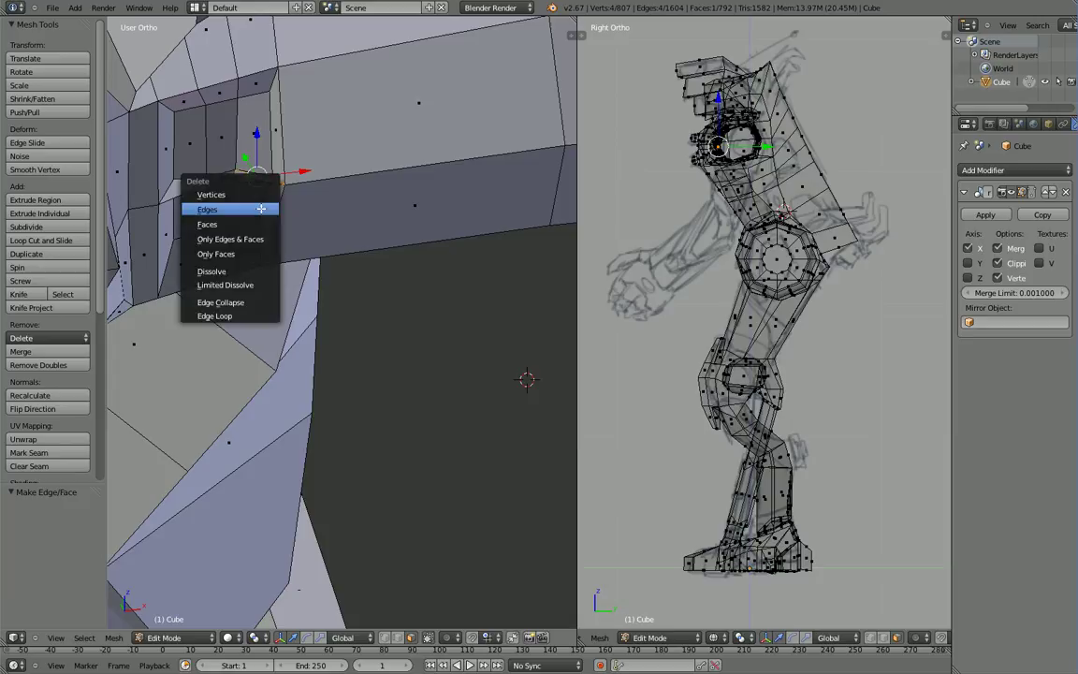
{"action": "left_click", "coordinate": [261, 205]}
{"action": "key", "text": "x"}
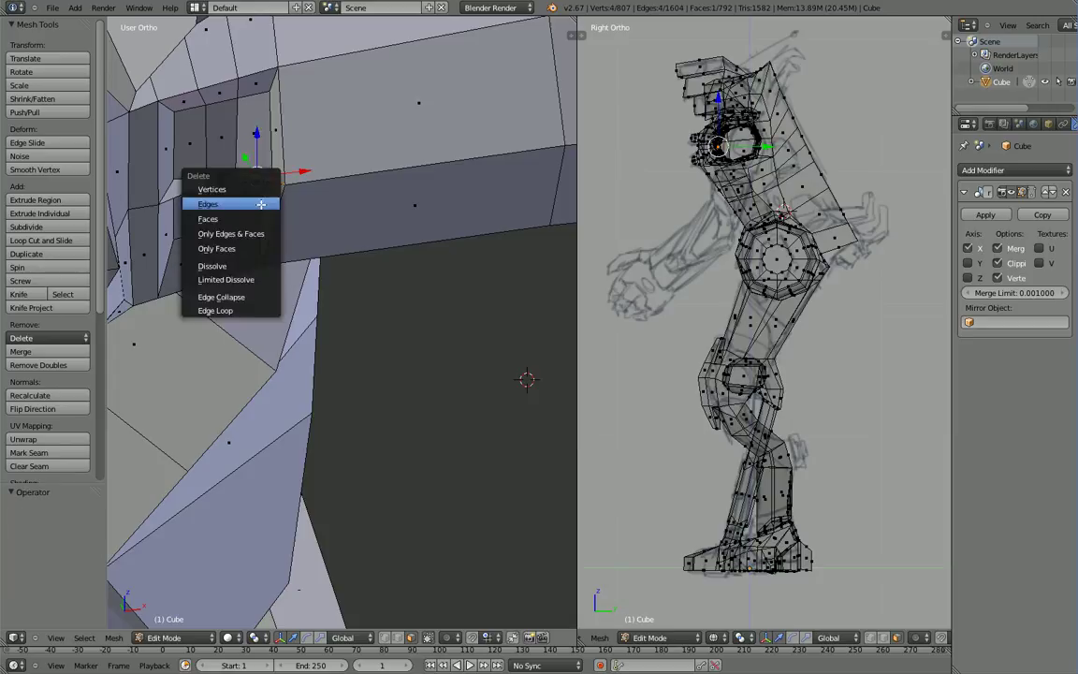
{"action": "left_click", "coordinate": [261, 218]}
{"action": "mouse_move", "coordinate": [261, 218]}
{"action": "middle_mouse_down"}
{"action": "mouse_move", "coordinate": [261, 188]}
{"action": "mouse_move", "coordinate": [273, 223]}
{"action": "middle_mouse_up"}
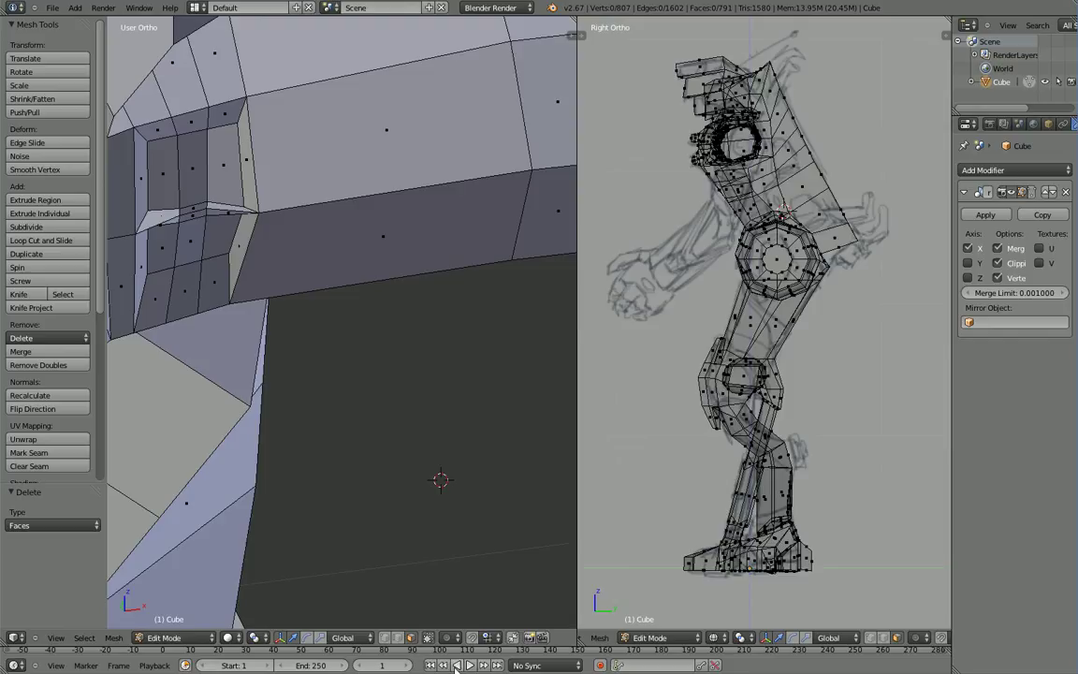
{"action": "left_click", "coordinate": [398, 637]}
Step: Try filling the gap at the divider's outer end between the side-wall and back edges, and undo it
{"action": "right_click", "coordinate": [229, 203]}
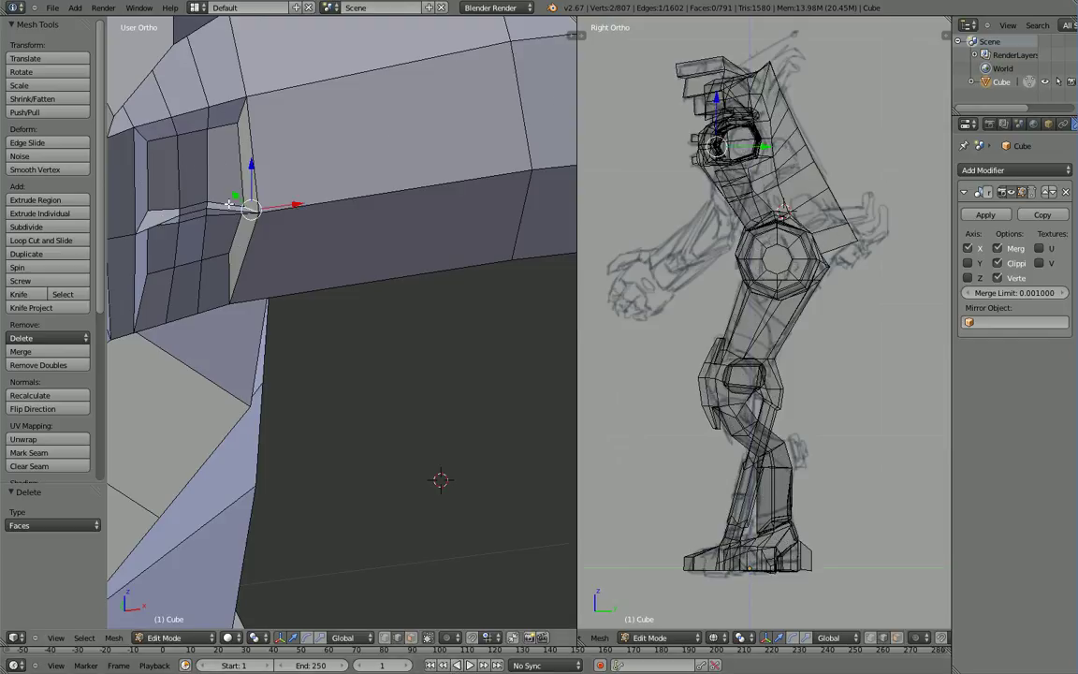
{"action": "right_click", "coordinate": [208, 206], "text": "shift"}
{"action": "key", "text": "f"}
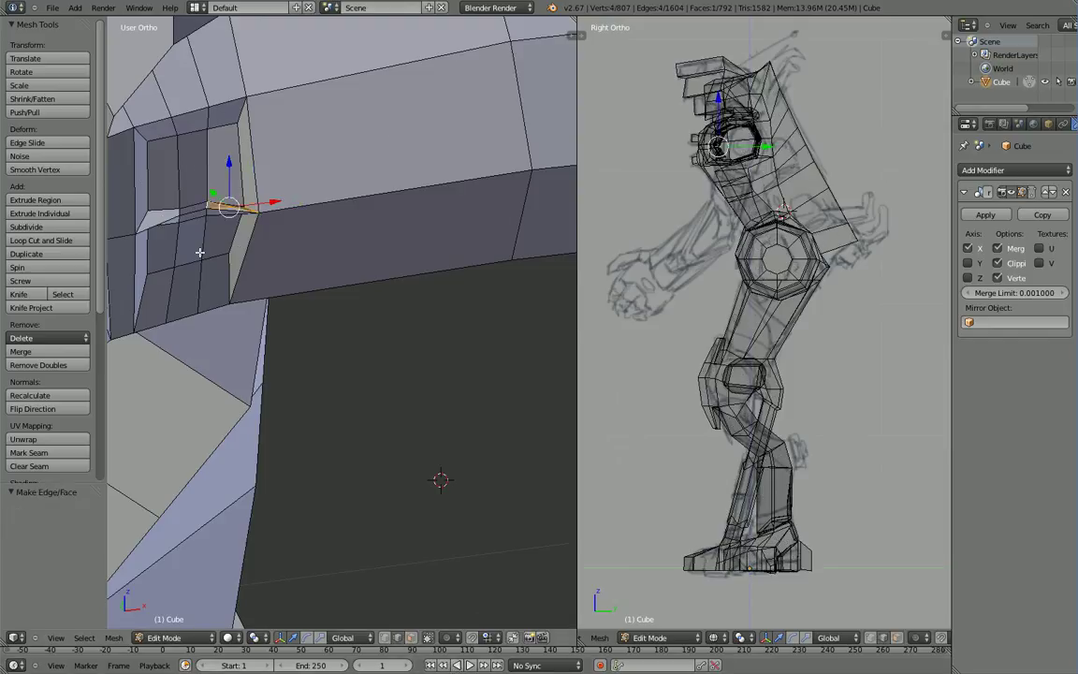
{"action": "middle_click_drag", "start_coordinate": [200, 253], "coordinate": [198, 290]}
{"action": "key", "text": "ctrl+z"}
Step: Move the divider's middle edge -0.07725 along the Y axis
{"action": "right_click", "coordinate": [267, 225]}
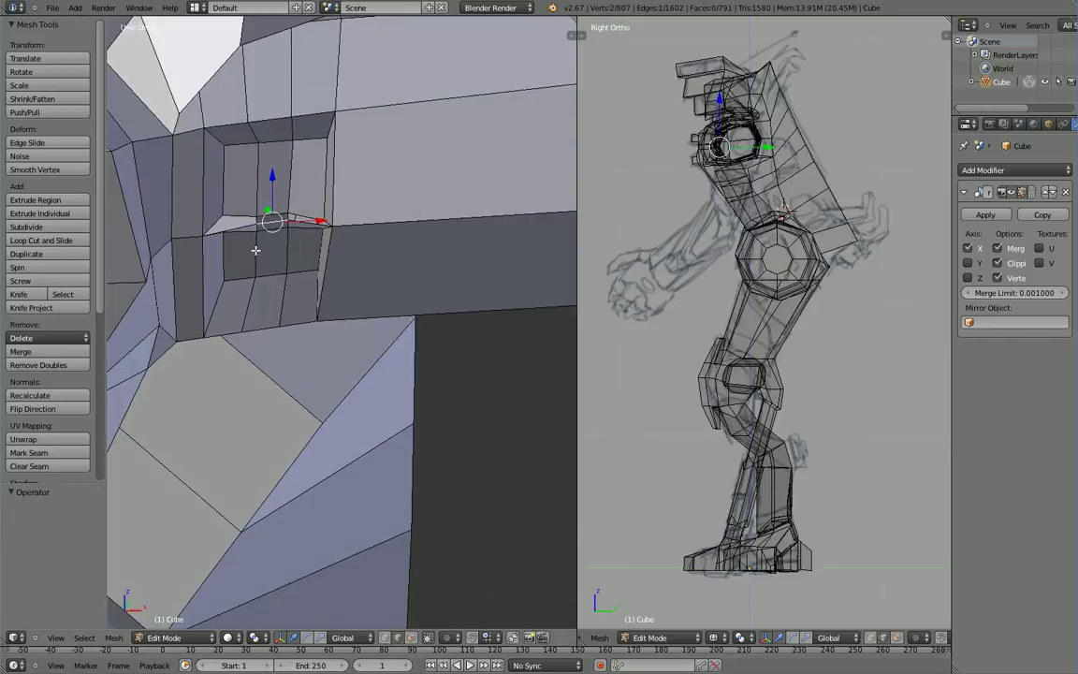
{"action": "middle_click_drag", "start_coordinate": [256, 250], "coordinate": [187, 258]}
{"action": "left_click_drag", "start_coordinate": [430, 171], "coordinate": [398, 197]}
{"action": "middle_click_drag", "start_coordinate": [403, 199], "coordinate": [475, 274]}
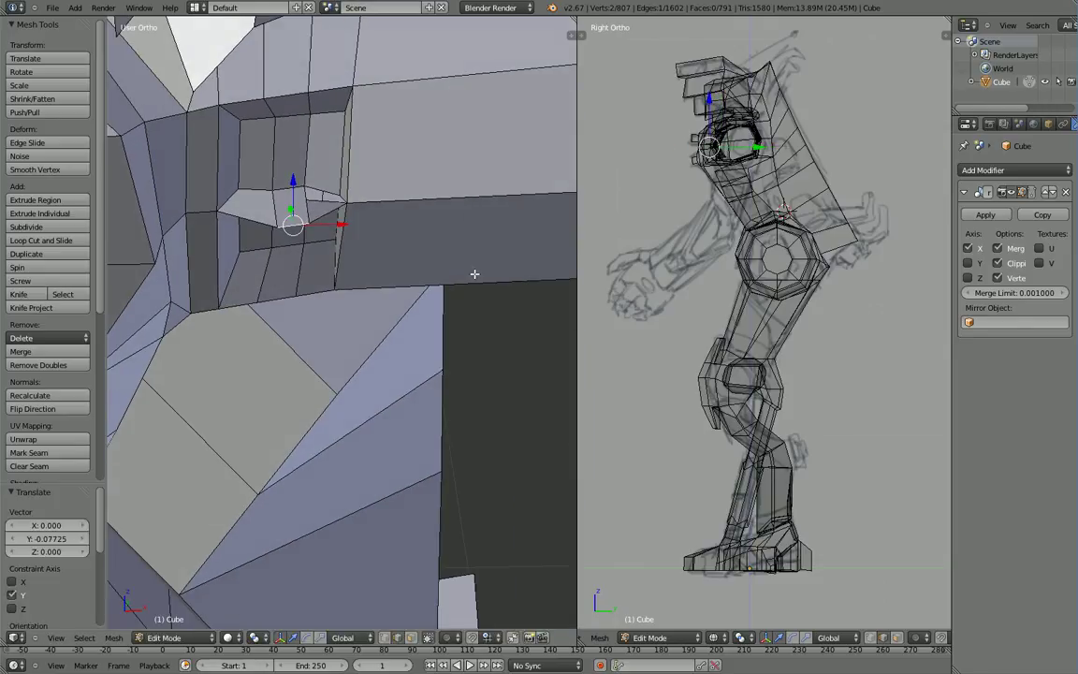
Step: Fill the open face at the divider's outer end between the two remaining edges
{"action": "right_click", "coordinate": [309, 208]}
{"action": "right_click", "coordinate": [342, 195], "text": "shift"}
{"action": "key", "text": "f"}
{"action": "middle_click_drag", "start_coordinate": [341, 274], "coordinate": [310, 388]}
Step: Scale the divider's upper and lower middle edges apart by 1.972 along the Z axis
{"action": "right_click", "coordinate": [350, 321]}
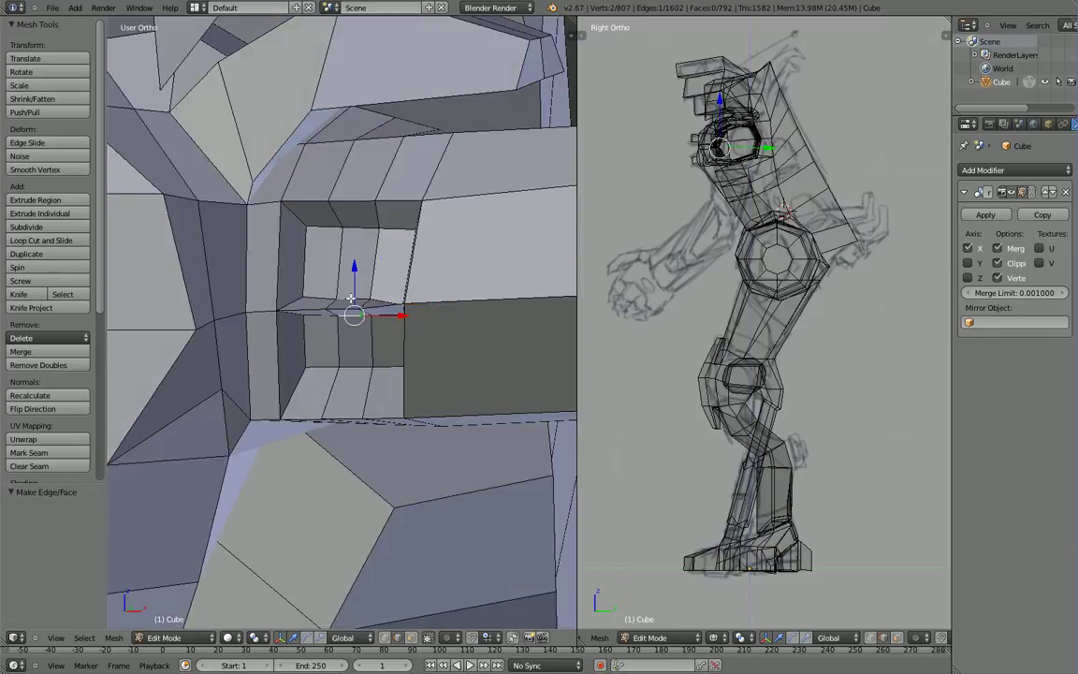
{"action": "right_click", "coordinate": [351, 297], "text": "shift"}
{"action": "key", "text": "s"}
{"action": "key", "text": "y"}
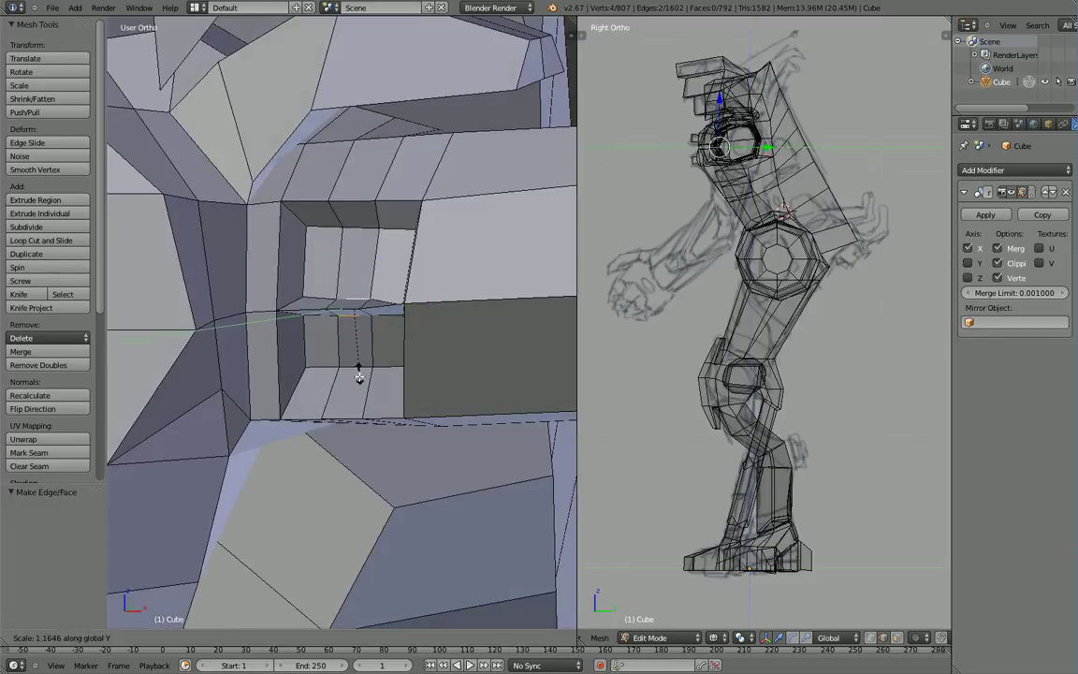
{"action": "left_click", "coordinate": [359, 420]}
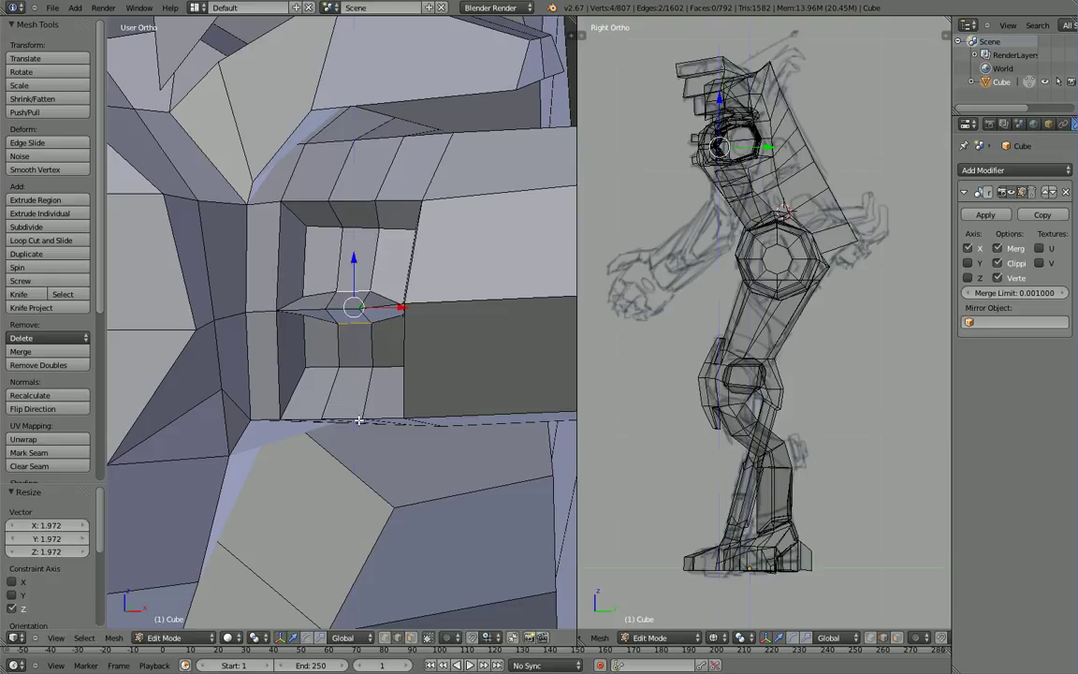
Step: In vertex selection, move the vertex at the divider's inner end 0.008381 along the Y axis
{"action": "middle_click_drag", "start_coordinate": [344, 356], "coordinate": [321, 379]}
{"action": "right_click", "coordinate": [371, 242]}
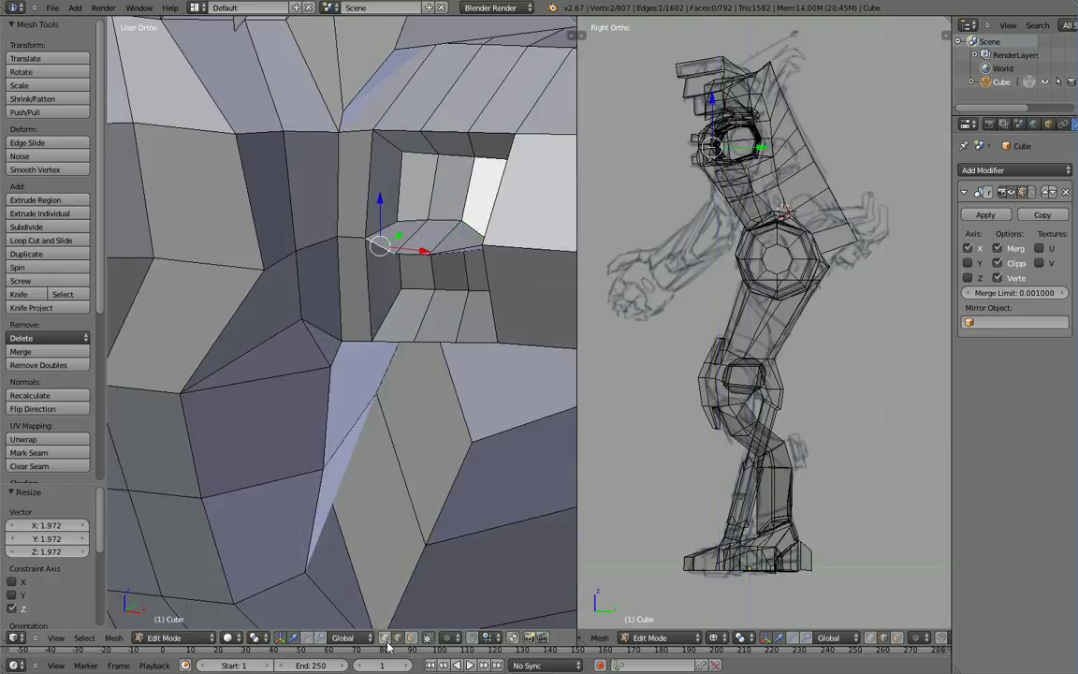
{"action": "right_click", "coordinate": [369, 242]}
{"action": "key", "text": "g"}
{"action": "key", "text": "y"}
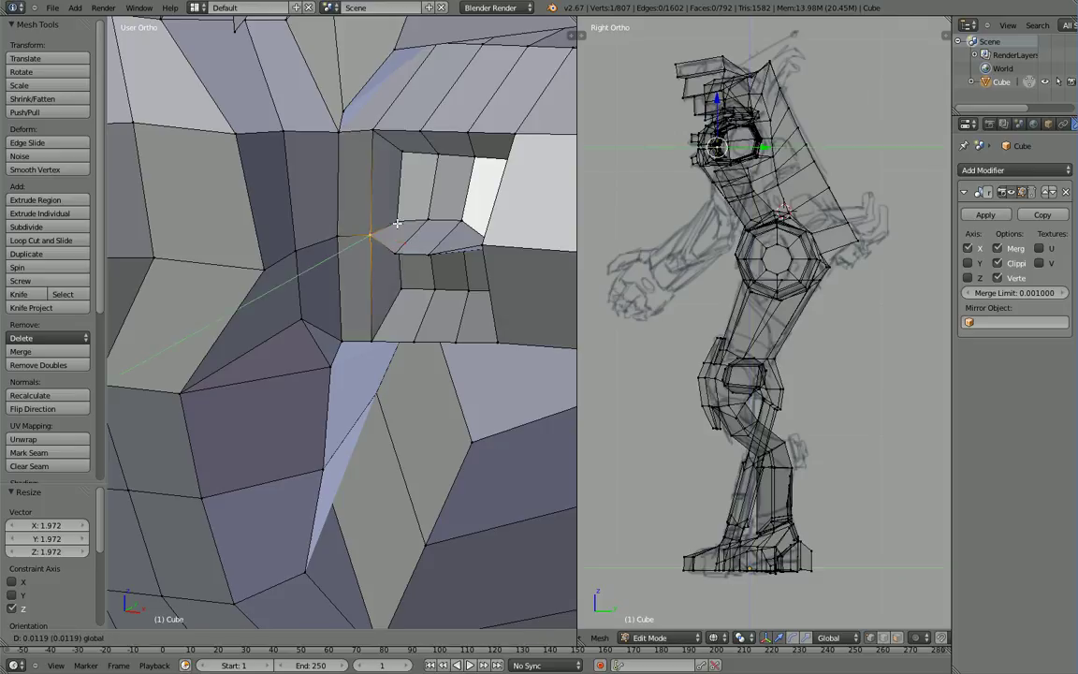
{"action": "left_click", "coordinate": [399, 236]}
Step: Move the divider's two front middle vertices along the Y axis by 0.02834 and another 0.02094
{"action": "right_click", "coordinate": [405, 257]}
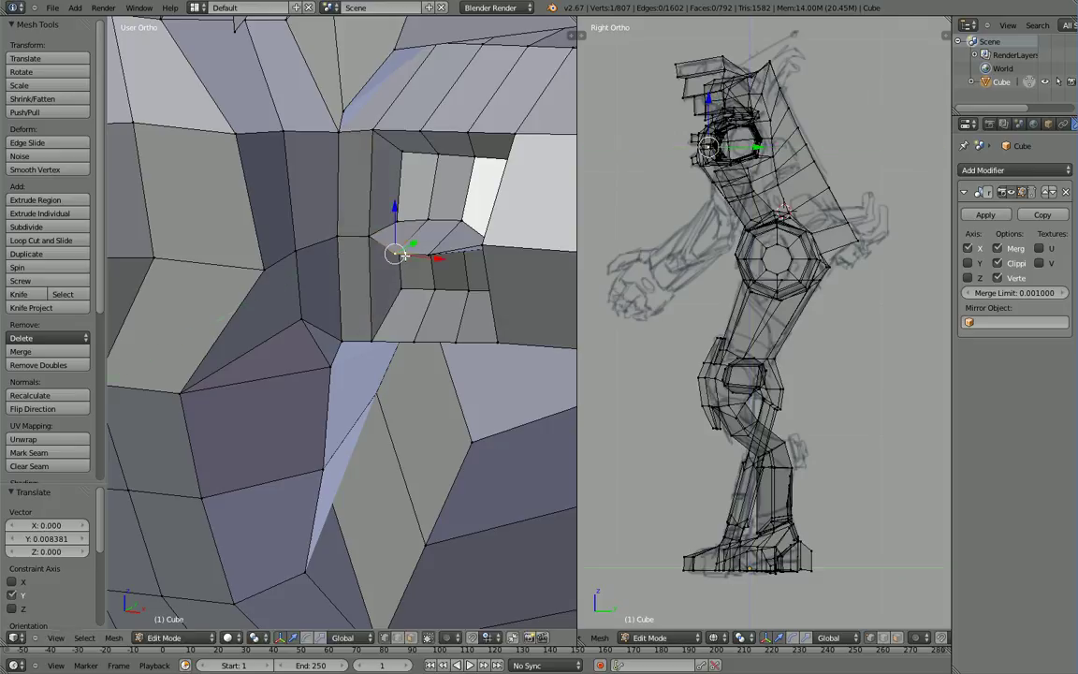
{"action": "right_click", "coordinate": [429, 253], "text": "shift"}
{"action": "left_click_drag", "start_coordinate": [431, 243], "coordinate": [444, 233]}
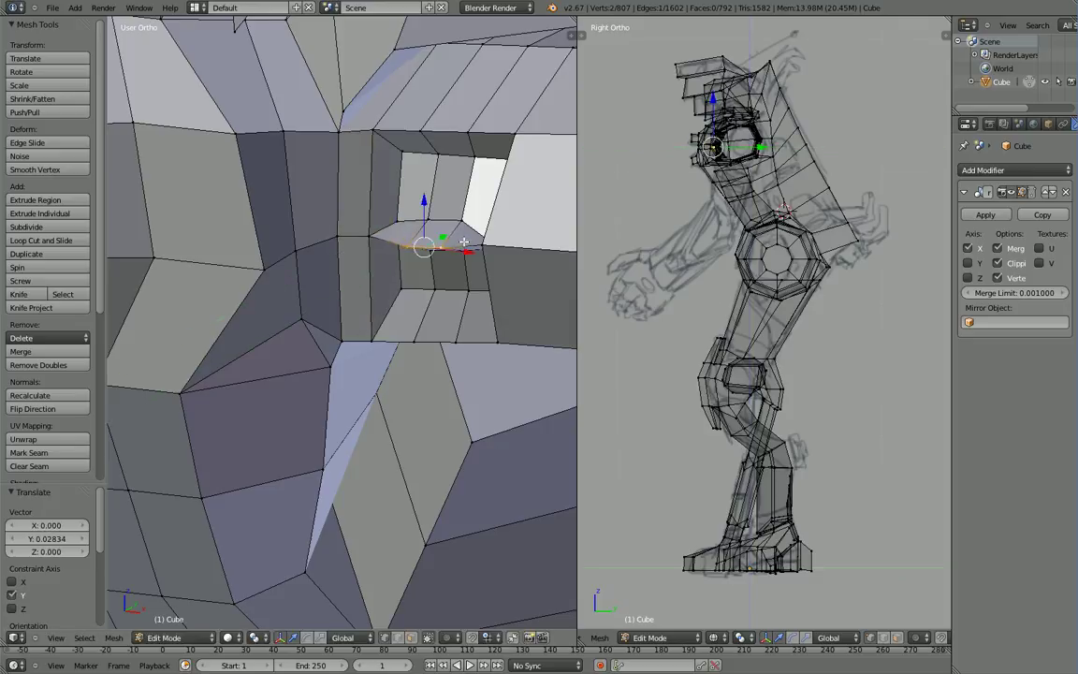
{"action": "middle_click_drag", "start_coordinate": [445, 233], "coordinate": [411, 190]}
{"action": "left_click_drag", "start_coordinate": [375, 138], "coordinate": [379, 124]}
{"action": "middle_click_drag", "start_coordinate": [362, 163], "coordinate": [410, 133]}
{"action": "middle_click_drag", "start_coordinate": [374, 198], "coordinate": [371, 208]}
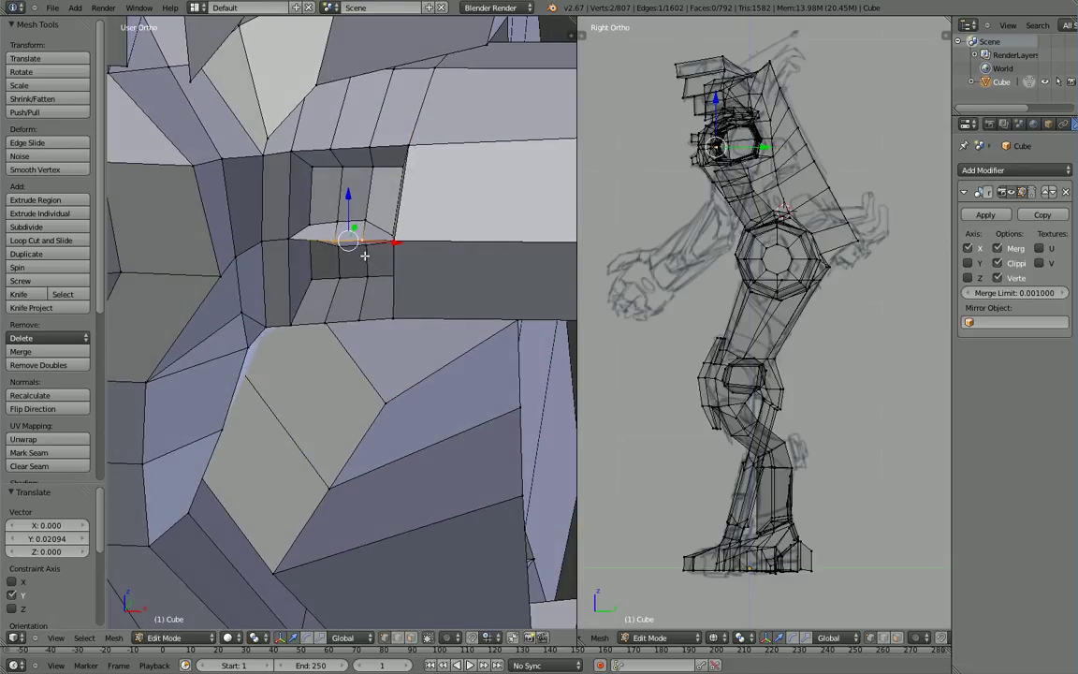
Step: Select all vertices of the central divider, including both ends, and move them slightly up along the Z axis
{"action": "right_click", "coordinate": [366, 245]}
{"action": "right_click", "coordinate": [337, 245], "text": "shift"}
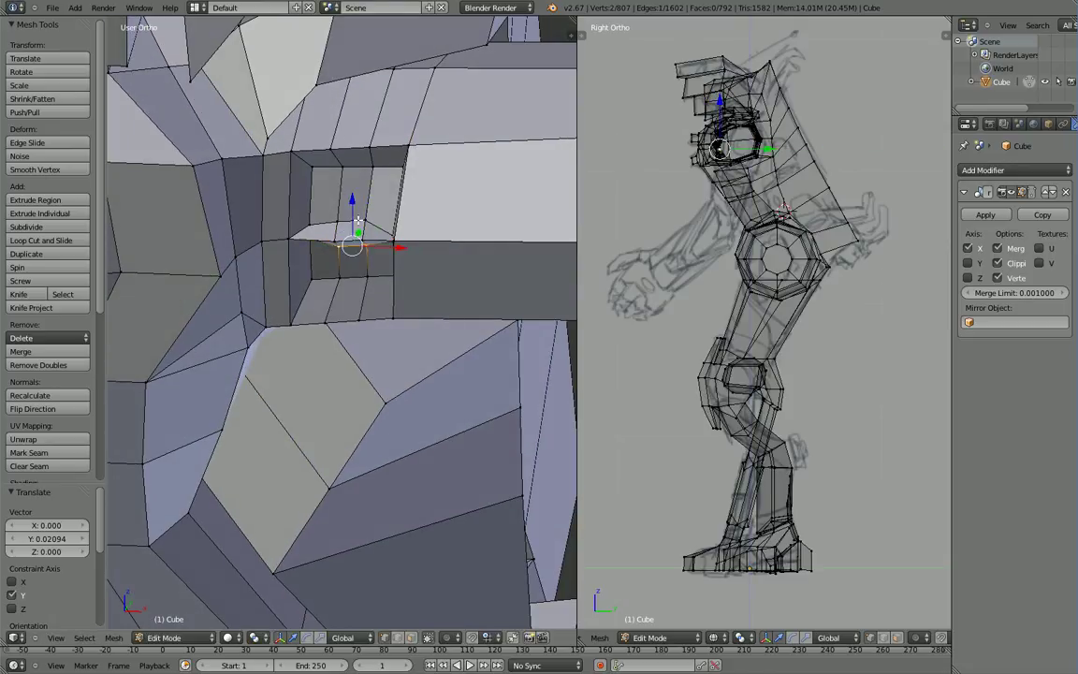
{"action": "right_click", "coordinate": [368, 222], "text": "shift"}
{"action": "right_click", "coordinate": [368, 239], "text": "shift"}
{"action": "right_click", "coordinate": [345, 226], "text": "shift"}
{"action": "right_click", "coordinate": [335, 242], "text": "shift"}
{"action": "right_click", "coordinate": [294, 238], "text": "shift"}
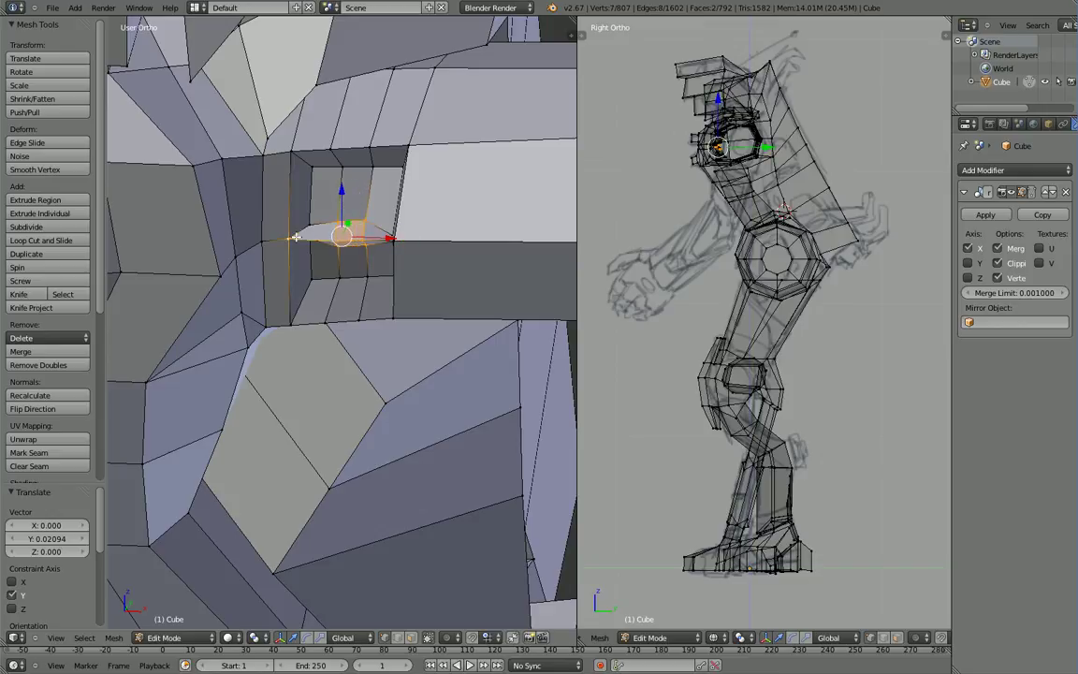
{"action": "right_click", "coordinate": [305, 228], "text": "shift"}
{"action": "middle_click_drag", "start_coordinate": [304, 229], "coordinate": [315, 247]}
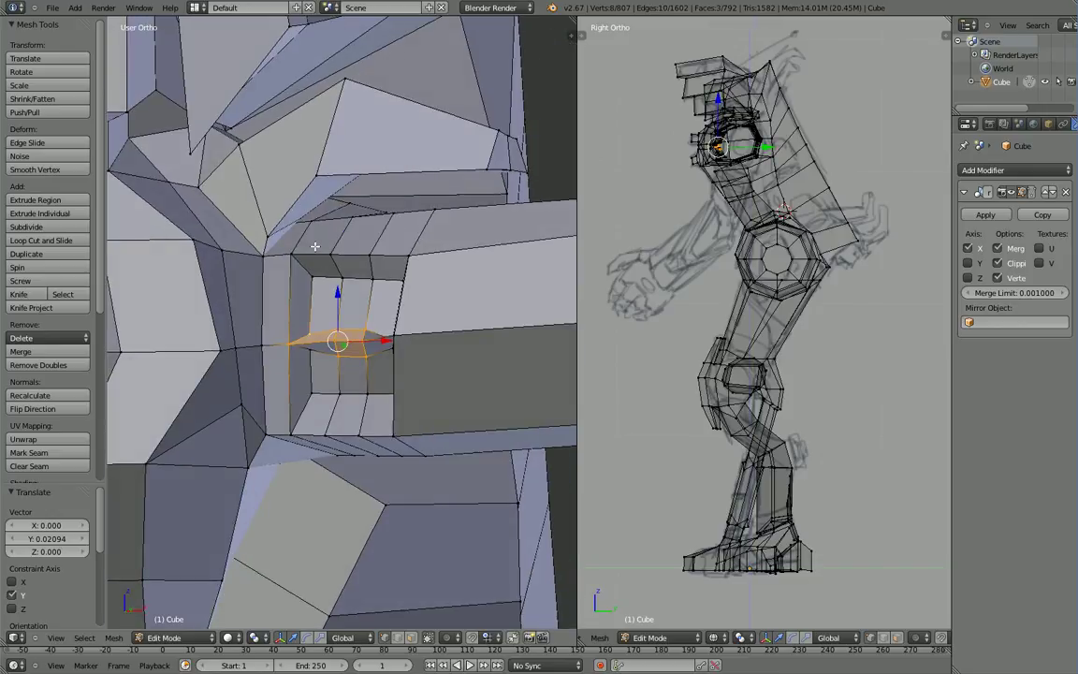
{"action": "right_click", "coordinate": [312, 350], "text": "shift"}
{"action": "middle_click_drag", "start_coordinate": [312, 350], "coordinate": [243, 347]}
{"action": "right_click", "coordinate": [244, 326], "text": "shift"}
{"action": "right_click", "coordinate": [252, 324], "text": "shift"}
{"action": "right_click", "coordinate": [255, 259], "text": "shift"}
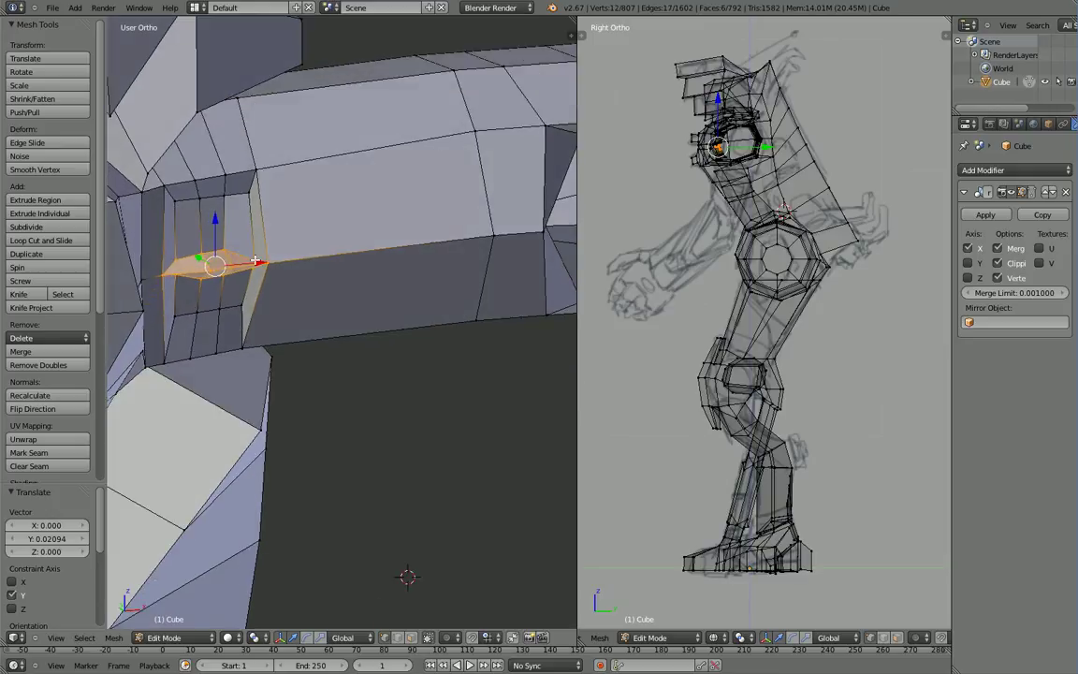
{"action": "left_click_drag", "start_coordinate": [217, 224], "coordinate": [216, 214]}
Step: Move the single vertex at the divider's outer end 0.01398 up along the Z axis
{"action": "middle_click_drag", "start_coordinate": [265, 308], "coordinate": [257, 318]}
{"action": "right_click", "coordinate": [268, 232]}
{"action": "left_click_drag", "start_coordinate": [275, 204], "coordinate": [275, 195]}
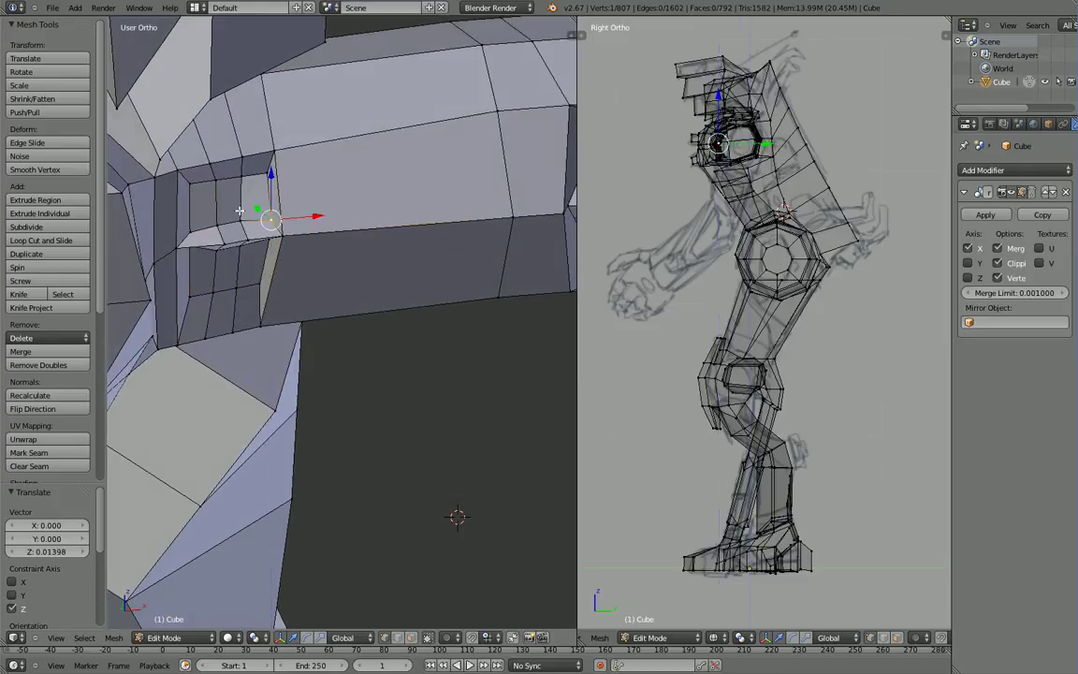
Step: Select the vertex at the divider's recessed inner corner and move it along Z by 0.008542 and another -0.01493
{"action": "right_click", "coordinate": [192, 232]}
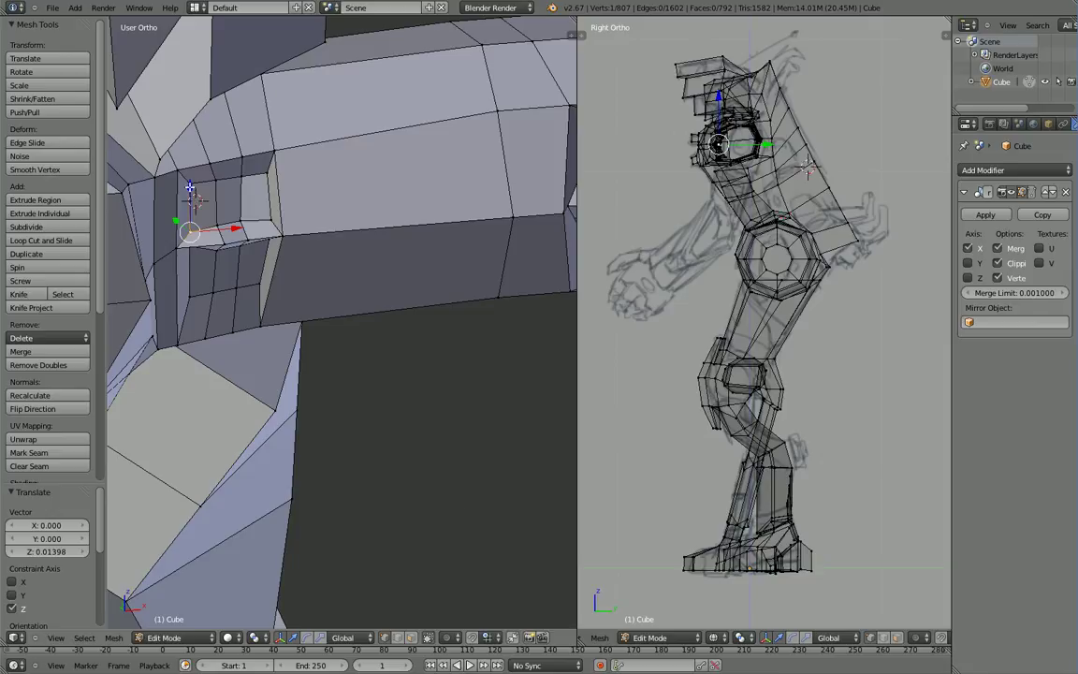
{"action": "left_click_drag", "start_coordinate": [190, 188], "coordinate": [190, 183]}
{"action": "middle_click_drag", "start_coordinate": [186, 212], "coordinate": [201, 234]}
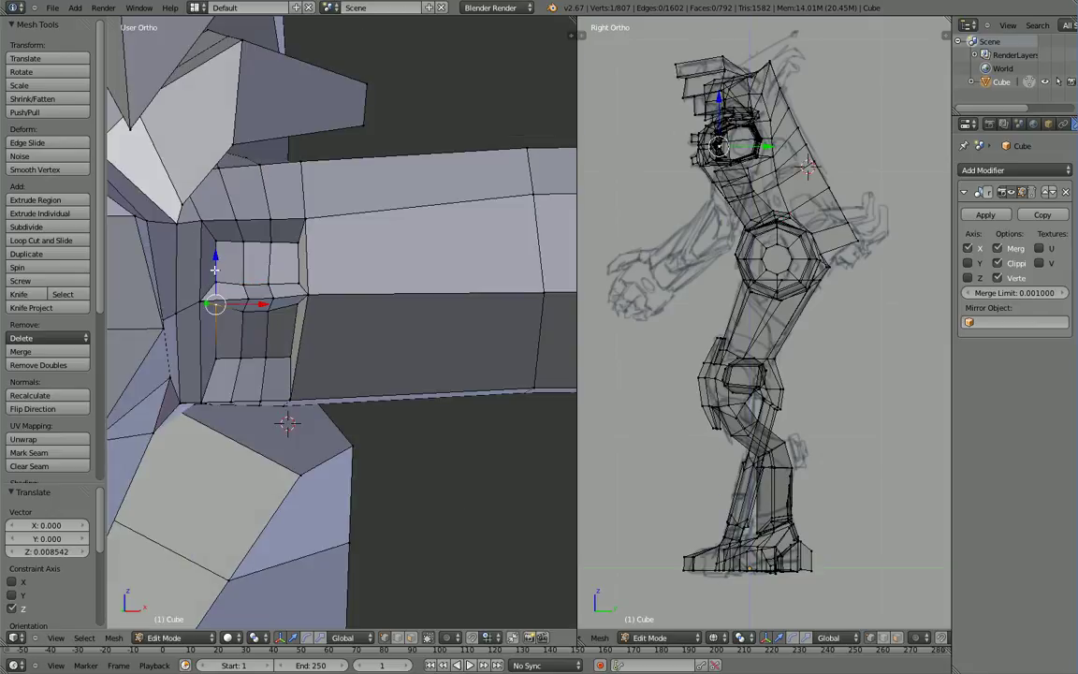
{"action": "key", "text": "g"}
{"action": "key", "text": "z"}
{"action": "left_click_drag", "start_coordinate": [214, 275], "coordinate": [214, 275]}
Step: Move the vertex at the divider's recessed outer corner -0.01269 along the Z axis and check the shape in Object Mode
{"action": "right_click", "coordinate": [299, 308]}
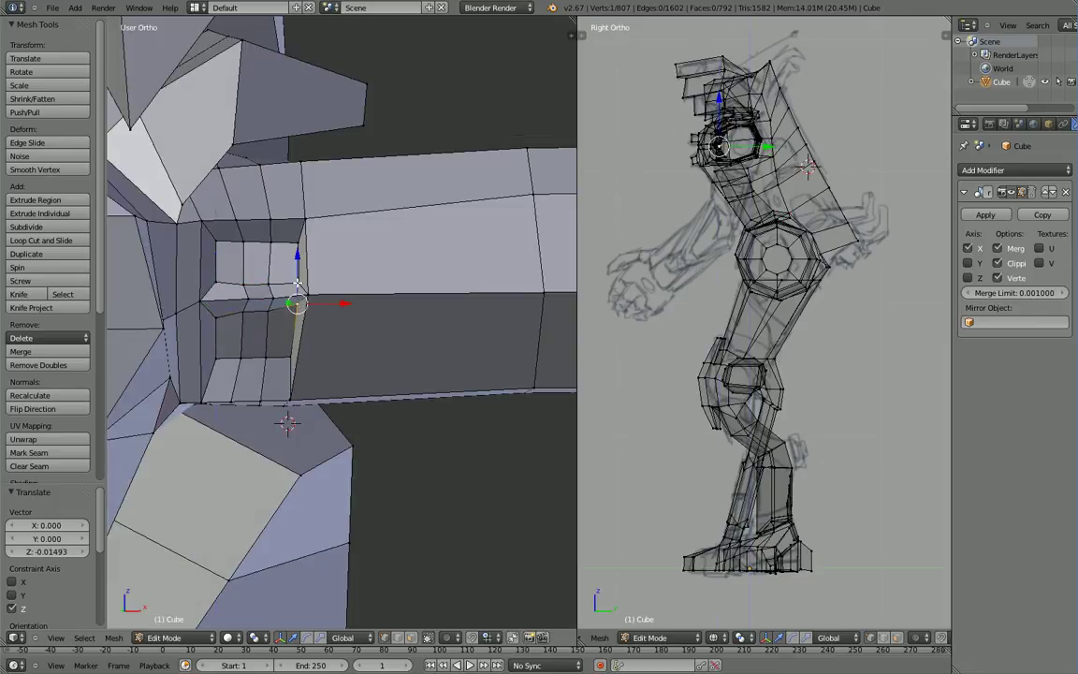
{"action": "left_click_drag", "start_coordinate": [297, 259], "coordinate": [297, 269]}
{"action": "scroll", "coordinate": [408, 444], "scroll_direction": "down", "scroll_amount": 5}
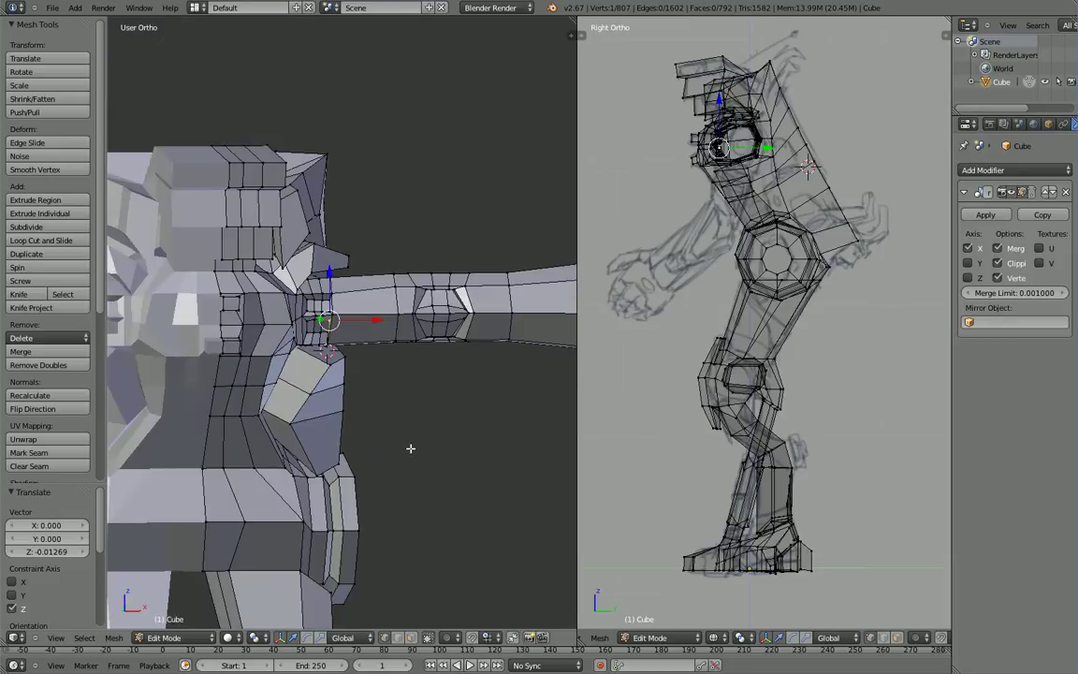
{"action": "middle_click_drag", "start_coordinate": [411, 448], "coordinate": [320, 455]}
{"action": "key", "text": "Tab"}
{"action": "key", "text": "Tab"}
Step: In front wireframe view, select the edge loop around the arm just before the elbow detail and move it -0.08557 along X
{"action": "key", "text": "KP_1"}
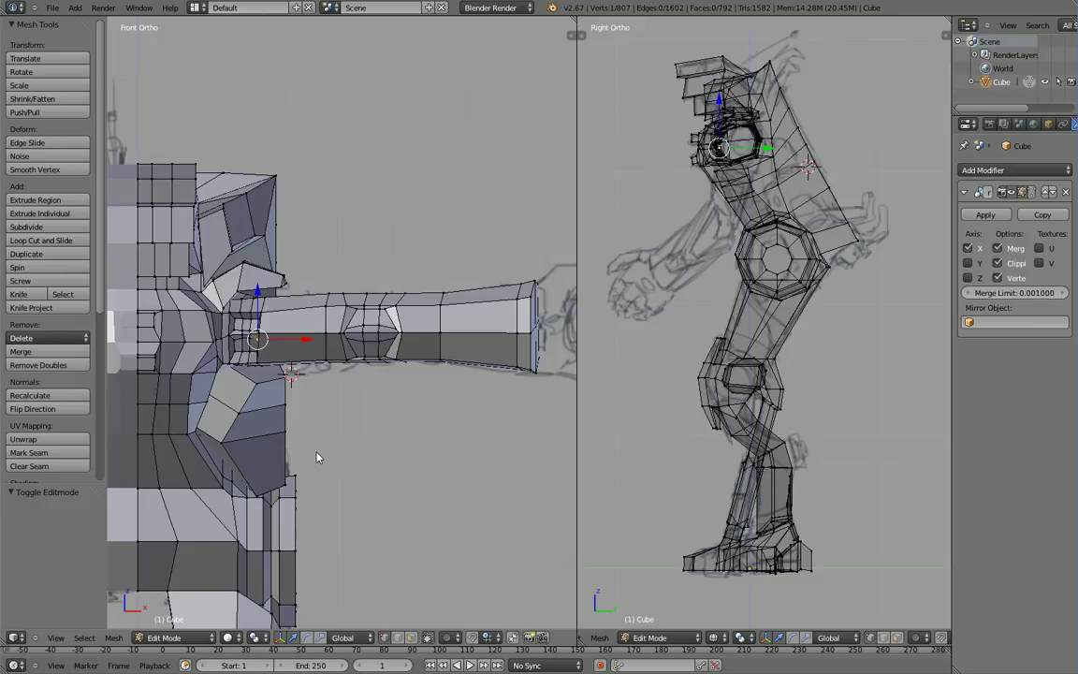
{"action": "key", "text": "z"}
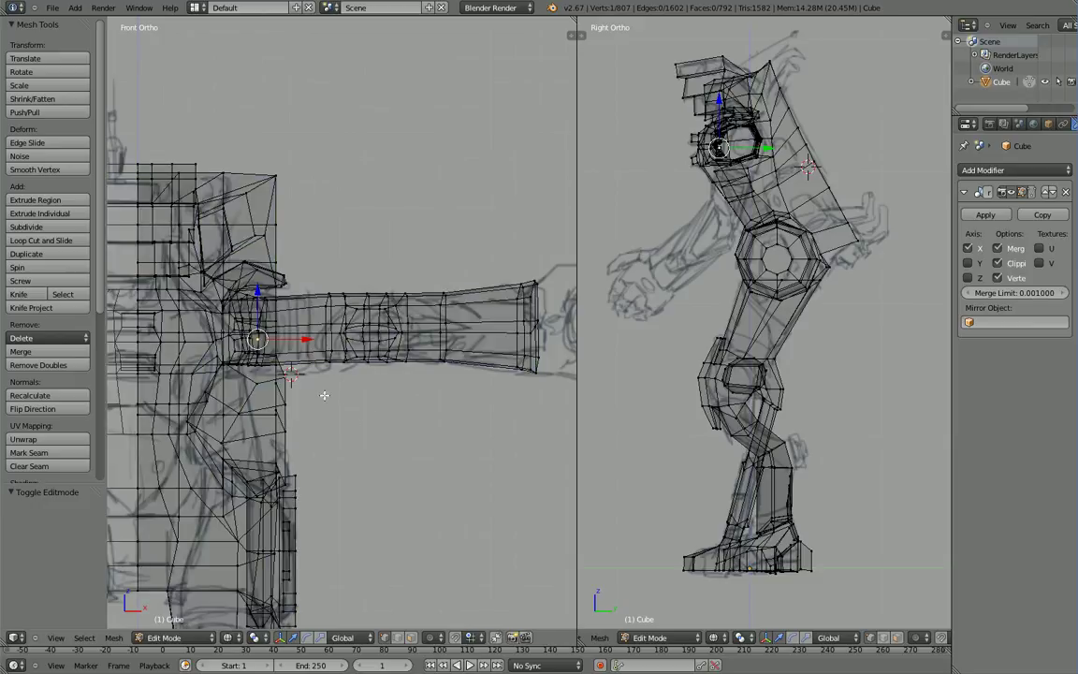
{"action": "right_click", "coordinate": [329, 353], "text": "alt"}
{"action": "right_click", "coordinate": [328, 346]}
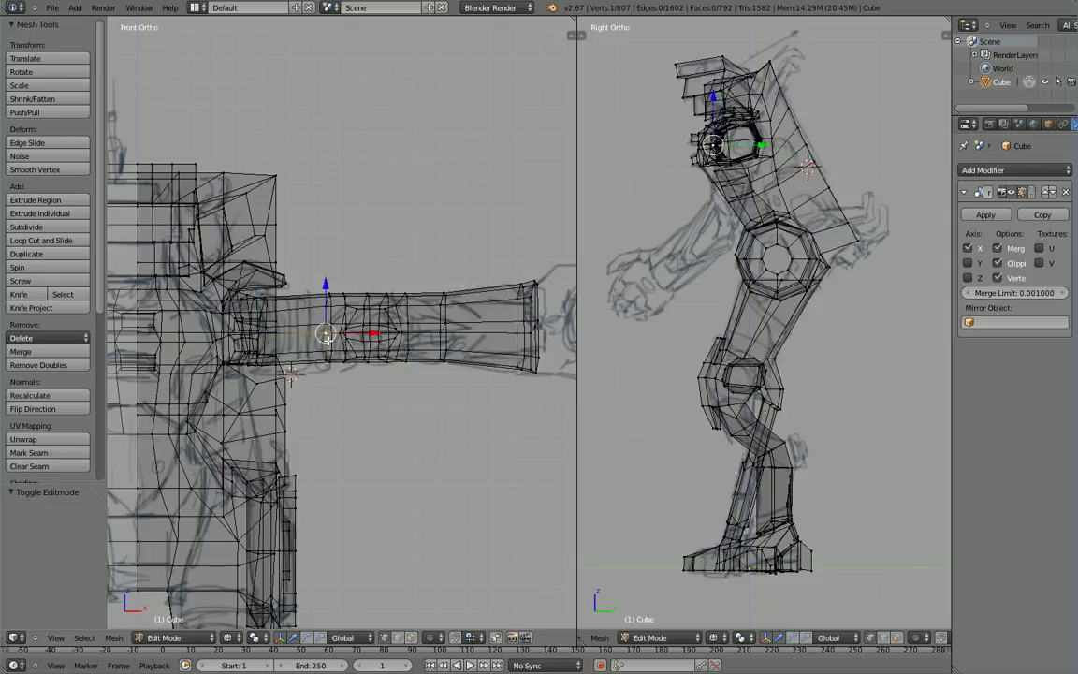
{"action": "right_click", "coordinate": [328, 342], "text": "alt"}
{"action": "mouse_move", "coordinate": [380, 329]}
{"action": "left_mouse_down"}
{"action": "mouse_move", "coordinate": [328, 329]}
{"action": "mouse_move", "coordinate": [359, 330]}
{"action": "left_mouse_up"}
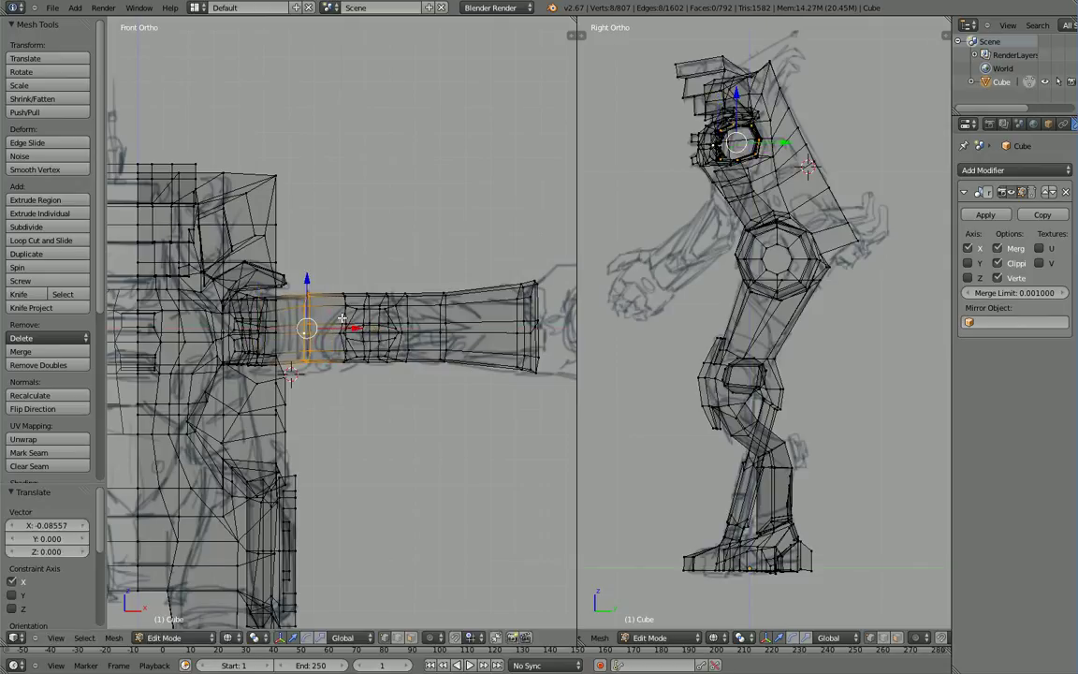
Step: In solid display, move the vertex at the elbow detail's torso-side tip -0.07755 along the X axis
{"action": "key", "text": "Tab"}
{"action": "key", "text": "Tab"}
{"action": "key", "text": "z"}
{"action": "middle_click_drag", "start_coordinate": [332, 347], "coordinate": [335, 367]}
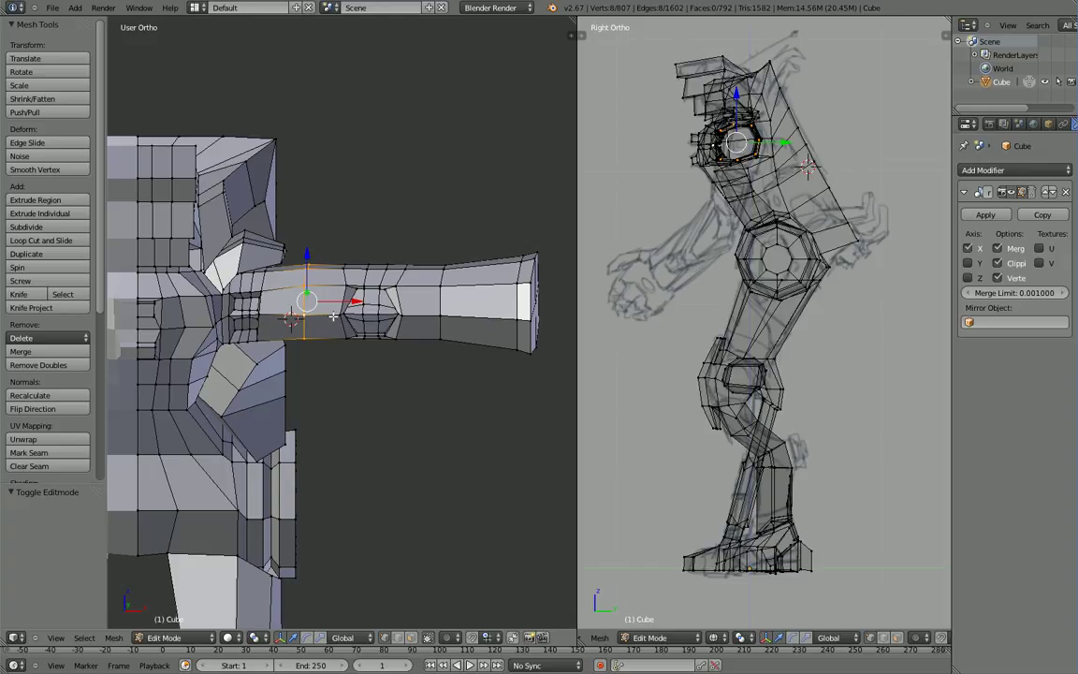
{"action": "key", "text": "ctrl+r"}
{"action": "right_click", "coordinate": [334, 314]}
{"action": "right_click", "coordinate": [344, 315]}
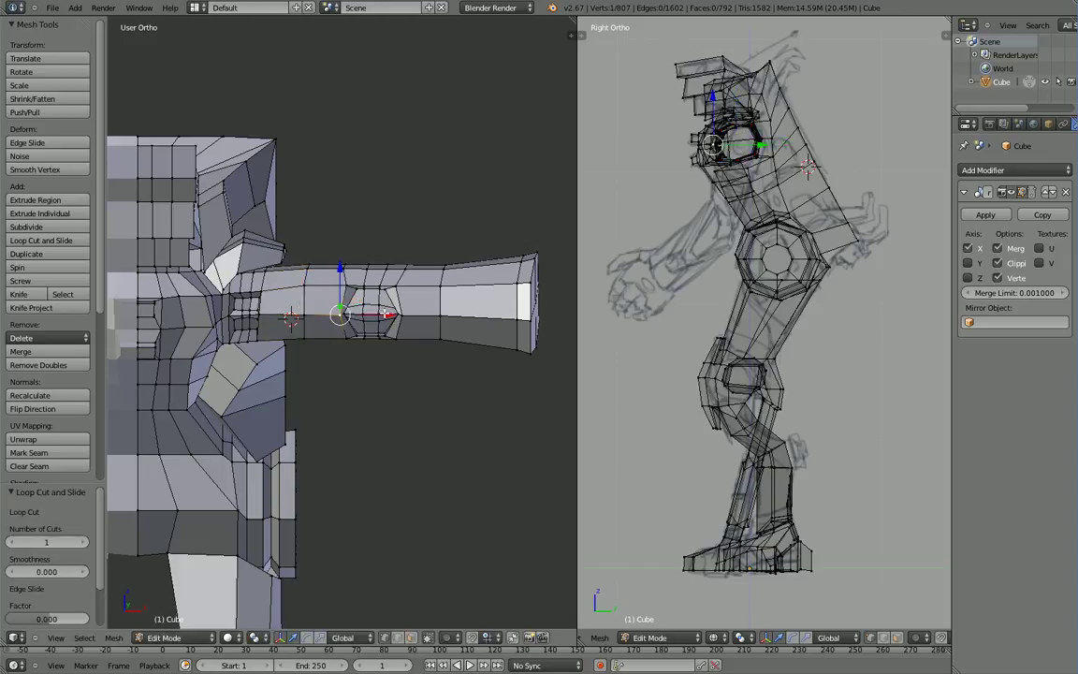
{"action": "left_click_drag", "start_coordinate": [385, 314], "coordinate": [370, 313]}
{"action": "left_click", "coordinate": [362, 312]}
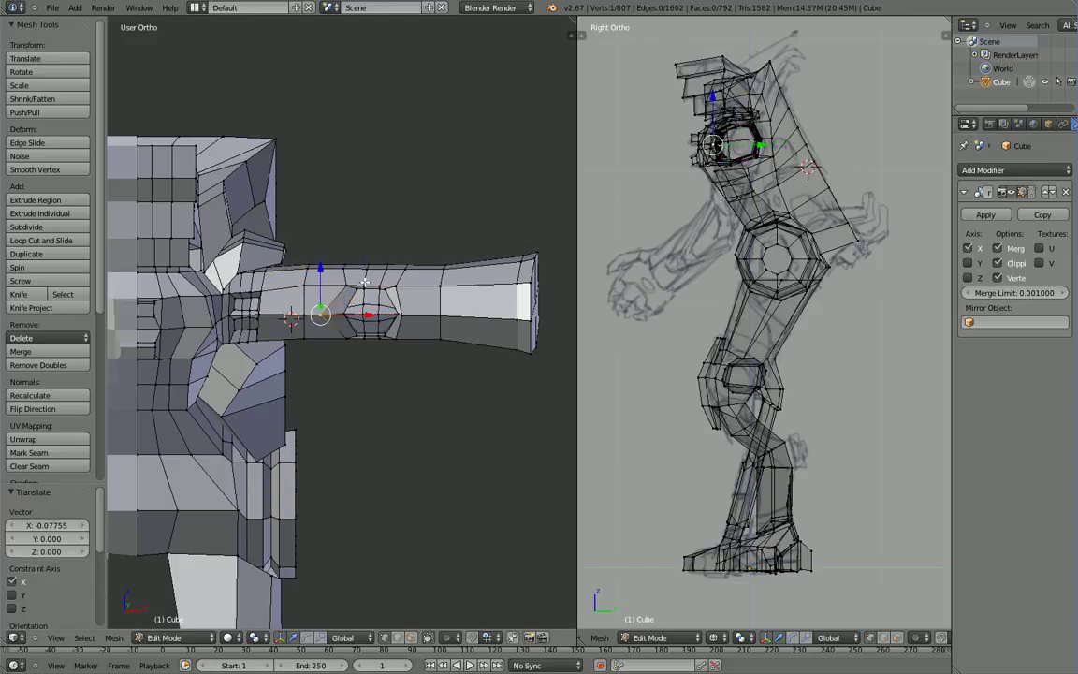
Step: Move the middle vertex on the elbow detail's upper edge 0.04641 up along the Z axis
{"action": "right_click", "coordinate": [363, 289]}
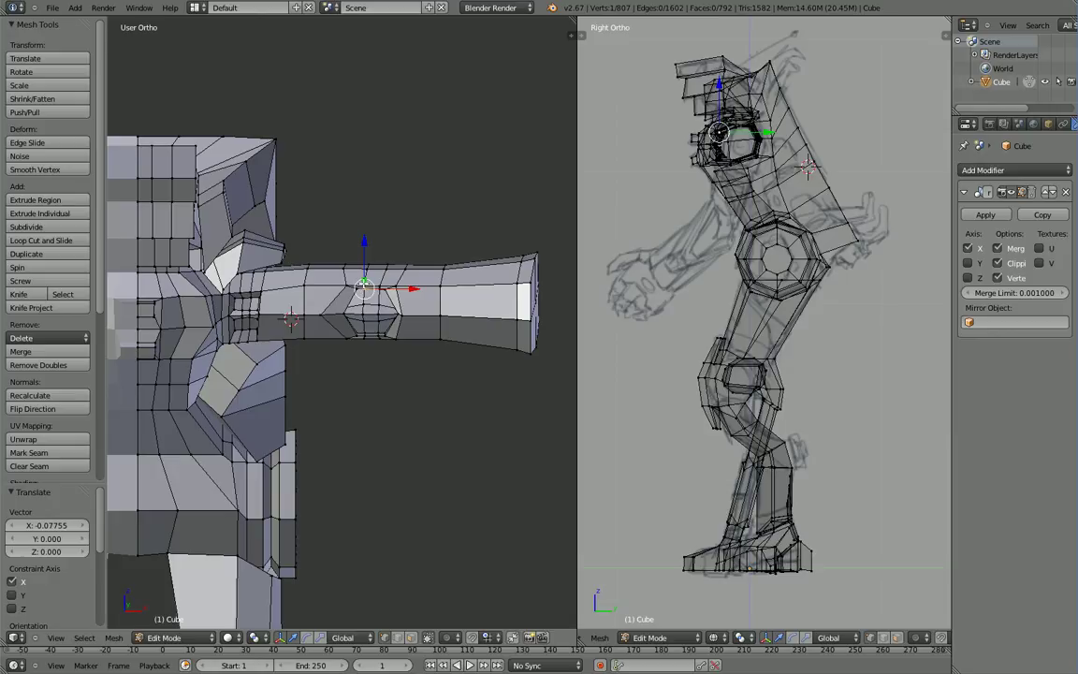
{"action": "mouse_move", "coordinate": [366, 244]}
{"action": "left_mouse_down"}
{"action": "mouse_move", "coordinate": [366, 230]}
{"action": "mouse_move", "coordinate": [380, 234]}
{"action": "left_mouse_up"}
{"action": "right_click", "coordinate": [382, 284]}
{"action": "middle_click_drag", "start_coordinate": [406, 269], "coordinate": [393, 325]}
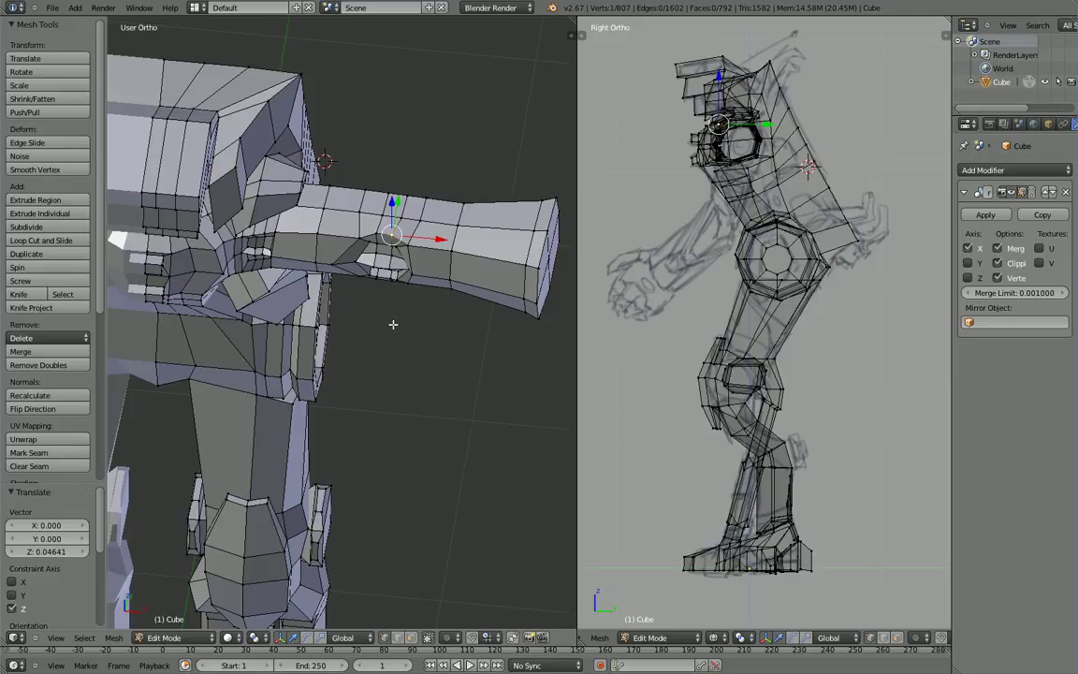
Step: Select the two neighbouring vertices on top of the arm above the elbow detail and shift them toward the torso and slightly down
{"action": "right_click", "coordinate": [400, 219]}
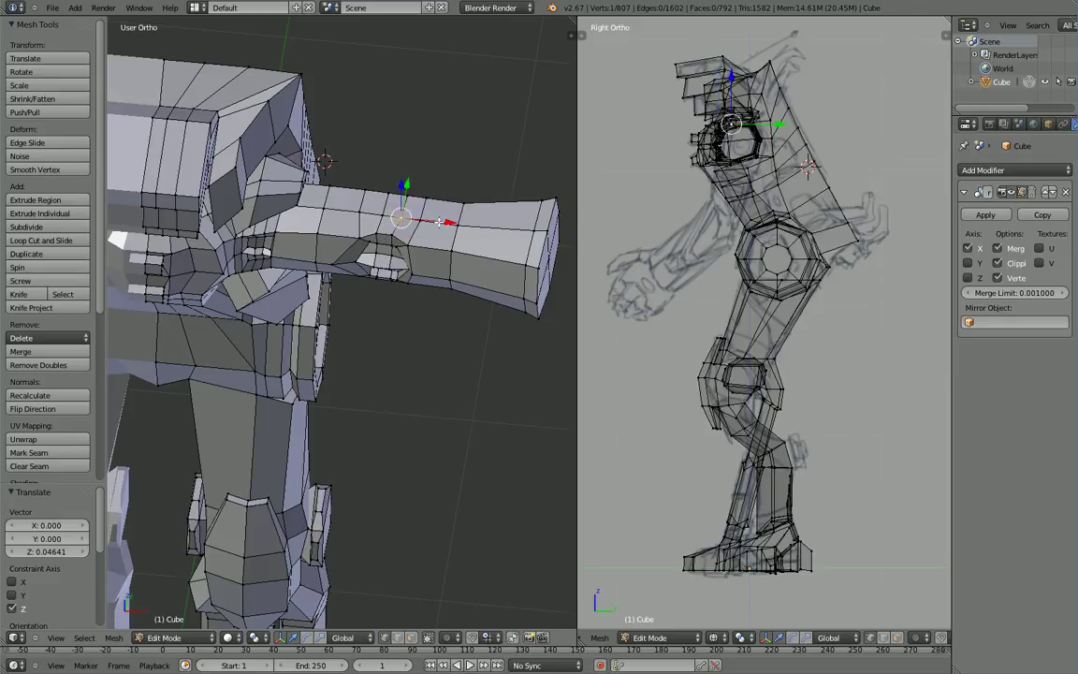
{"action": "right_click", "coordinate": [396, 234], "text": "shift"}
{"action": "left_click_drag", "start_coordinate": [442, 230], "coordinate": [431, 229]}
{"action": "left_click_drag", "start_coordinate": [385, 195], "coordinate": [385, 200]}
{"action": "middle_click_drag", "start_coordinate": [385, 200], "coordinate": [410, 155]}
{"action": "middle_click_drag", "start_coordinate": [407, 252], "coordinate": [398, 280]}
{"action": "key", "text": "Tab"}
{"action": "mouse_move", "coordinate": [382, 324]}
{"action": "middle_mouse_down"}
{"action": "mouse_move", "coordinate": [372, 375]}
{"action": "mouse_move", "coordinate": [373, 292]}
{"action": "mouse_move", "coordinate": [371, 323]}
{"action": "middle_mouse_up"}
{"action": "key", "text": "Tab"}
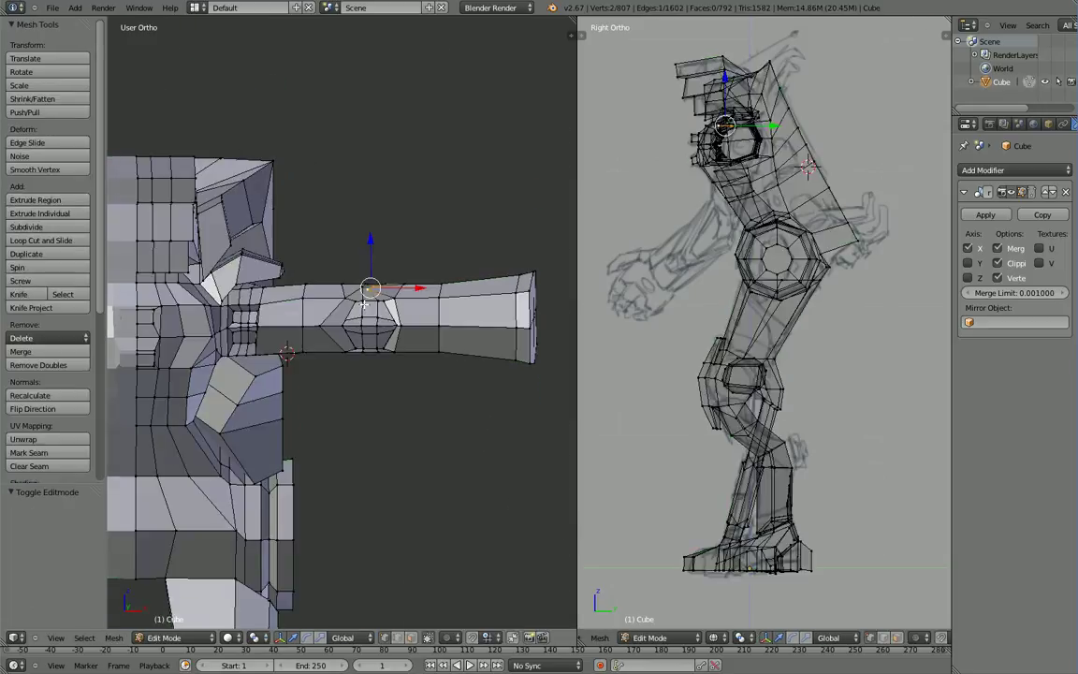
Step: Lower the front vertex at the elbow detail's upper peak along the Z axis and check the arm in Object Mode
{"action": "right_click", "coordinate": [360, 290]}
{"action": "left_click_drag", "start_coordinate": [365, 238], "coordinate": [372, 251]}
{"action": "right_click", "coordinate": [370, 286]}
{"action": "key", "text": "Tab"}
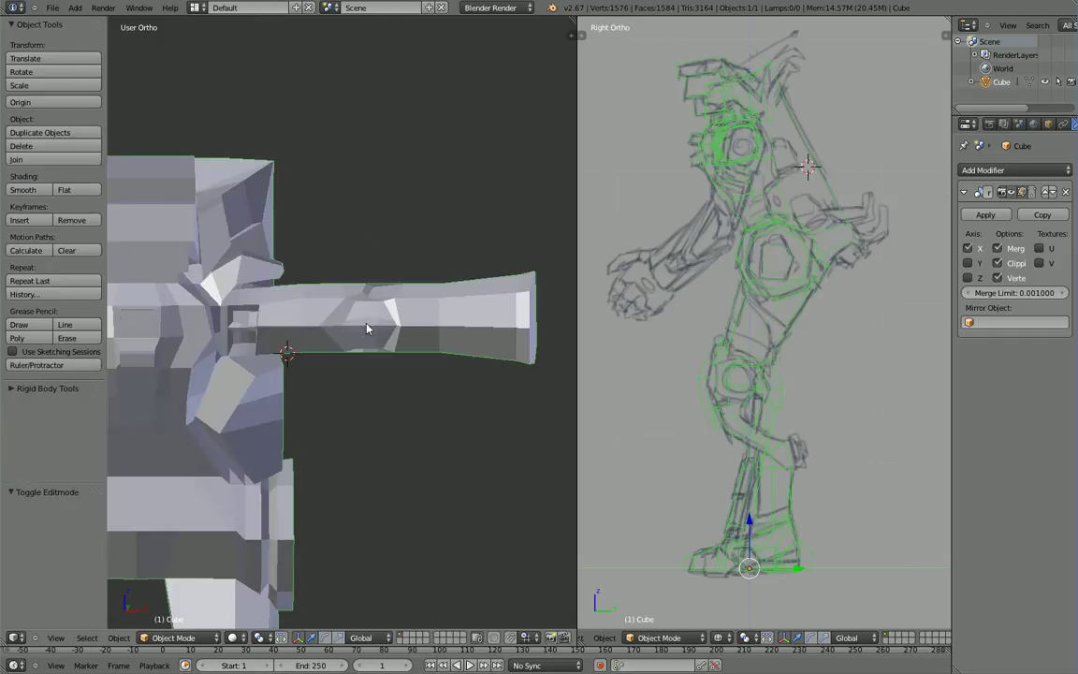
{"action": "middle_click_drag", "start_coordinate": [356, 385], "coordinate": [380, 404]}
Step: Select two vertices on the arm's underside below the elbow detail and move them -0.04010 along X and 0.002675 along Z
{"action": "key", "text": "Tab"}
{"action": "right_click", "coordinate": [380, 424]}
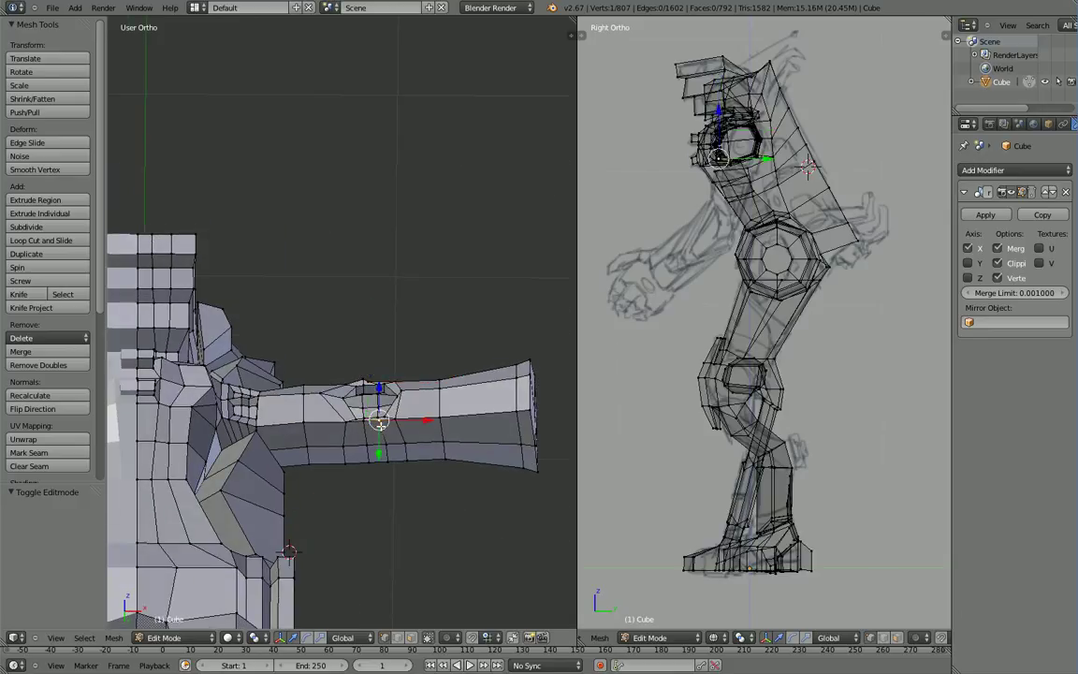
{"action": "right_click", "coordinate": [386, 445], "text": "shift"}
{"action": "left_click_drag", "start_coordinate": [427, 430], "coordinate": [417, 431]}
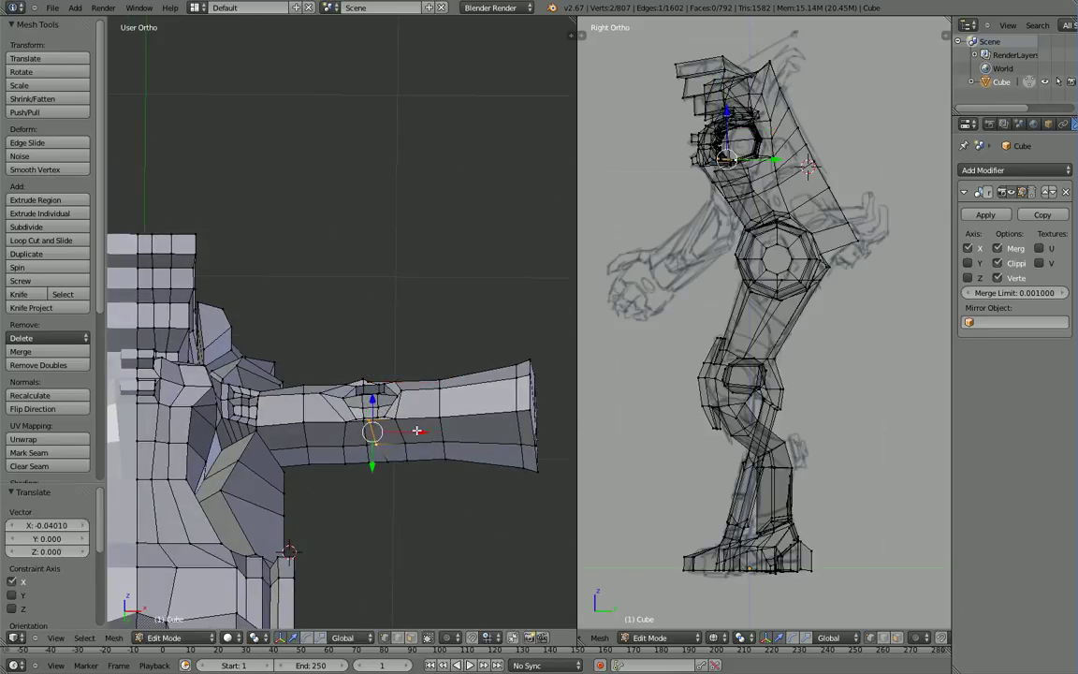
{"action": "middle_click_drag", "start_coordinate": [415, 434], "coordinate": [401, 526]}
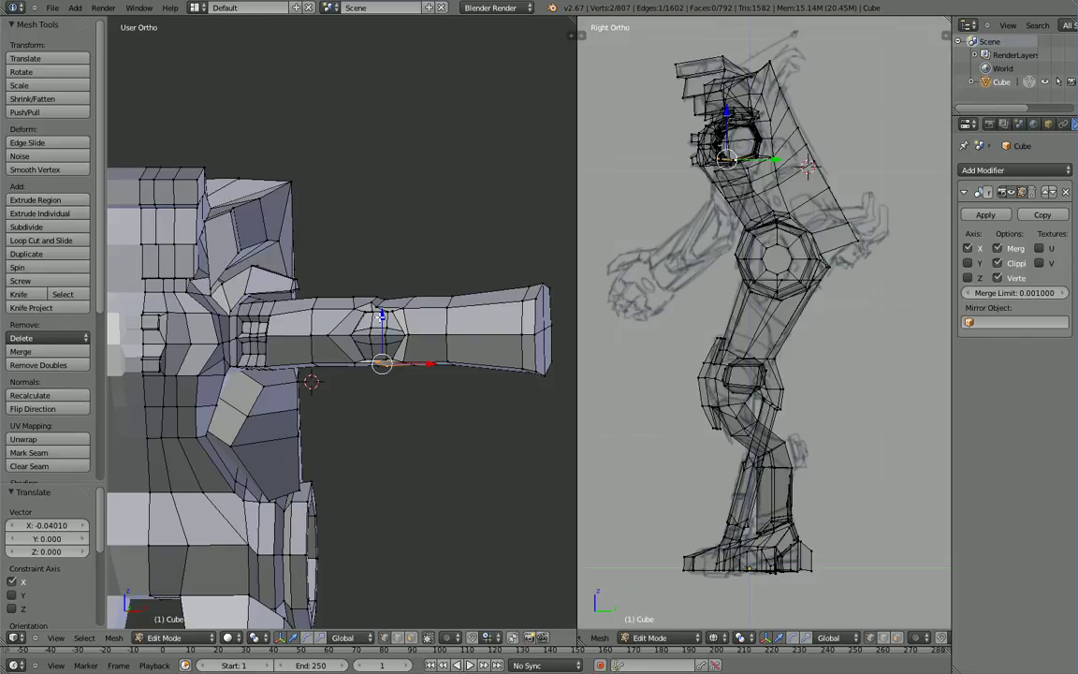
{"action": "left_click_drag", "start_coordinate": [381, 317], "coordinate": [381, 316]}
Step: Reselect the two underside vertices below the elbow detail and move them -0.02172 along the Z axis
{"action": "right_click", "coordinate": [377, 367]}
{"action": "middle_click_drag", "start_coordinate": [377, 368], "coordinate": [368, 314]}
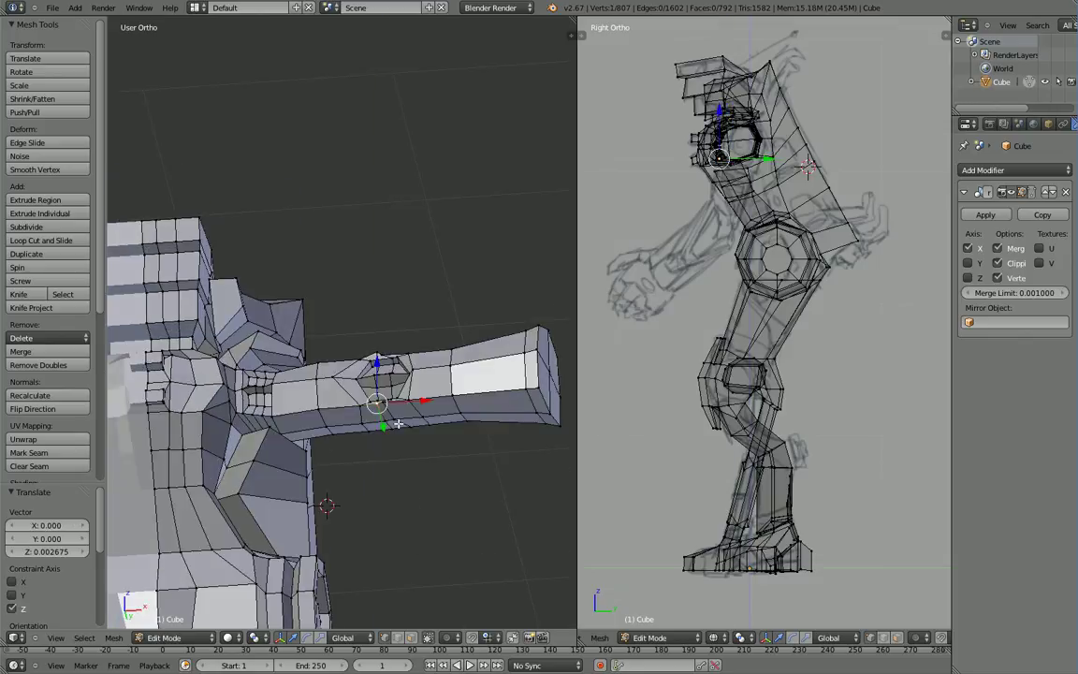
{"action": "right_click", "coordinate": [390, 424], "text": "shift"}
{"action": "left_click_drag", "start_coordinate": [384, 371], "coordinate": [385, 377]}
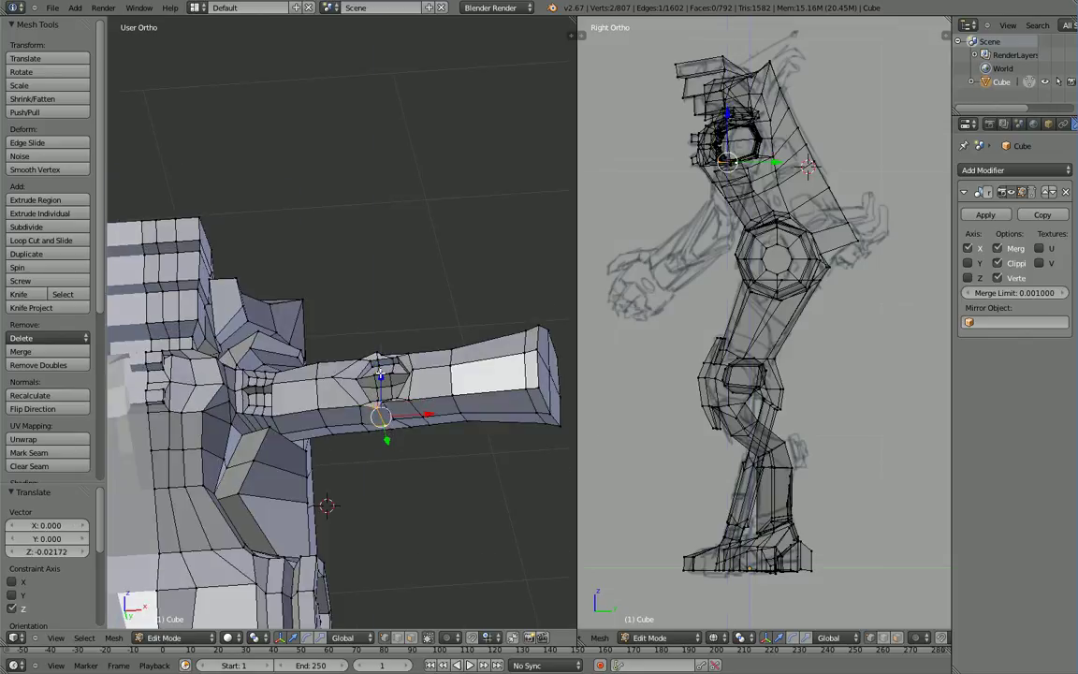
Step: Select the three vertices on the back of the elbow and move them 0.02346 along the Y axis
{"action": "middle_click_drag", "start_coordinate": [383, 414], "coordinate": [391, 545]}
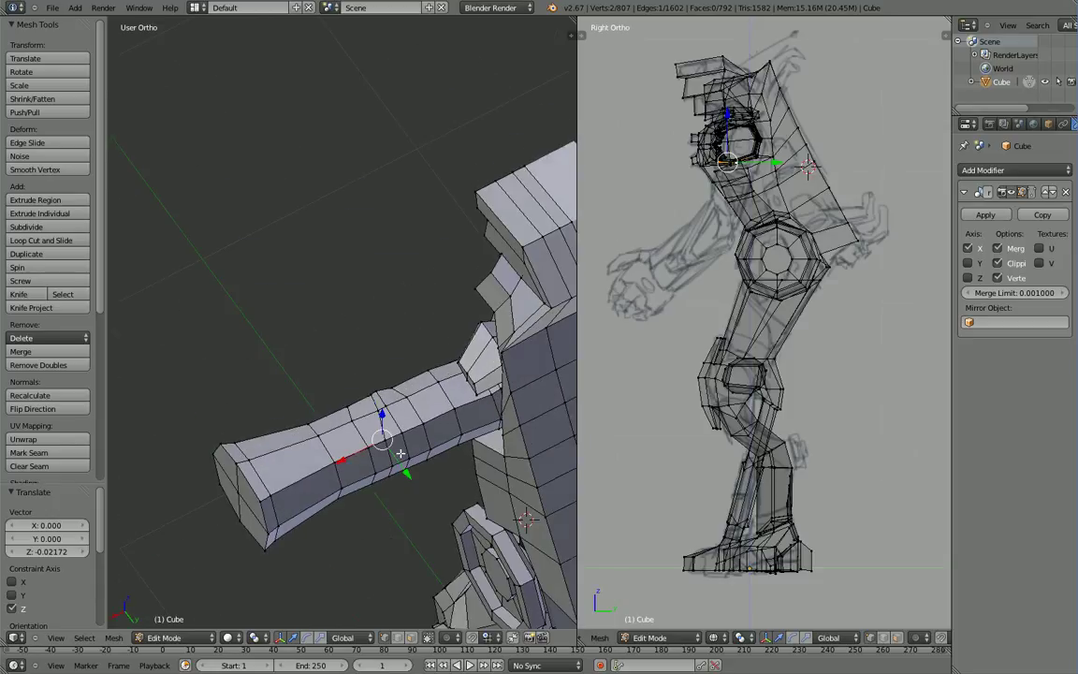
{"action": "right_click", "coordinate": [398, 429]}
{"action": "right_click", "coordinate": [406, 465], "text": "shift"}
{"action": "right_click", "coordinate": [406, 466], "text": "shift"}
{"action": "middle_click_drag", "start_coordinate": [407, 468], "coordinate": [409, 401]}
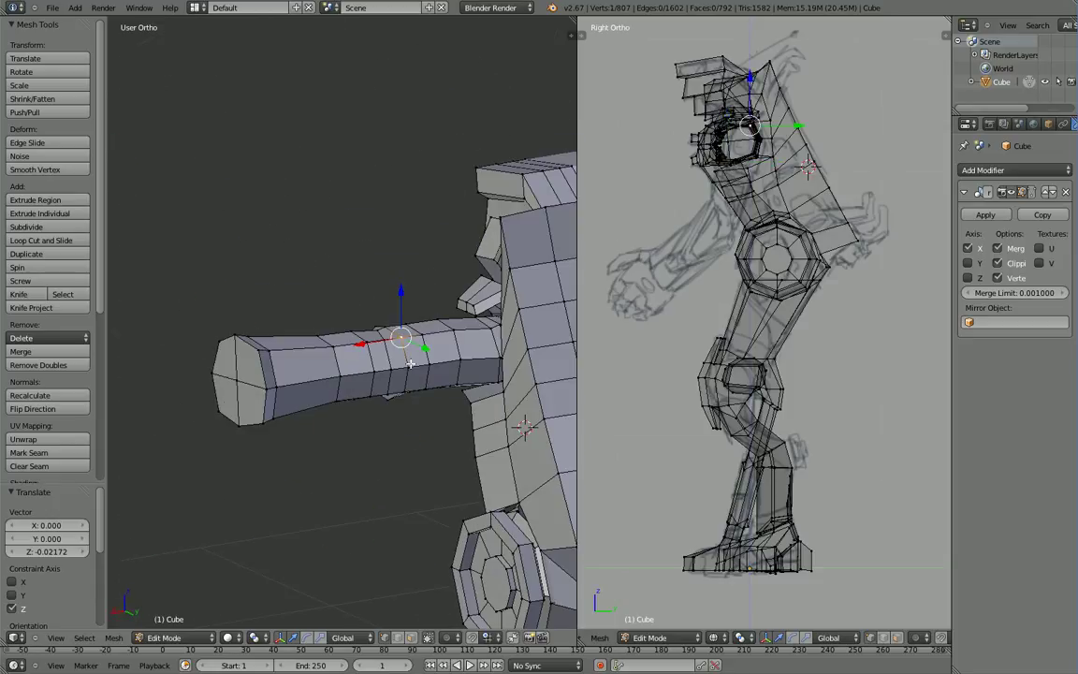
{"action": "right_click", "coordinate": [412, 368], "text": "shift"}
{"action": "right_click", "coordinate": [410, 386], "text": "shift"}
{"action": "left_click_drag", "start_coordinate": [426, 378], "coordinate": [430, 379]}
{"action": "middle_click_drag", "start_coordinate": [407, 398], "coordinate": [323, 415]}
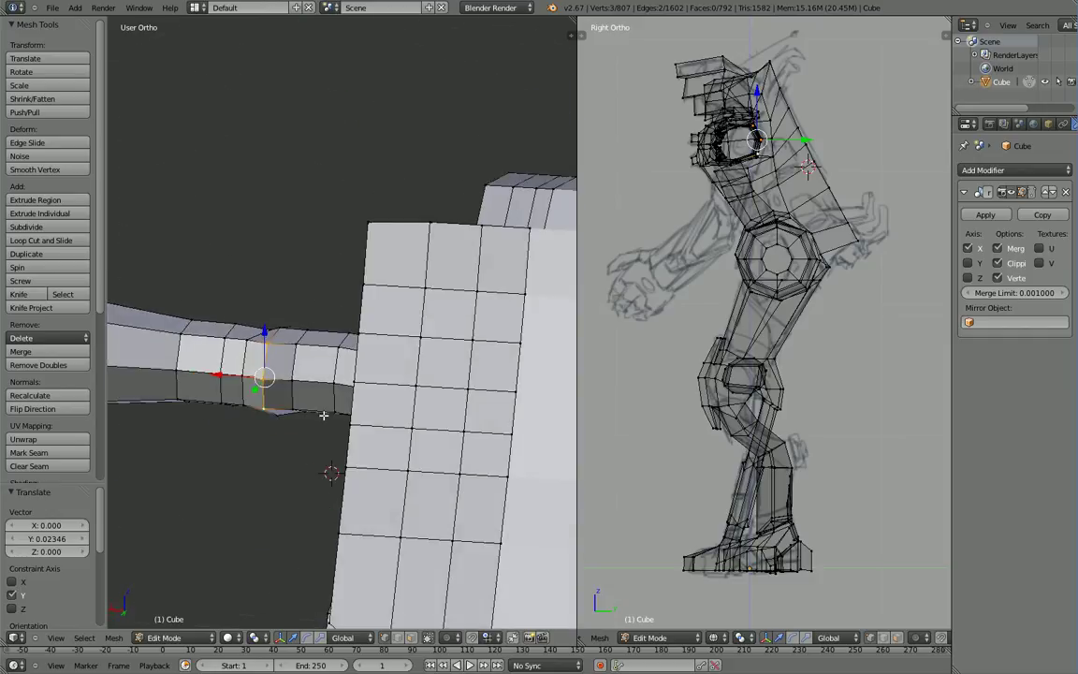
Step: Select the six vertices of the two faces behind the elbow, extrude them slightly outward, and scale the extrusion to 0.659
{"action": "left_click", "coordinate": [294, 357]}
{"action": "right_click", "coordinate": [295, 356]}
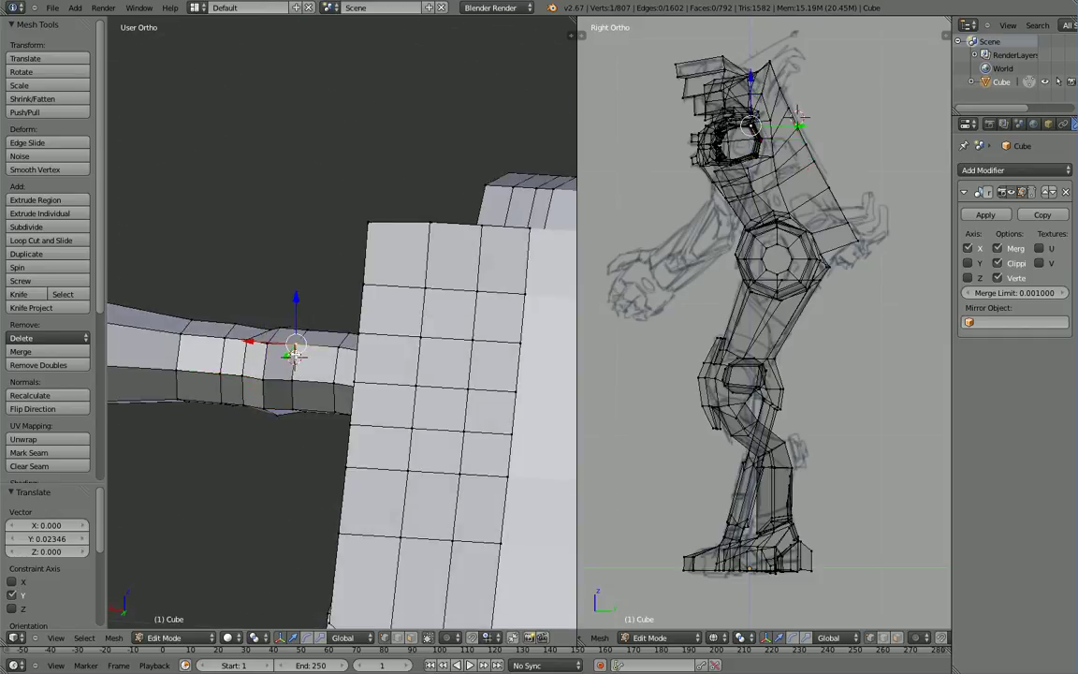
{"action": "right_click", "coordinate": [295, 381], "text": "shift"}
{"action": "right_click", "coordinate": [294, 409], "text": "shift"}
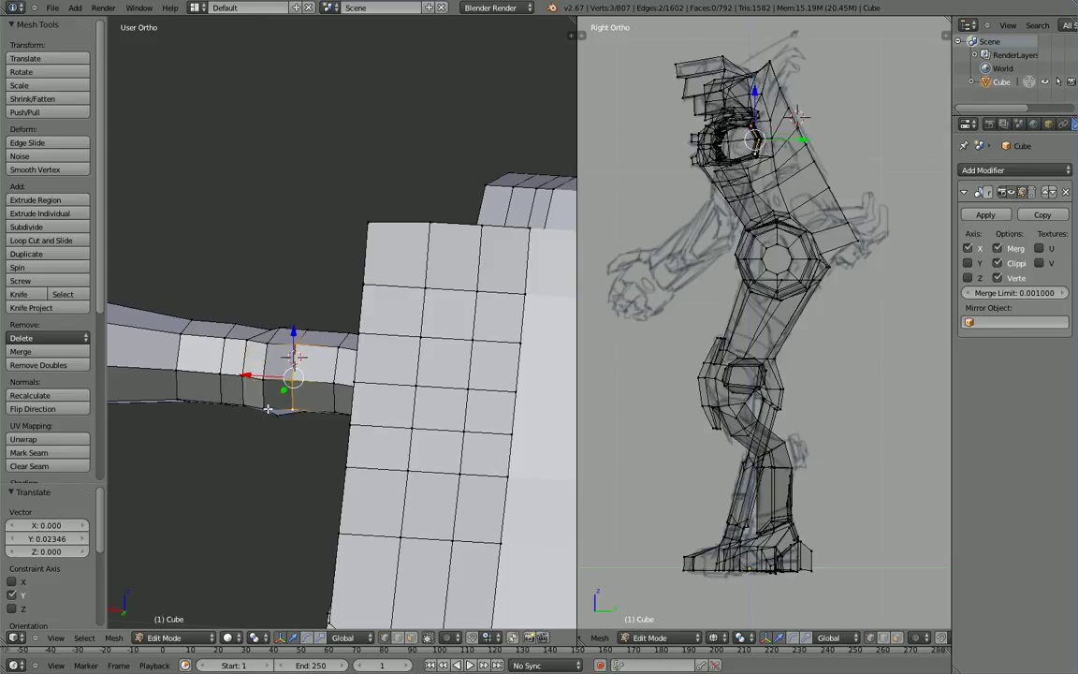
{"action": "right_click", "coordinate": [268, 409], "text": "shift"}
{"action": "right_click", "coordinate": [267, 381], "text": "shift"}
{"action": "right_click", "coordinate": [268, 357], "text": "shift"}
{"action": "middle_click_drag", "start_coordinate": [284, 401], "coordinate": [298, 439]}
{"action": "key", "text": "e"}
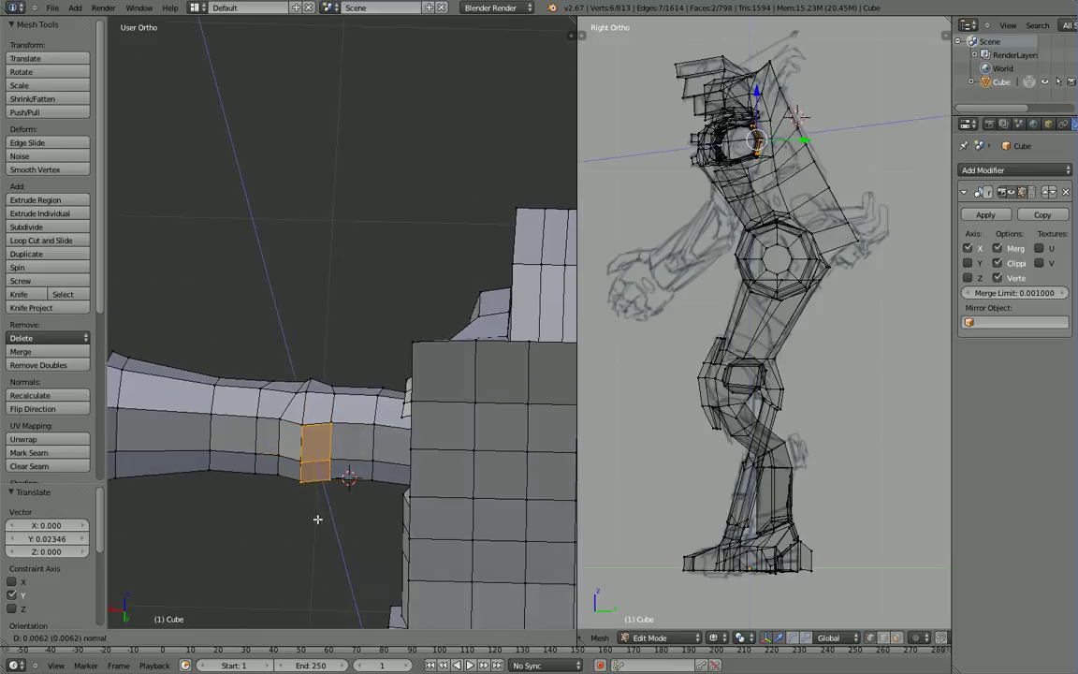
{"action": "left_click", "coordinate": [323, 519]}
{"action": "key", "text": "s"}
{"action": "left_click", "coordinate": [322, 499]}
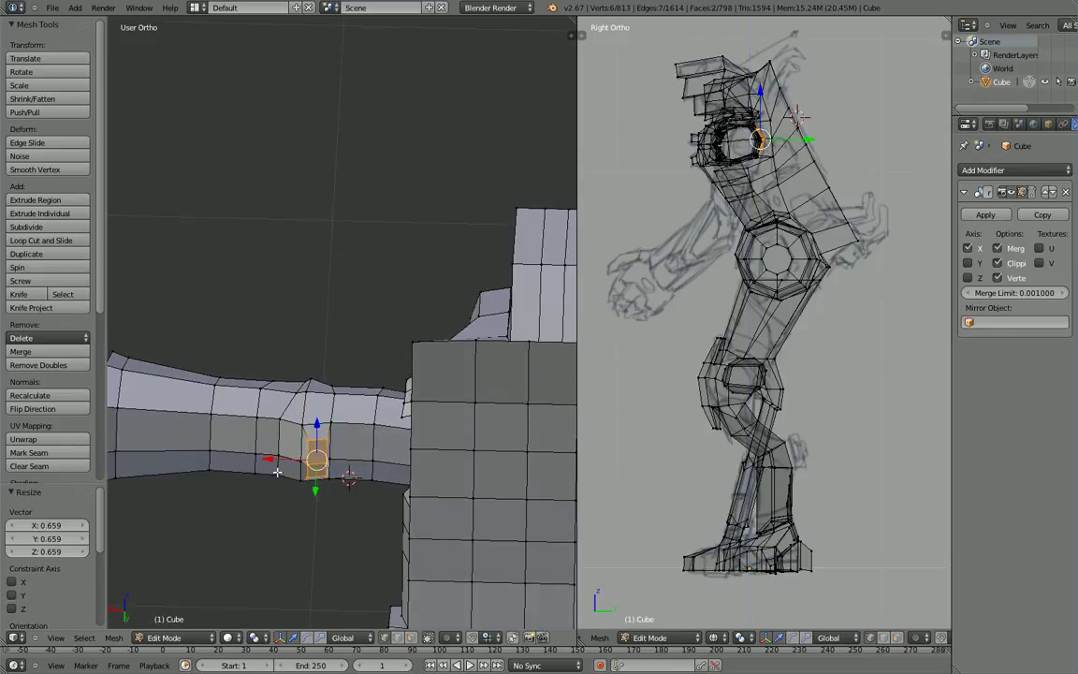
Step: Move the extruded elbow faces -0.06660 along the X axis and scale them to 0.692
{"action": "left_click_drag", "start_coordinate": [267, 460], "coordinate": [288, 458]}
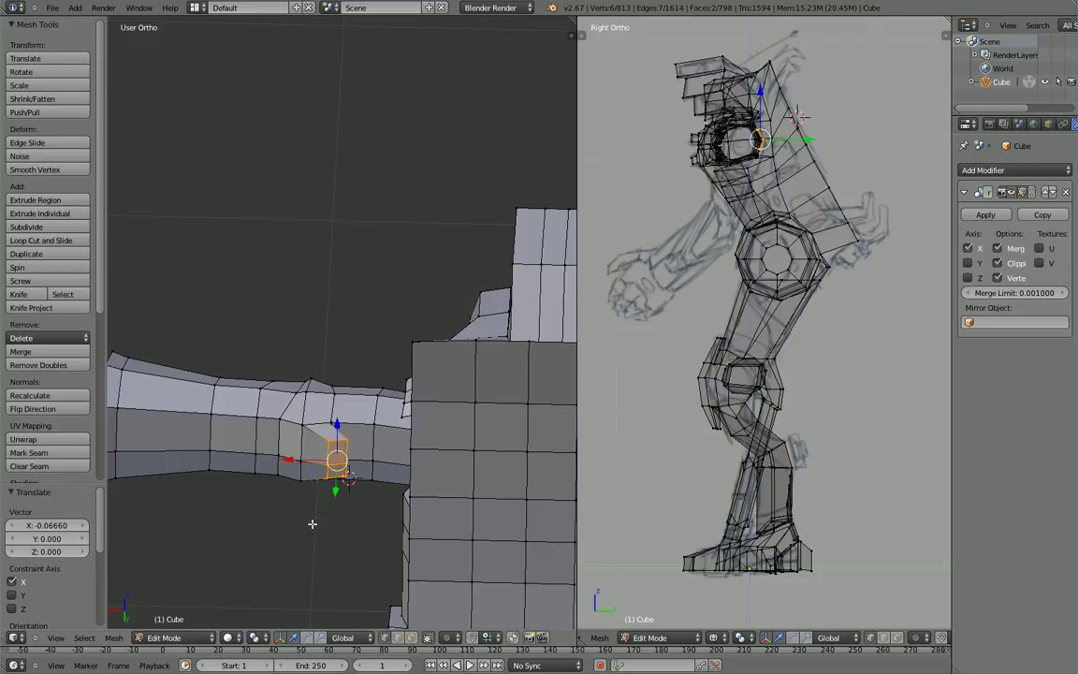
{"action": "key", "text": "s"}
{"action": "left_click", "coordinate": [311, 499]}
{"action": "middle_click_drag", "start_coordinate": [310, 501], "coordinate": [316, 444]}
Step: Select the three rear vertices on the hand side of the extrusion and move them -0.06464 along X and about 0.0417 along Y
{"action": "right_click", "coordinate": [287, 390]}
{"action": "right_click", "coordinate": [282, 446], "text": "shift"}
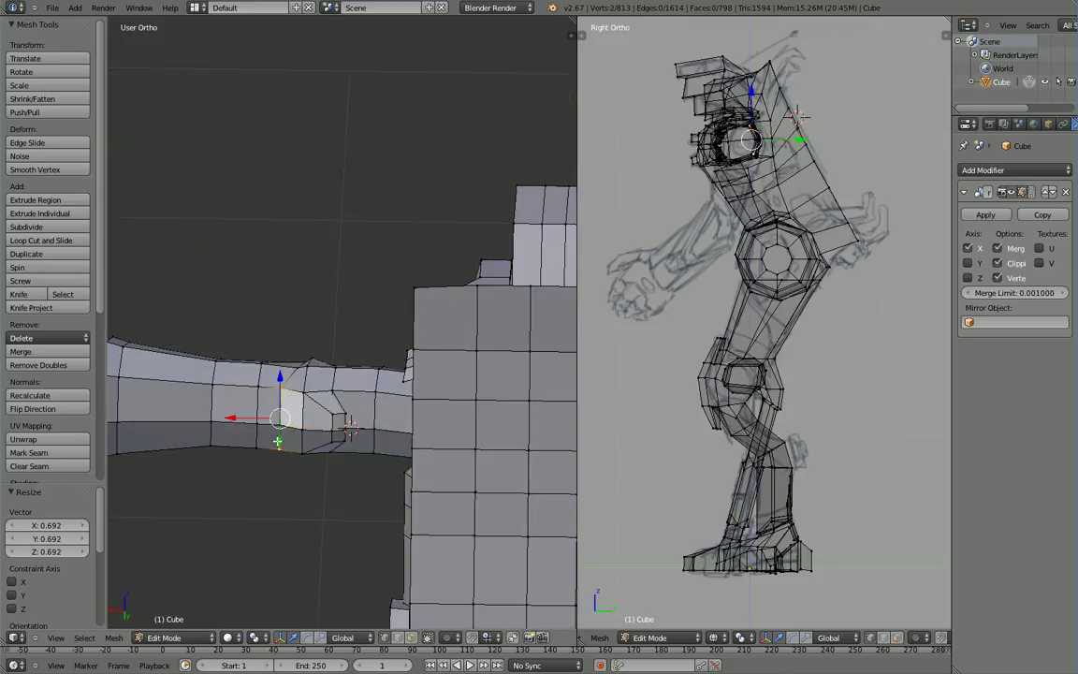
{"action": "right_click", "coordinate": [281, 431], "text": "shift"}
{"action": "left_click_drag", "start_coordinate": [236, 424], "coordinate": [254, 425]}
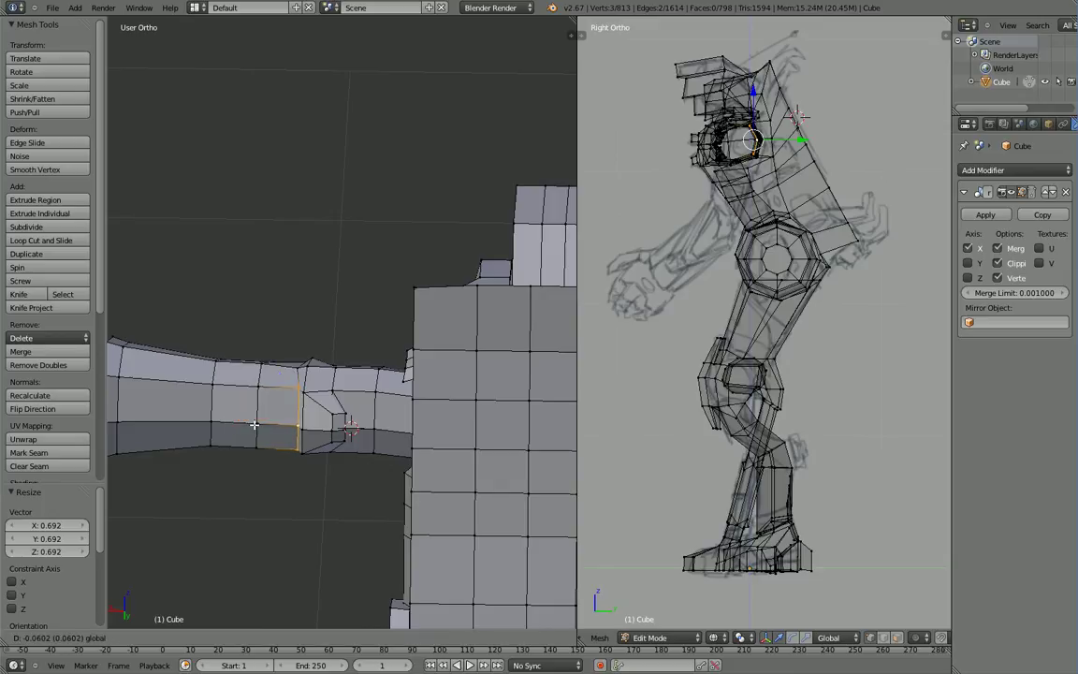
{"action": "left_click", "coordinate": [254, 425]}
{"action": "middle_click_drag", "start_coordinate": [255, 425], "coordinate": [257, 525]}
{"action": "left_click_drag", "start_coordinate": [248, 538], "coordinate": [245, 549]}
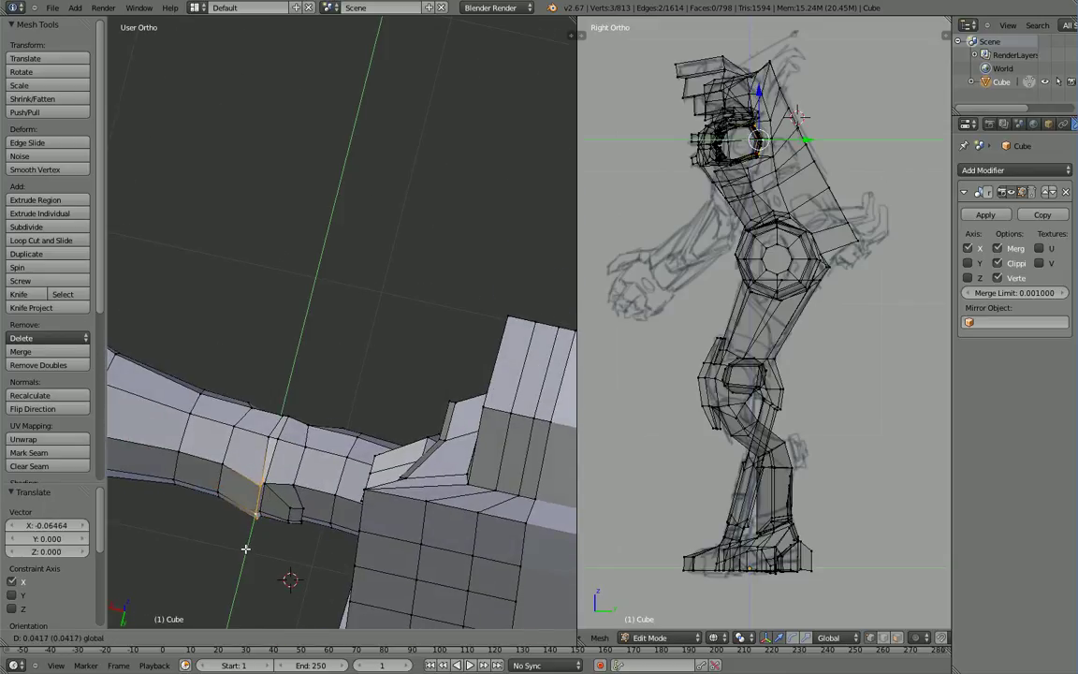
Step: Move the middle rear vertex beside the elbow extrusion along the X axis toward the torso
{"action": "middle_click_drag", "start_coordinate": [245, 549], "coordinate": [288, 404]}
{"action": "right_click", "coordinate": [286, 406]}
{"action": "left_click_drag", "start_coordinate": [245, 405], "coordinate": [269, 407]}
{"action": "middle_click_drag", "start_coordinate": [297, 424], "coordinate": [570, 441]}
Step: Examine the reshaped arm against the front reference sketch in Object Mode, wireframe and solid display
{"action": "key", "text": "Tab"}
{"action": "key", "text": "Tab"}
{"action": "key", "text": "KP_1"}
{"action": "key", "text": "Tab"}
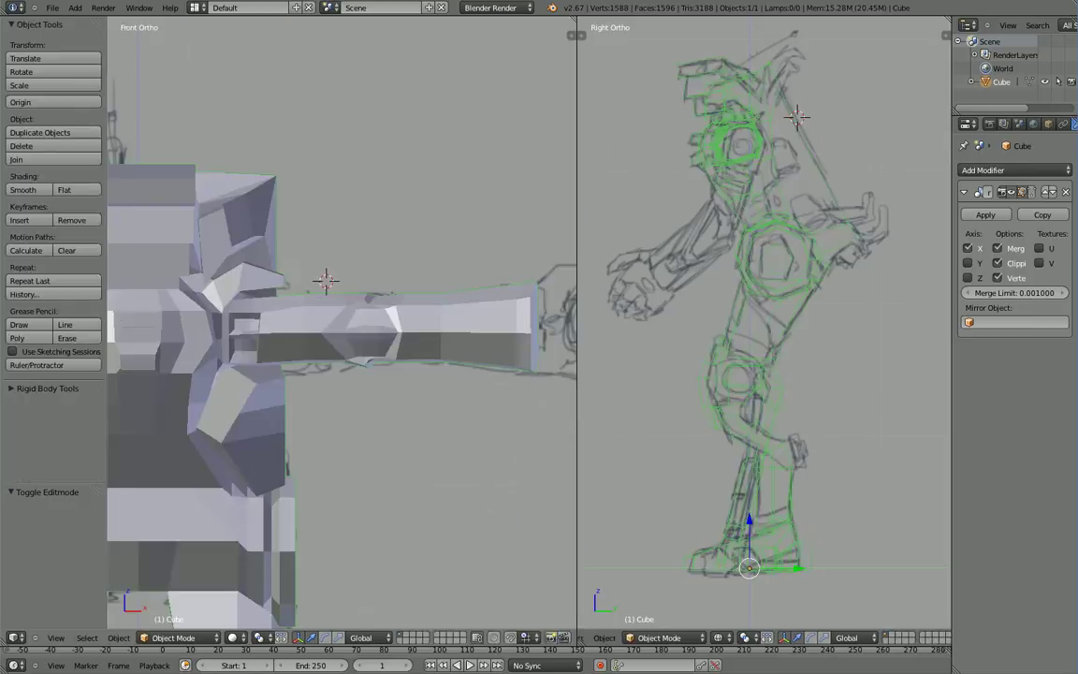
{"action": "key", "text": "Tab"}
{"action": "key", "text": "z"}
{"action": "middle_click_drag", "start_coordinate": [505, 399], "coordinate": [408, 410], "text": "shift"}
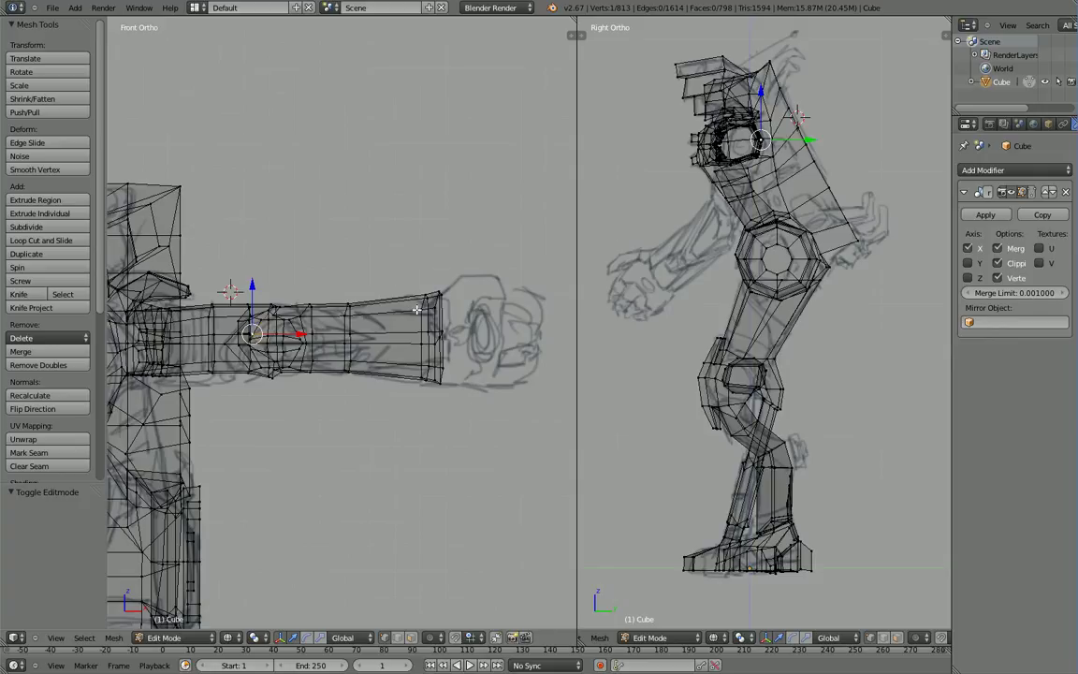
{"action": "key", "text": "z"}
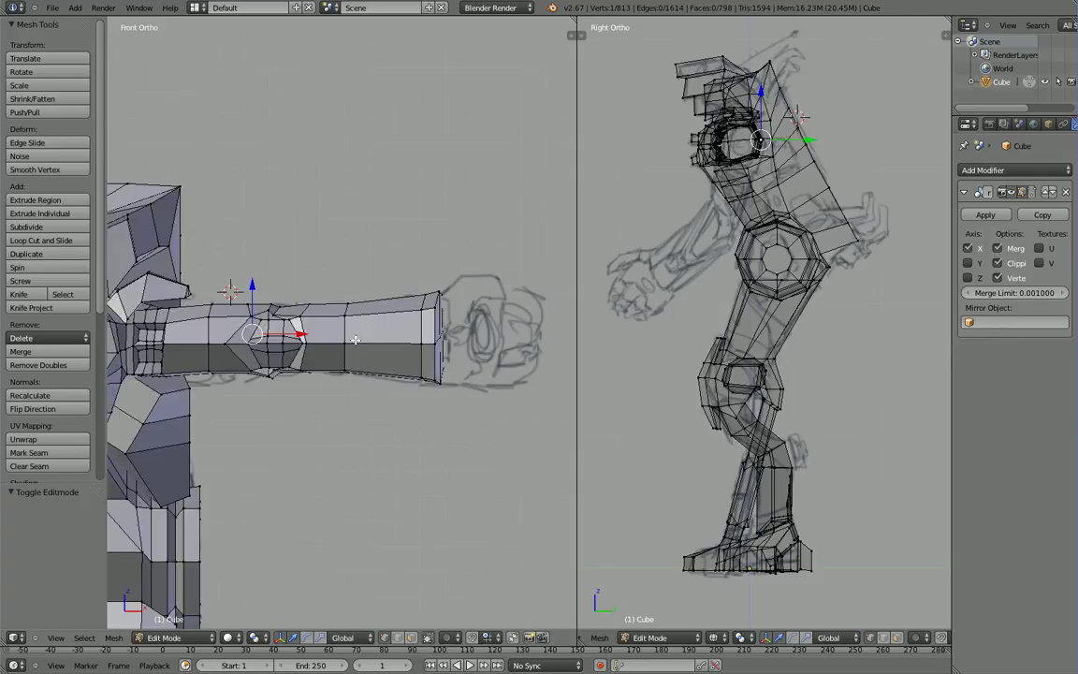
Step: Select the centre vertices at the elbow's hand-side end and move them 0.06619 along the X axis toward the hand
{"action": "mouse_move", "coordinate": [356, 328]}
{"action": "middle_mouse_down"}
{"action": "mouse_move", "coordinate": [356, 351]}
{"action": "mouse_move", "coordinate": [342, 333]}
{"action": "middle_mouse_up"}
{"action": "right_click", "coordinate": [301, 336]}
{"action": "right_click", "coordinate": [306, 337]}
{"action": "right_click", "coordinate": [306, 335], "text": "shift"}
{"action": "scroll", "coordinate": [361, 333], "scroll_direction": "up", "scroll_amount": 3}
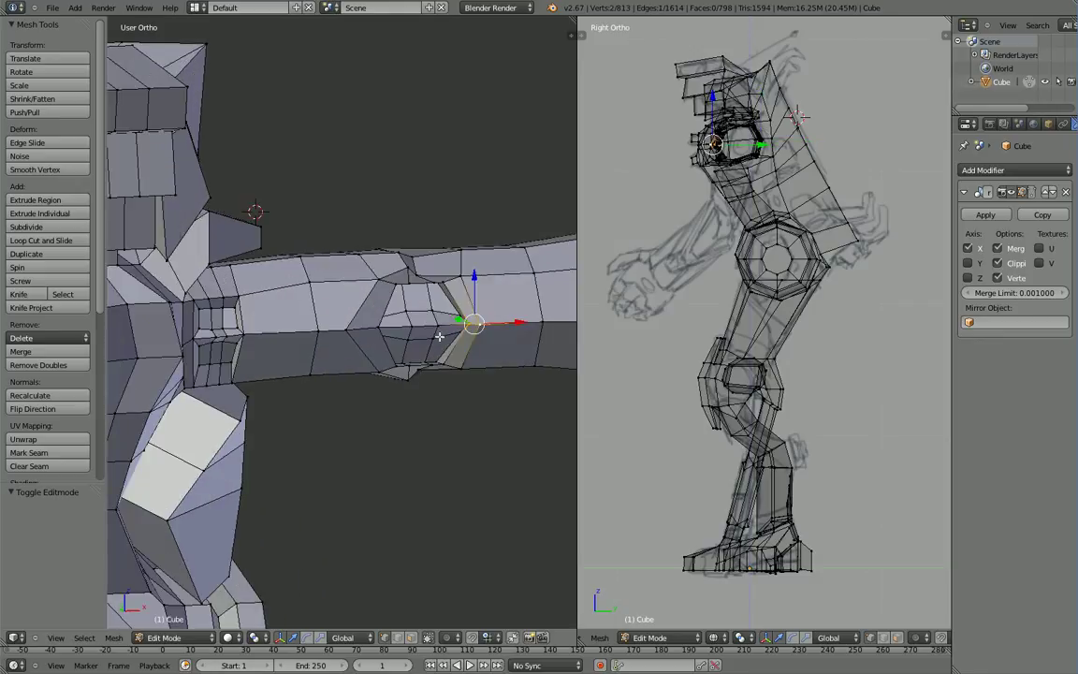
{"action": "key", "text": "a"}
{"action": "left_click_drag", "start_coordinate": [484, 334], "coordinate": [485, 344]}
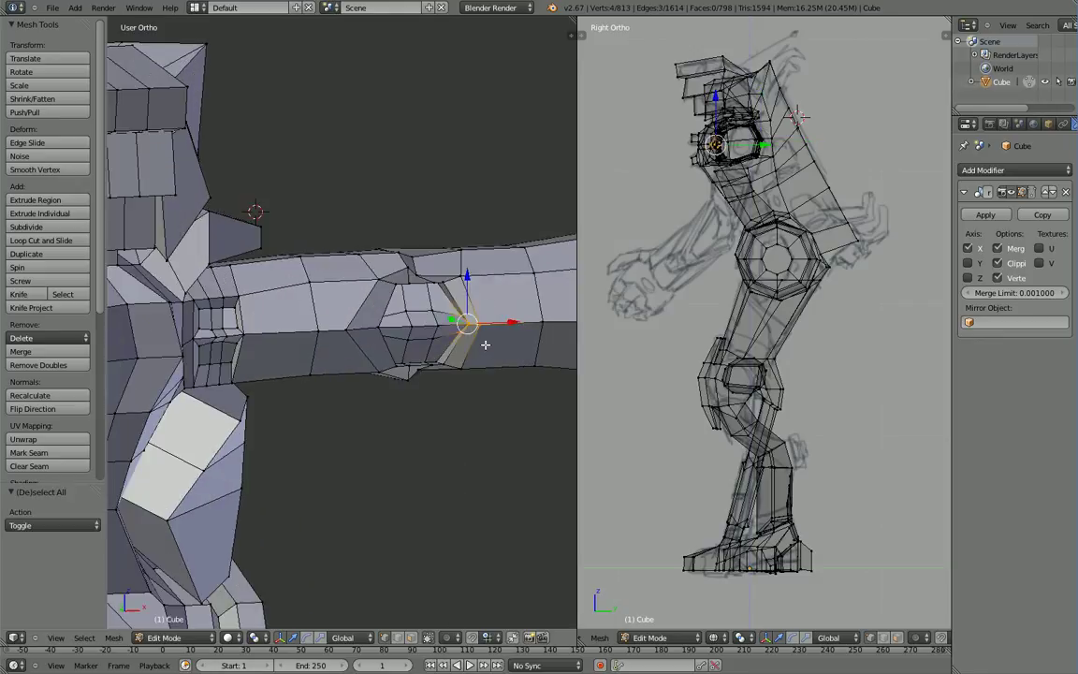
{"action": "key", "text": "g"}
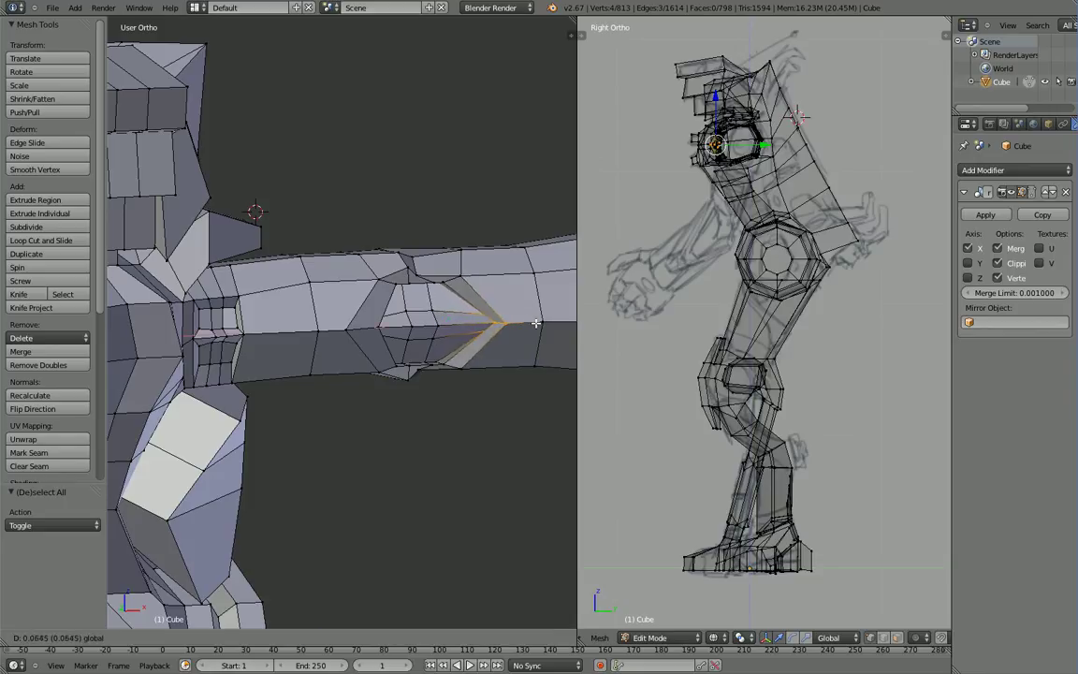
{"action": "left_click_drag", "start_coordinate": [535, 323], "coordinate": [535, 323]}
Step: Select the tip's outer centre vertex and its adjacent inner vertex and move both 0.03077 along the X axis
{"action": "middle_click_drag", "start_coordinate": [534, 325], "coordinate": [375, 361]}
{"action": "scroll", "coordinate": [374, 361], "scroll_direction": "up", "scroll_amount": 2}
{"action": "right_click", "coordinate": [340, 343]}
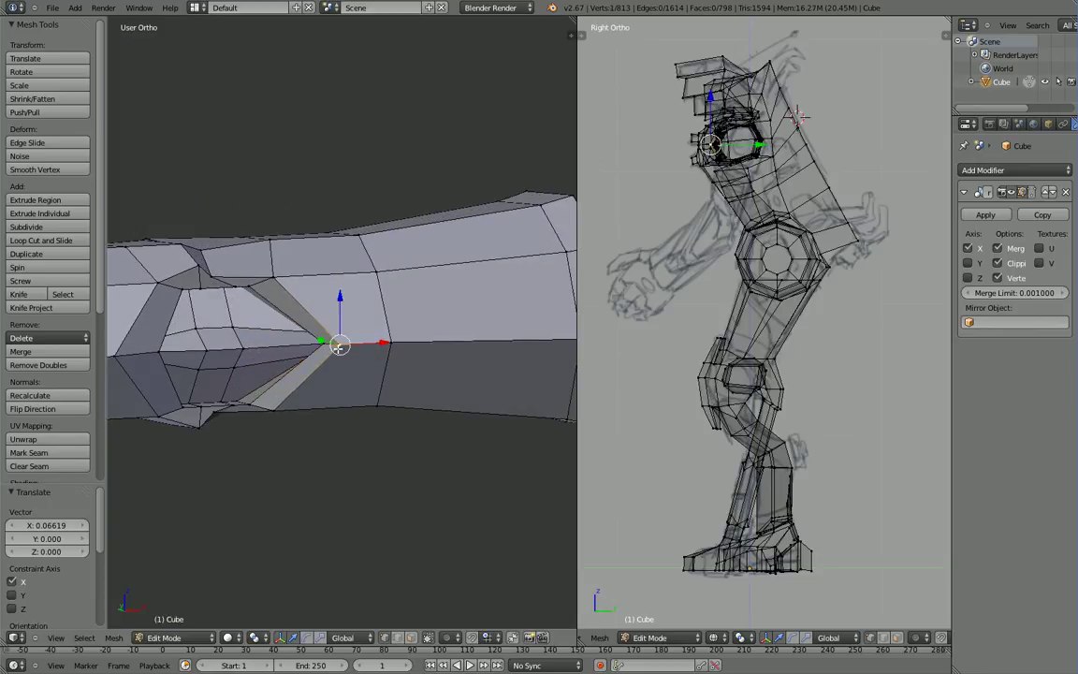
{"action": "right_click", "coordinate": [329, 347], "text": "shift"}
{"action": "key", "text": "g"}
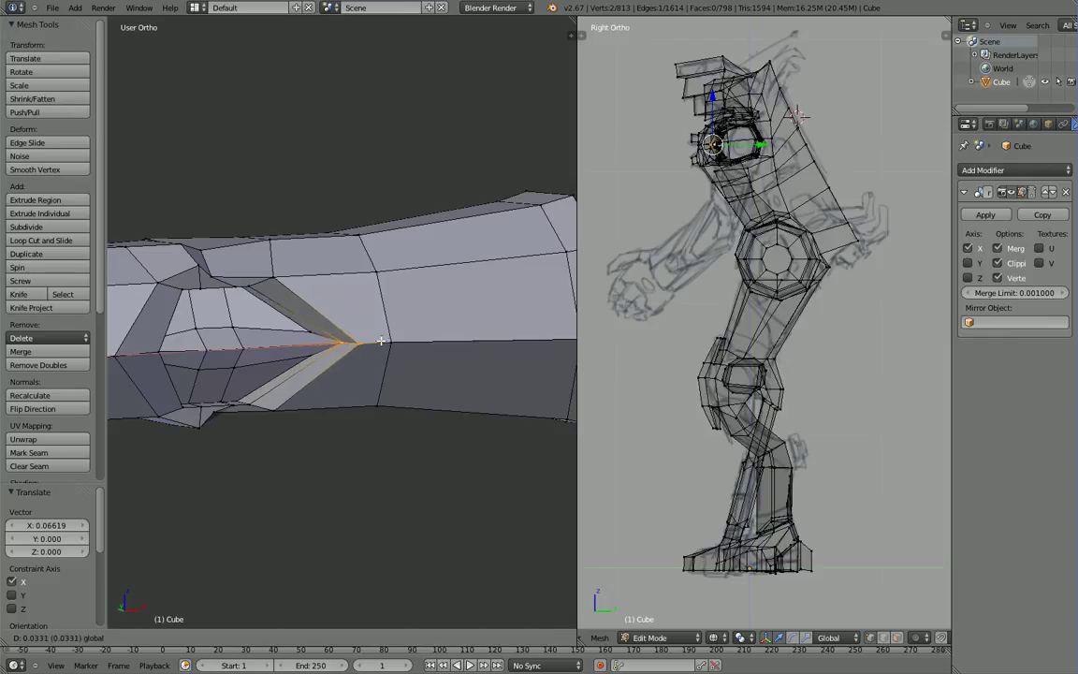
{"action": "left_click_drag", "start_coordinate": [381, 340], "coordinate": [381, 340]}
Step: Select the upper corner vertices on the elbow's hand side and move them 0.03095 along the X axis
{"action": "middle_click_drag", "start_coordinate": [374, 343], "coordinate": [347, 322]}
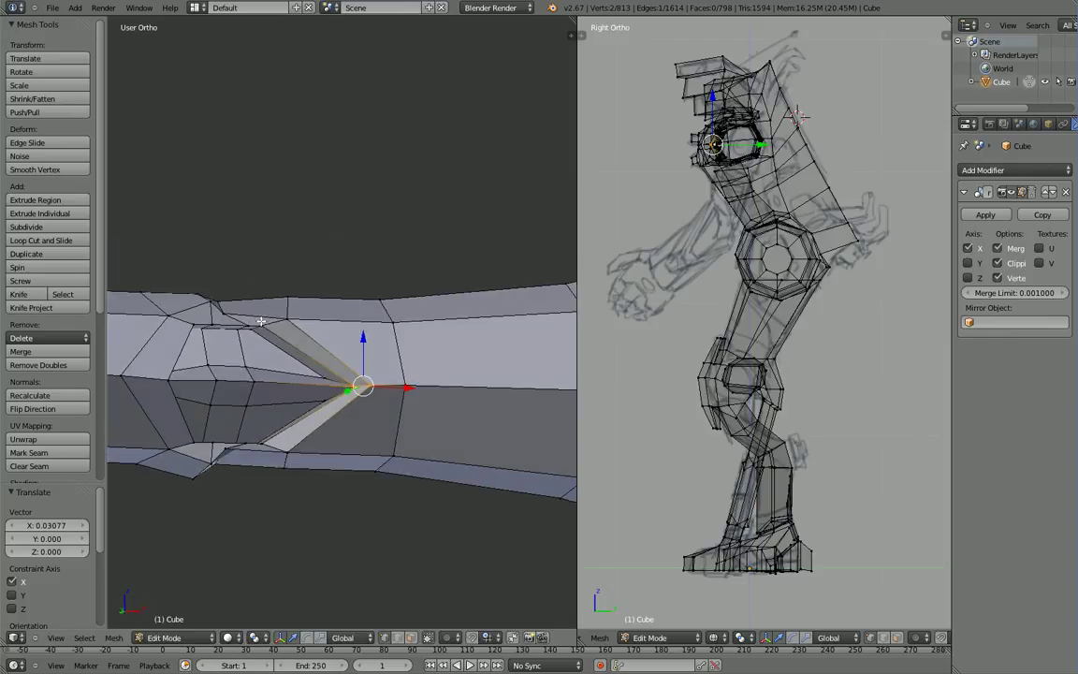
{"action": "right_click", "coordinate": [265, 326]}
{"action": "right_click", "coordinate": [289, 321], "text": "shift"}
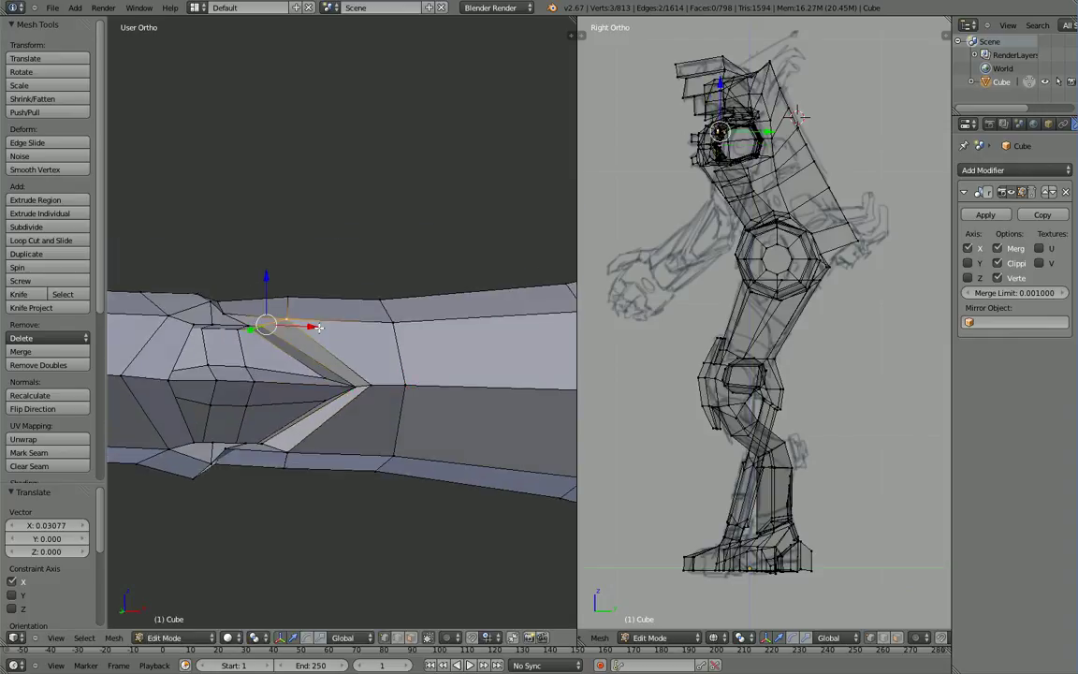
{"action": "left_click_drag", "start_coordinate": [319, 327], "coordinate": [338, 329]}
Step: Select the lower corner vertices on the elbow's hand side and move them 0.05854 along the X axis
{"action": "middle_click_drag", "start_coordinate": [333, 340], "coordinate": [316, 384]}
{"action": "right_click", "coordinate": [285, 375]}
{"action": "right_click", "coordinate": [282, 372]}
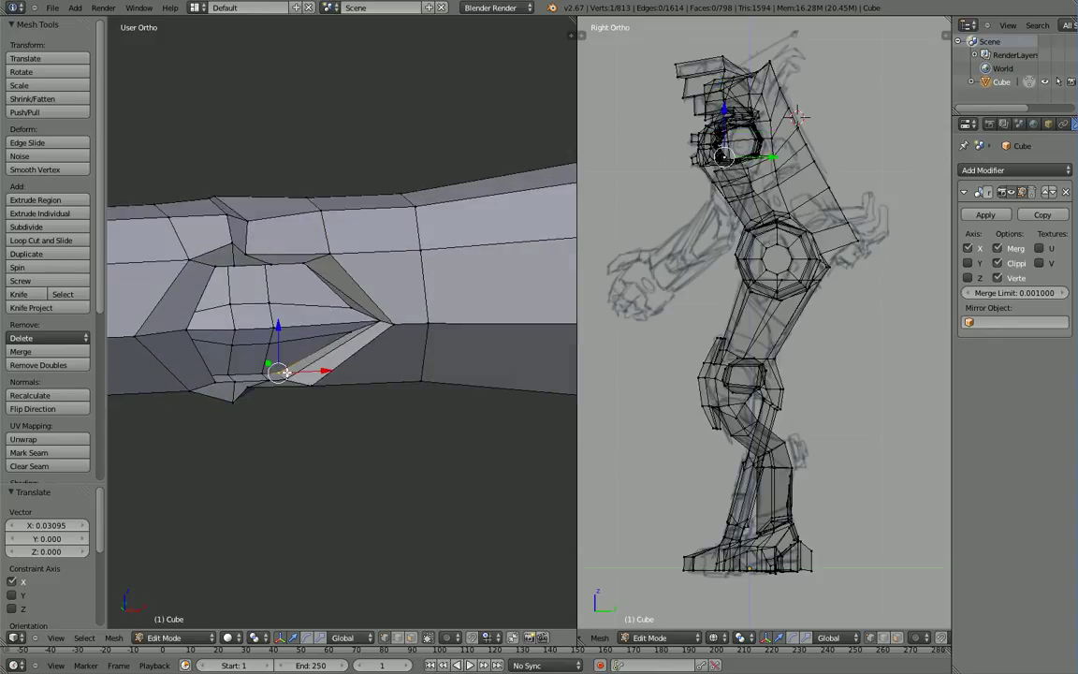
{"action": "right_click", "coordinate": [287, 372], "text": "shift"}
{"action": "right_click", "coordinate": [285, 374], "text": "shift"}
{"action": "right_click", "coordinate": [292, 379], "text": "shift"}
{"action": "right_click", "coordinate": [316, 385], "text": "shift"}
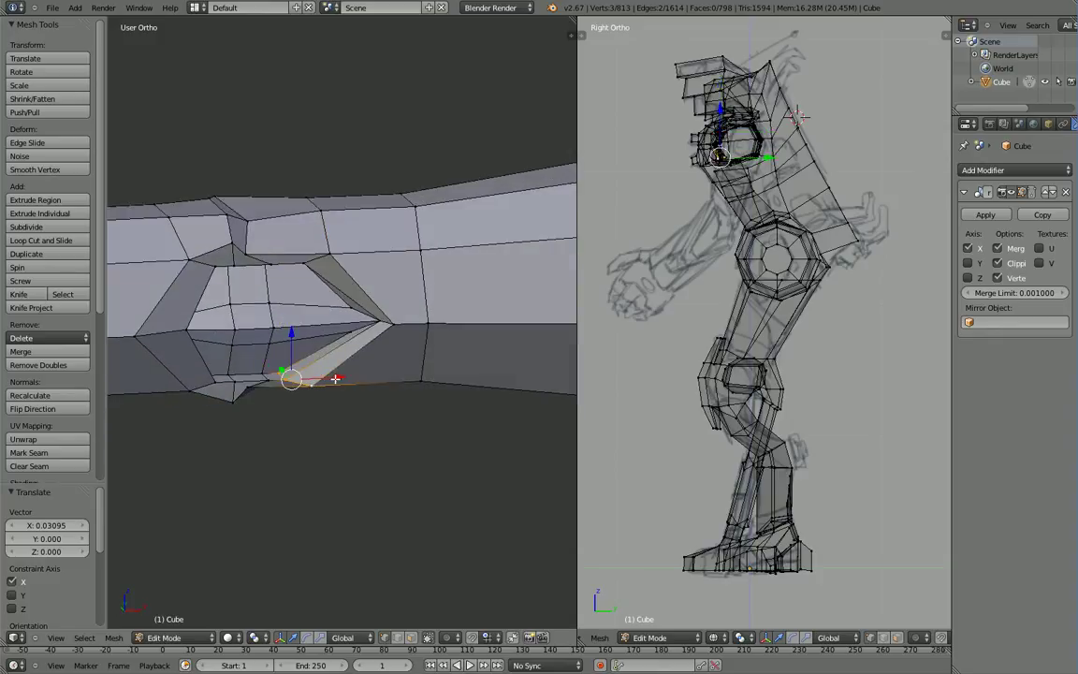
{"action": "left_click_drag", "start_coordinate": [337, 378], "coordinate": [371, 376]}
Step: Select the five vertices of the elbow's hand-side middle column and move them 0.04730 along the X axis
{"action": "middle_click_drag", "start_coordinate": [371, 377], "coordinate": [310, 320]}
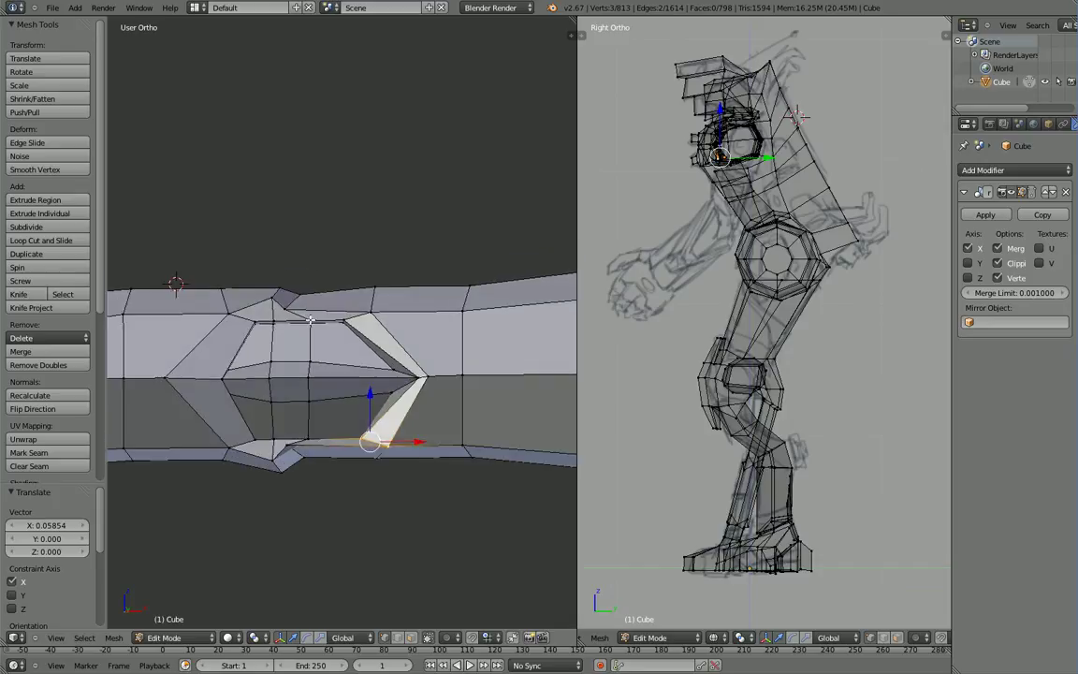
{"action": "right_click", "coordinate": [310, 322]}
{"action": "right_click", "coordinate": [310, 366], "text": "shift"}
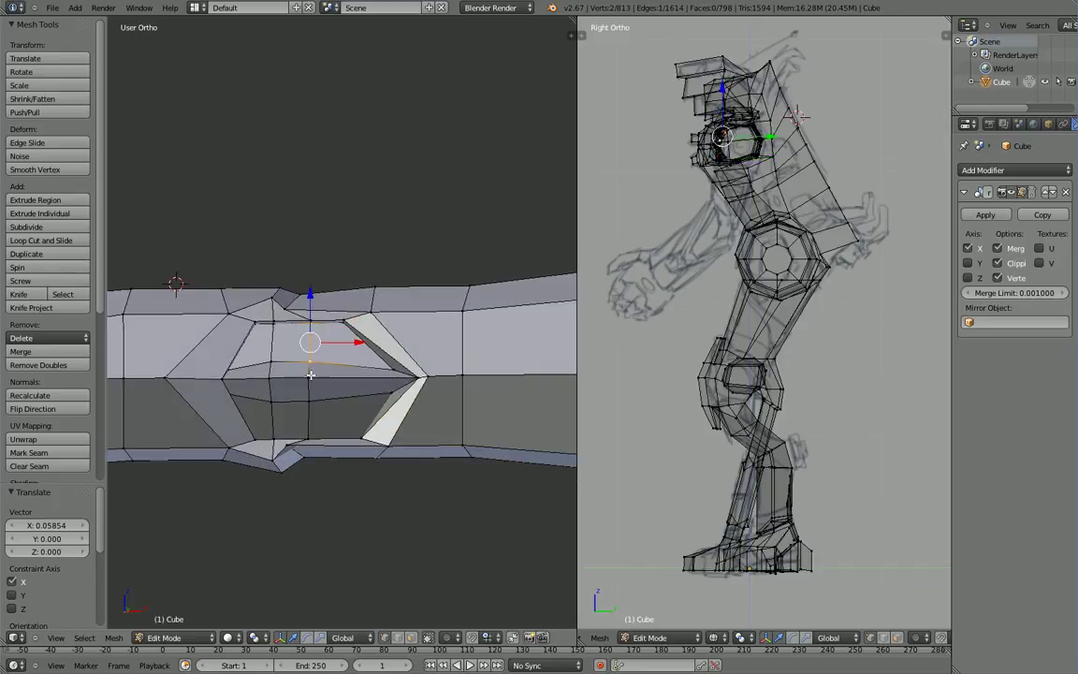
{"action": "right_click", "coordinate": [310, 378], "text": "shift"}
{"action": "right_click", "coordinate": [311, 401], "text": "shift"}
{"action": "right_click", "coordinate": [309, 434], "text": "shift"}
{"action": "middle_click_drag", "start_coordinate": [309, 435], "coordinate": [312, 458]}
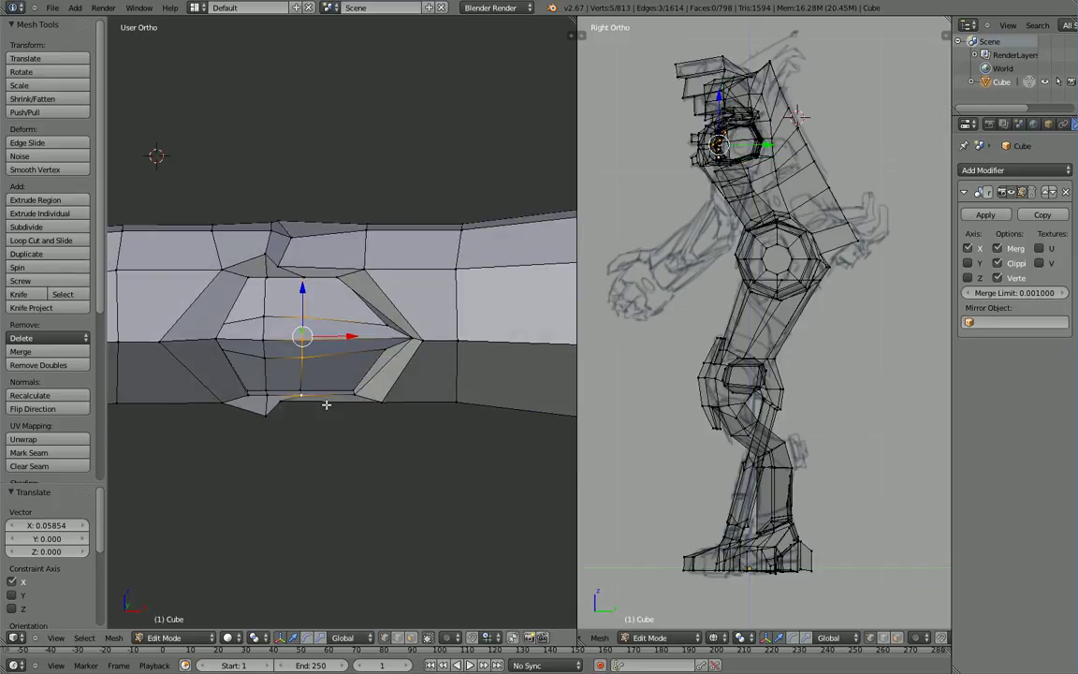
{"action": "right_click", "coordinate": [307, 396], "text": "shift"}
{"action": "right_click", "coordinate": [304, 391], "text": "shift"}
{"action": "left_click_drag", "start_coordinate": [345, 337], "coordinate": [374, 337]}
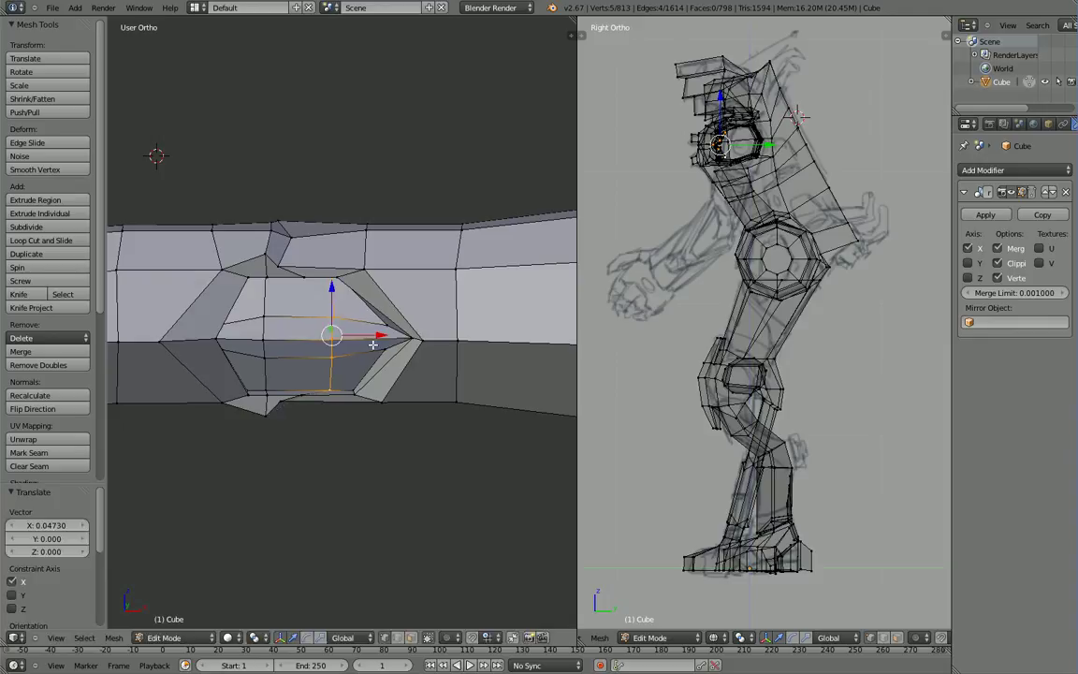
Step: Switch to face selection and extrude the two central elbow faces in place
{"action": "middle_click_drag", "start_coordinate": [373, 343], "coordinate": [338, 339]}
{"action": "right_click", "coordinate": [342, 331], "text": "shift"}
{"action": "right_click", "coordinate": [335, 351], "text": "shift"}
{"action": "right_click", "coordinate": [357, 370], "text": "shift"}
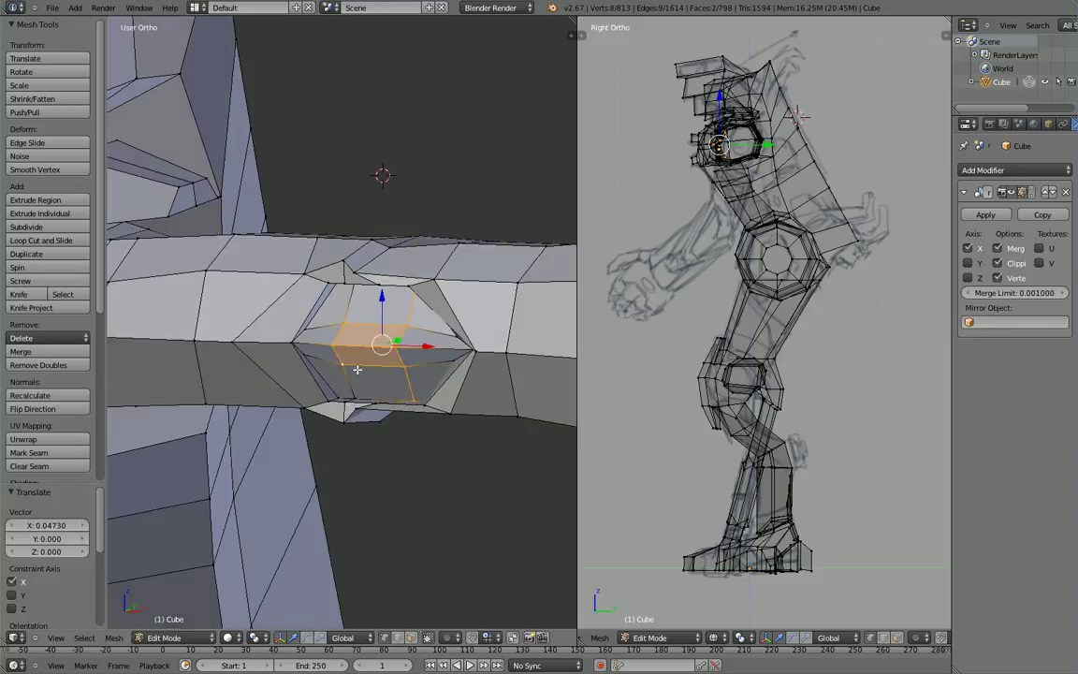
{"action": "right_click", "coordinate": [402, 338]}
{"action": "left_click", "coordinate": [412, 637]}
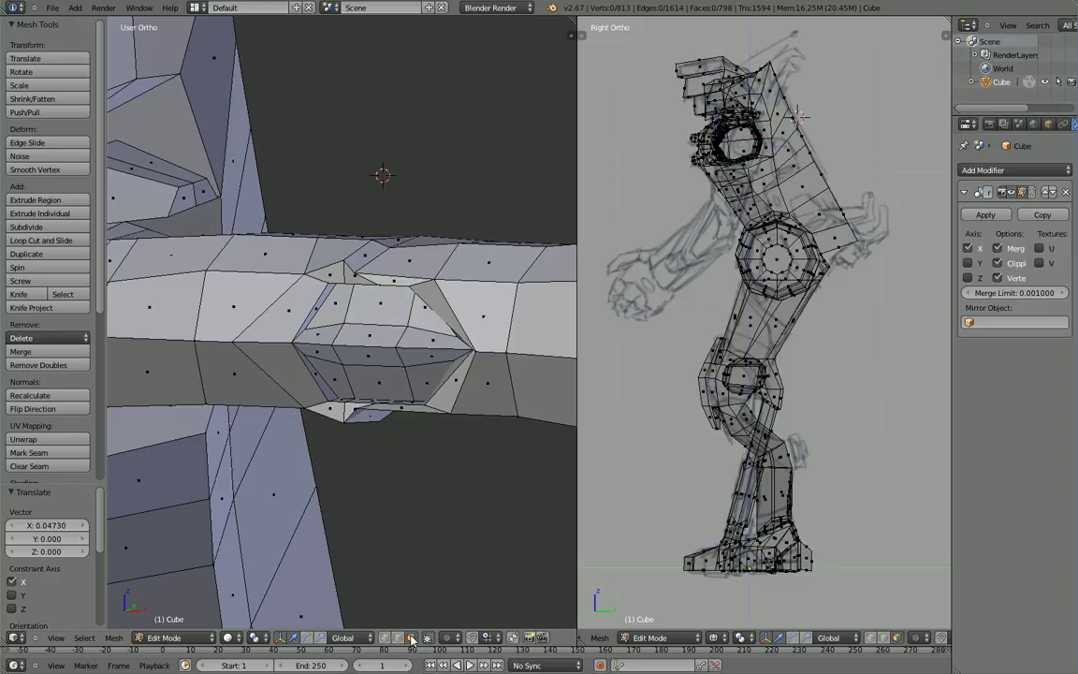
{"action": "right_click", "coordinate": [375, 353]}
{"action": "right_click", "coordinate": [374, 341], "text": "shift"}
{"action": "key", "text": "e"}
{"action": "left_click", "coordinate": [389, 382]}
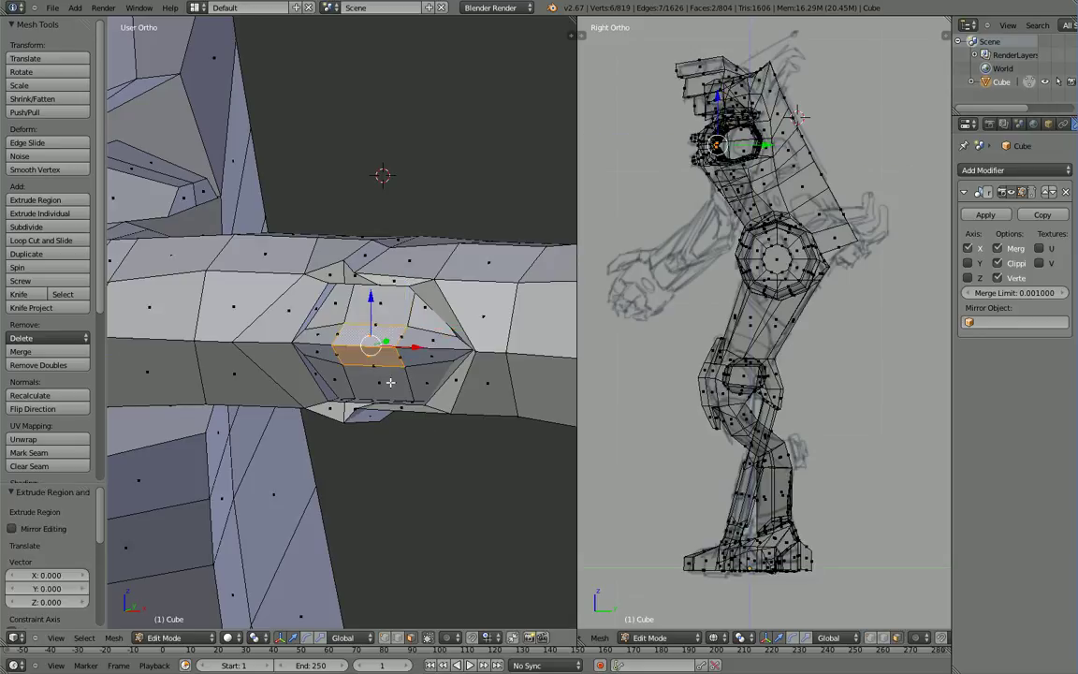
Step: Move the extruded central faces slightly outward along Y, scale them 1.112 overall, and scale them 0.694 along X
{"action": "key", "text": "s"}
{"action": "right_click", "coordinate": [388, 381]}
{"action": "left_click_drag", "start_coordinate": [391, 341], "coordinate": [387, 342]}
{"action": "key", "text": "s"}
{"action": "left_click", "coordinate": [393, 378]}
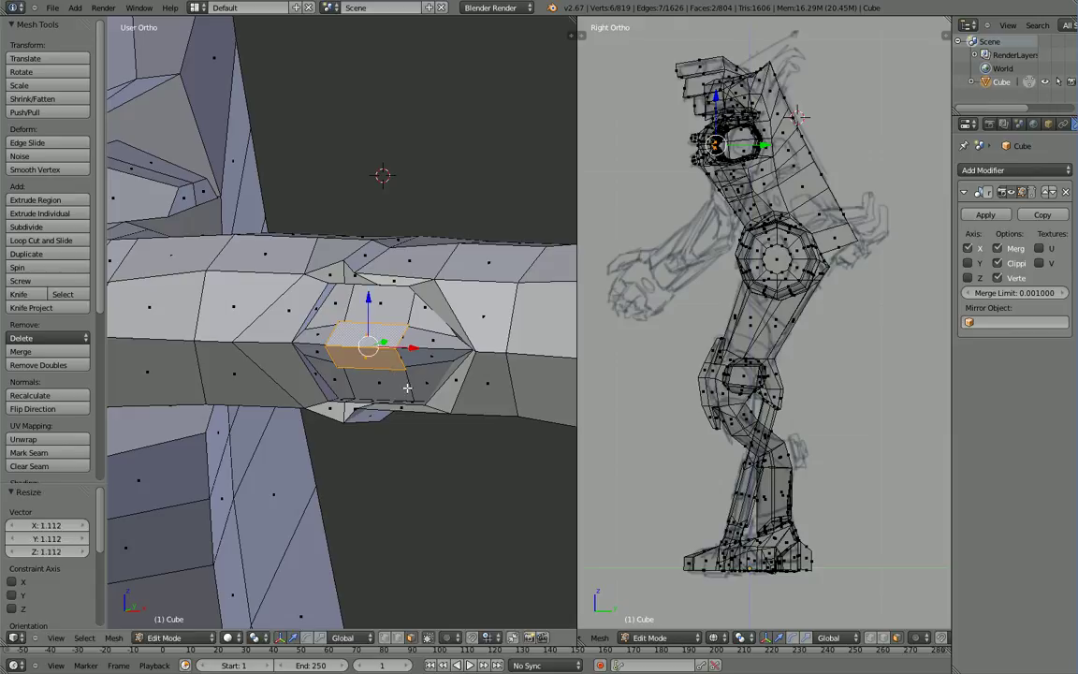
{"action": "key", "text": "s"}
{"action": "left_click", "coordinate": [402, 378]}
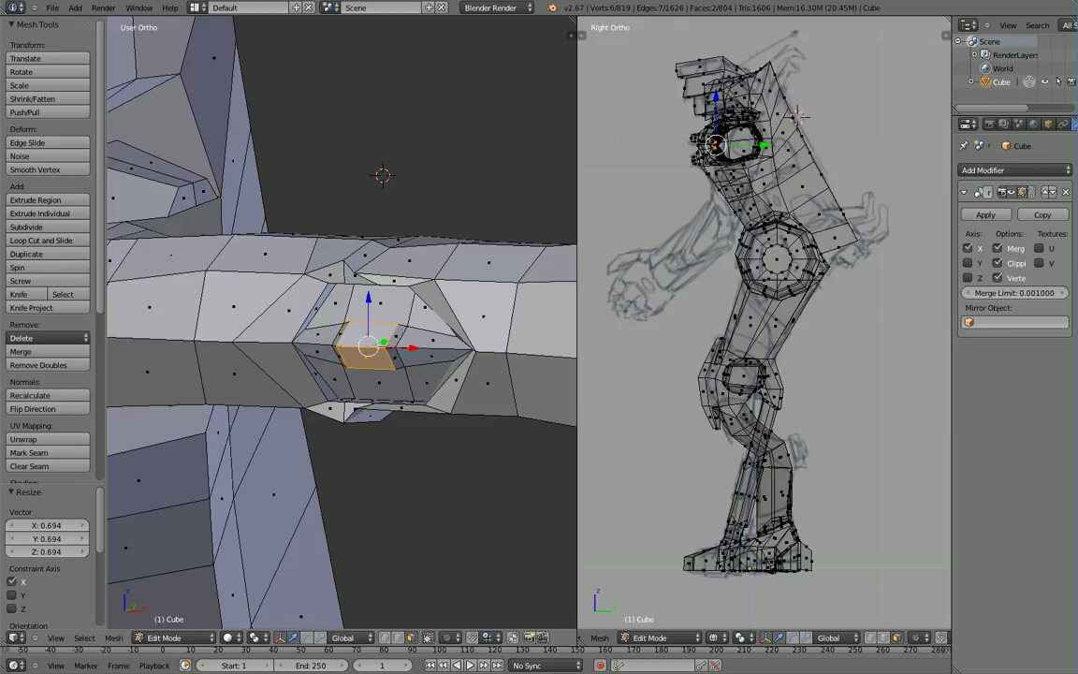
Step: Extrude the elbow faces above and below the central block inward by about 0.027
{"action": "key", "text": "Tab"}
{"action": "middle_click_drag", "start_coordinate": [400, 382], "coordinate": [281, 348]}
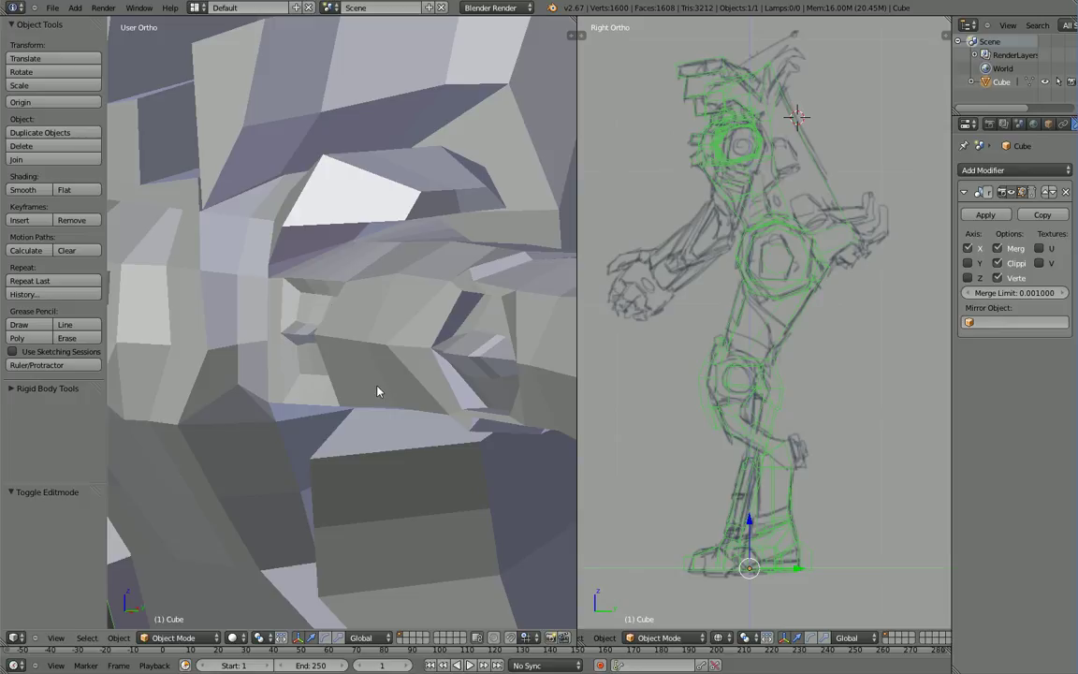
{"action": "middle_click_drag", "start_coordinate": [378, 391], "coordinate": [520, 414]}
{"action": "key", "text": "Tab"}
{"action": "middle_click_drag", "start_coordinate": [430, 472], "coordinate": [385, 438]}
{"action": "right_click", "coordinate": [400, 321]}
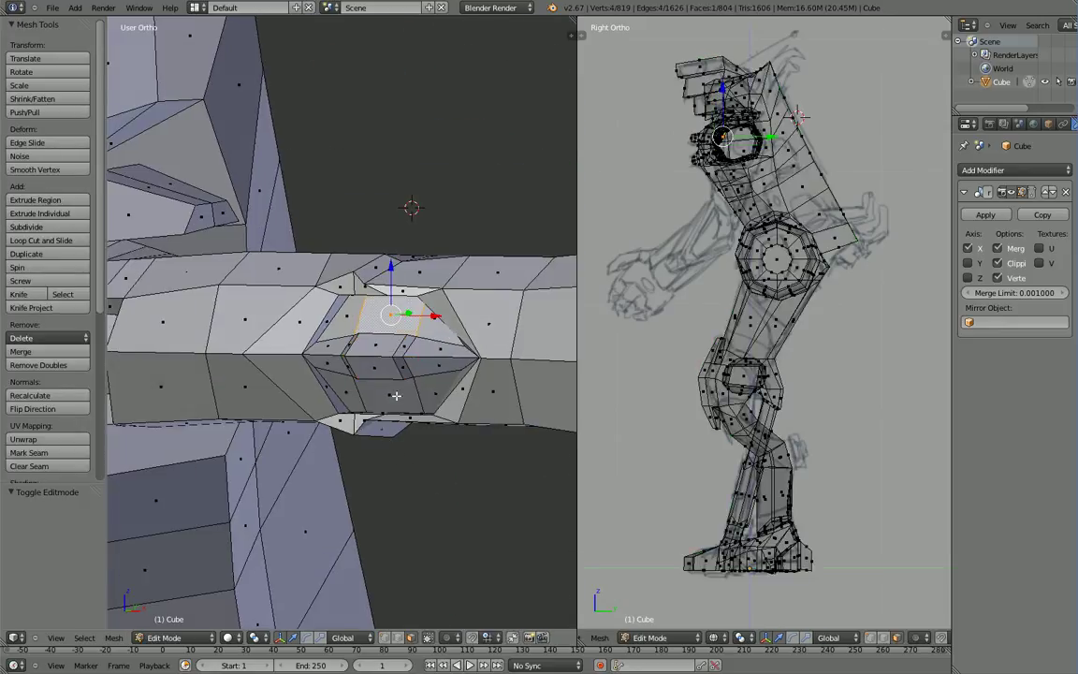
{"action": "key", "text": "e"}
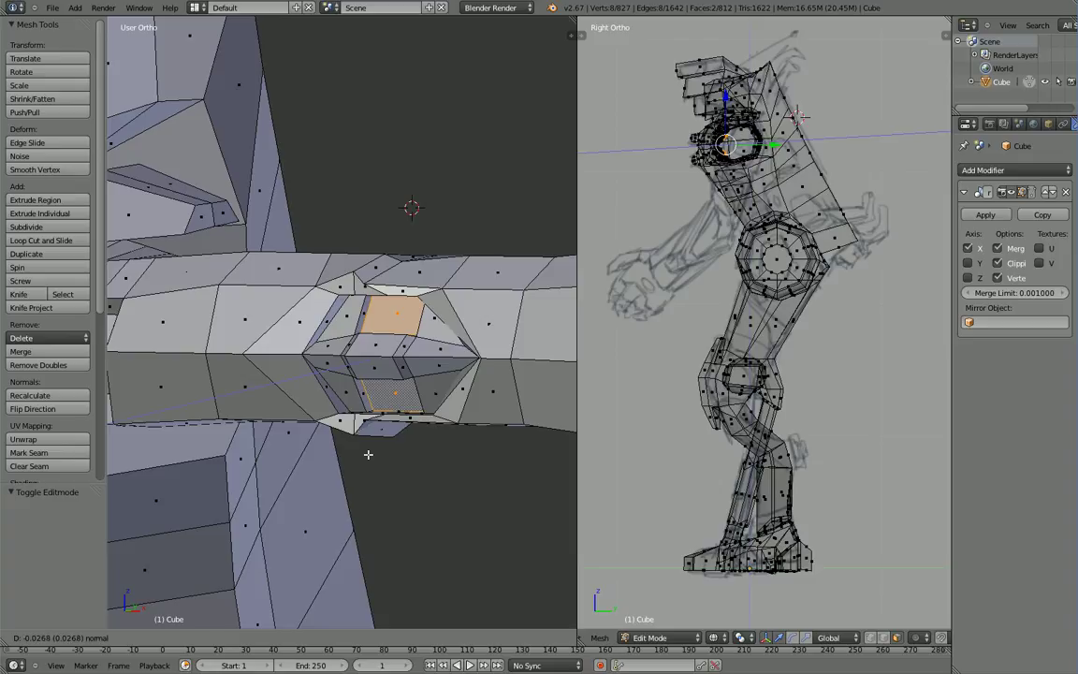
{"action": "left_click", "coordinate": [370, 455]}
Step: Move the two recessed elbow faces 0.01966 along the Y axis and scale them down
{"action": "middle_click_drag", "start_coordinate": [388, 469], "coordinate": [330, 456]}
{"action": "key", "text": "Tab"}
{"action": "key", "text": "Tab"}
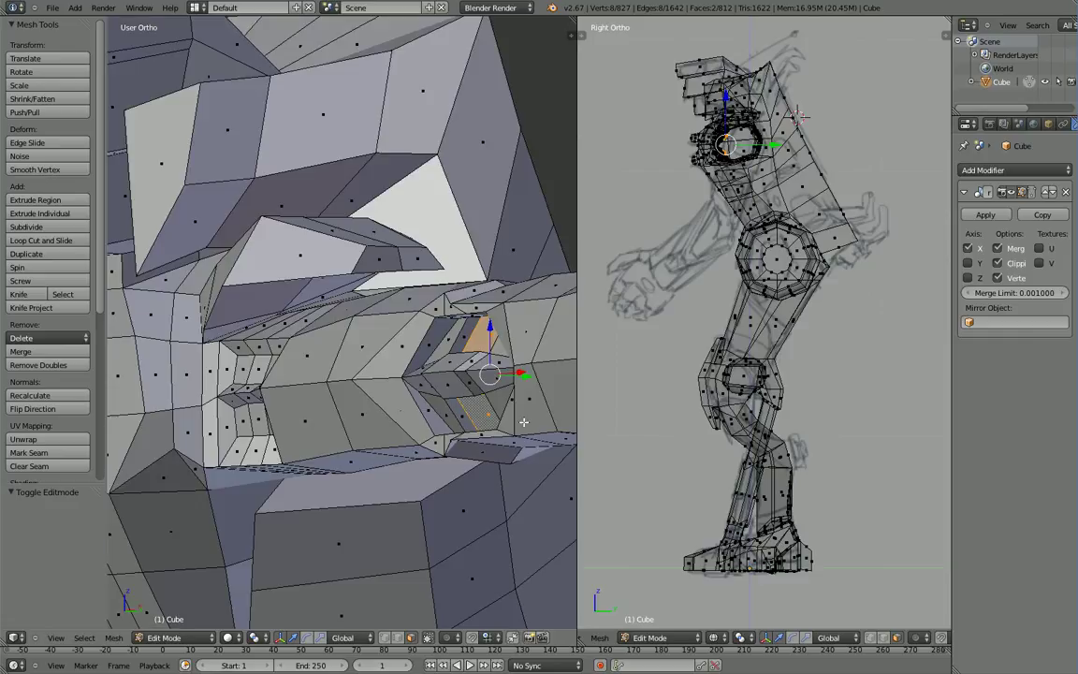
{"action": "left_click_drag", "start_coordinate": [531, 378], "coordinate": [542, 380]}
{"action": "key", "text": "s"}
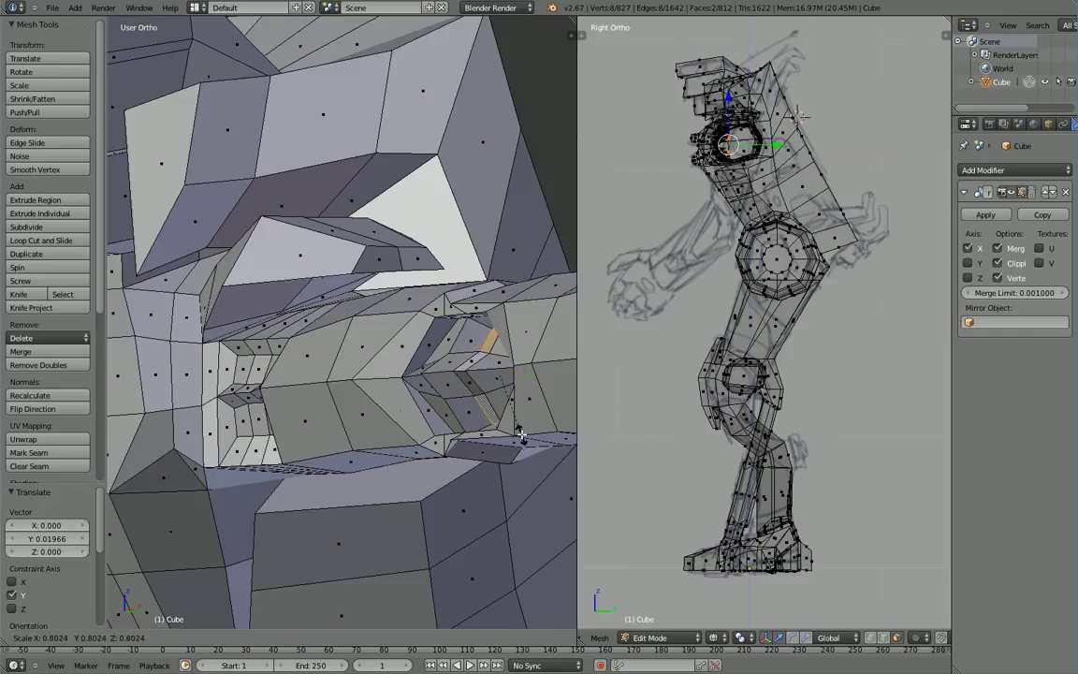
{"action": "left_click", "coordinate": [510, 437]}
Step: Examine the recessed elbow in Object Mode and compare it with the front sketch in wireframe and solid display
{"action": "middle_click_drag", "start_coordinate": [473, 445], "coordinate": [558, 469]}
{"action": "key", "text": "Tab"}
{"action": "middle_click_drag", "start_coordinate": [451, 487], "coordinate": [356, 527]}
{"action": "scroll", "coordinate": [441, 490], "scroll_direction": "down", "scroll_amount": 3}
{"action": "scroll", "coordinate": [441, 494], "scroll_direction": "down", "scroll_amount": 1}
{"action": "scroll", "coordinate": [437, 494], "scroll_direction": "up", "scroll_amount": 4}
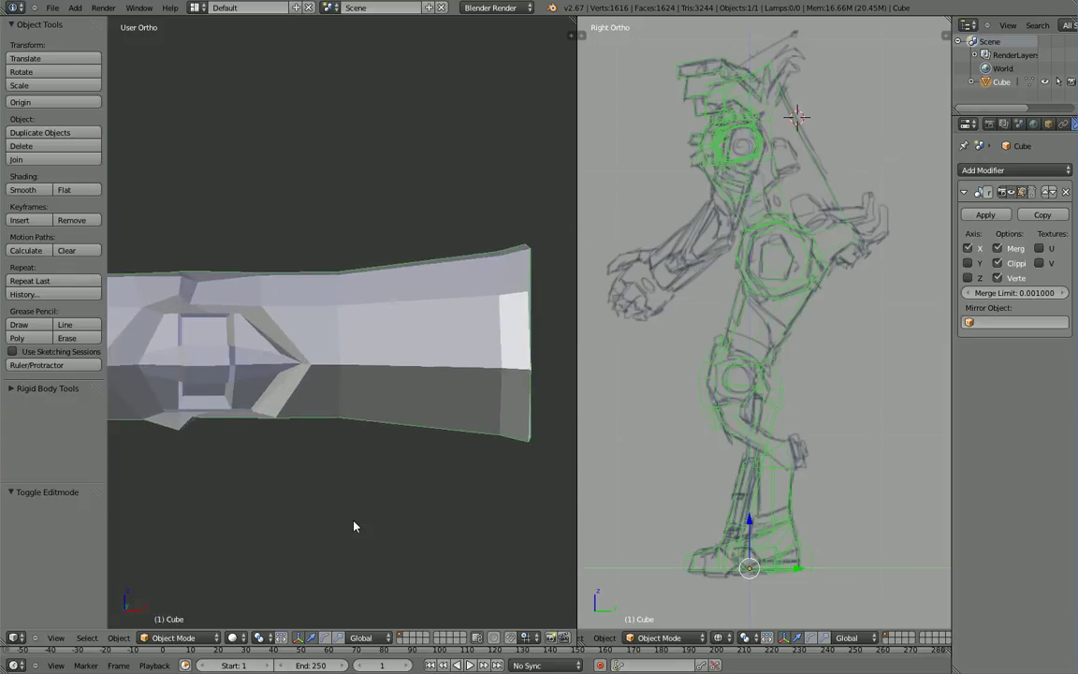
{"action": "key", "text": "Tab"}
{"action": "key", "text": "Tab"}
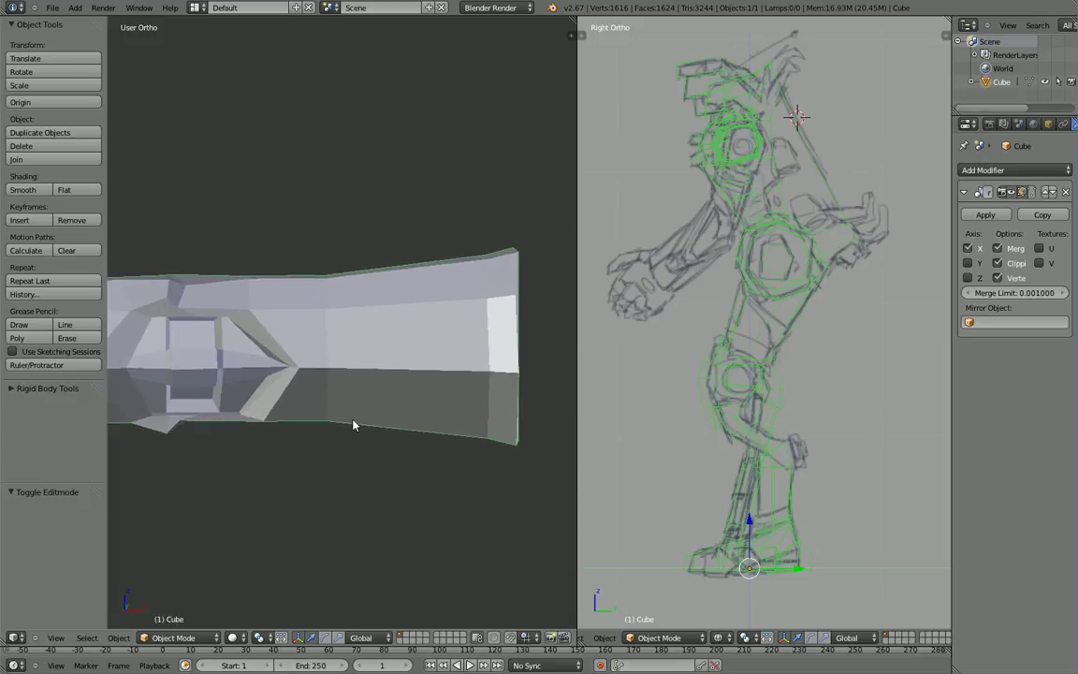
{"action": "key", "text": "KP_1"}
{"action": "key", "text": "1"}
{"action": "key", "text": "z"}
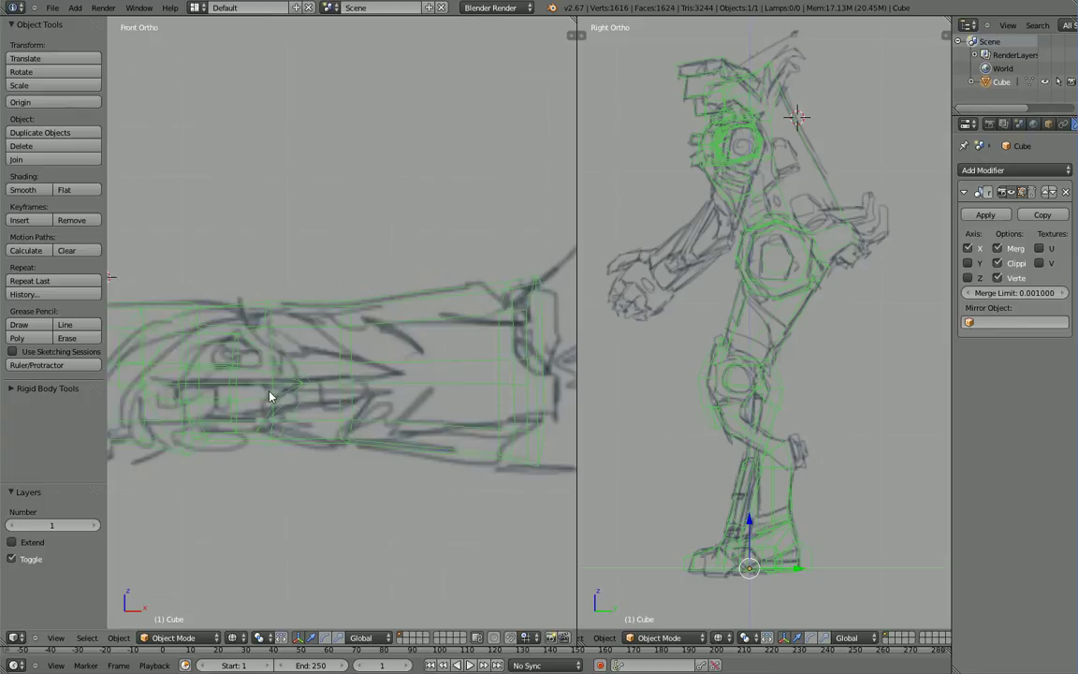
{"action": "key", "text": "Tab"}
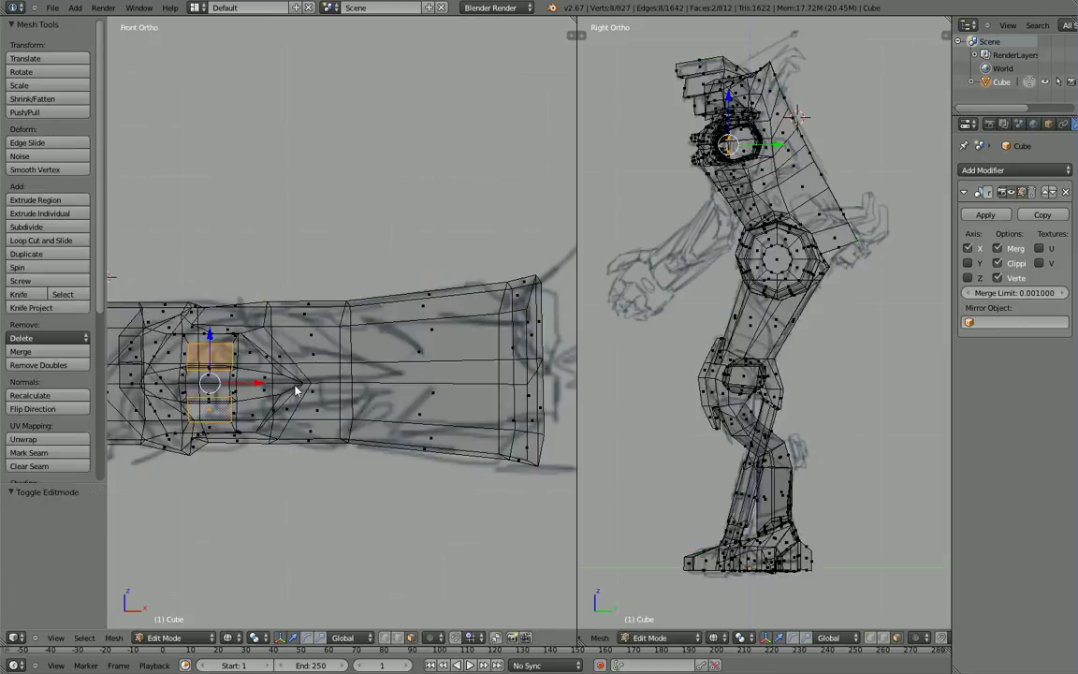
{"action": "key", "text": "Tab"}
{"action": "key", "text": "z"}
{"action": "key", "text": "Tab"}
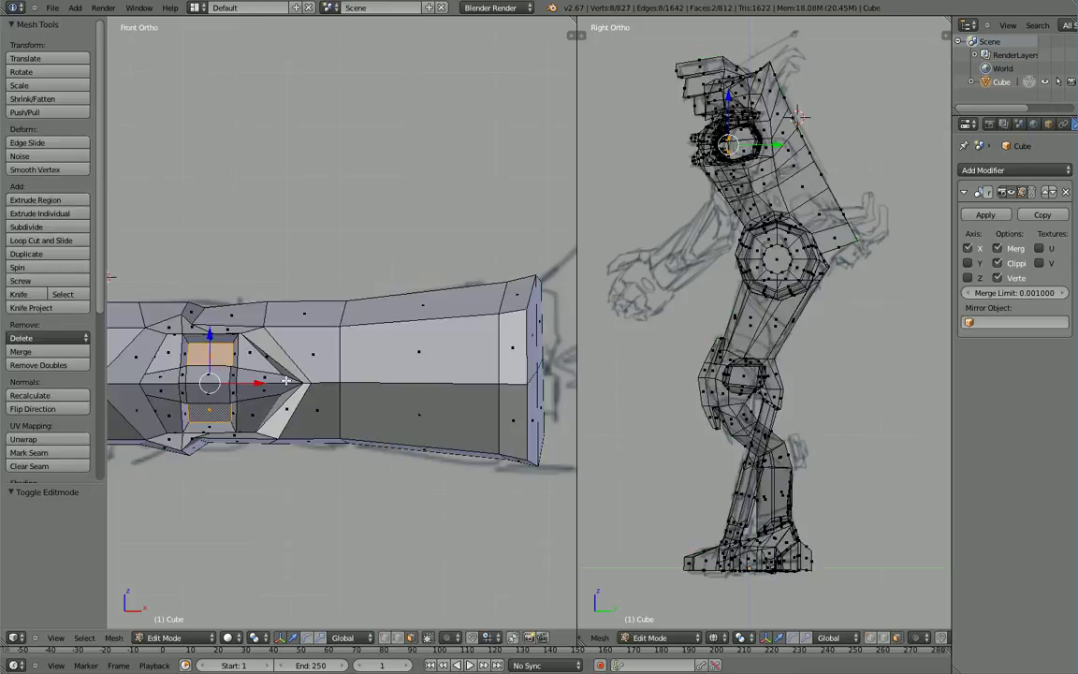
{"action": "key", "text": "Tab"}
{"action": "key", "text": "Tab"}
Step: Select the faces of the elbow's pointed hand side with the adjoining central block faces and two forearm faces, and move them 0.120 along X
{"action": "right_click", "coordinate": [282, 374]}
{"action": "right_click", "coordinate": [283, 368]}
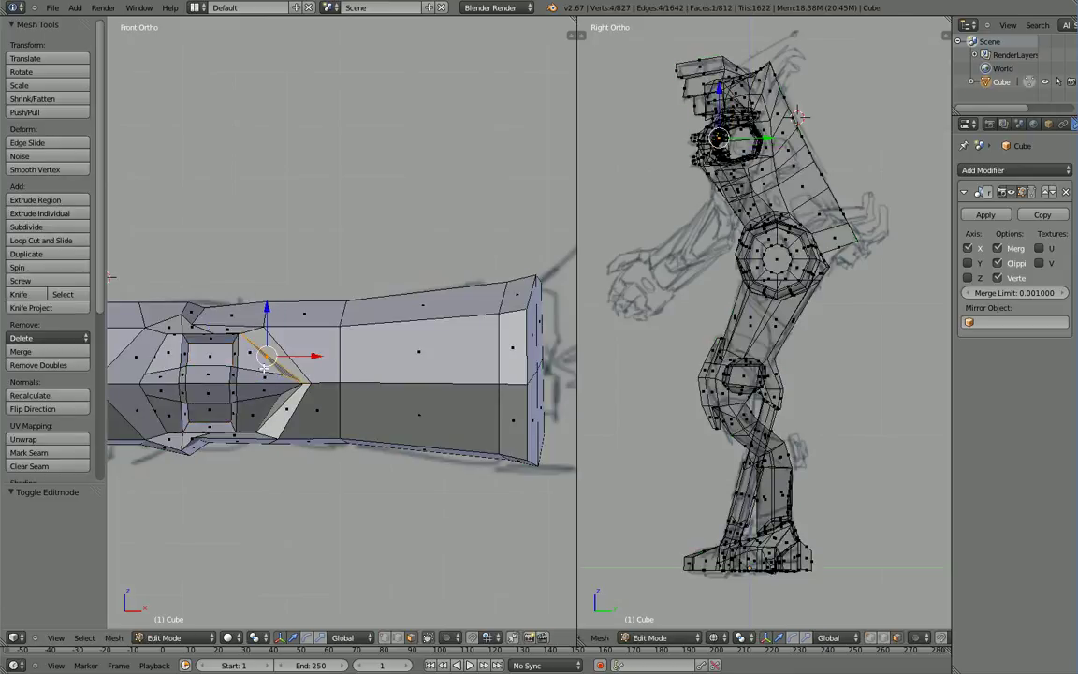
{"action": "right_click", "coordinate": [262, 367], "text": "shift"}
{"action": "right_click", "coordinate": [278, 361], "text": "shift"}
{"action": "right_click", "coordinate": [284, 408], "text": "shift"}
{"action": "right_click", "coordinate": [278, 406], "text": "shift"}
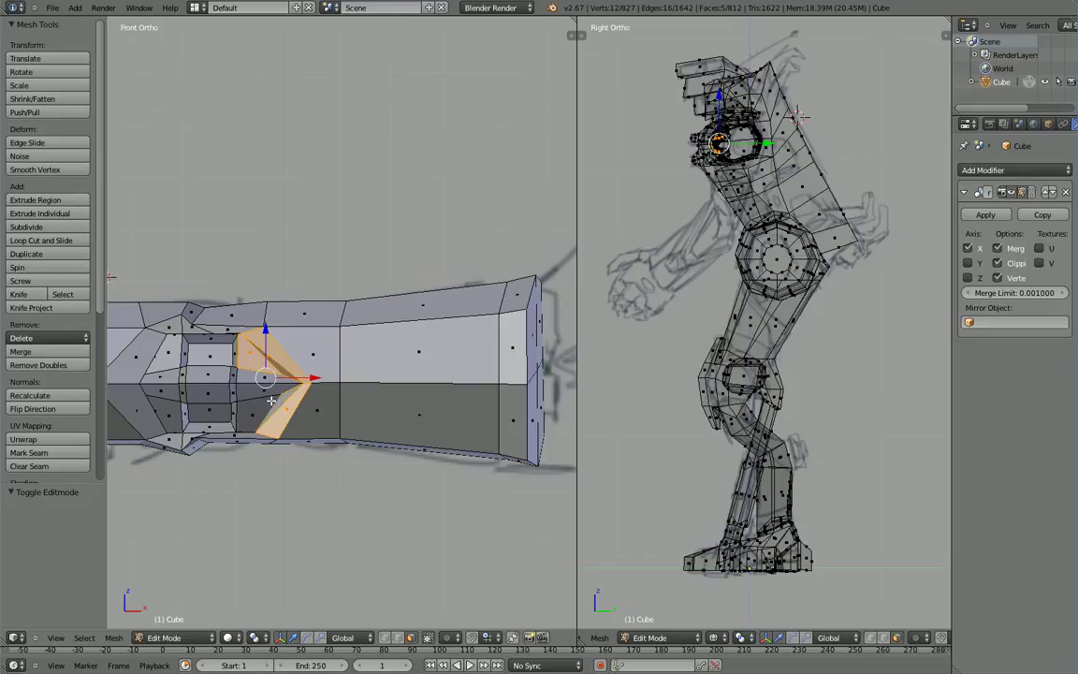
{"action": "right_click", "coordinate": [268, 404], "text": "shift"}
{"action": "right_click", "coordinate": [267, 392], "text": "shift"}
{"action": "right_click", "coordinate": [267, 380], "text": "shift"}
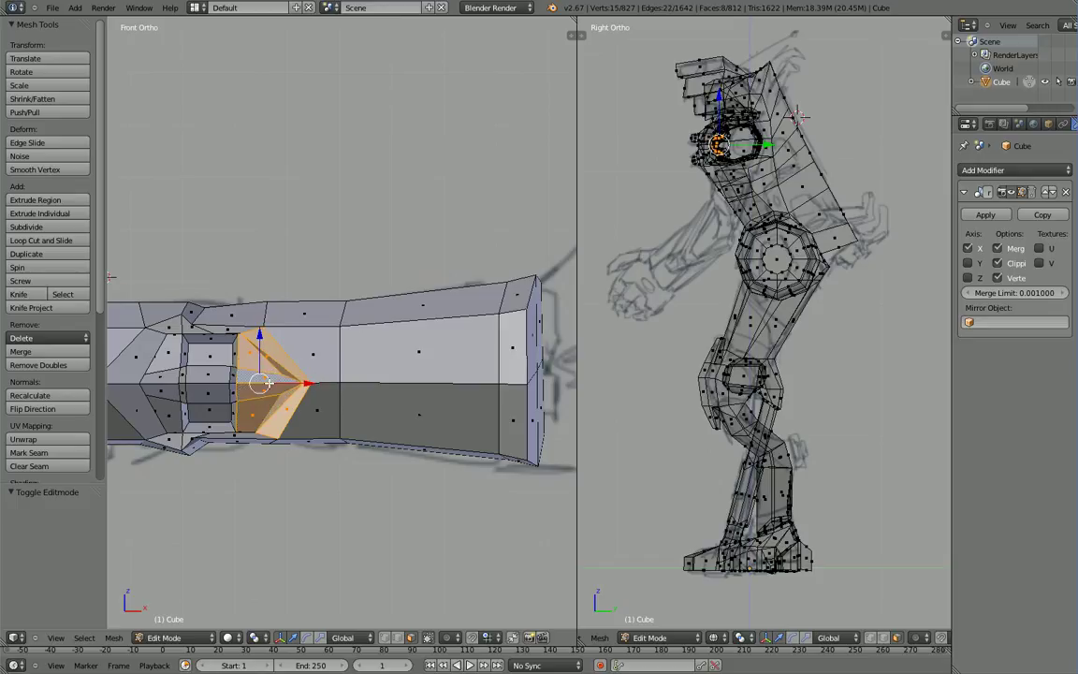
{"action": "right_click", "coordinate": [237, 361], "text": "shift"}
{"action": "right_click", "coordinate": [237, 379], "text": "shift"}
{"action": "right_click", "coordinate": [236, 398], "text": "shift"}
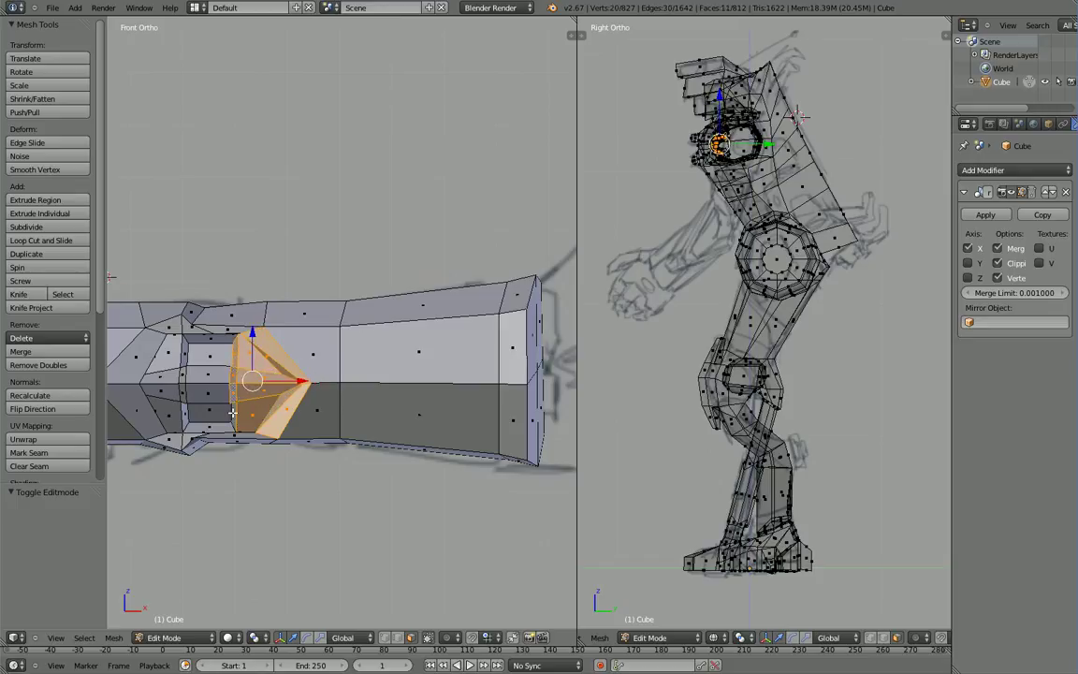
{"action": "right_click", "coordinate": [236, 418], "text": "shift"}
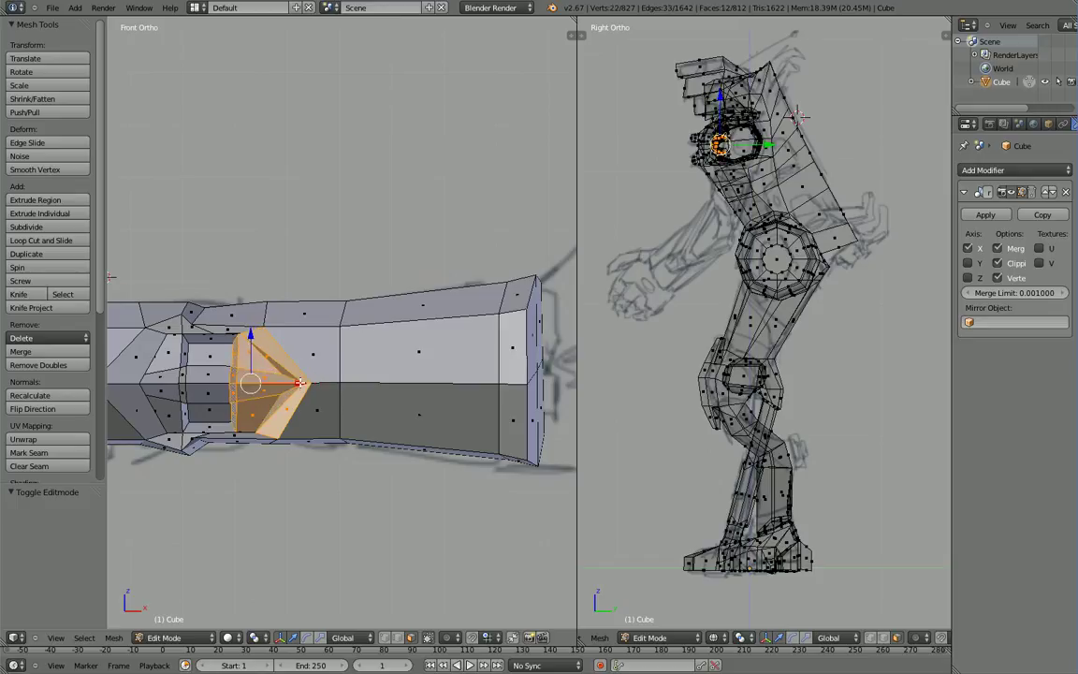
{"action": "middle_click_drag", "start_coordinate": [300, 383], "coordinate": [287, 427]}
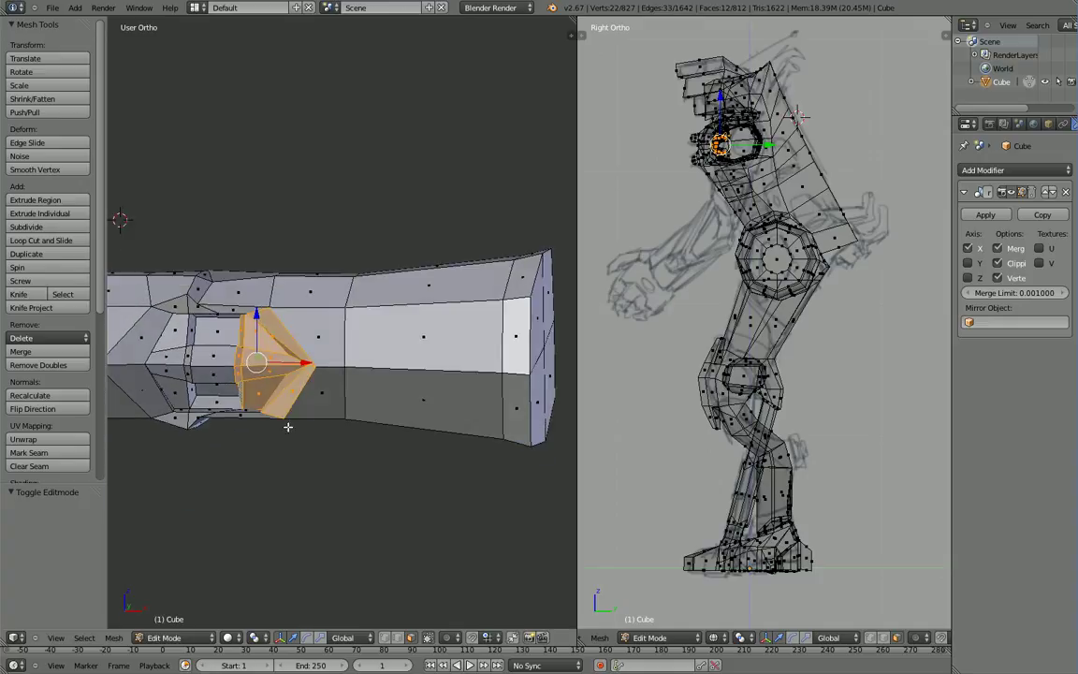
{"action": "left_click", "coordinate": [304, 364]}
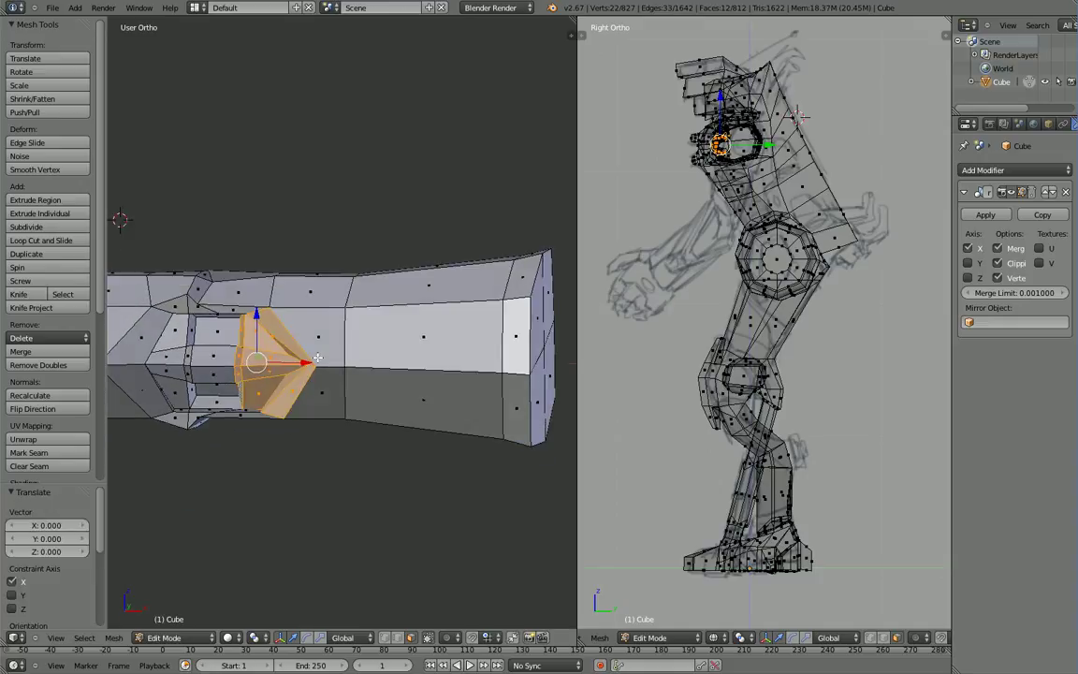
{"action": "right_click", "coordinate": [321, 360], "text": "shift"}
{"action": "right_click", "coordinate": [320, 390], "text": "shift"}
{"action": "left_click_drag", "start_coordinate": [322, 367], "coordinate": [380, 365]}
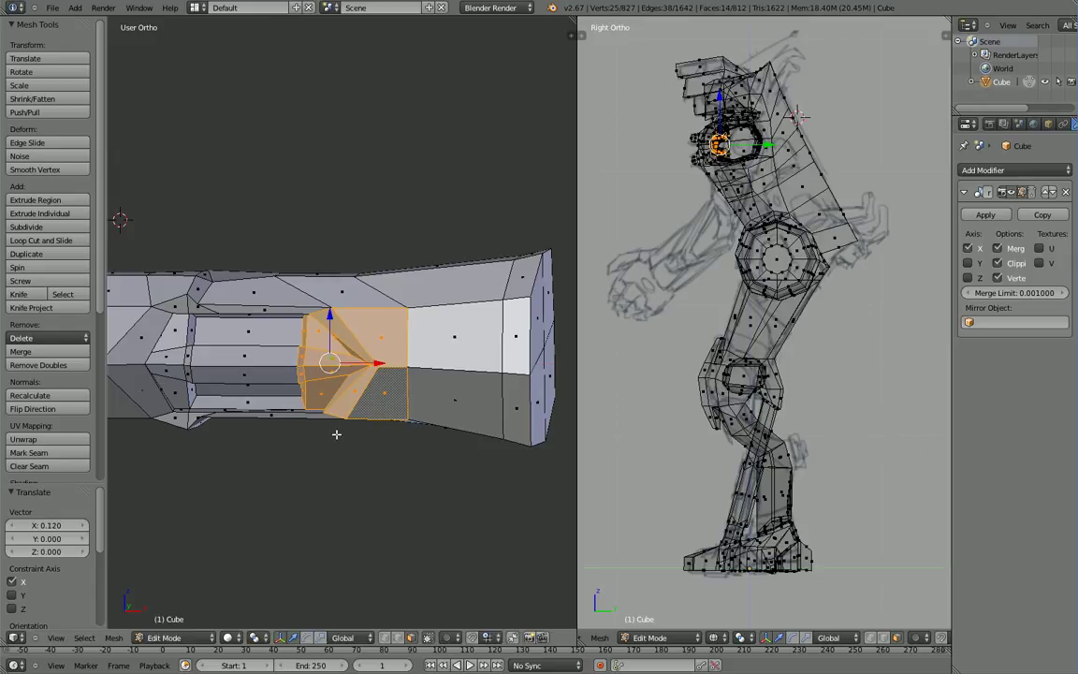
Step: Move the selected hand-side elbow faces 0.02192 further along X against the front sketch and inspect the elbow in Object Mode
{"action": "key", "text": "KP_1"}
{"action": "key", "text": "z"}
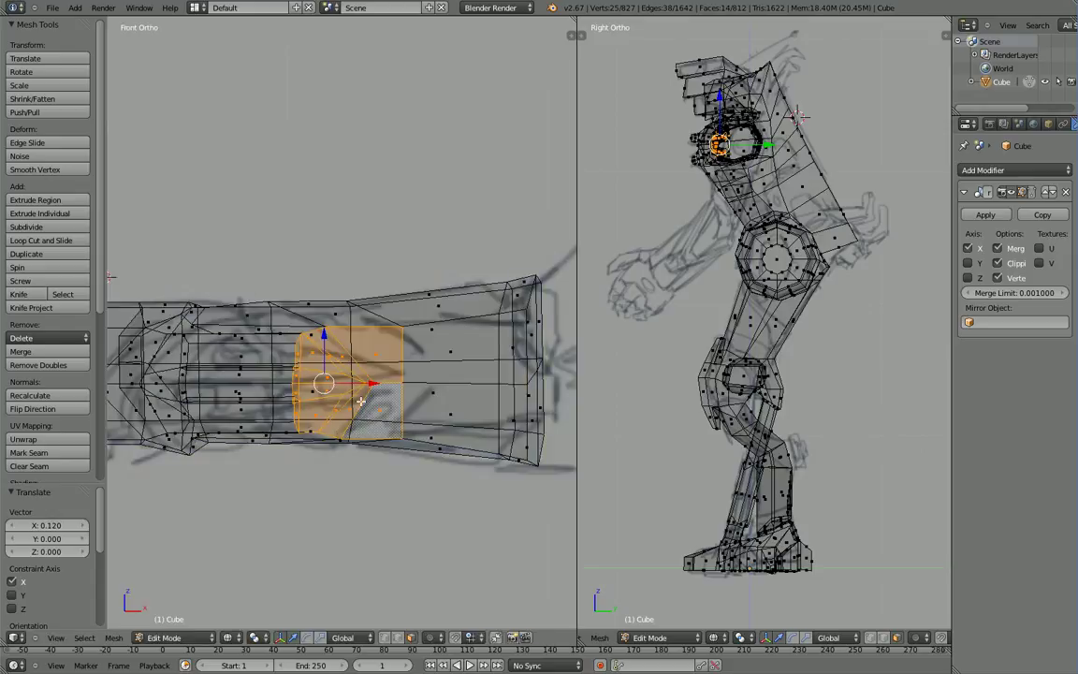
{"action": "left_click_drag", "start_coordinate": [375, 386], "coordinate": [384, 381]}
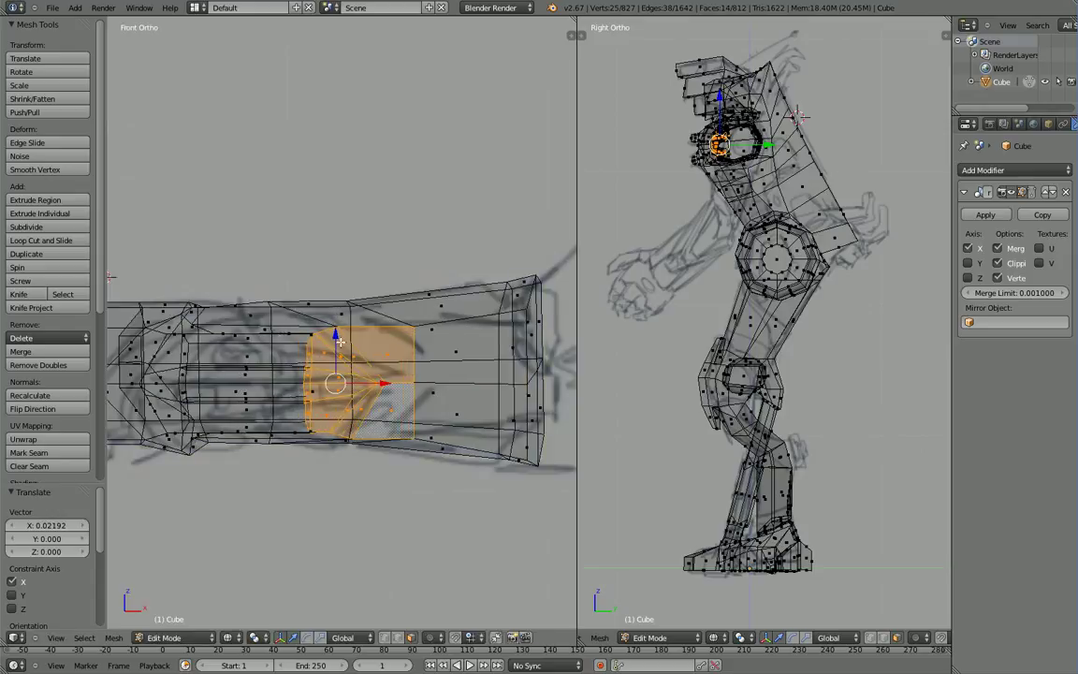
{"action": "left_click_drag", "start_coordinate": [338, 342], "coordinate": [333, 339]}
{"action": "key", "text": "ctrl+z"}
{"action": "key", "text": "Tab"}
{"action": "middle_click_drag", "start_coordinate": [334, 496], "coordinate": [319, 506]}
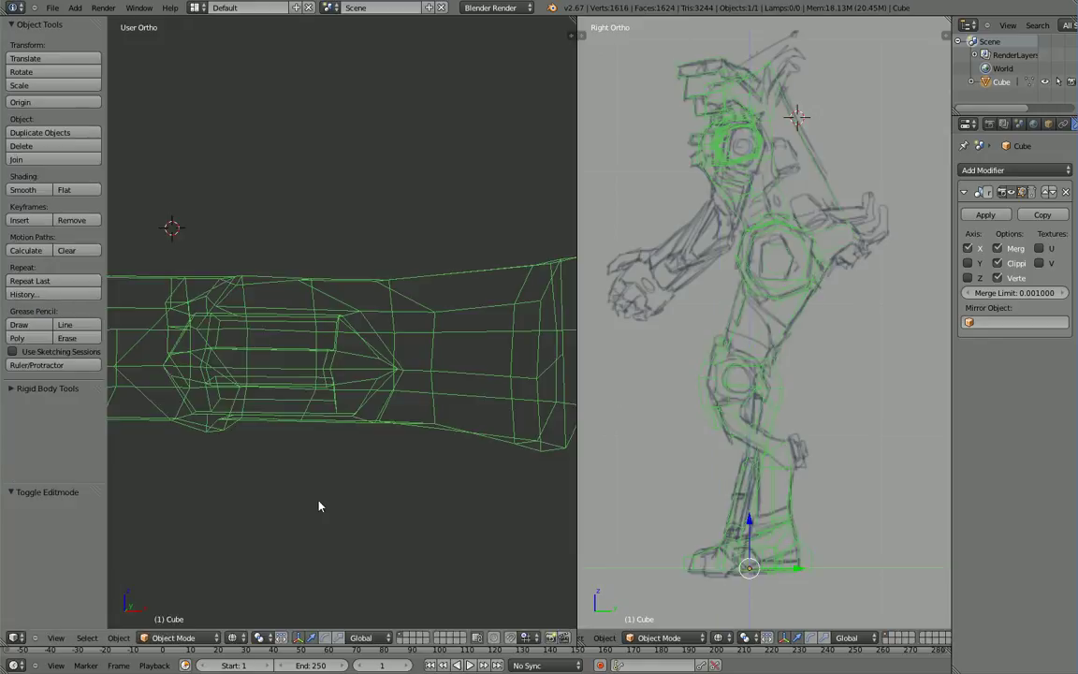
{"action": "key", "text": "KP_1"}
{"action": "key", "text": "z"}
{"action": "mouse_move", "coordinate": [335, 412]}
{"action": "middle_mouse_down"}
{"action": "mouse_move", "coordinate": [313, 366]}
{"action": "mouse_move", "coordinate": [359, 365]}
{"action": "mouse_move", "coordinate": [310, 385]}
{"action": "mouse_move", "coordinate": [238, 381]}
{"action": "middle_mouse_up"}
Step: Select the four faces closing the elbow recess and central block on the body side and move them 0.07739 along X
{"action": "key", "text": "Tab"}
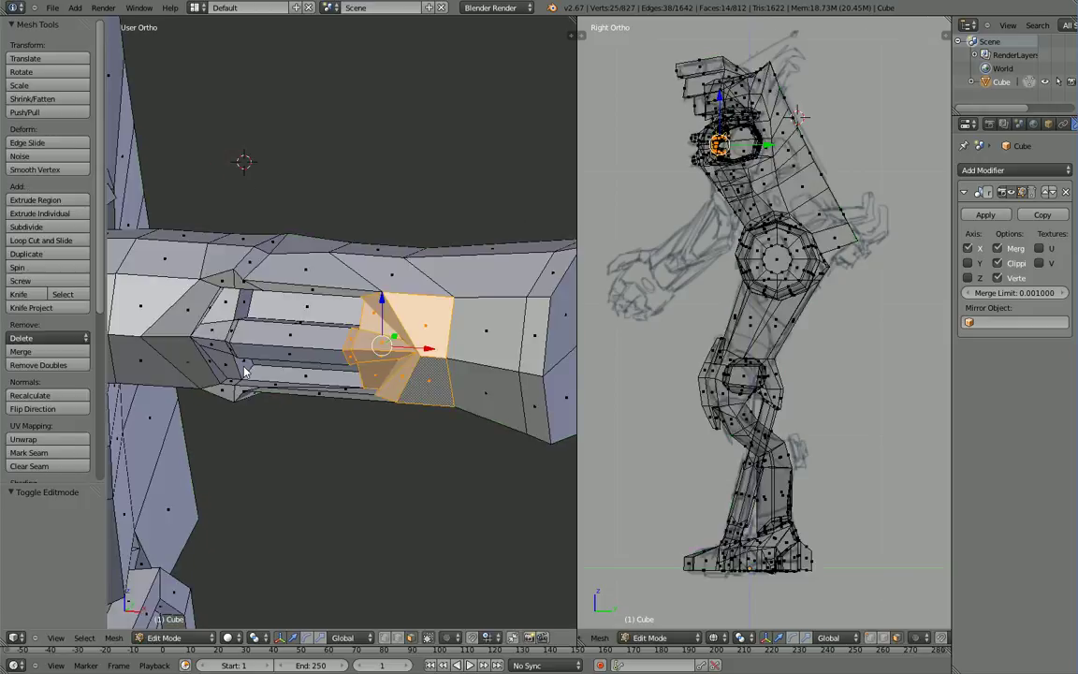
{"action": "right_click", "coordinate": [244, 365]}
{"action": "right_click", "coordinate": [233, 353], "text": "shift"}
{"action": "right_click", "coordinate": [231, 332], "text": "shift"}
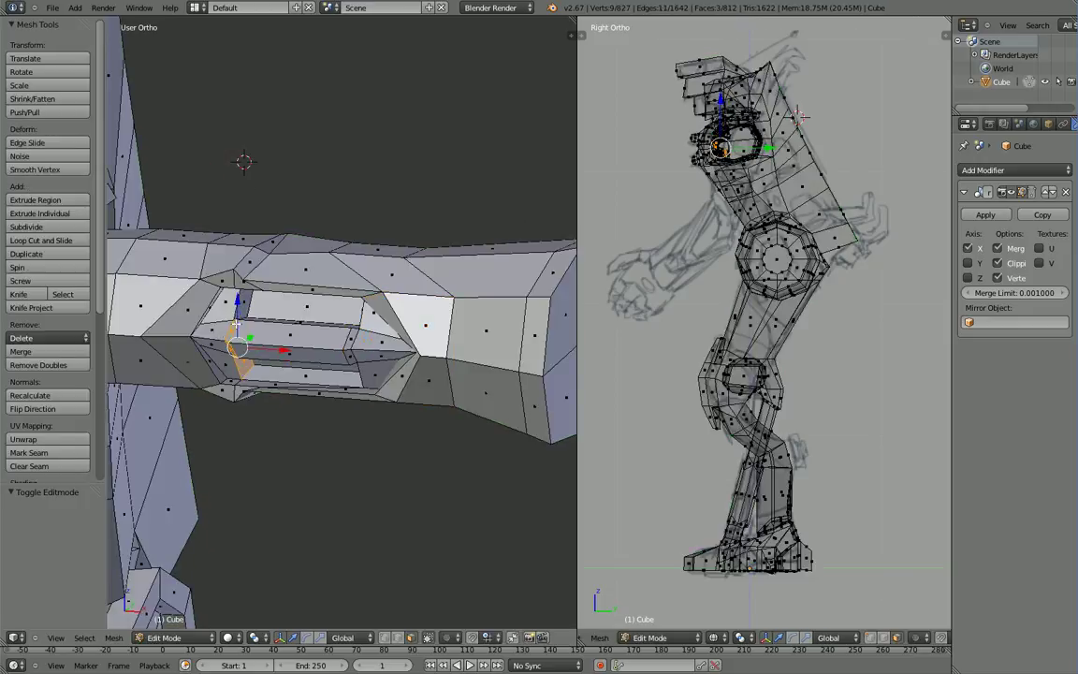
{"action": "right_click", "coordinate": [245, 306], "text": "shift"}
{"action": "middle_click_drag", "start_coordinate": [266, 338], "coordinate": [285, 327]}
{"action": "left_click_drag", "start_coordinate": [228, 360], "coordinate": [269, 360]}
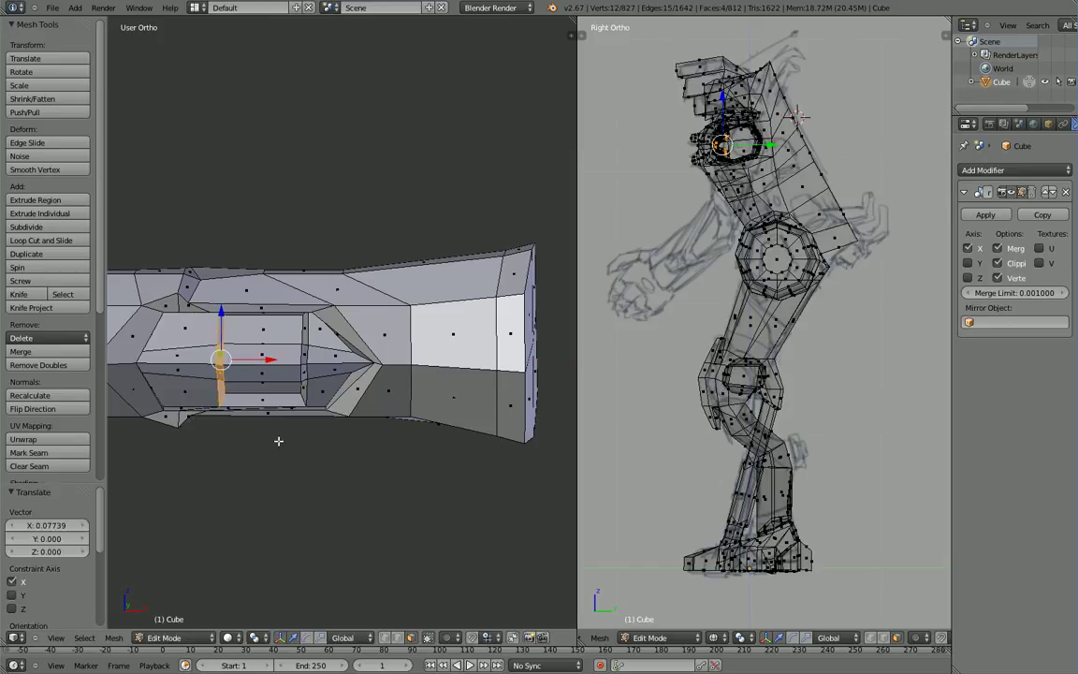
{"action": "middle_click_drag", "start_coordinate": [279, 440], "coordinate": [263, 490]}
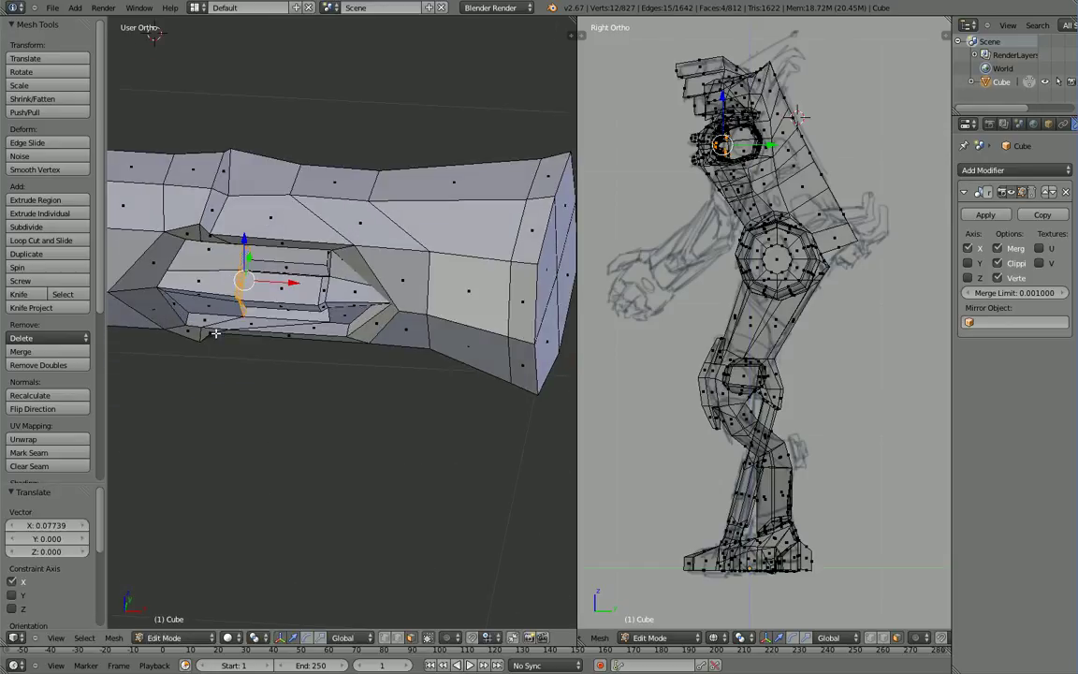
{"action": "middle_click_drag", "start_coordinate": [216, 333], "coordinate": [209, 369]}
{"action": "middle_click_drag", "start_coordinate": [312, 364], "coordinate": [223, 353]}
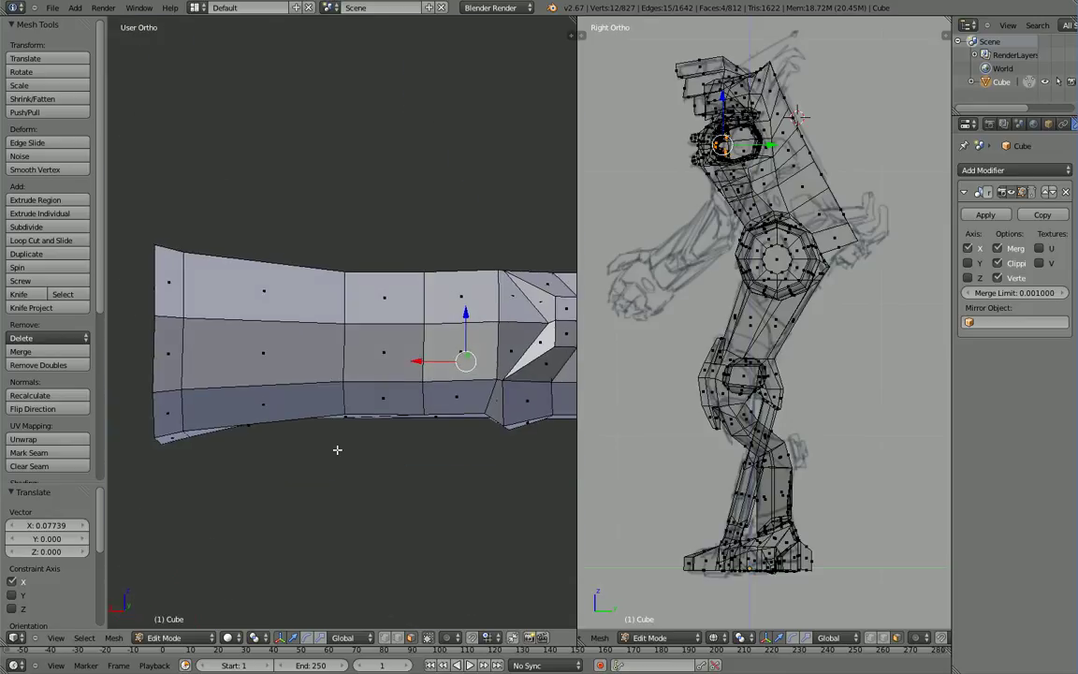
Step: Select the three upper forearm faces on the arm's back side, from the wrist end towards the elbow
{"action": "key", "text": "Tab"}
{"action": "middle_click_drag", "start_coordinate": [337, 450], "coordinate": [301, 489]}
{"action": "key", "text": "Tab"}
{"action": "right_click", "coordinate": [245, 388]}
{"action": "right_click", "coordinate": [335, 389], "text": "shift"}
{"action": "right_click", "coordinate": [130, 369], "text": "shift"}
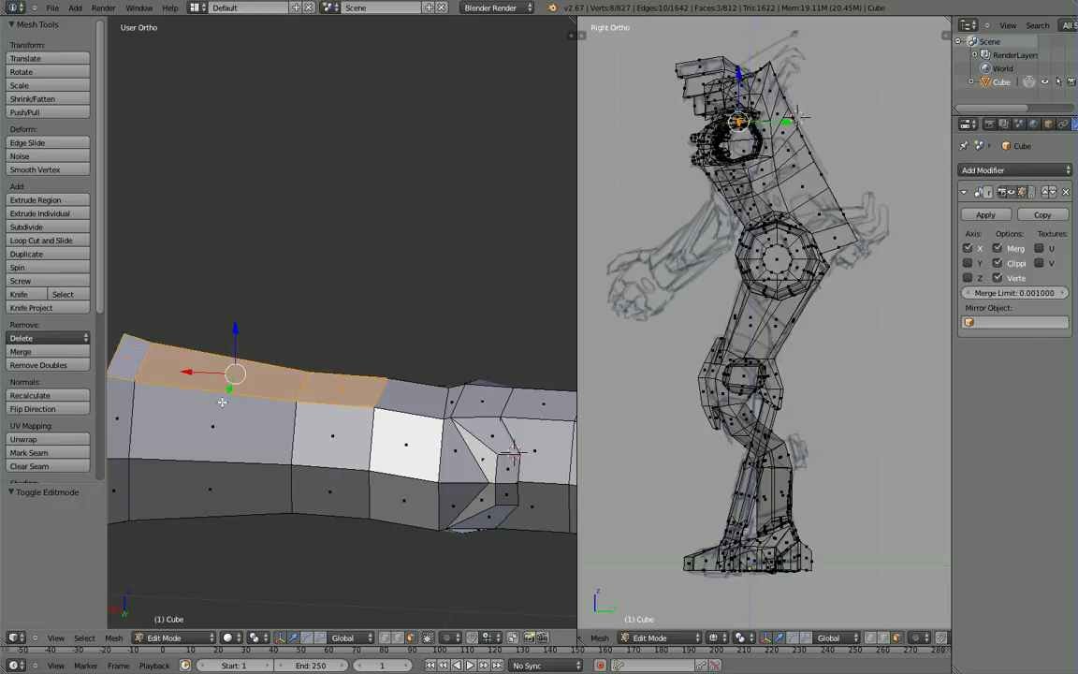
{"action": "middle_click_drag", "start_coordinate": [221, 402], "coordinate": [231, 339]}
{"action": "right_click", "coordinate": [172, 403]}
{"action": "middle_click_drag", "start_coordinate": [180, 400], "coordinate": [192, 409]}
{"action": "right_click", "coordinate": [200, 419]}
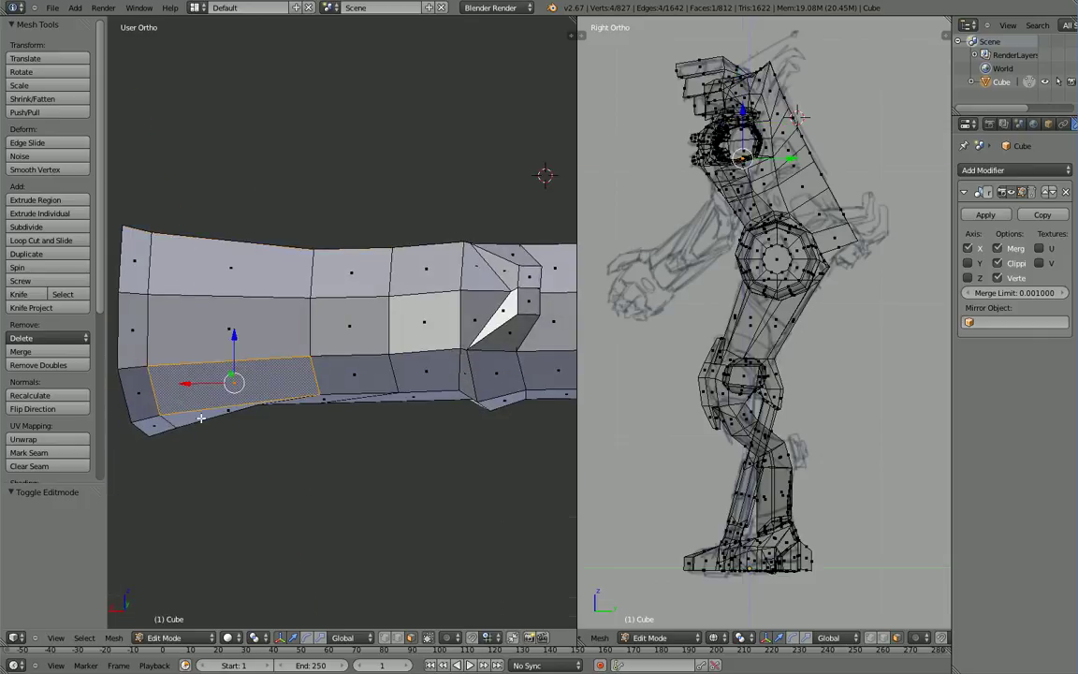
{"action": "key", "text": "ctrl+z"}
Step: Add the four matching lower forearm faces and the upper face beside the elbow, extrude them all in place, and scale them 1.217
{"action": "middle_click_drag", "start_coordinate": [219, 452], "coordinate": [215, 330]}
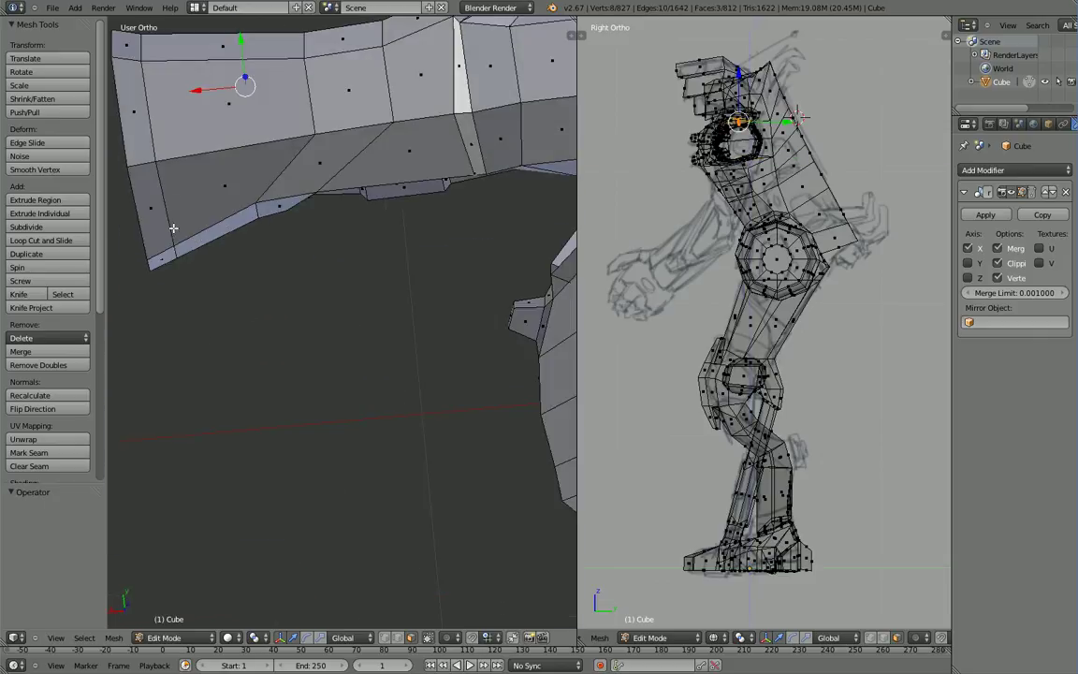
{"action": "right_click", "coordinate": [169, 202], "text": "shift"}
{"action": "right_click", "coordinate": [166, 200], "text": "shift"}
{"action": "right_click", "coordinate": [161, 205], "text": "shift"}
{"action": "right_click", "coordinate": [215, 195], "text": "shift"}
{"action": "right_click", "coordinate": [329, 175], "text": "shift"}
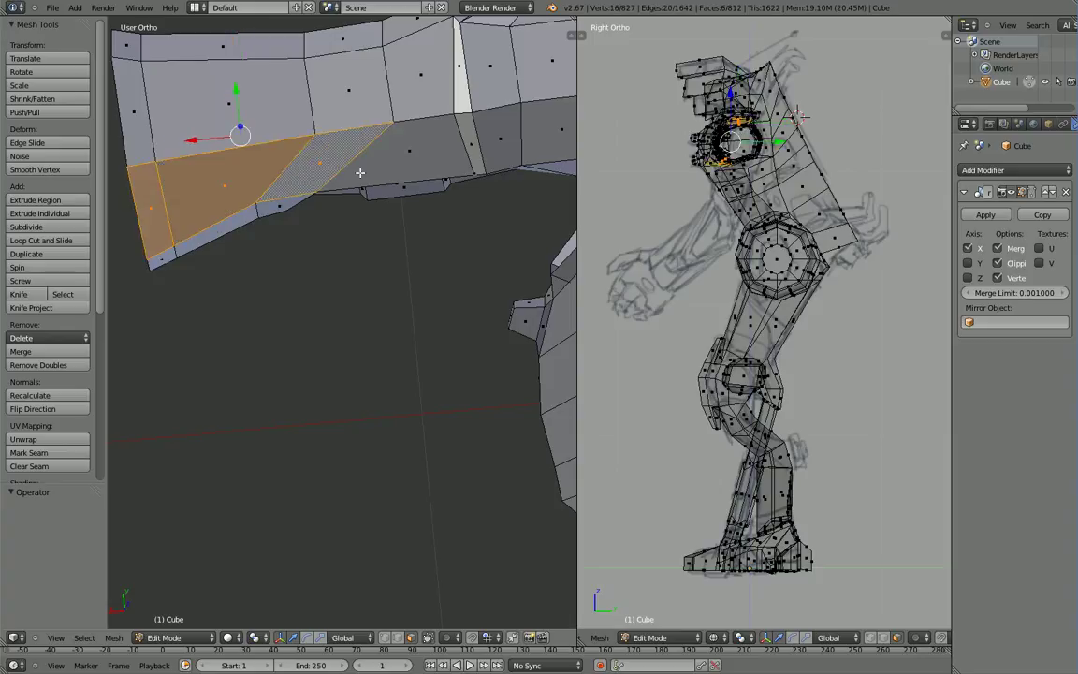
{"action": "right_click", "coordinate": [359, 173], "text": "shift"}
{"action": "middle_click_drag", "start_coordinate": [348, 195], "coordinate": [341, 385]}
{"action": "right_click", "coordinate": [418, 422], "text": "shift"}
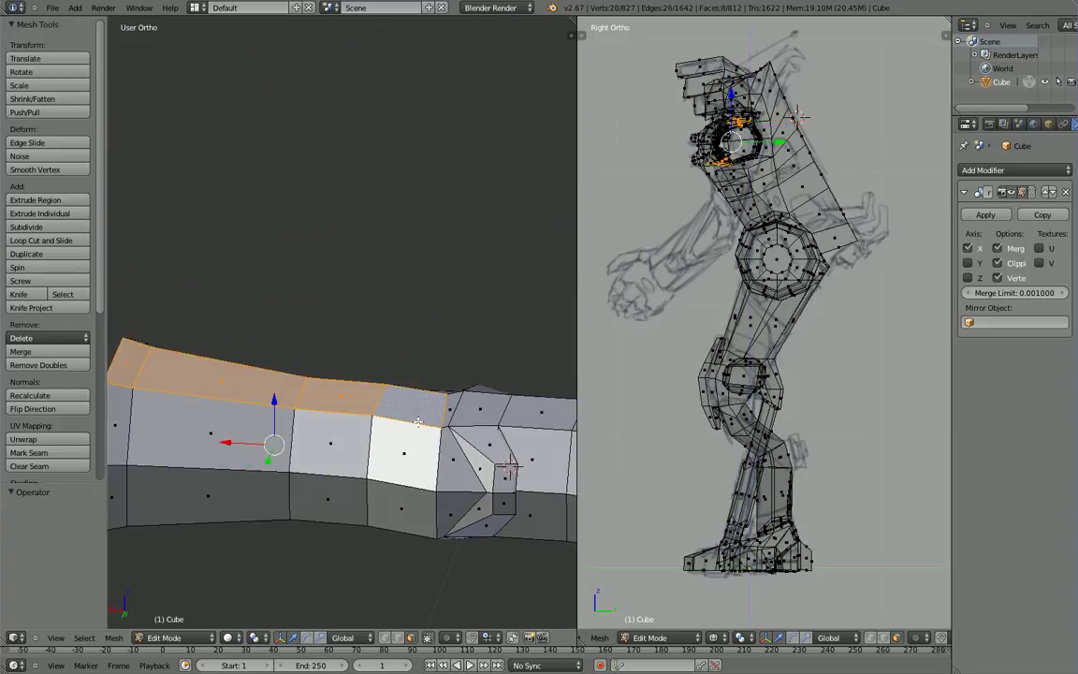
{"action": "key", "text": "e"}
{"action": "left_click", "coordinate": [391, 454]}
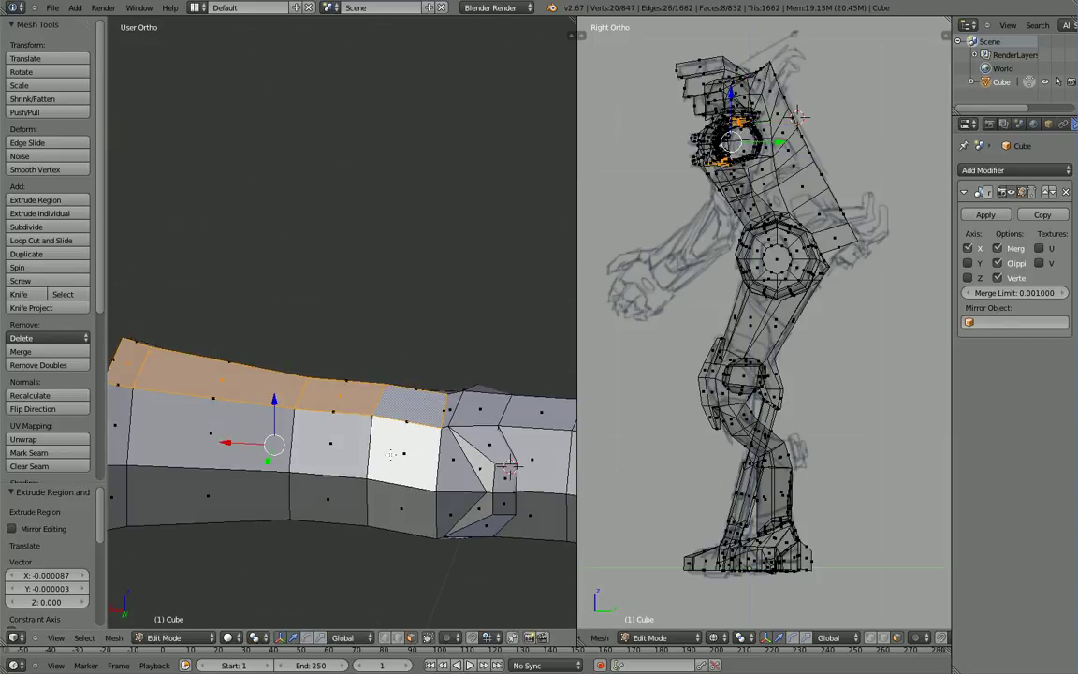
{"action": "key", "text": "s"}
{"action": "left_click", "coordinate": [414, 457]}
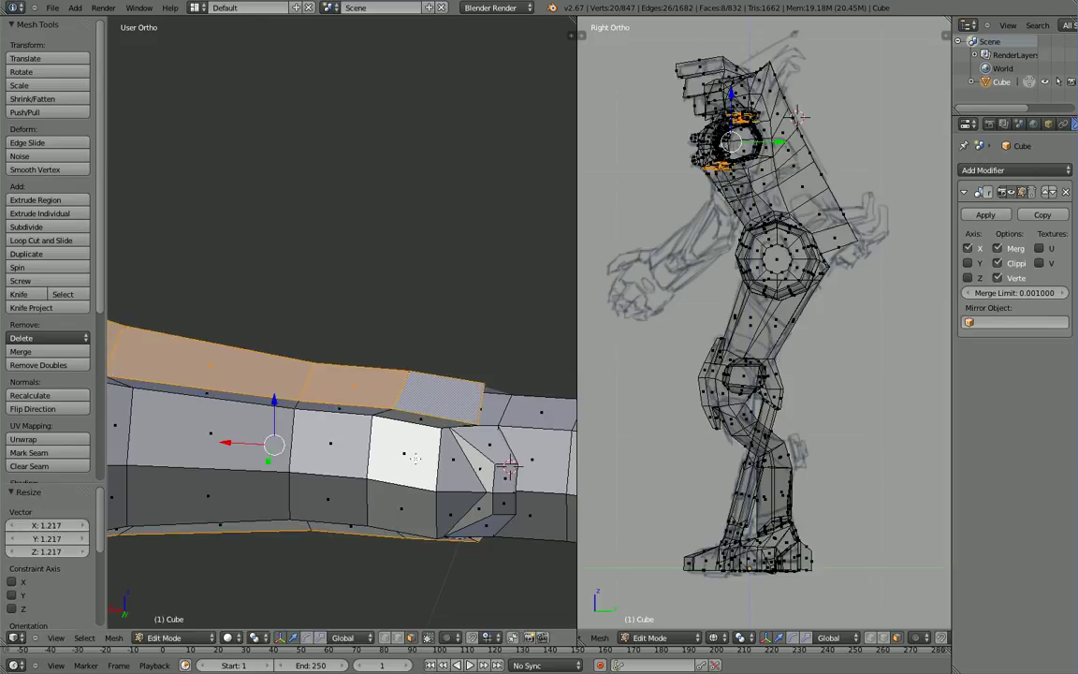
Step: Move the extruded forearm plates 0.102 along X and scale them 1.168 along Z
{"action": "key", "text": "g"}
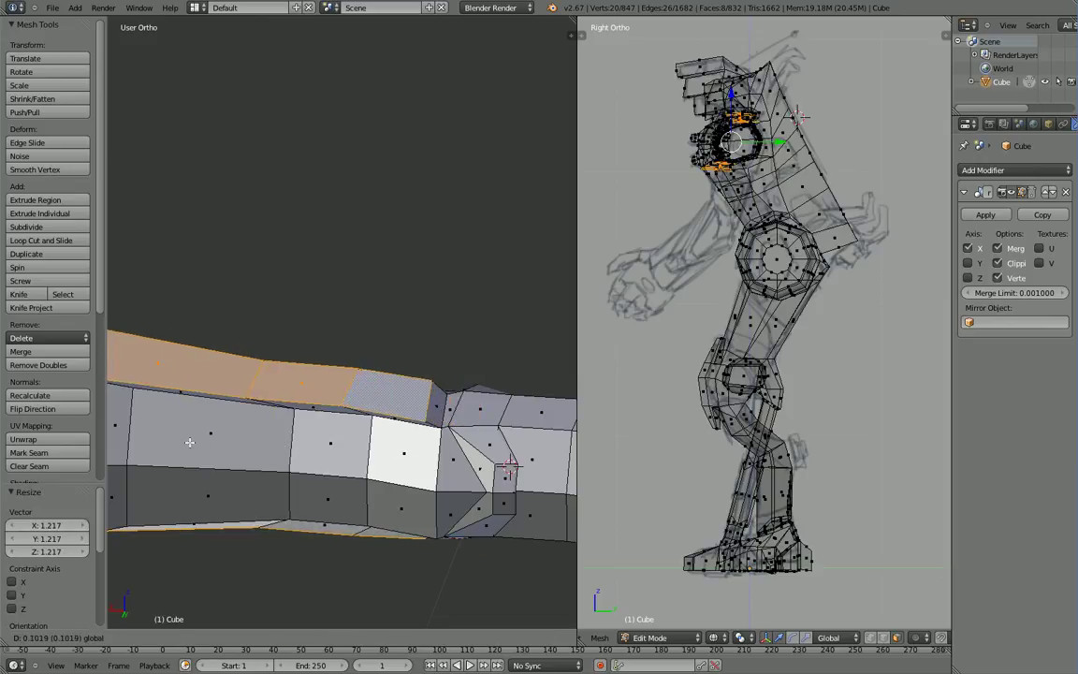
{"action": "left_click", "coordinate": [189, 442]}
{"action": "key", "text": "s"}
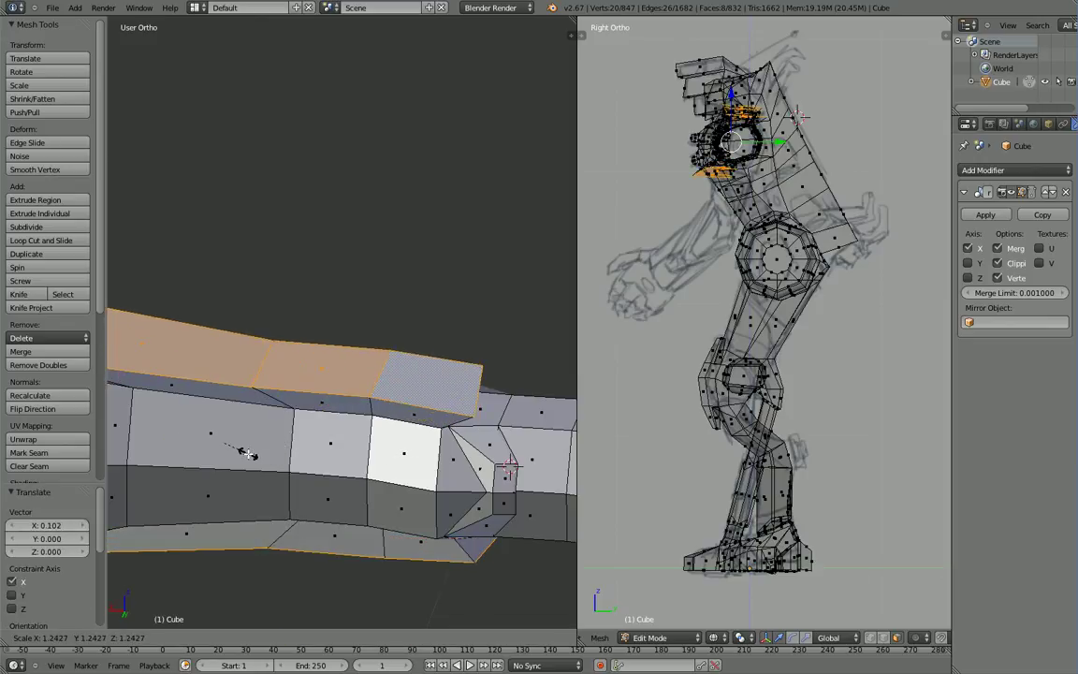
{"action": "key", "text": "z"}
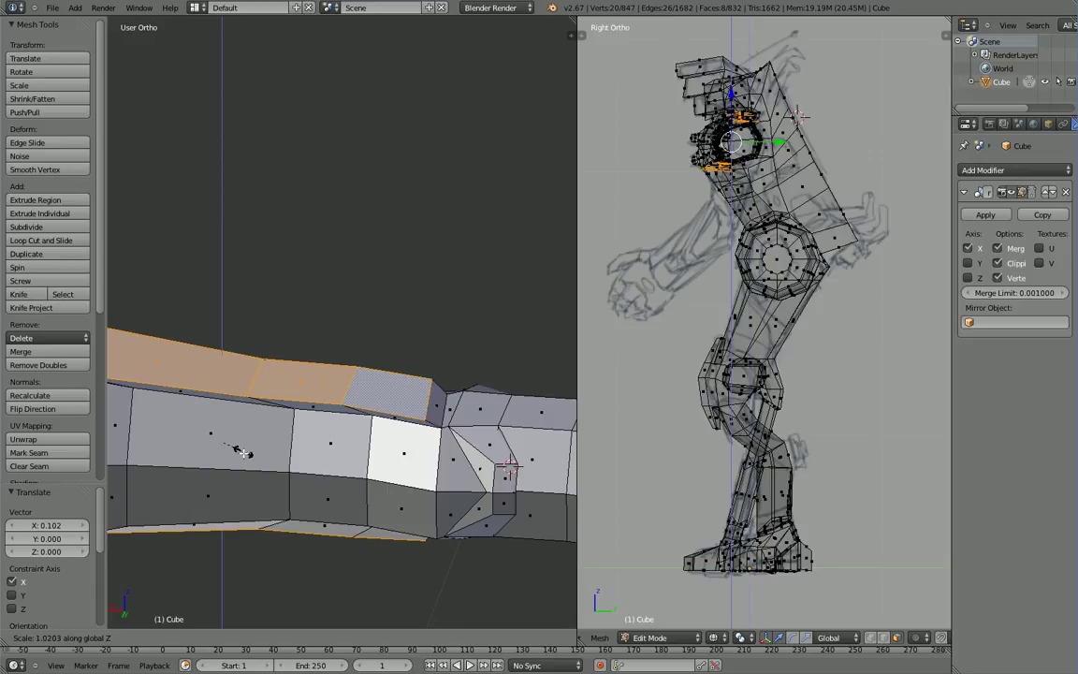
{"action": "left_click", "coordinate": [245, 456]}
{"action": "middle_click_drag", "start_coordinate": [246, 457], "coordinate": [279, 480]}
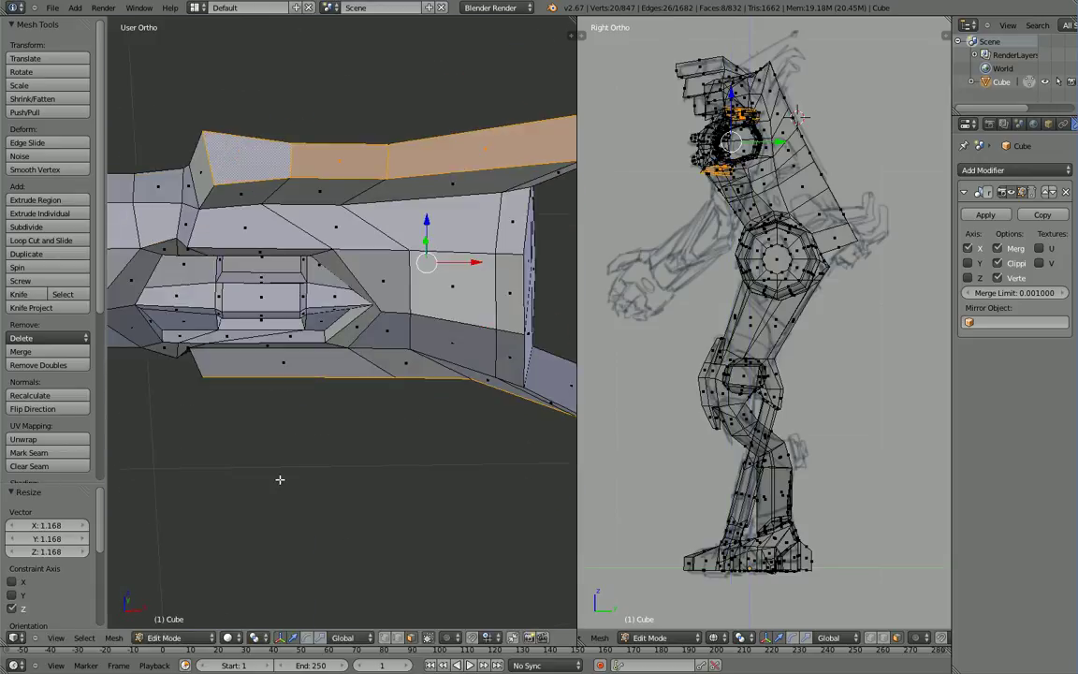
Step: Move the elbow-end edge of the upper forearm plate -0.03374 along Z and scale it 0.699
{"action": "left_click", "coordinate": [384, 639]}
{"action": "right_click", "coordinate": [204, 161]}
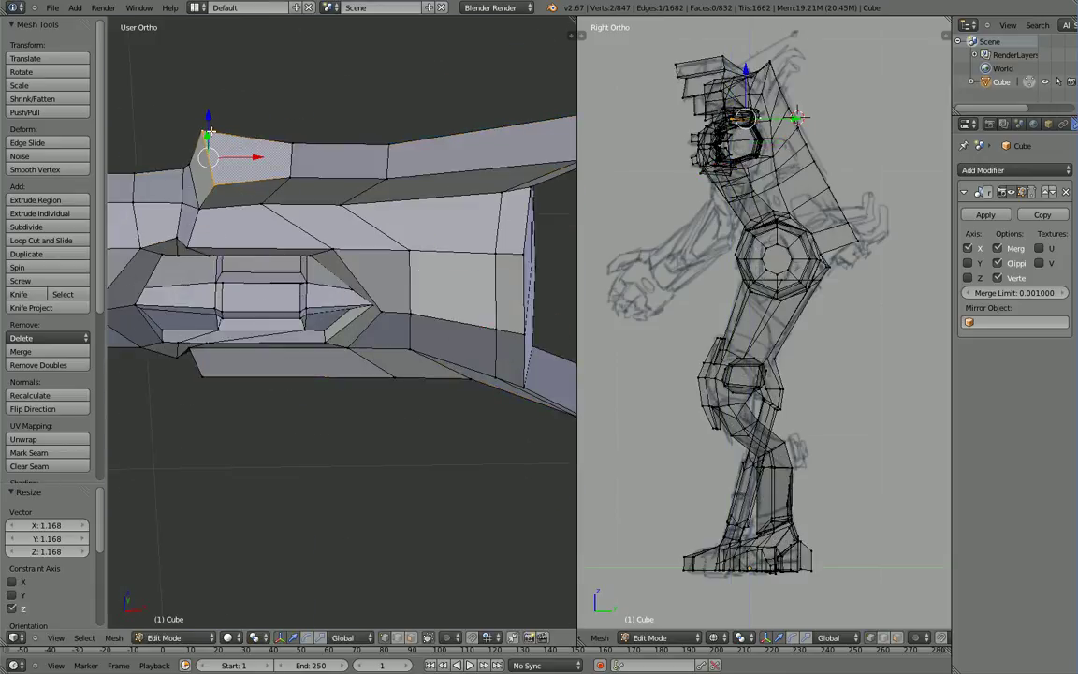
{"action": "left_click_drag", "start_coordinate": [210, 123], "coordinate": [211, 142]}
{"action": "key", "text": "s"}
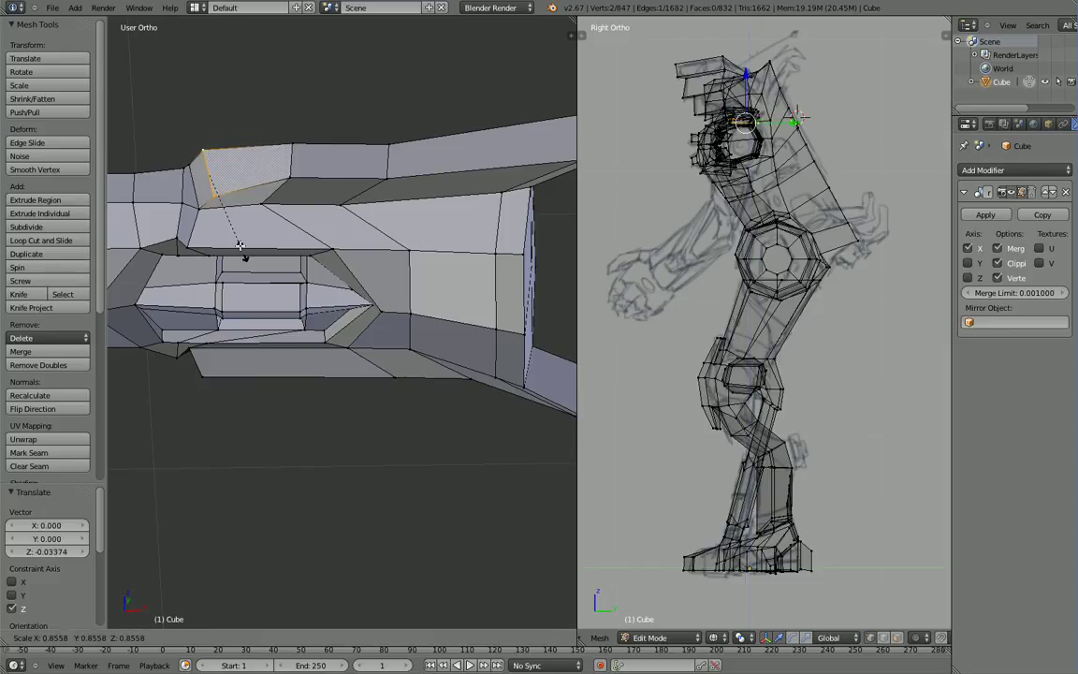
{"action": "left_click", "coordinate": [235, 236]}
Step: Raise the front corner vertex at the upper forearm plate's elbow end by 0.007154 along Z
{"action": "middle_click_drag", "start_coordinate": [235, 236], "coordinate": [164, 205]}
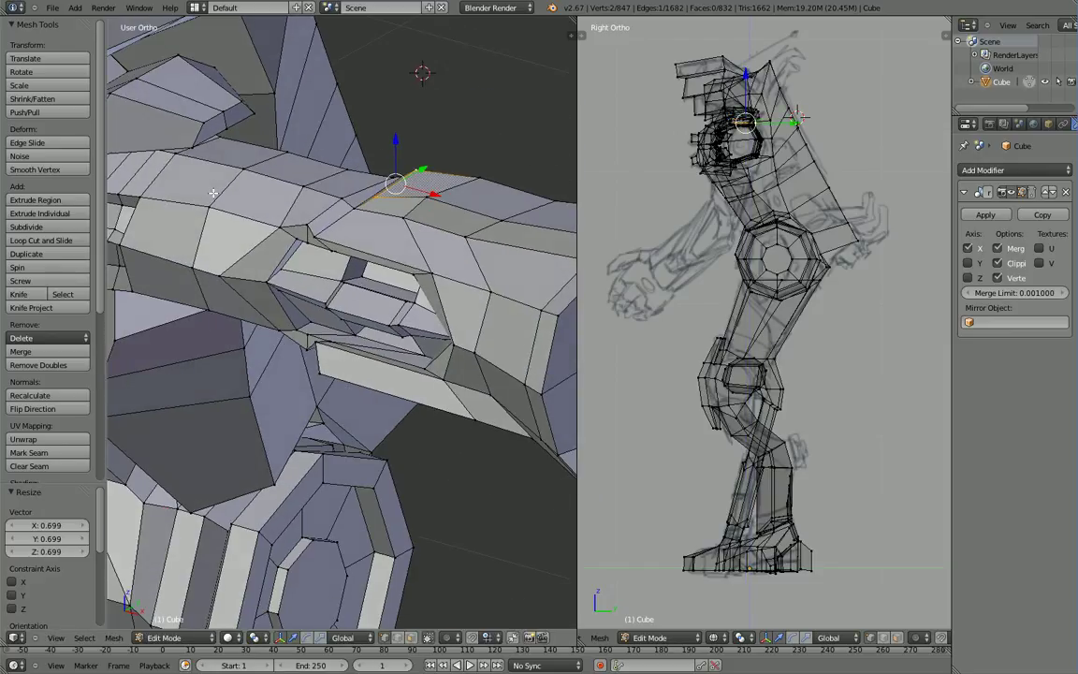
{"action": "middle_click_drag", "start_coordinate": [362, 205], "coordinate": [311, 215]}
{"action": "middle_click_drag", "start_coordinate": [253, 235], "coordinate": [277, 240]}
{"action": "right_click", "coordinate": [194, 228]}
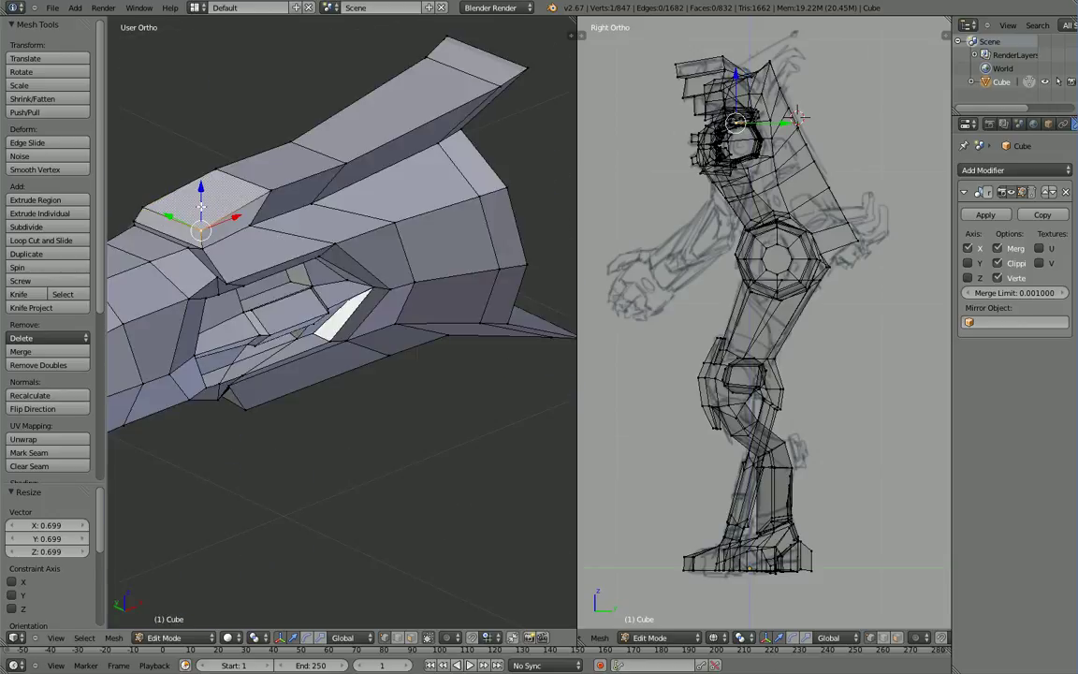
{"action": "left_click_drag", "start_coordinate": [202, 195], "coordinate": [202, 190]}
Step: Select the two front vertices at the lower forearm plate's elbow end and move them -0.05242 along Y
{"action": "middle_click_drag", "start_coordinate": [258, 262], "coordinate": [363, 322]}
{"action": "middle_click_drag", "start_coordinate": [382, 247], "coordinate": [300, 218]}
{"action": "middle_click_drag", "start_coordinate": [300, 351], "coordinate": [218, 446]}
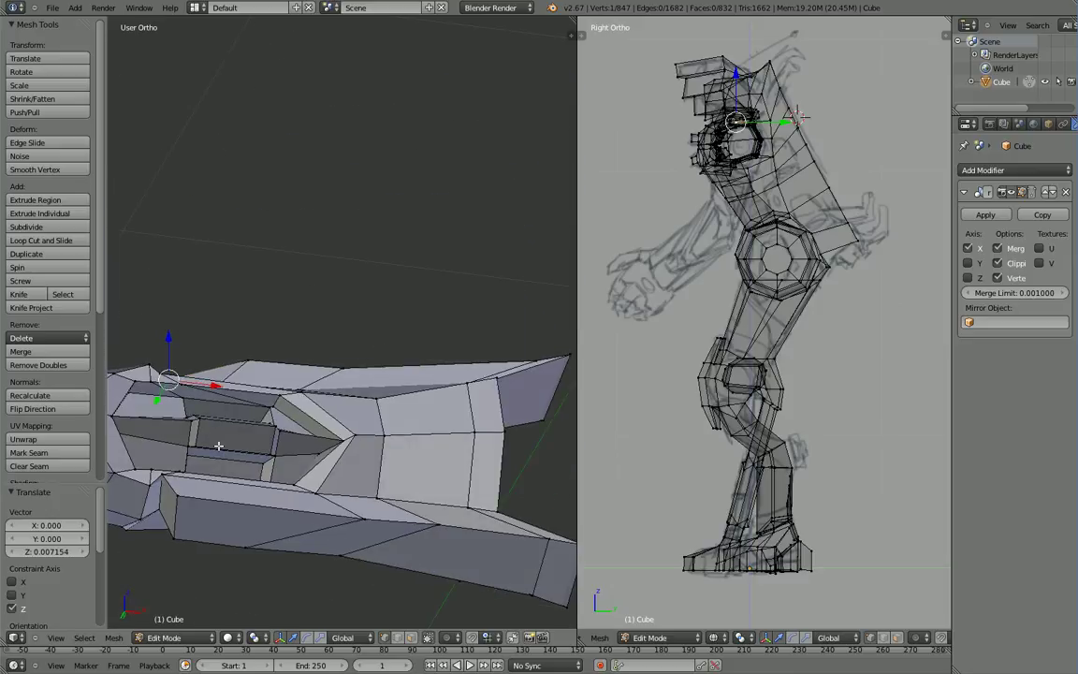
{"action": "right_click", "coordinate": [182, 491]}
{"action": "right_click", "coordinate": [173, 537], "text": "shift"}
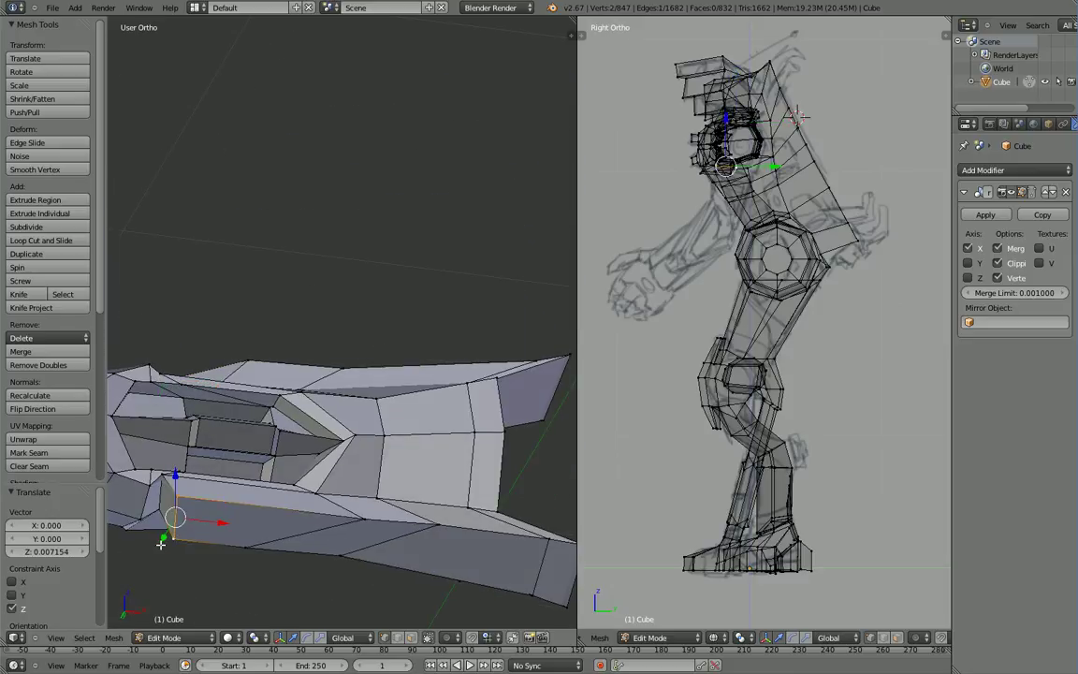
{"action": "left_click_drag", "start_coordinate": [169, 538], "coordinate": [177, 526]}
Step: Move the two middle vertices on the lower forearm plate's front edge 0.03747 along Z
{"action": "middle_click_drag", "start_coordinate": [302, 500], "coordinate": [286, 378]}
{"action": "right_click", "coordinate": [218, 354]}
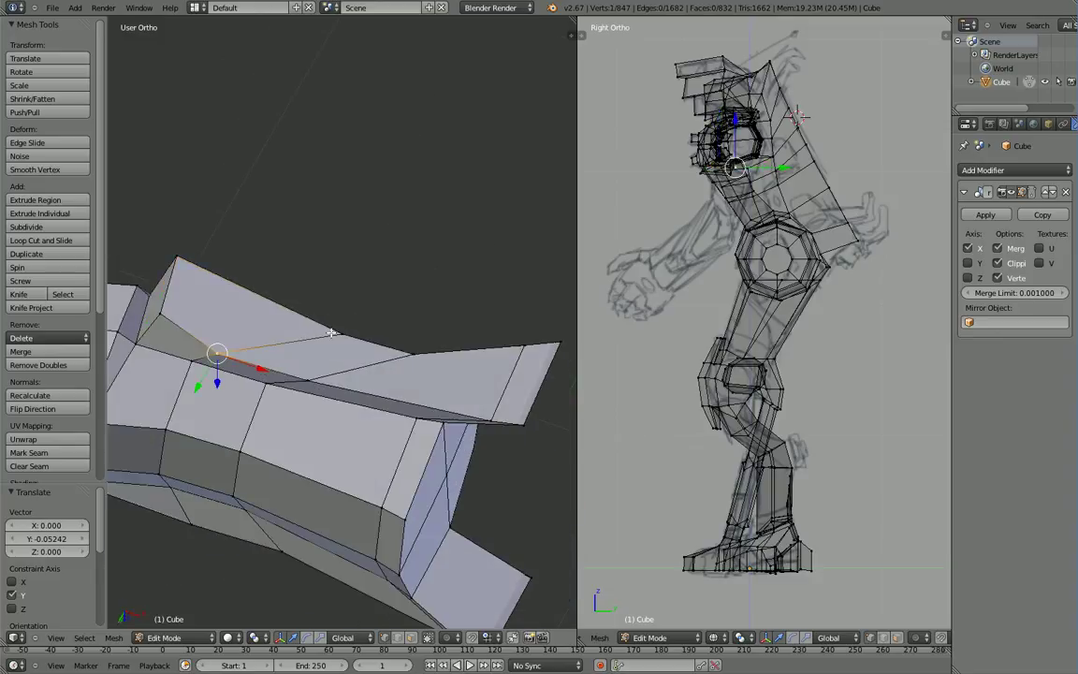
{"action": "right_click", "coordinate": [305, 384], "text": "shift"}
{"action": "middle_click_drag", "start_coordinate": [305, 384], "coordinate": [206, 542]}
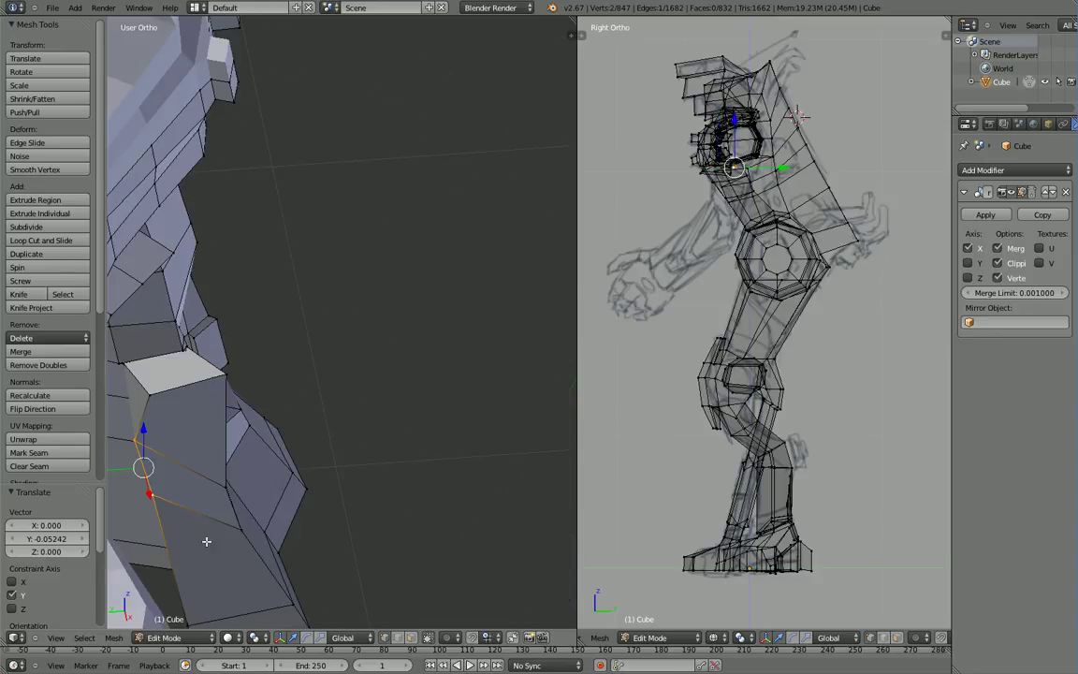
{"action": "middle_click_drag", "start_coordinate": [318, 405], "coordinate": [310, 475]}
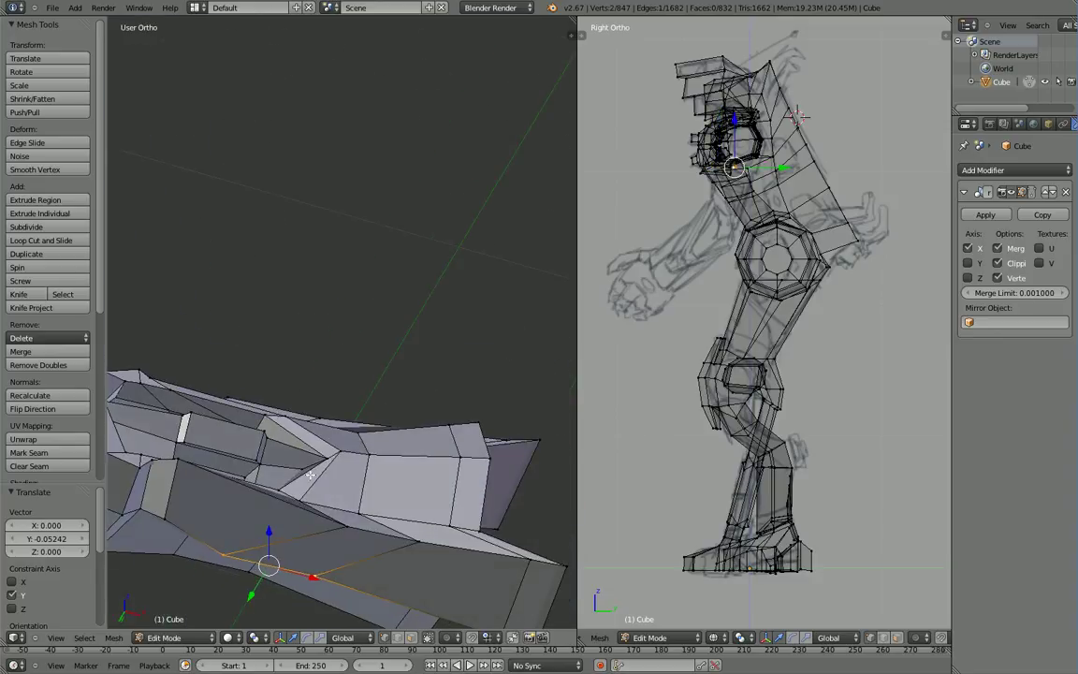
{"action": "right_click", "coordinate": [344, 529]}
{"action": "right_click", "coordinate": [415, 540], "text": "shift"}
{"action": "left_click_drag", "start_coordinate": [428, 545], "coordinate": [384, 532]}
{"action": "left_click_drag", "start_coordinate": [343, 494], "coordinate": [340, 479]}
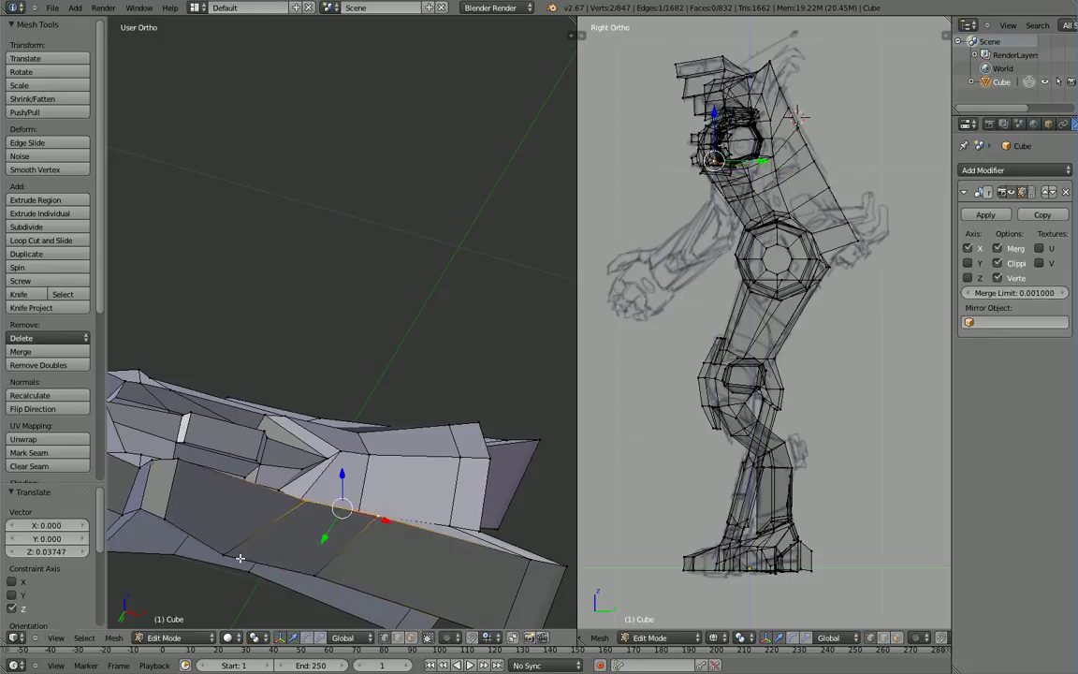
Step: Move the two middle vertices on the lower forearm plate's rear edge 0.05842 along X and -0.04336 along Y
{"action": "right_click", "coordinate": [229, 557]}
{"action": "right_click", "coordinate": [315, 570], "text": "shift"}
{"action": "left_click_drag", "start_coordinate": [318, 576], "coordinate": [339, 581]}
{"action": "left_click_drag", "start_coordinate": [285, 613], "coordinate": [295, 599]}
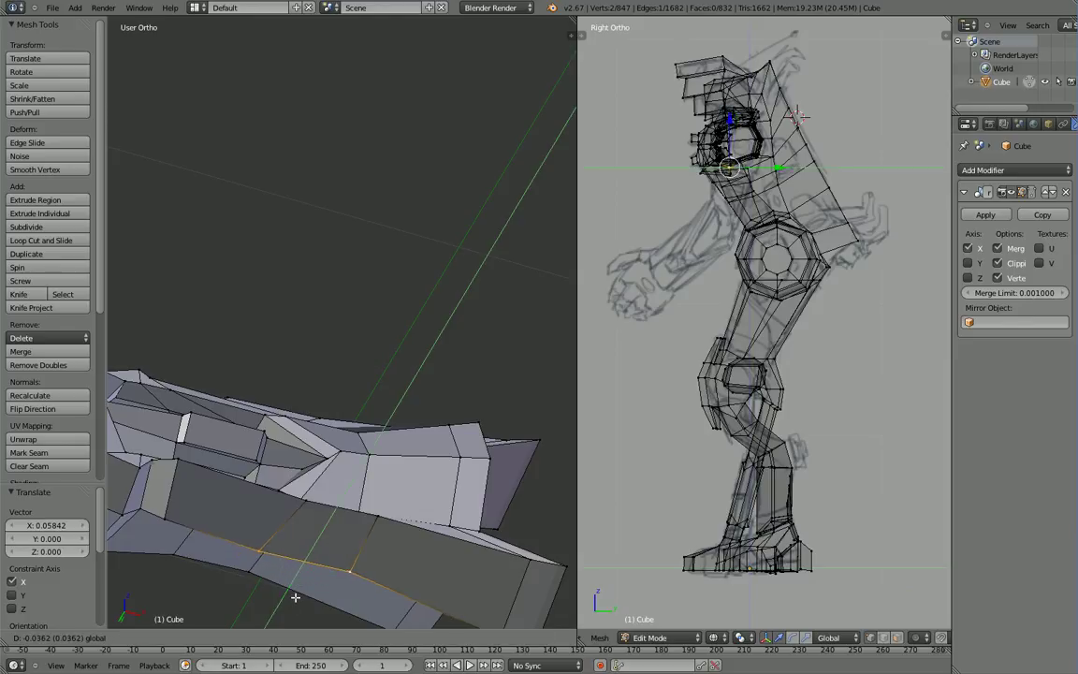
{"action": "key", "text": "y"}
{"action": "left_click", "coordinate": [257, 548]}
Step: Move the rear edge's middle vertex nearest the elbow 0.03557 along X and the front edge's two middle vertices -0.04656 along Z
{"action": "key", "text": "g"}
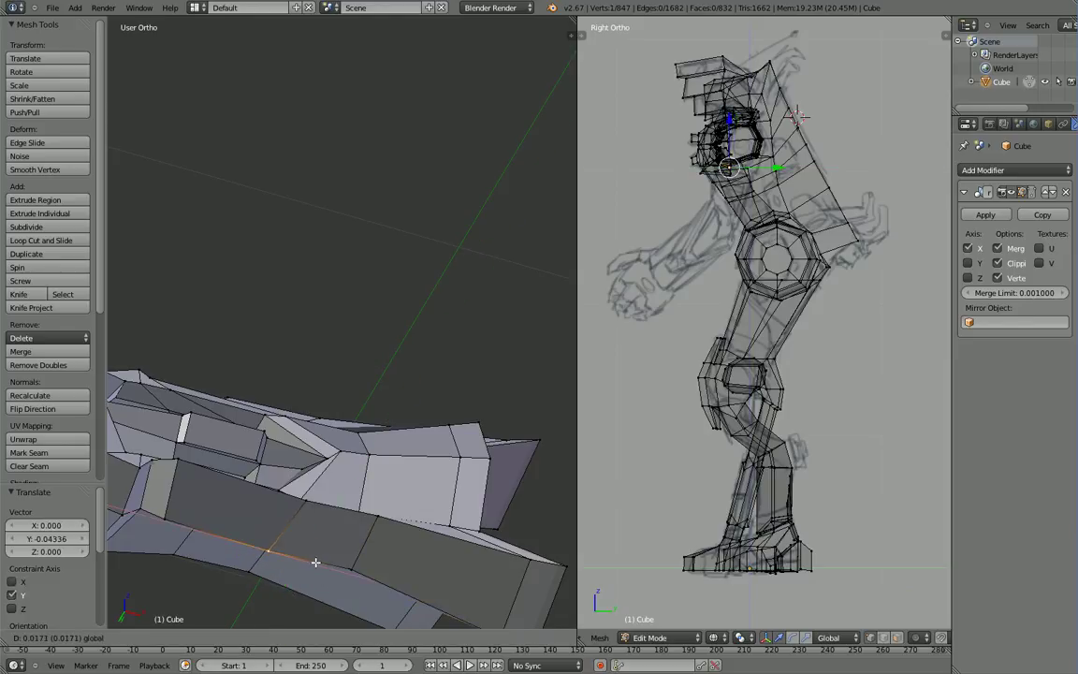
{"action": "left_click_drag", "start_coordinate": [324, 562], "coordinate": [324, 564]}
{"action": "middle_click_drag", "start_coordinate": [318, 585], "coordinate": [307, 638]}
{"action": "right_click", "coordinate": [332, 444]}
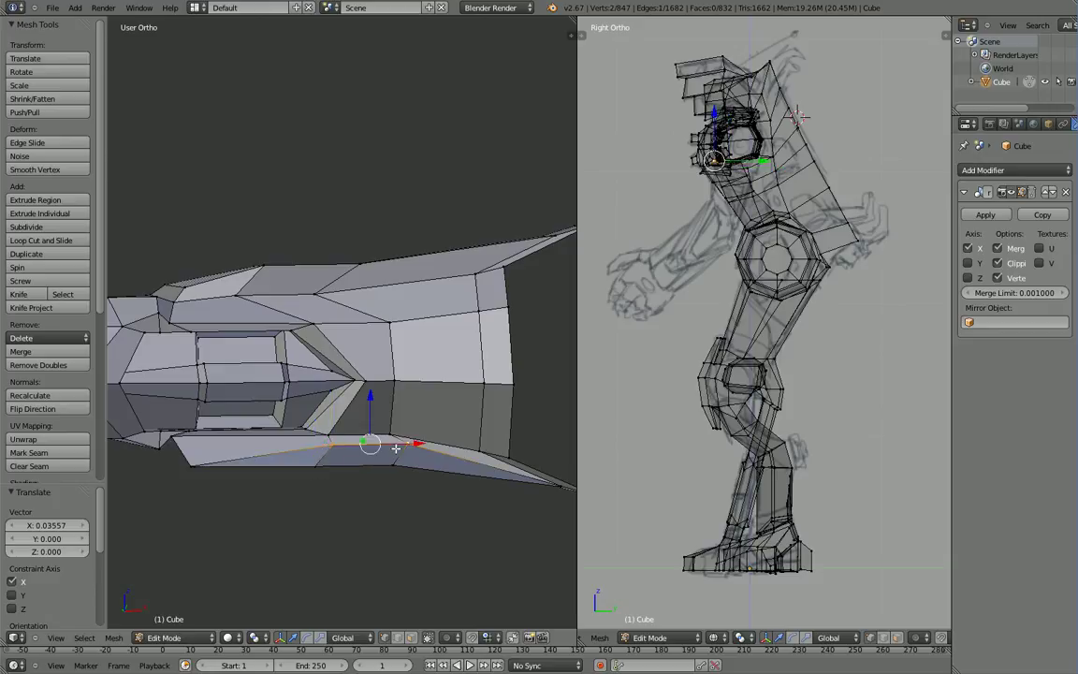
{"action": "left_click_drag", "start_coordinate": [367, 402], "coordinate": [364, 429]}
Step: Select the lower forearm plate's four outer faces and delete their vertices
{"action": "middle_click_drag", "start_coordinate": [396, 577], "coordinate": [222, 497]}
{"action": "middle_click_drag", "start_coordinate": [376, 538], "coordinate": [427, 514]}
{"action": "right_click", "coordinate": [461, 483]}
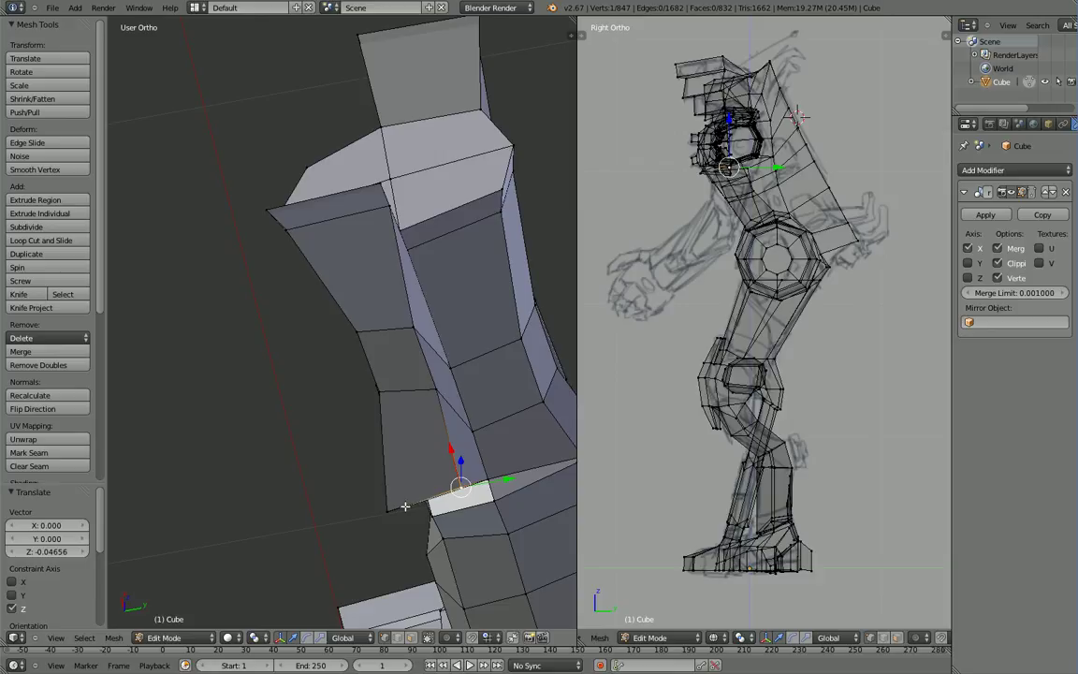
{"action": "left_click", "coordinate": [411, 638]}
{"action": "right_click", "coordinate": [412, 433]}
{"action": "right_click", "coordinate": [392, 363], "text": "shift"}
{"action": "right_click", "coordinate": [370, 283], "text": "shift"}
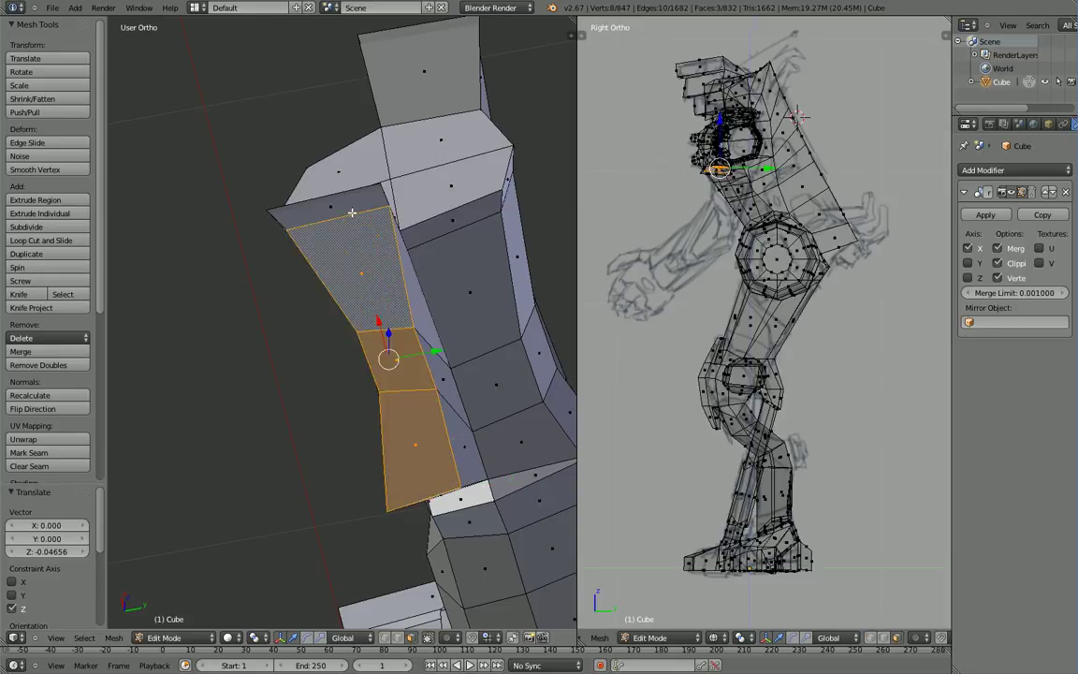
{"action": "right_click", "coordinate": [352, 211], "text": "shift"}
{"action": "key", "text": "x"}
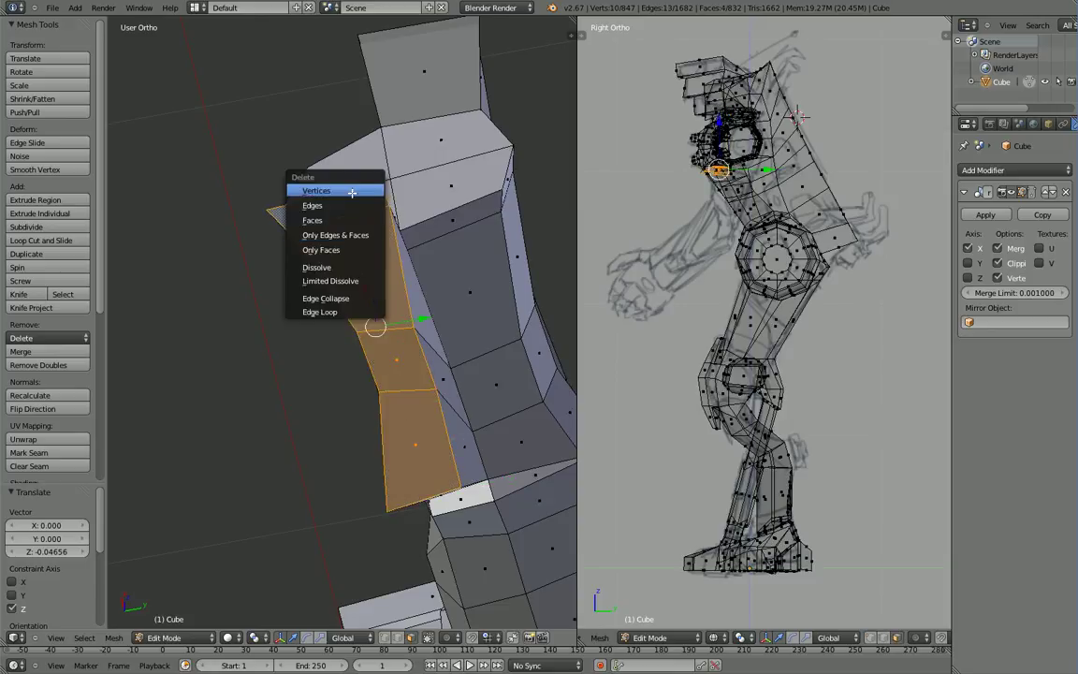
{"action": "left_click", "coordinate": [352, 192]}
Step: Fill the open gap along the lower forearm with four new faces between its border edges
{"action": "middle_click_drag", "start_coordinate": [356, 371], "coordinate": [437, 622]}
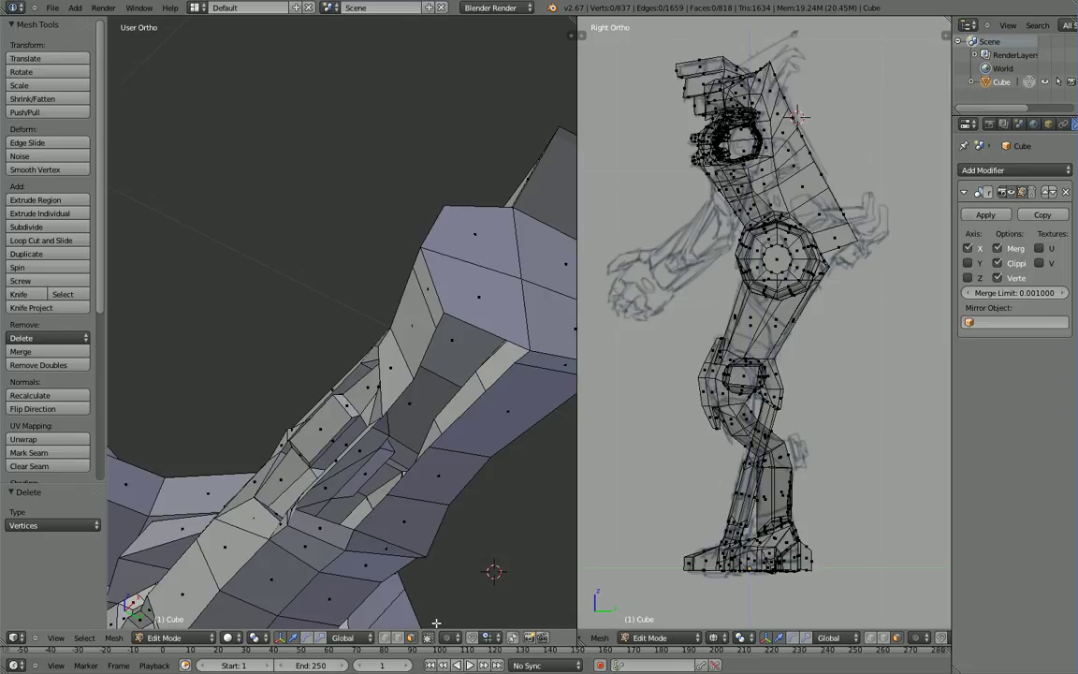
{"action": "left_click", "coordinate": [400, 637]}
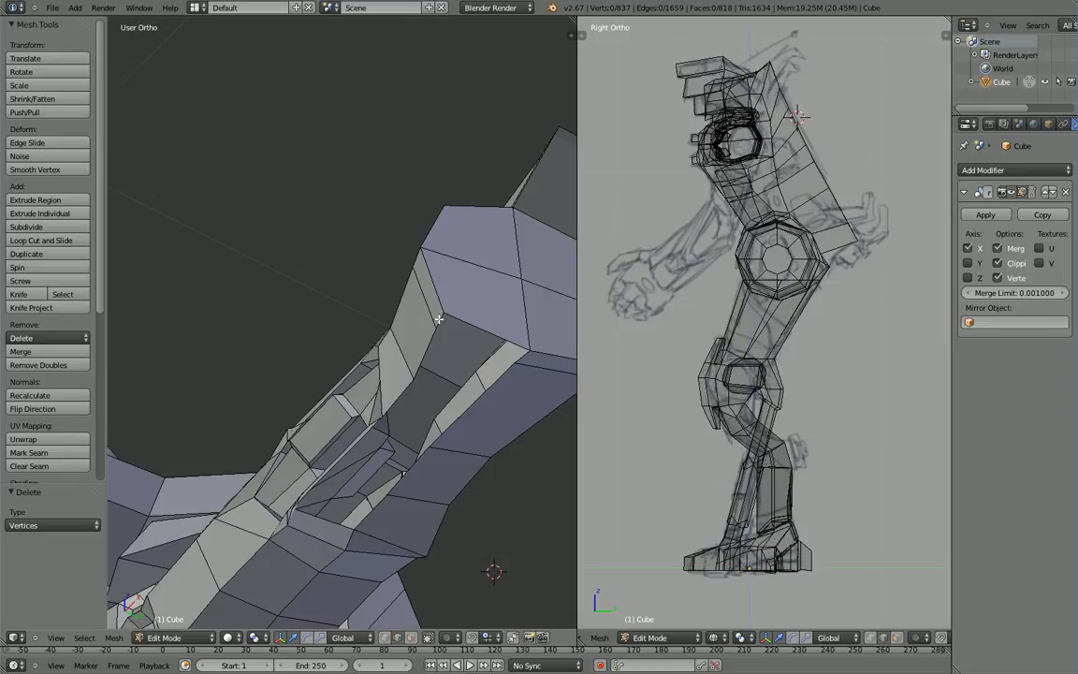
{"action": "key", "text": "f"}
{"action": "right_click", "coordinate": [496, 386]}
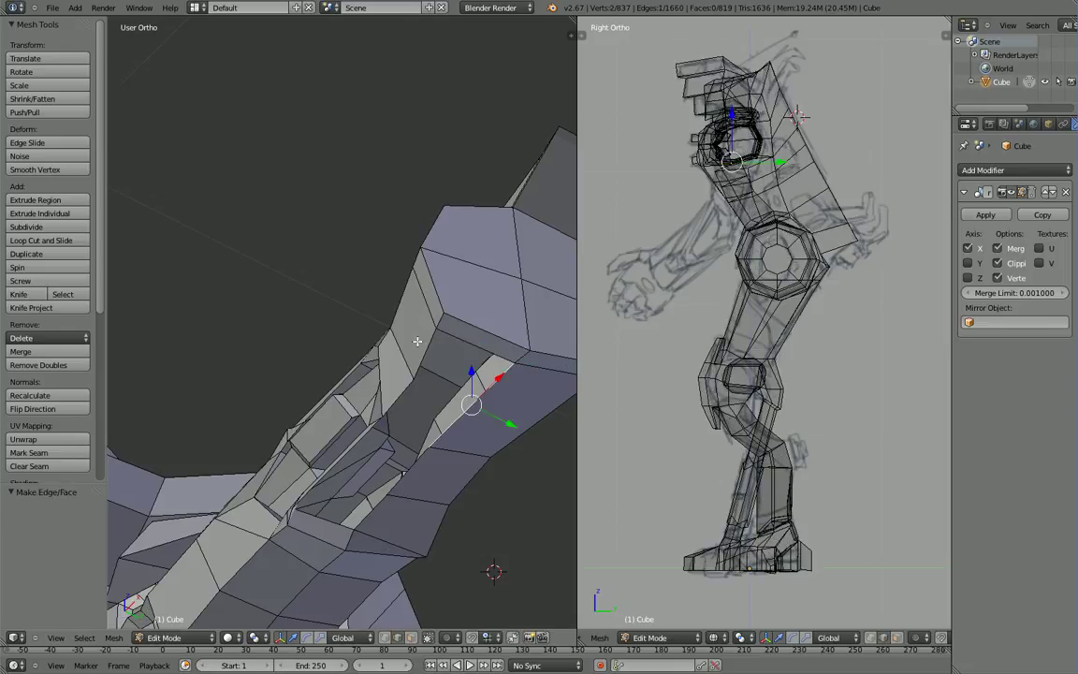
{"action": "middle_click_drag", "start_coordinate": [429, 400], "coordinate": [414, 371]}
{"action": "right_click", "coordinate": [416, 353], "text": "shift"}
{"action": "key", "text": "f"}
{"action": "right_click", "coordinate": [403, 385]}
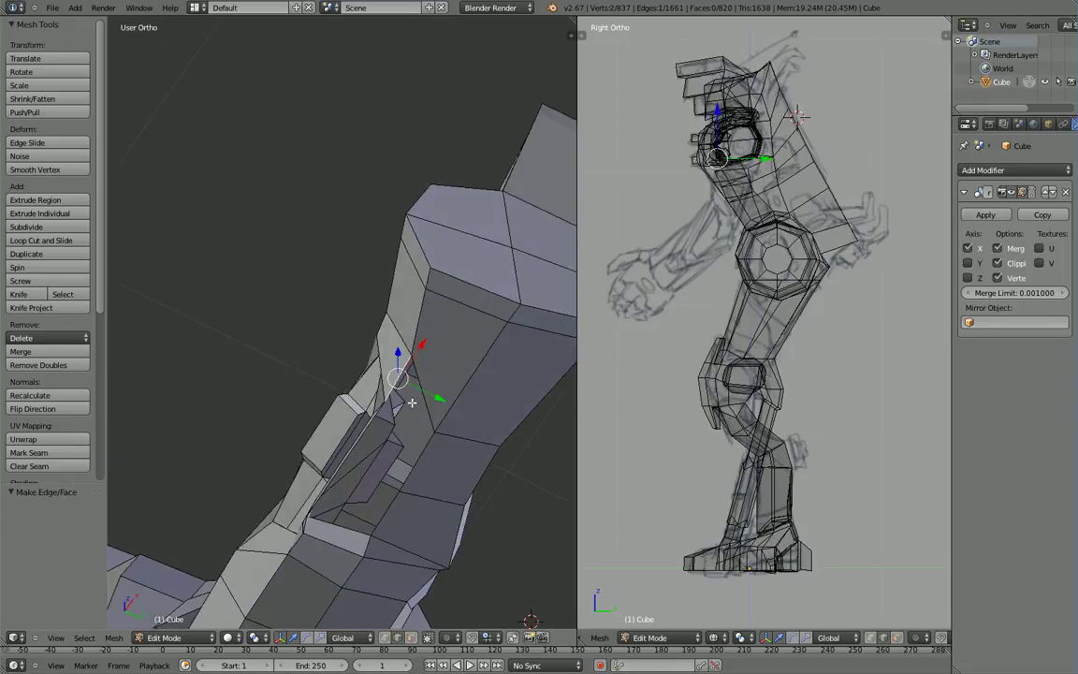
{"action": "right_click", "coordinate": [419, 453], "text": "shift"}
{"action": "key", "text": "f"}
{"action": "right_click", "coordinate": [395, 500]}
{"action": "middle_click_drag", "start_coordinate": [381, 486], "coordinate": [415, 563]}
{"action": "middle_click_drag", "start_coordinate": [351, 479], "coordinate": [353, 430]}
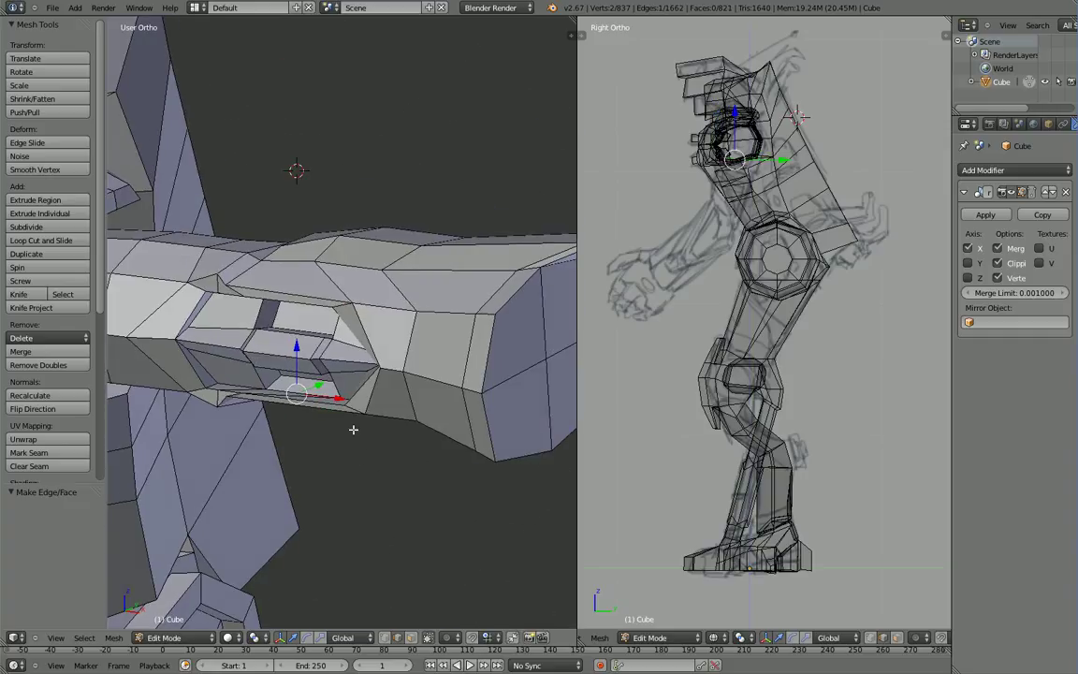
{"action": "middle_click_drag", "start_coordinate": [348, 473], "coordinate": [389, 275]}
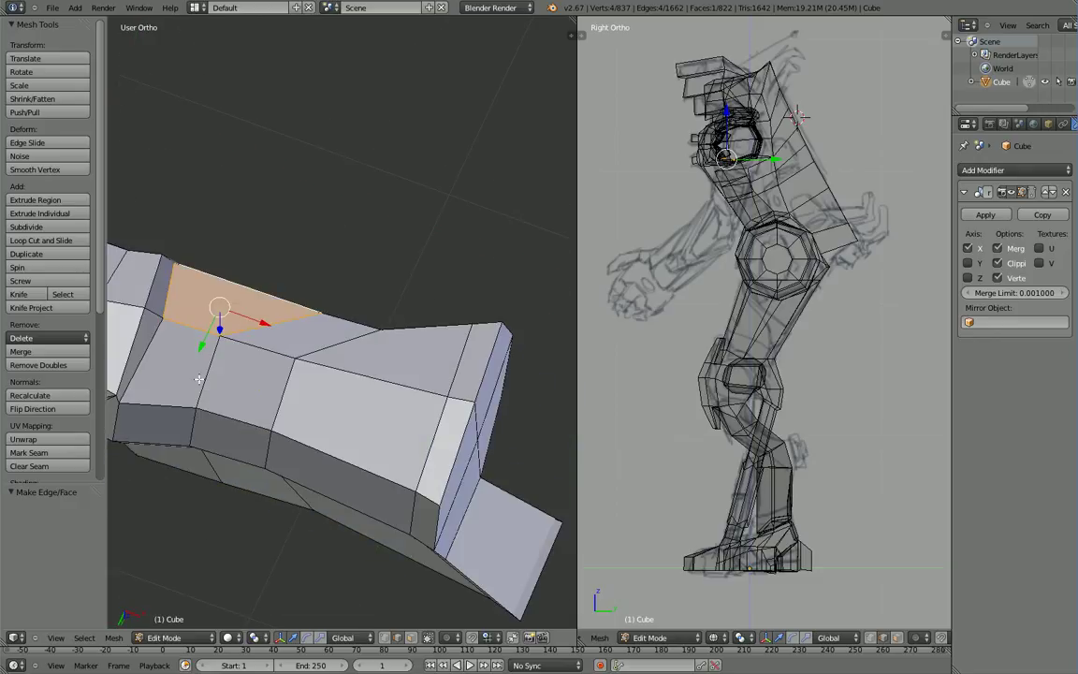
Step: Select the row of four faces along the forearm's underside and extrude them about 0.036 along their normal
{"action": "right_click", "coordinate": [204, 394]}
{"action": "left_click", "coordinate": [411, 638]}
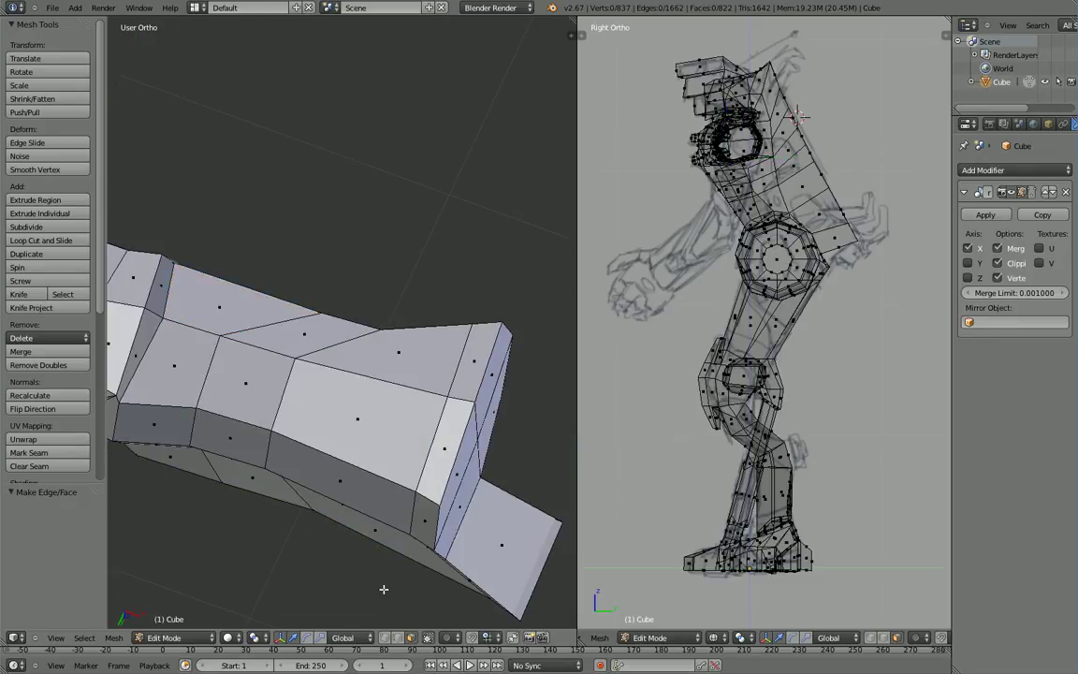
{"action": "right_click", "coordinate": [180, 379]}
{"action": "right_click", "coordinate": [246, 385], "text": "shift"}
{"action": "right_click", "coordinate": [354, 418], "text": "shift"}
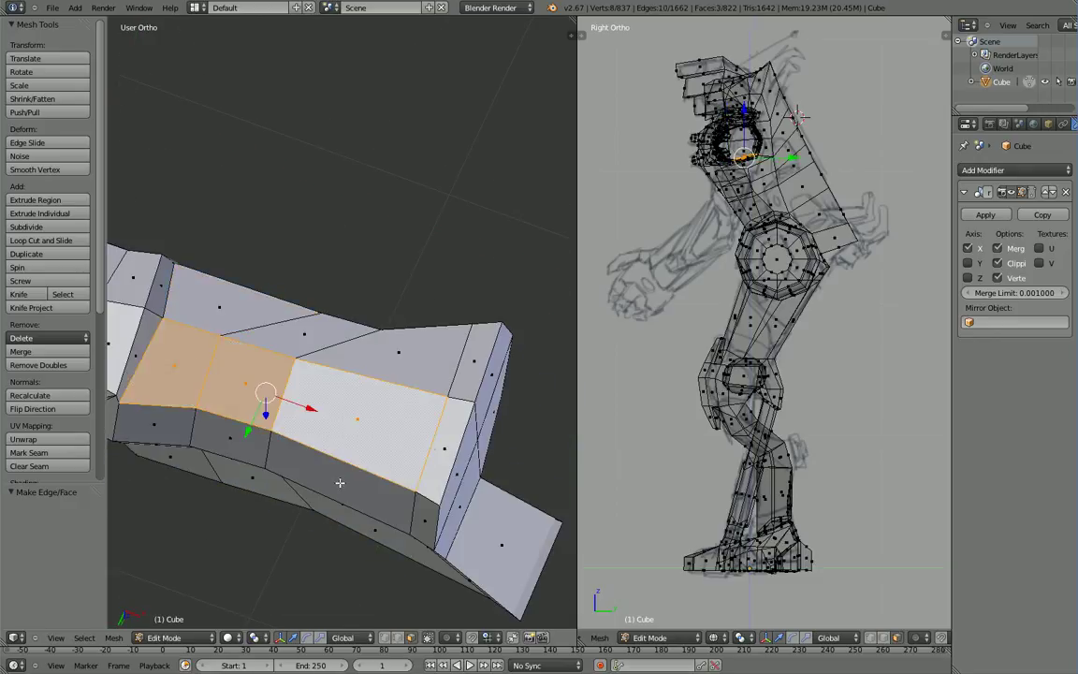
{"action": "right_click", "coordinate": [443, 445], "text": "shift"}
{"action": "middle_click_drag", "start_coordinate": [443, 445], "coordinate": [342, 595]}
{"action": "key", "text": "e"}
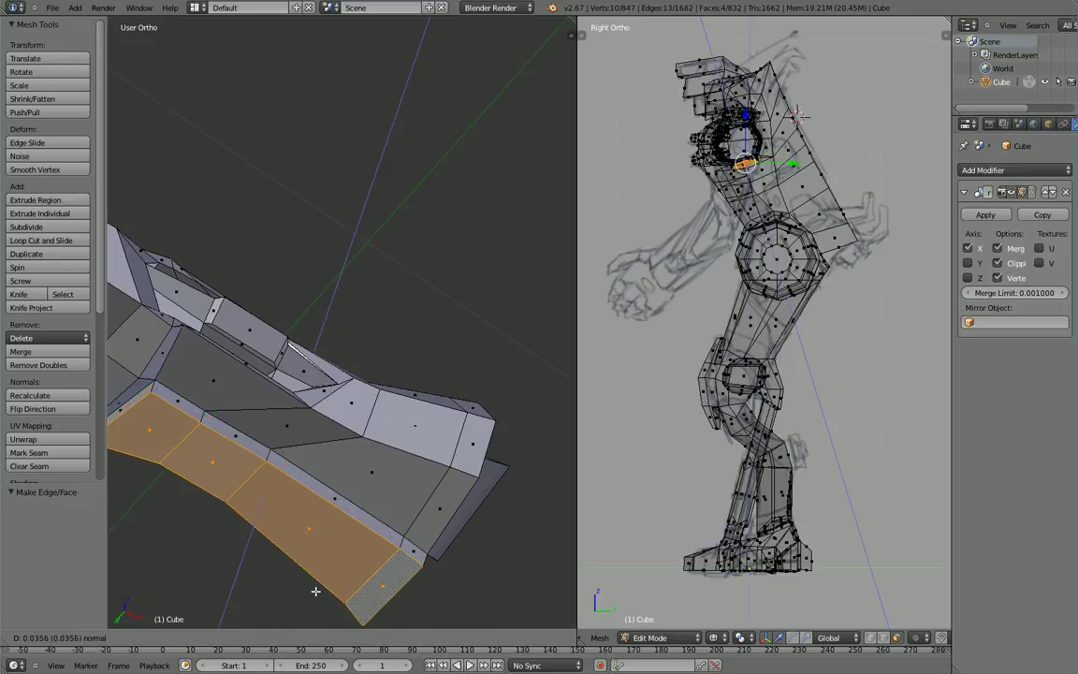
{"action": "left_click", "coordinate": [315, 590]}
Step: Scale the extruded underside plate by about 1.25 and move it 0.0931 along X
{"action": "key", "text": "s"}
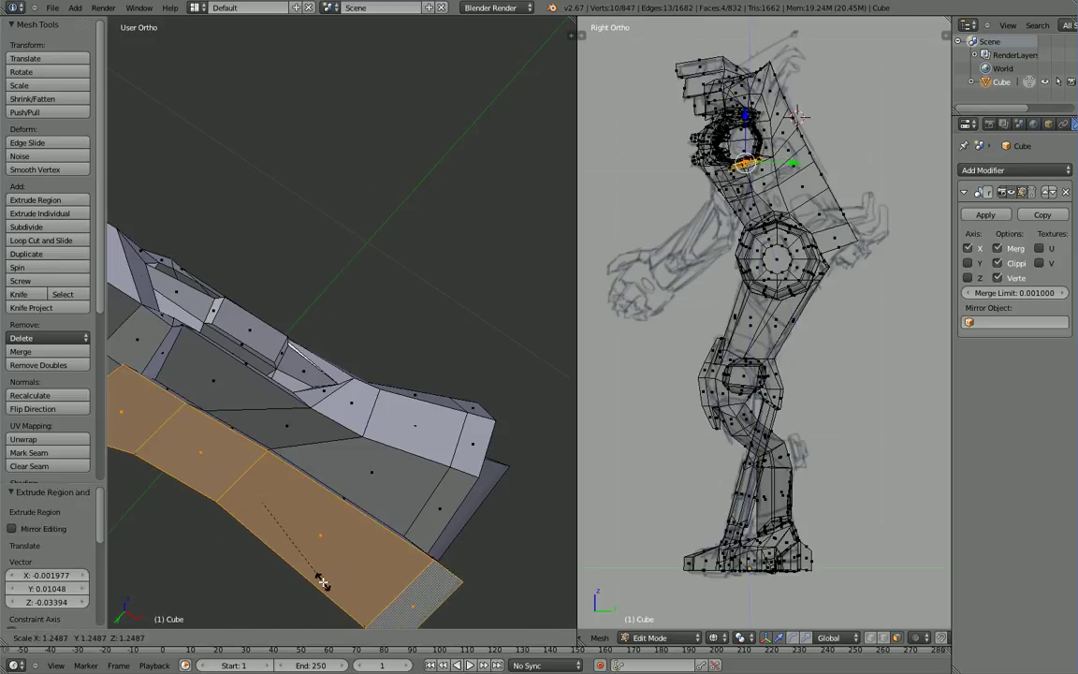
{"action": "left_click", "coordinate": [322, 579]}
{"action": "left_click_drag", "start_coordinate": [296, 529], "coordinate": [334, 554]}
{"action": "middle_click_drag", "start_coordinate": [305, 515], "coordinate": [405, 465]}
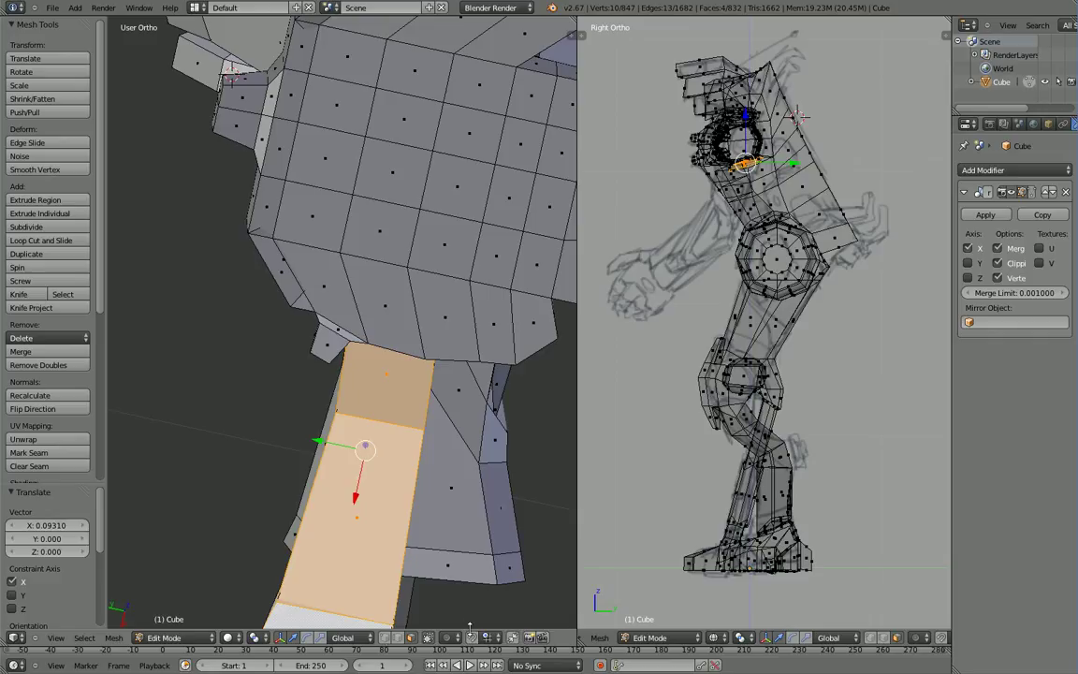
Step: Move the rear corner vertex at the underside plate's elbow end -0.08798 along Y
{"action": "left_click", "coordinate": [384, 638]}
{"action": "middle_click_drag", "start_coordinate": [308, 469], "coordinate": [406, 554]}
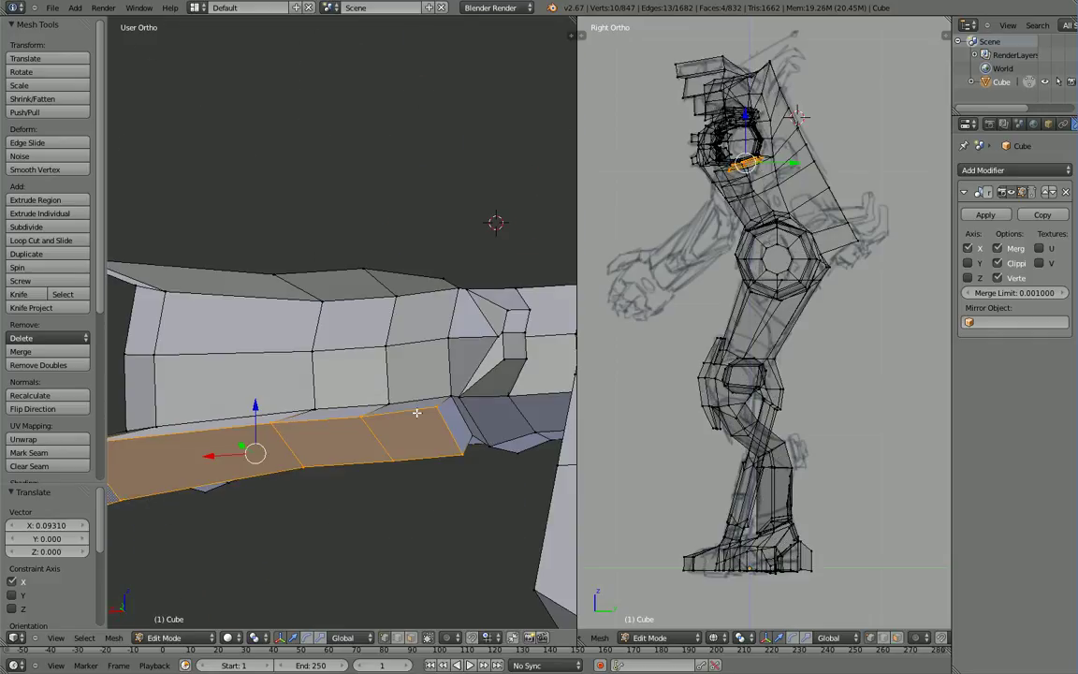
{"action": "right_click", "coordinate": [435, 432]}
{"action": "key", "text": "g"}
{"action": "key", "text": "y"}
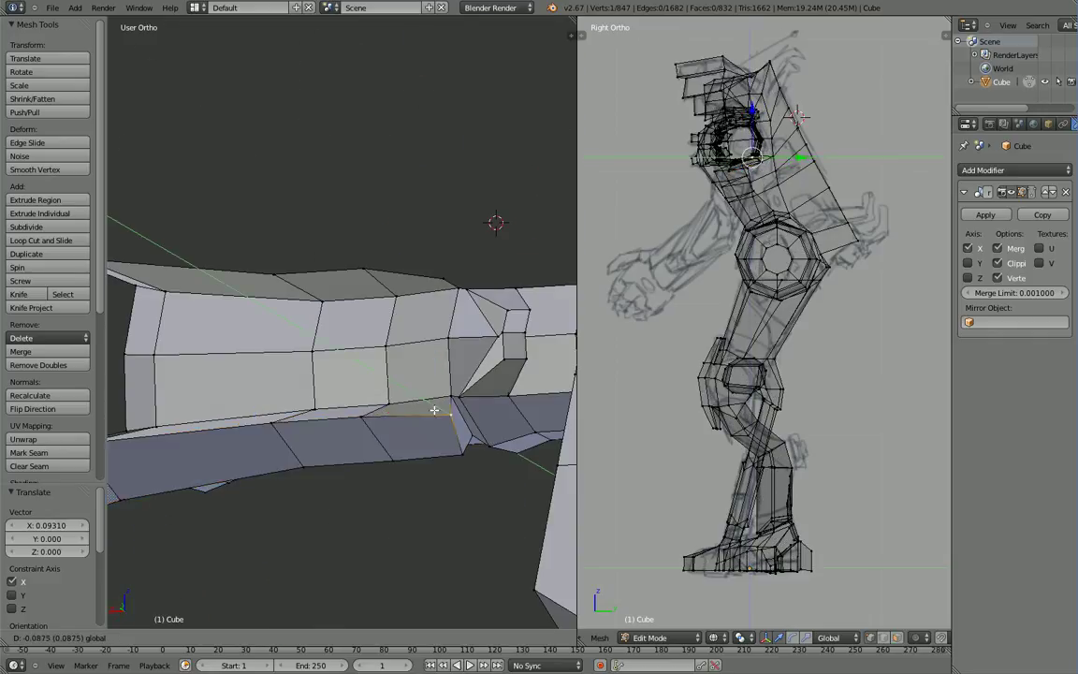
{"action": "left_click_drag", "start_coordinate": [431, 409], "coordinate": [435, 412]}
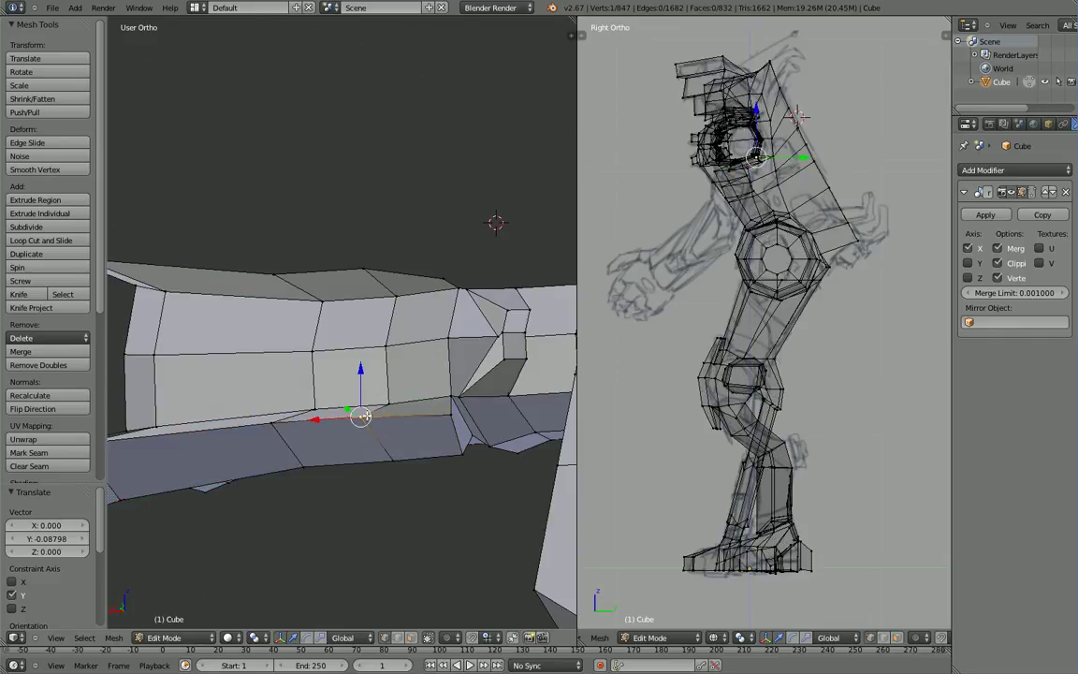
Step: Move the two middle vertices on the underside plate's rear edge -0.04104 along Y and -0.04695 along X
{"action": "middle_click_drag", "start_coordinate": [264, 430], "coordinate": [241, 482]}
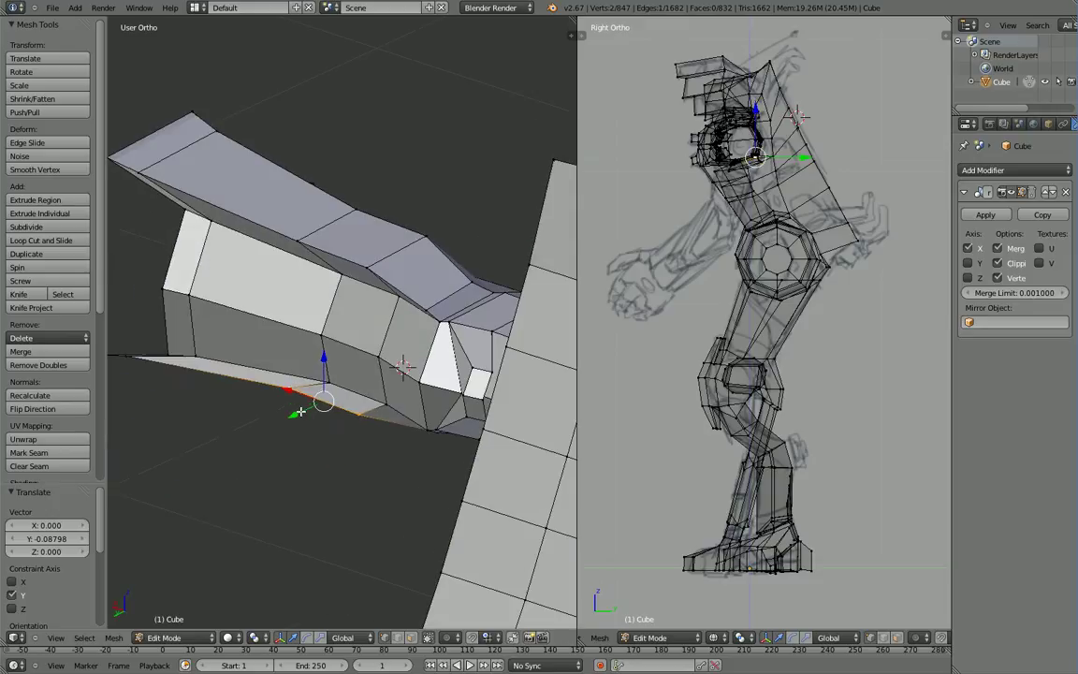
{"action": "left_click_drag", "start_coordinate": [301, 414], "coordinate": [313, 414]}
{"action": "left_click", "coordinate": [329, 394]}
{"action": "middle_click_drag", "start_coordinate": [329, 394], "coordinate": [372, 401]}
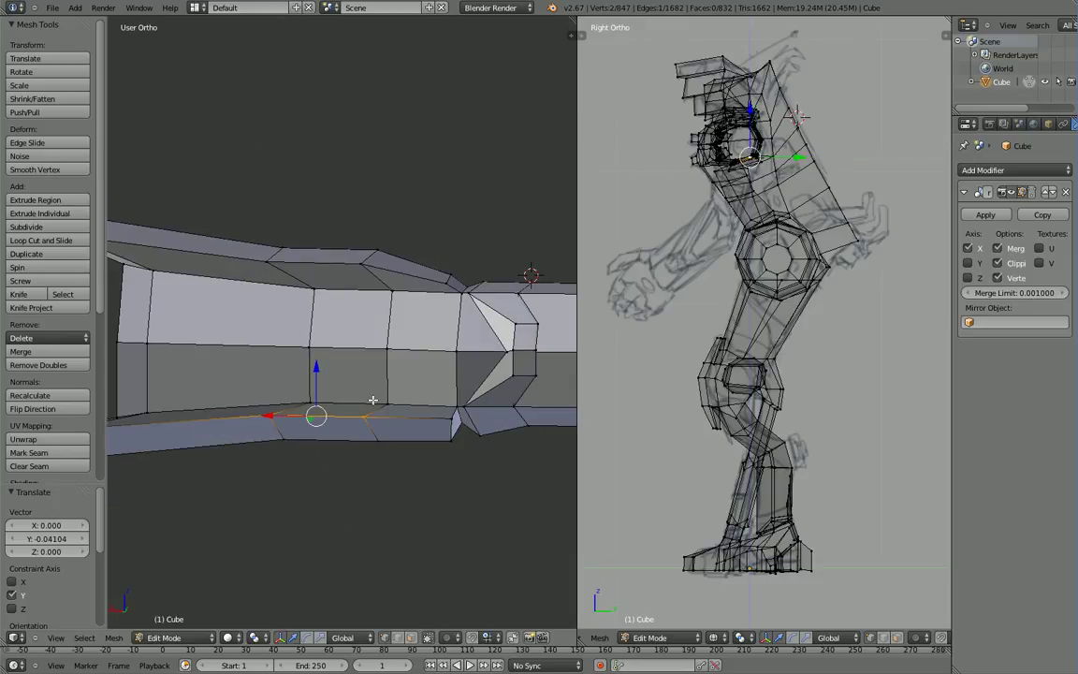
{"action": "key", "text": "g"}
{"action": "key", "text": "x"}
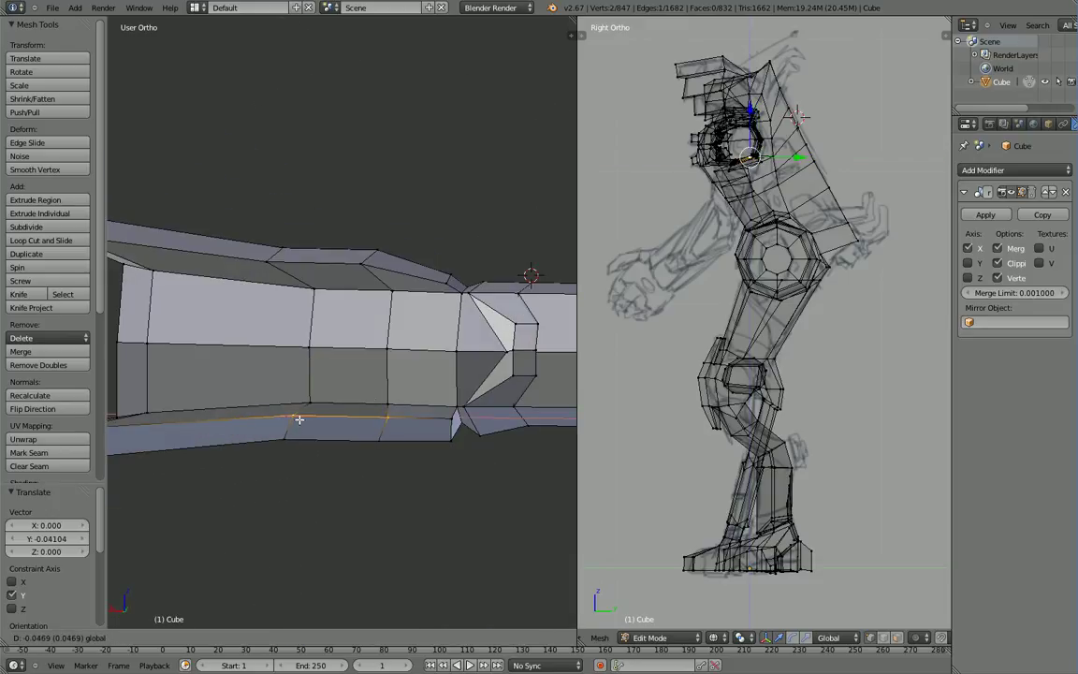
{"action": "left_click", "coordinate": [298, 419]}
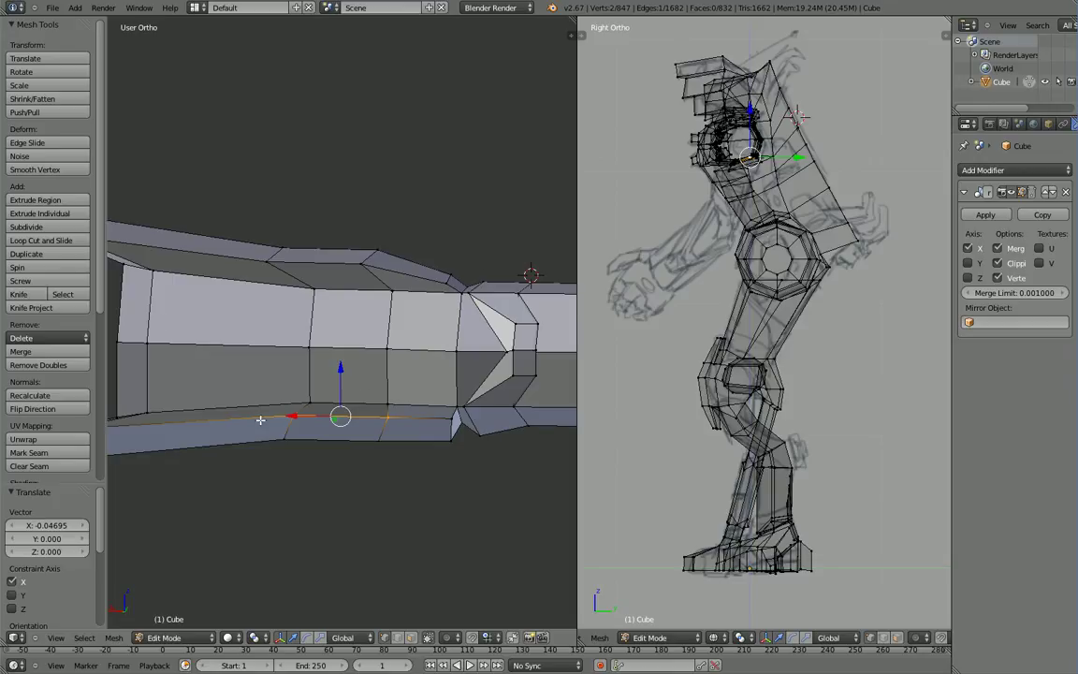
Step: Inset four faces on the rear of the forearm by extruding in place and scaling down, and move them -0.04399 along X
{"action": "middle_click_drag", "start_coordinate": [261, 420], "coordinate": [281, 400]}
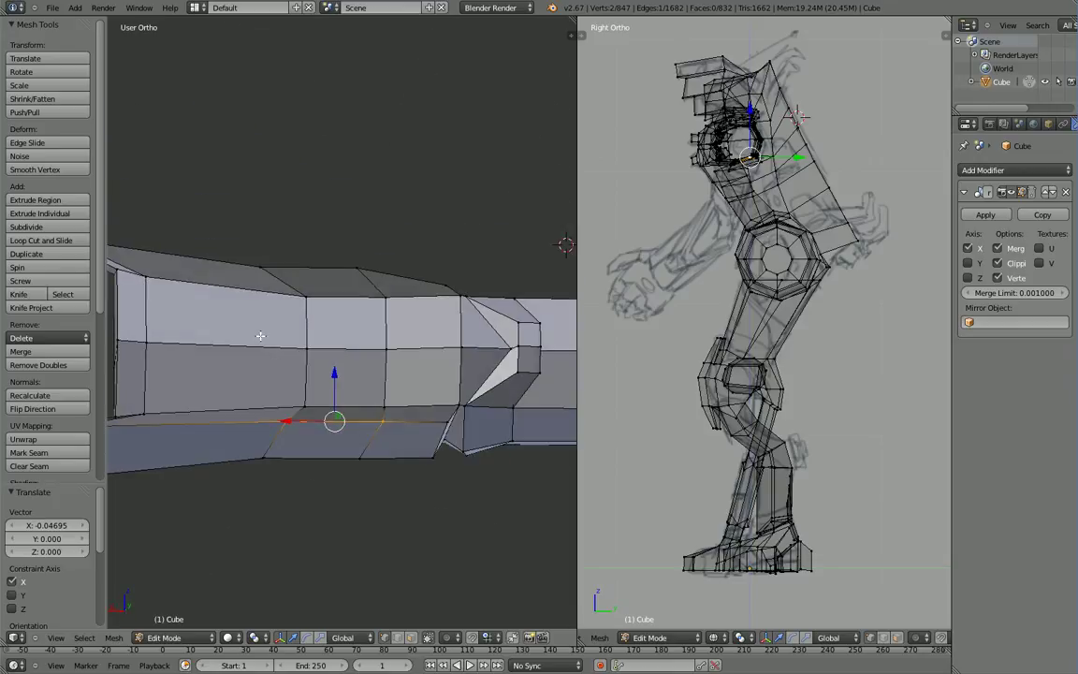
{"action": "left_click", "coordinate": [412, 637]}
{"action": "right_click", "coordinate": [356, 331]}
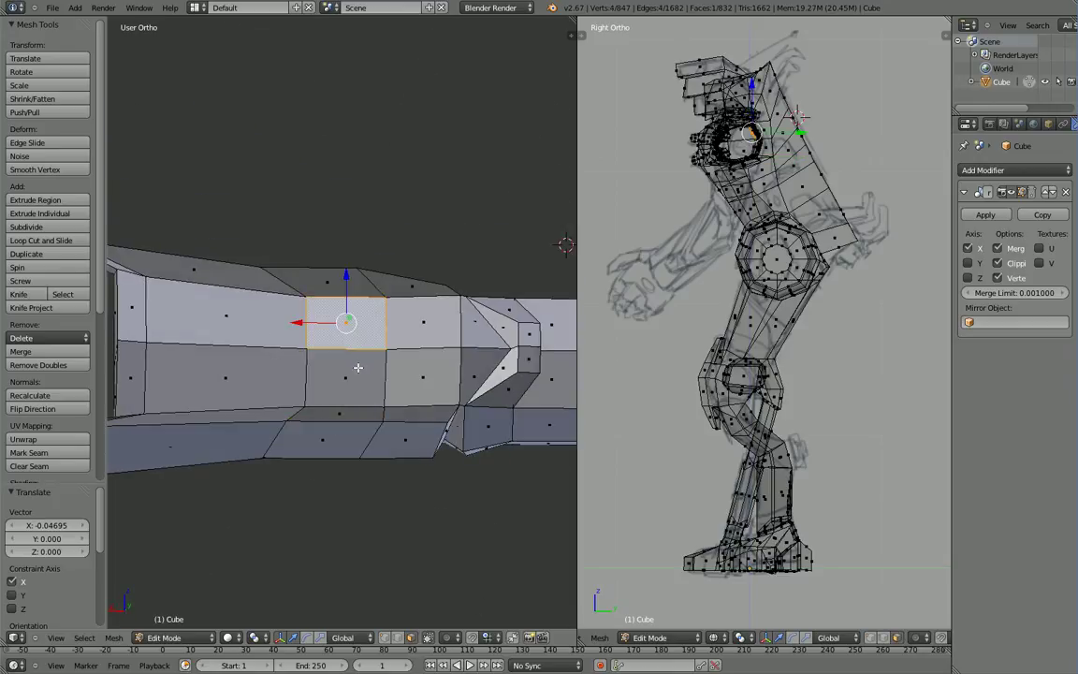
{"action": "right_click", "coordinate": [357, 368], "text": "shift"}
{"action": "right_click", "coordinate": [260, 372], "text": "shift"}
{"action": "right_click", "coordinate": [270, 332], "text": "shift"}
{"action": "key", "text": "e"}
{"action": "right_click", "coordinate": [392, 507]}
{"action": "key", "text": "s"}
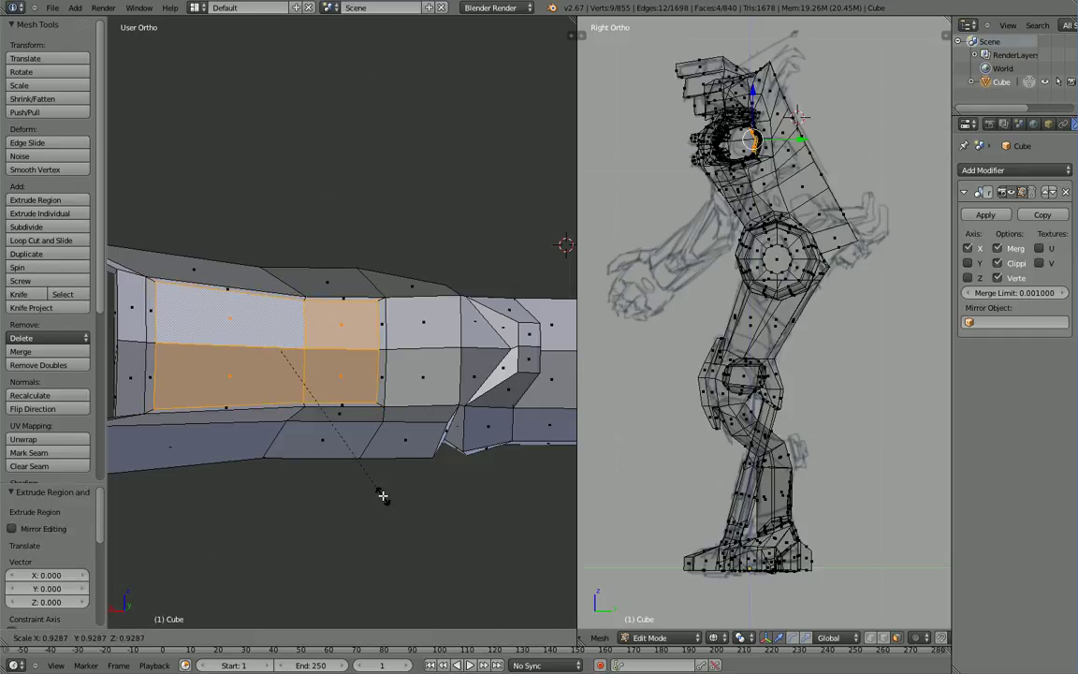
{"action": "left_click", "coordinate": [381, 494]}
{"action": "left_click_drag", "start_coordinate": [238, 351], "coordinate": [257, 361]}
{"action": "key", "text": "s"}
{"action": "left_click", "coordinate": [296, 470]}
Step: Extrude the inset forearm faces about 0.025 along their normal and scale them 0.565 to taper the panel
{"action": "middle_click_drag", "start_coordinate": [257, 362], "coordinate": [230, 499]}
{"action": "key", "text": "e"}
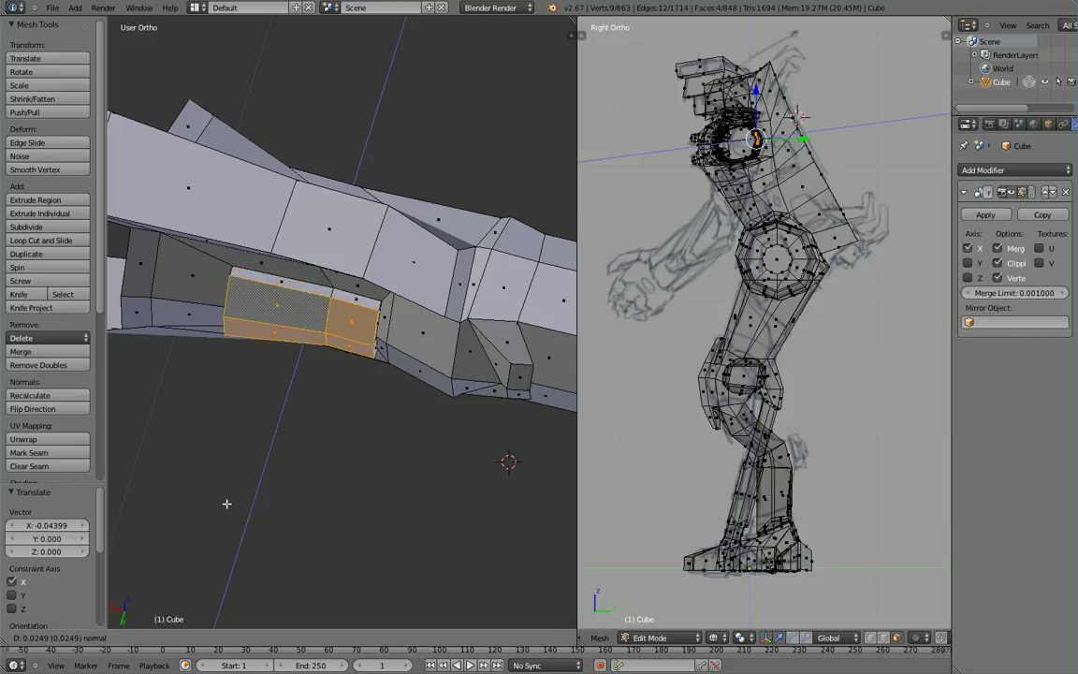
{"action": "left_click", "coordinate": [230, 500]}
{"action": "key", "text": "s"}
{"action": "left_click", "coordinate": [245, 408]}
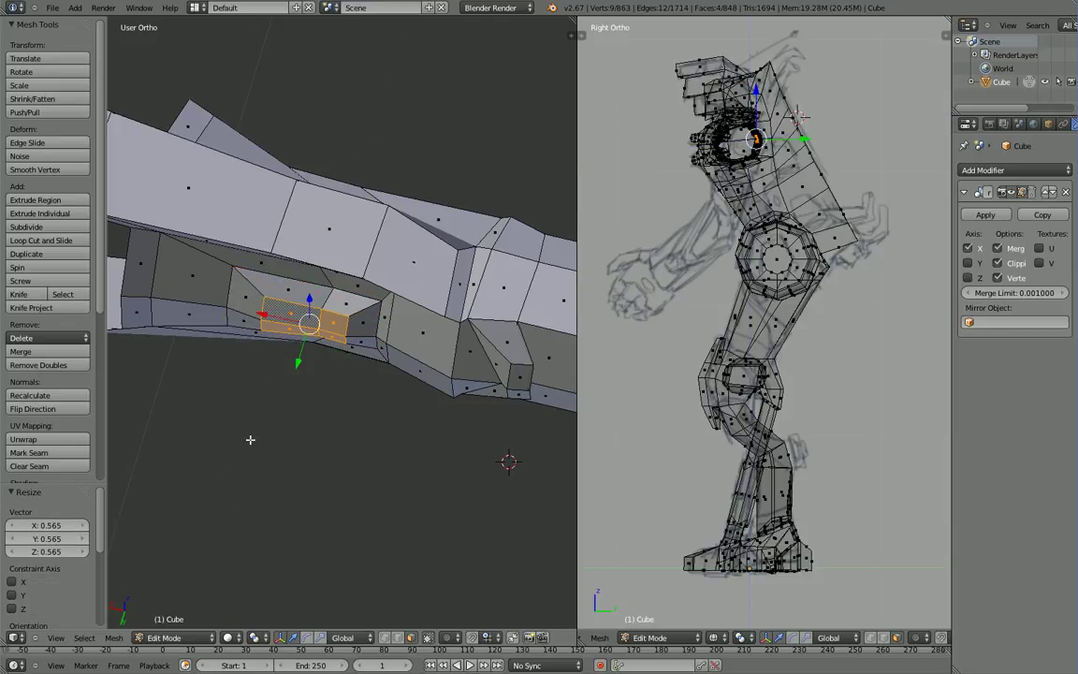
Step: Move the two edges at the elbow-side base of the rear forearm panel -0.03598 along Y
{"action": "mouse_move", "coordinate": [250, 440]}
{"action": "middle_mouse_down"}
{"action": "mouse_move", "coordinate": [294, 361]}
{"action": "mouse_move", "coordinate": [393, 378]}
{"action": "mouse_move", "coordinate": [335, 409]}
{"action": "mouse_move", "coordinate": [243, 392]}
{"action": "mouse_move", "coordinate": [222, 428]}
{"action": "mouse_move", "coordinate": [267, 438]}
{"action": "middle_mouse_up"}
{"action": "left_click", "coordinate": [395, 637]}
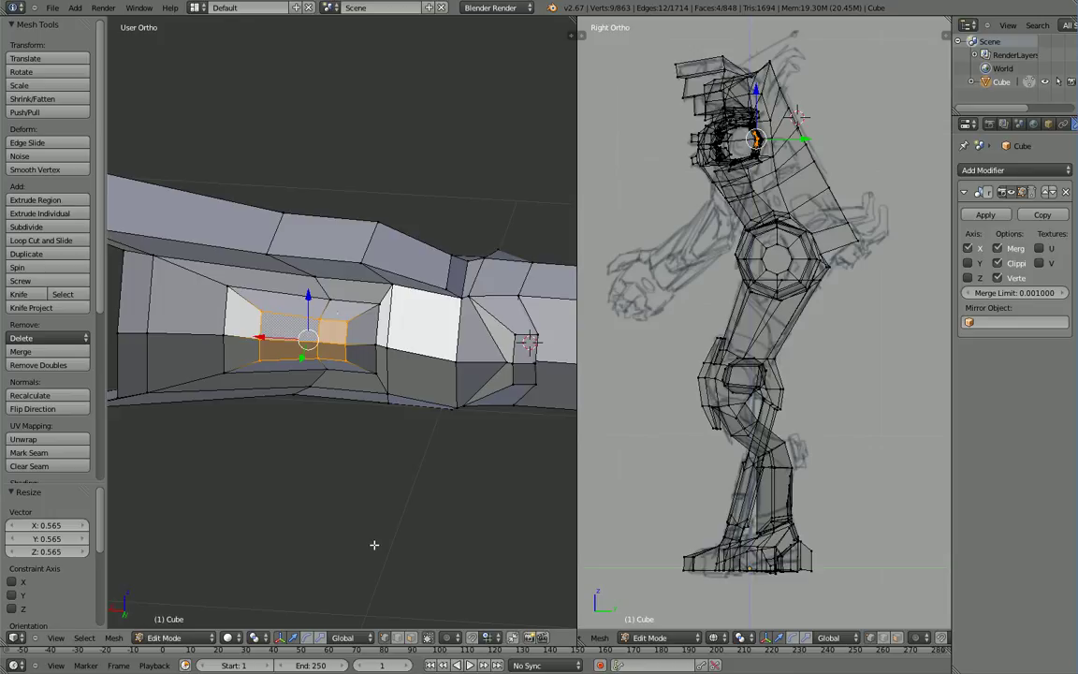
{"action": "right_click", "coordinate": [378, 352]}
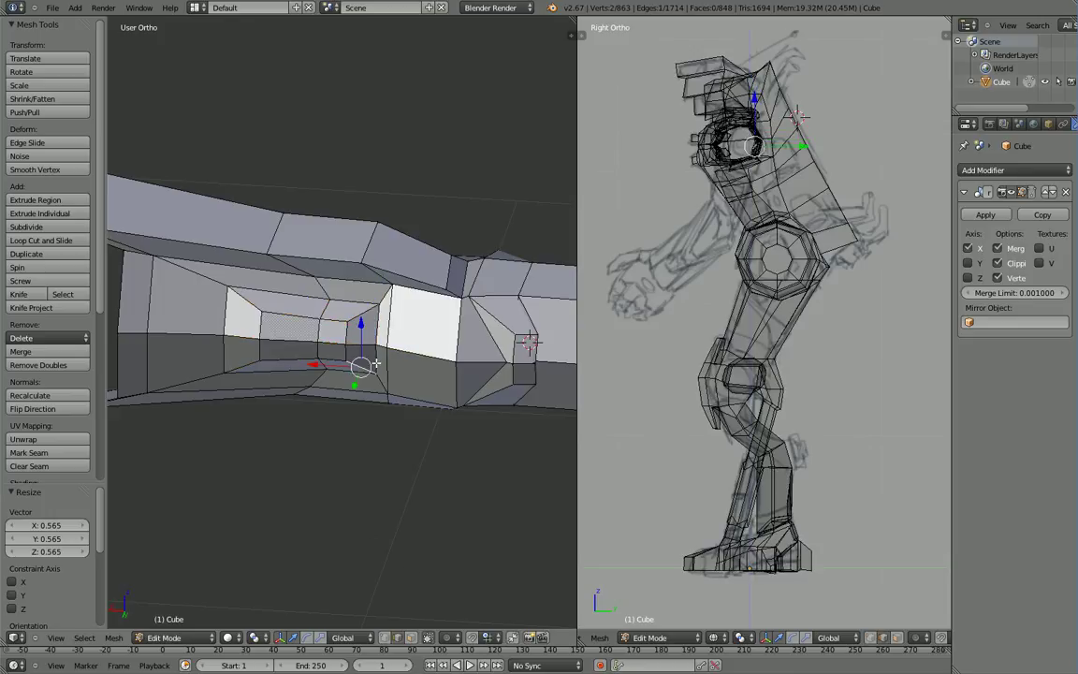
{"action": "key", "text": "g"}
{"action": "key", "text": "y"}
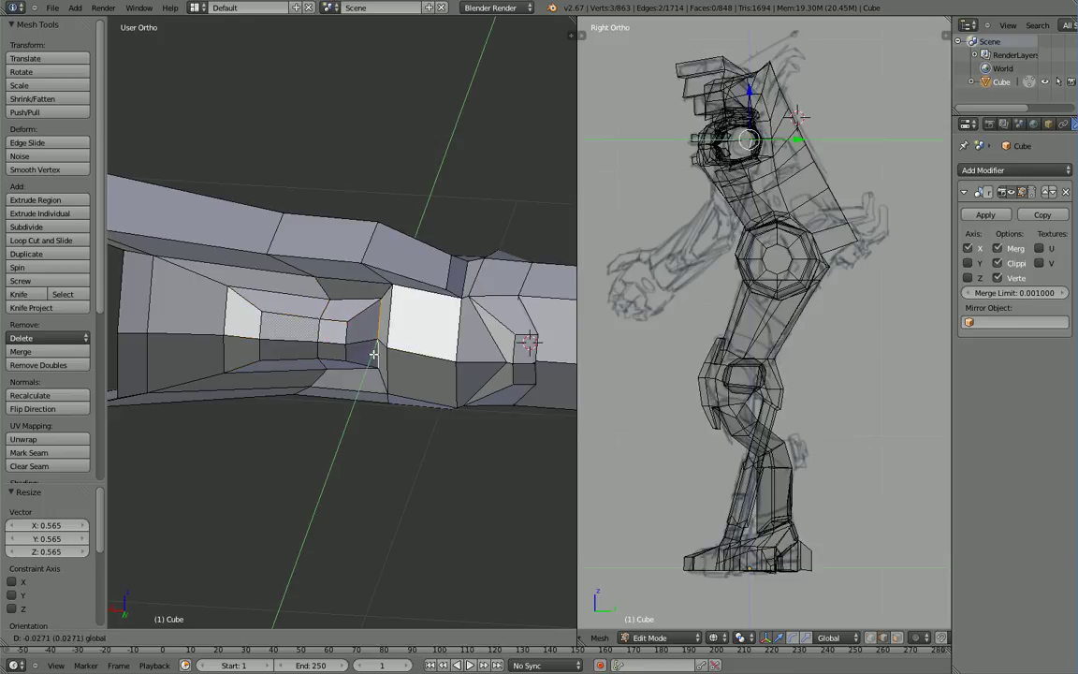
{"action": "left_click", "coordinate": [374, 353]}
Step: Pull the two edges at the elbow-side end of the rear panel's raised face outward along Y
{"action": "middle_click_drag", "start_coordinate": [374, 354], "coordinate": [323, 327]}
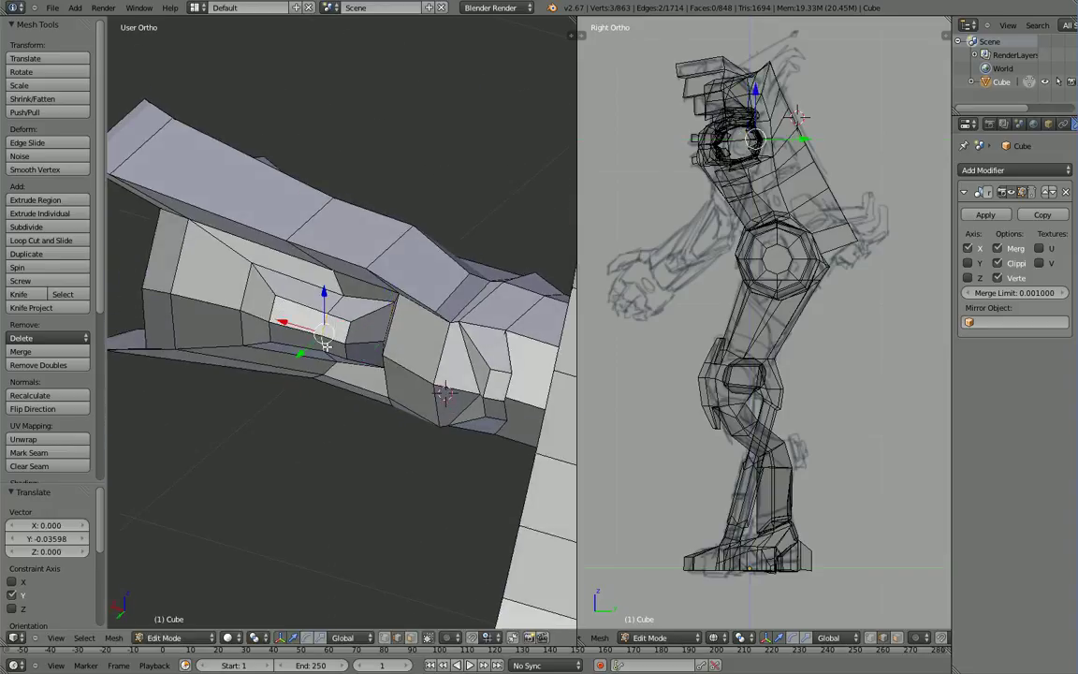
{"action": "left_click_drag", "start_coordinate": [328, 360], "coordinate": [318, 375]}
{"action": "middle_click_drag", "start_coordinate": [317, 375], "coordinate": [430, 324]}
{"action": "key", "text": "Tab"}
{"action": "key", "text": "Tab"}
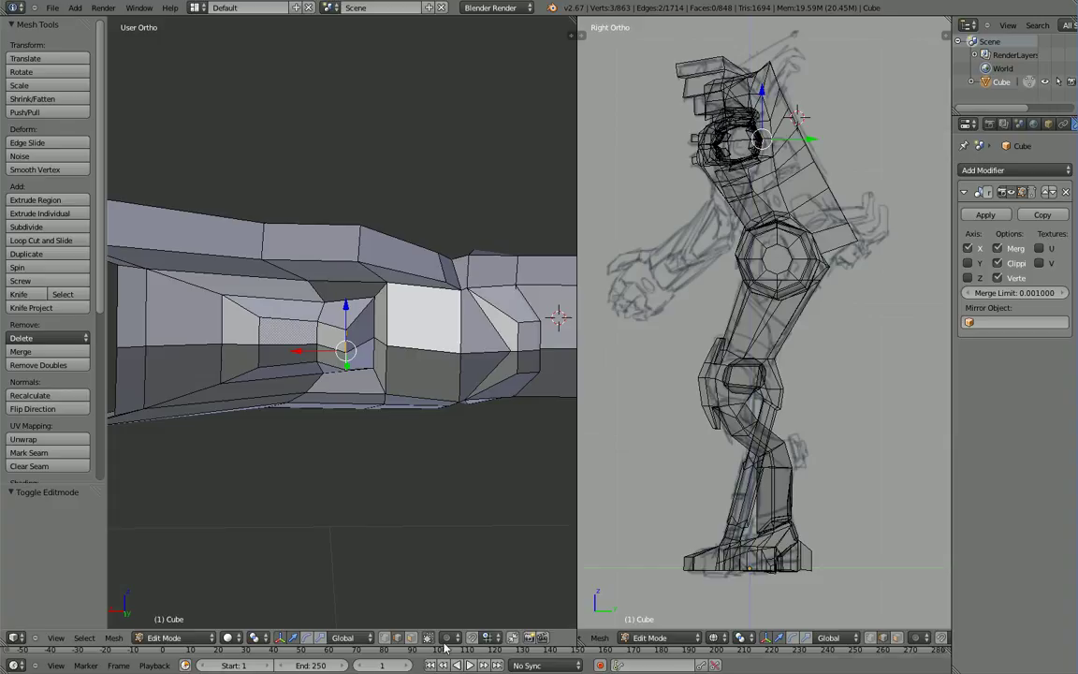
Step: Extrude the two rear faces on the panel's elbow side about 0.073 outward, scale them 0.618, and shift them slightly along X
{"action": "left_click", "coordinate": [409, 639]}
{"action": "right_click", "coordinate": [427, 340]}
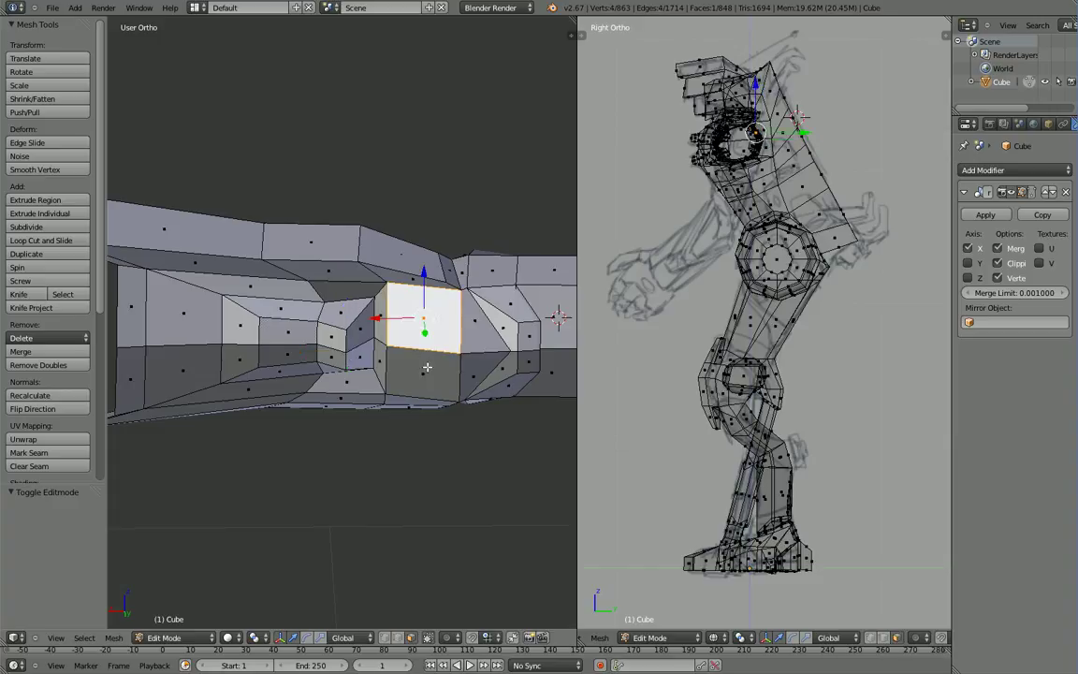
{"action": "right_click", "coordinate": [428, 366], "text": "shift"}
{"action": "key", "text": "e"}
{"action": "left_click", "coordinate": [424, 502]}
{"action": "key", "text": "s"}
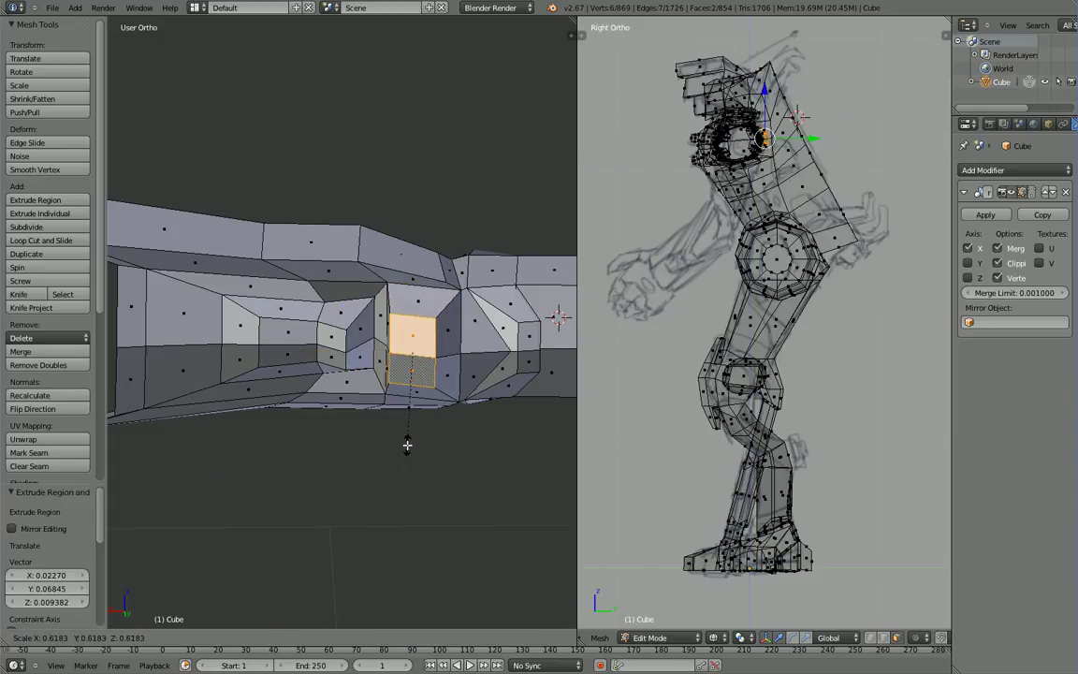
{"action": "left_click", "coordinate": [412, 447]}
{"action": "middle_click_drag", "start_coordinate": [413, 447], "coordinate": [414, 543]}
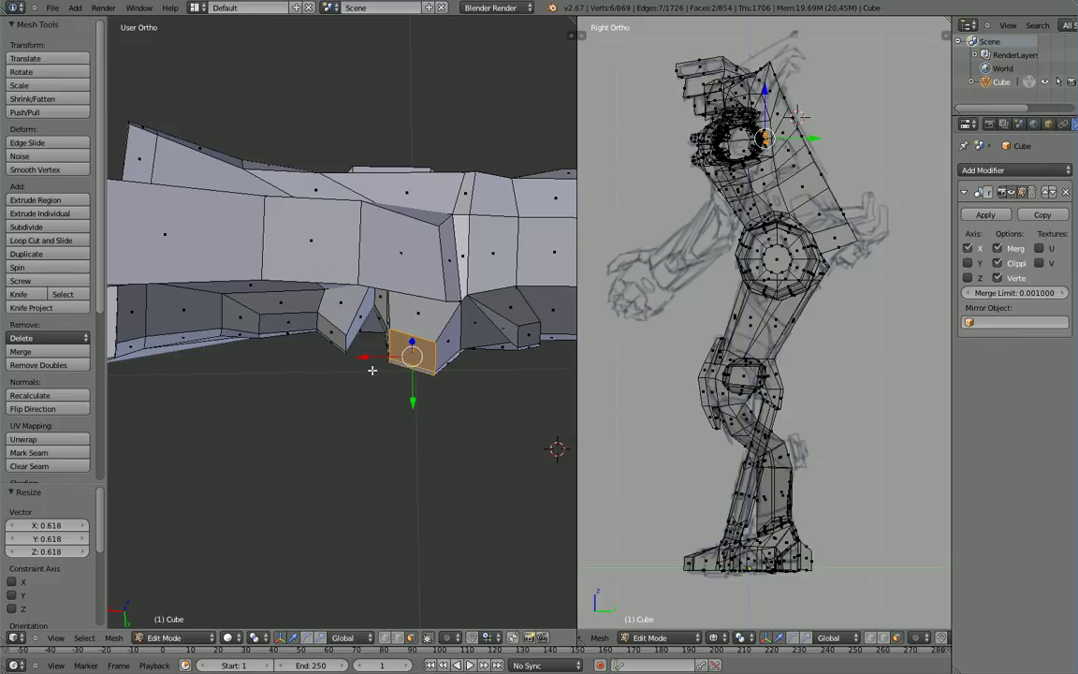
{"action": "left_click_drag", "start_coordinate": [369, 357], "coordinate": [364, 358]}
{"action": "middle_click_drag", "start_coordinate": [420, 387], "coordinate": [422, 363]}
Step: Inspect the reworked forearm from several angles in Object Mode and examine the plates' wrist ends
{"action": "key", "text": "Tab"}
{"action": "middle_click_drag", "start_coordinate": [383, 459], "coordinate": [511, 481]}
{"action": "scroll", "coordinate": [311, 592], "scroll_direction": "down", "scroll_amount": 5}
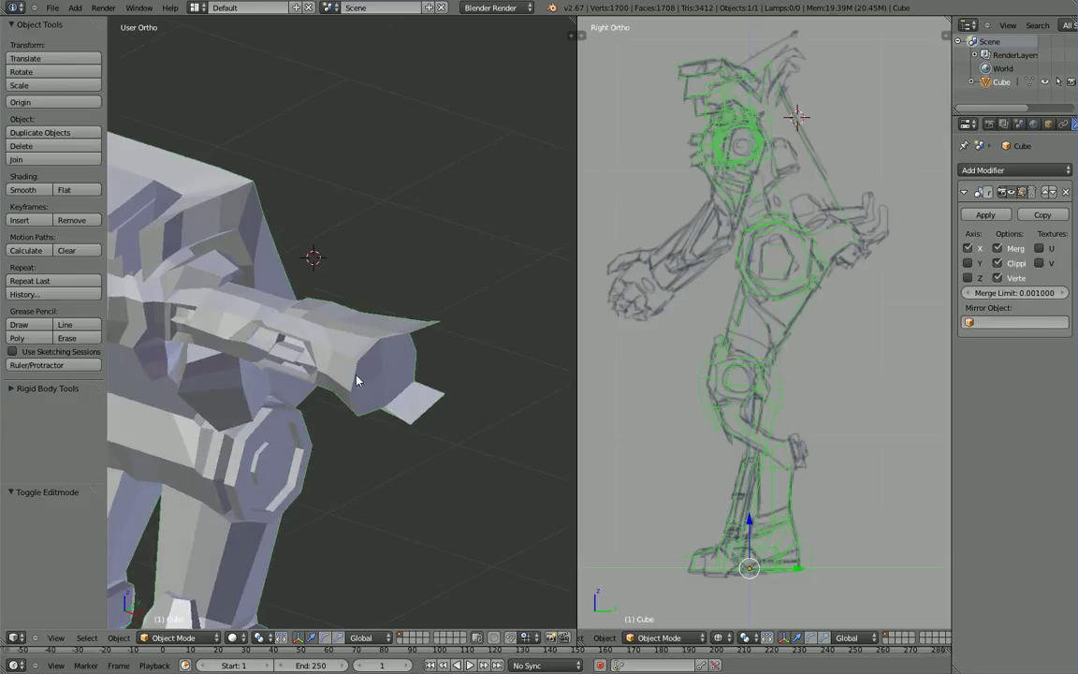
{"action": "middle_click_drag", "start_coordinate": [356, 379], "coordinate": [411, 440]}
{"action": "key", "text": "Tab"}
{"action": "scroll", "coordinate": [429, 475], "scroll_direction": "up", "scroll_amount": 5}
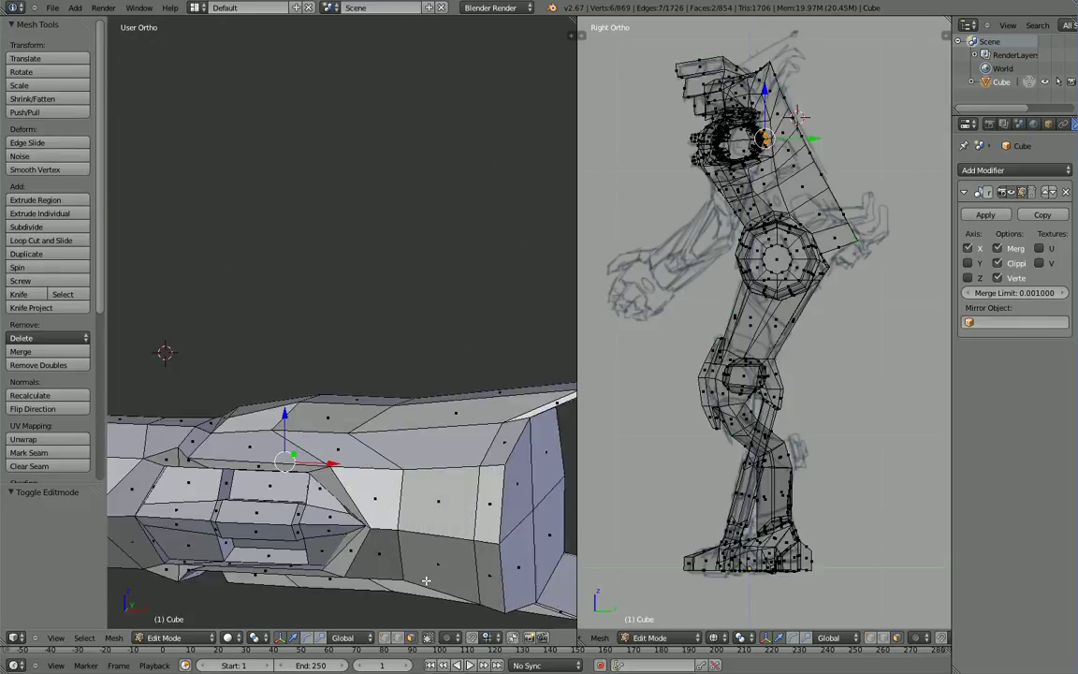
{"action": "middle_click_drag", "start_coordinate": [377, 566], "coordinate": [297, 484], "text": "shift"}
{"action": "middle_click_drag", "start_coordinate": [388, 541], "coordinate": [494, 396]}
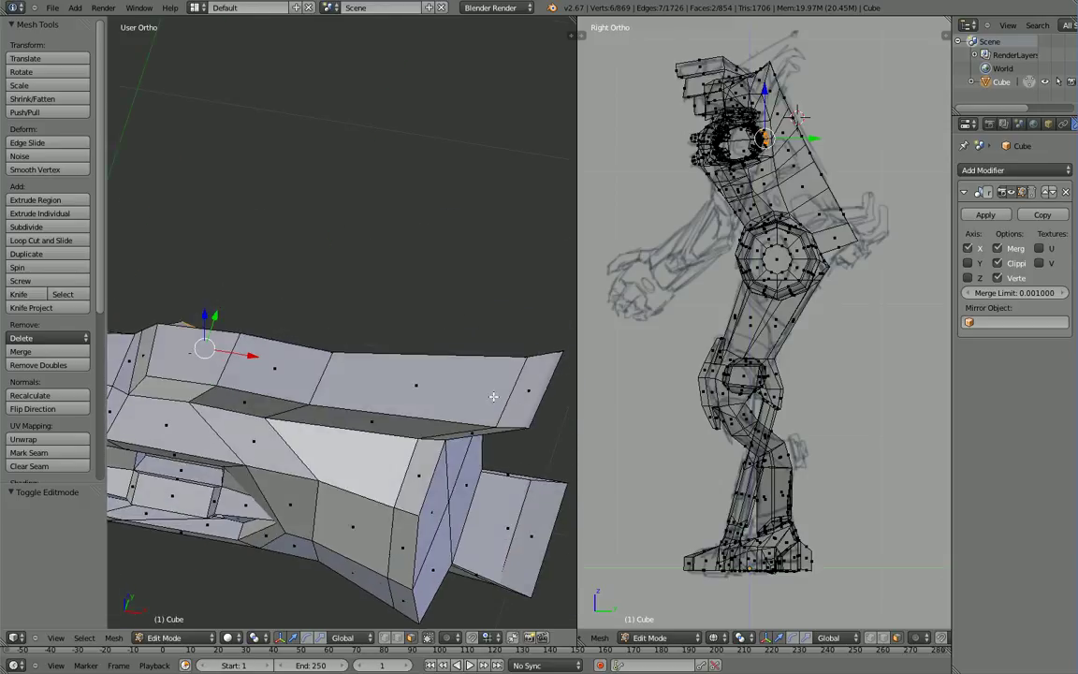
Step: Move the overhanging wrist-end edges of the top and underside plates -0.180 along X
{"action": "left_click", "coordinate": [399, 639]}
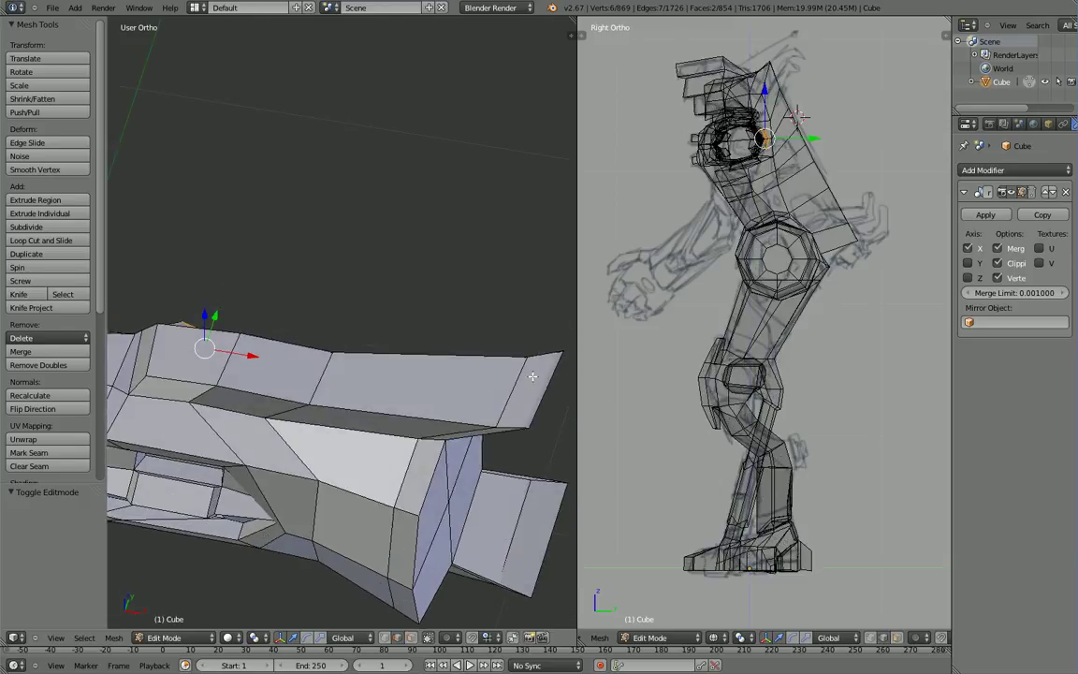
{"action": "right_click", "coordinate": [513, 389]}
{"action": "right_click", "coordinate": [536, 406], "text": "shift"}
{"action": "middle_click_drag", "start_coordinate": [536, 406], "coordinate": [458, 337]}
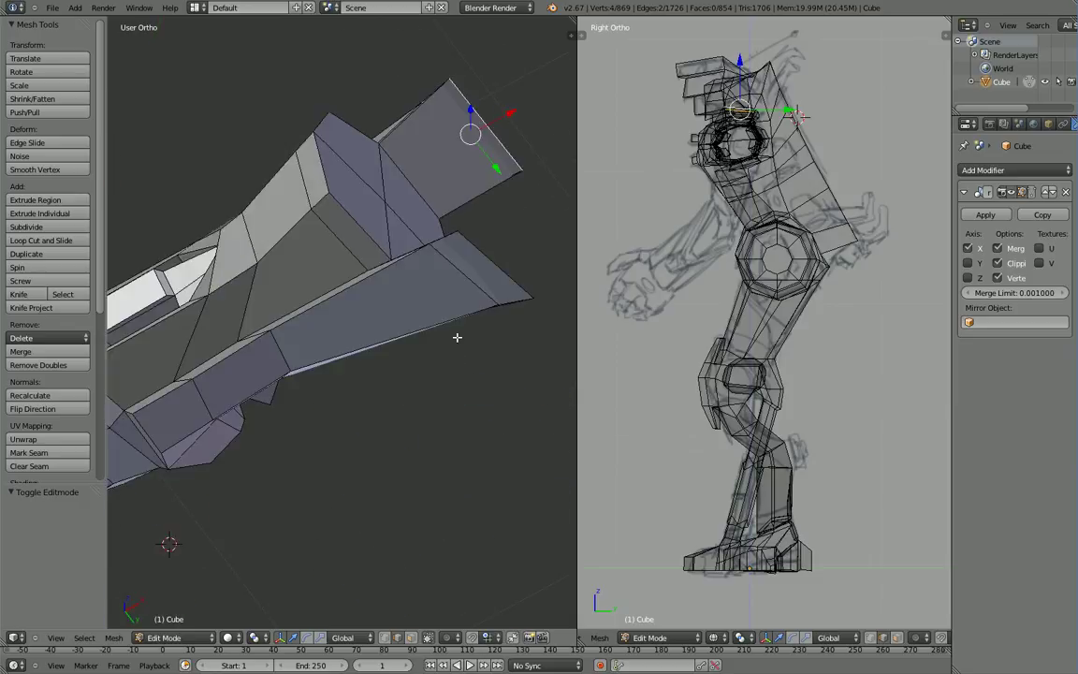
{"action": "right_click", "coordinate": [474, 273], "text": "shift"}
{"action": "right_click", "coordinate": [480, 268], "text": "shift"}
{"action": "left_click_drag", "start_coordinate": [513, 183], "coordinate": [432, 232]}
Step: Move the lengthwise base edges on the front side of the underside plate -0.09315 along Y
{"action": "middle_click_drag", "start_coordinate": [355, 413], "coordinate": [443, 407]}
{"action": "right_click", "coordinate": [441, 362]}
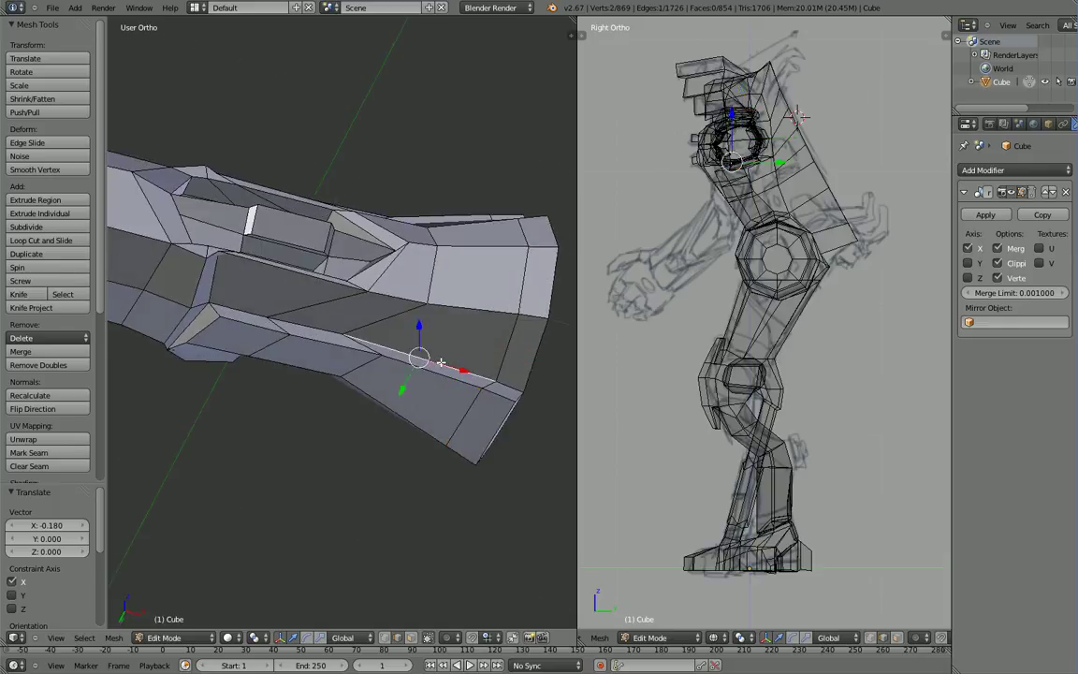
{"action": "key", "text": "ctrl+z"}
{"action": "right_click", "coordinate": [249, 312], "text": "shift"}
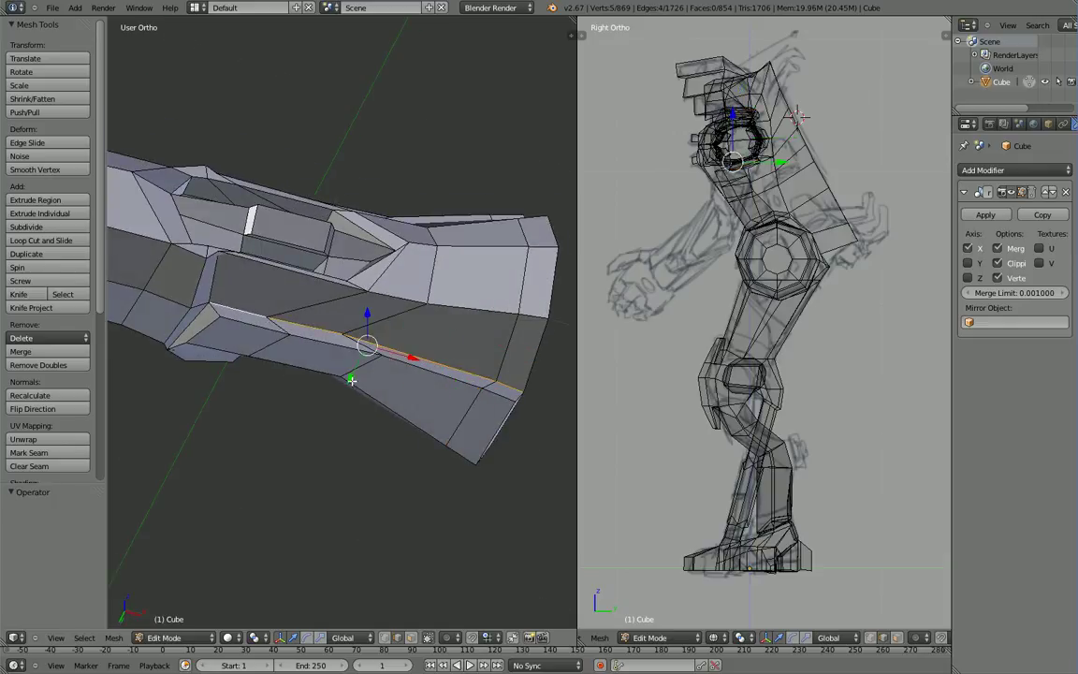
{"action": "left_click_drag", "start_coordinate": [351, 380], "coordinate": [374, 352]}
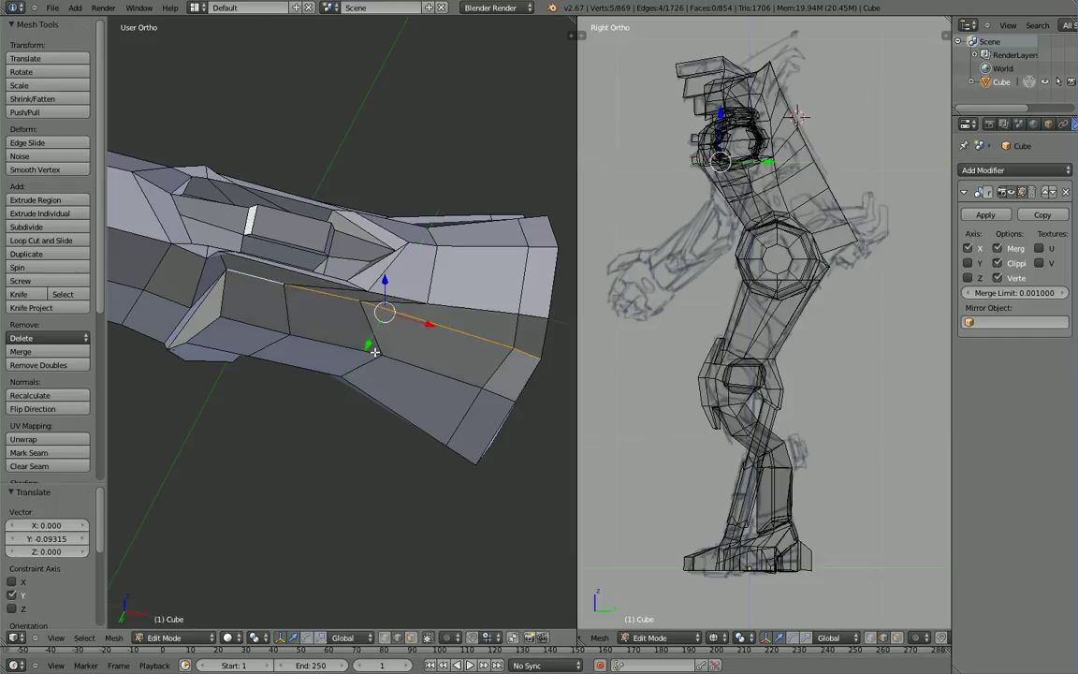
Step: Move the two middle vertices on the underside plate's front base edge 0.08876 along X
{"action": "middle_click_drag", "start_coordinate": [377, 379], "coordinate": [234, 255]}
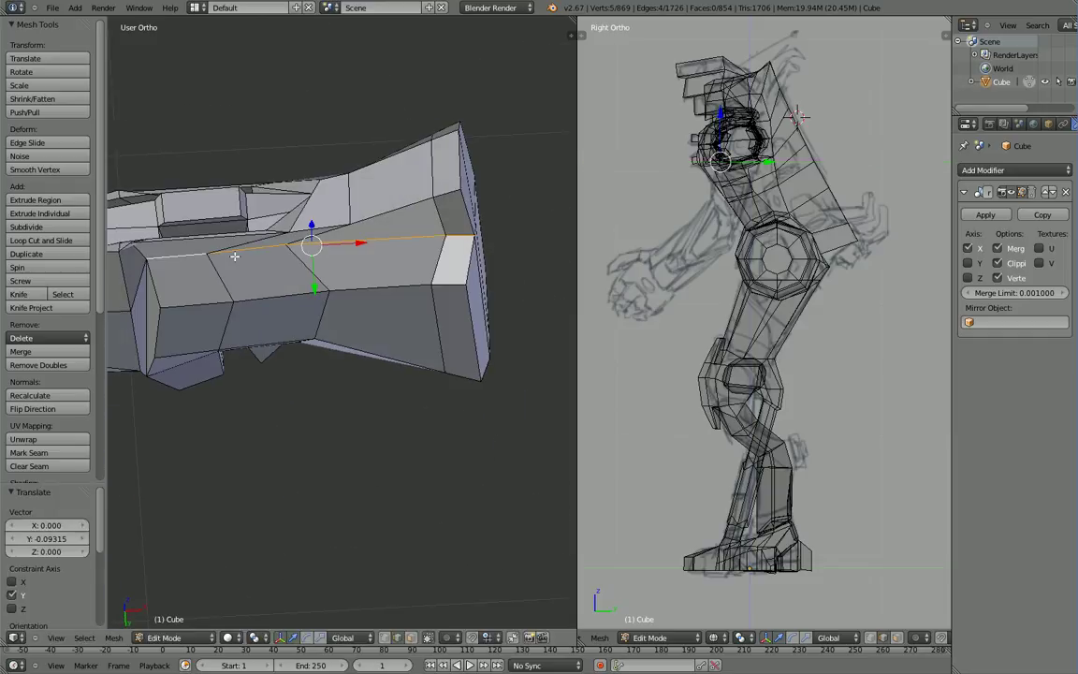
{"action": "right_click", "coordinate": [211, 252]}
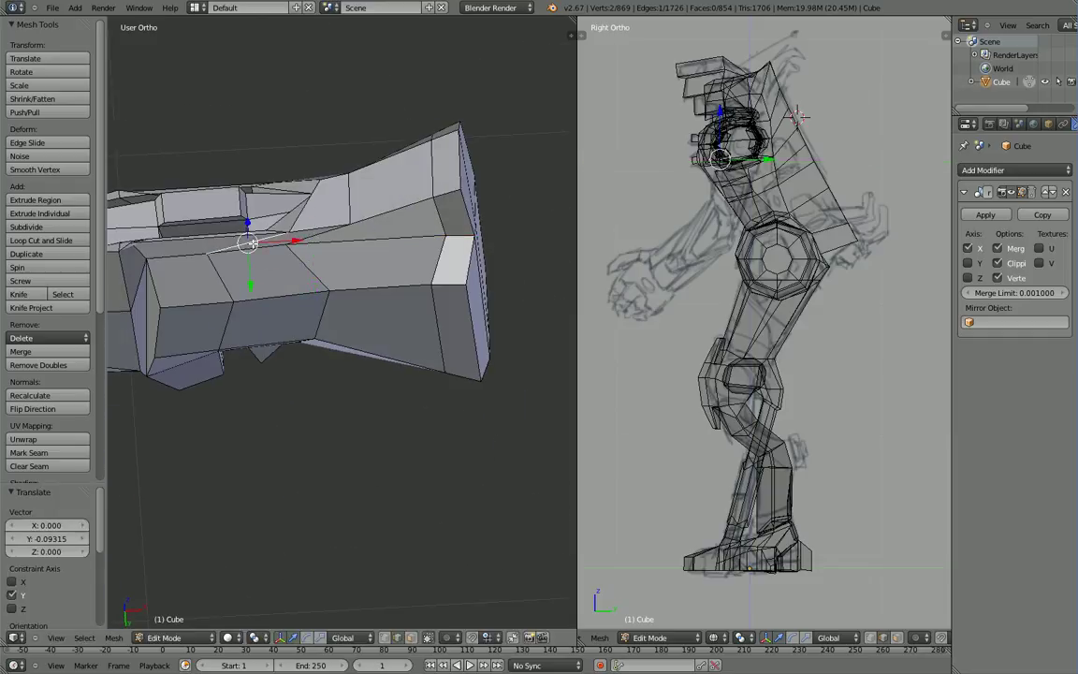
{"action": "middle_click_drag", "start_coordinate": [329, 240], "coordinate": [305, 357]}
{"action": "right_click", "coordinate": [279, 273], "text": "alt"}
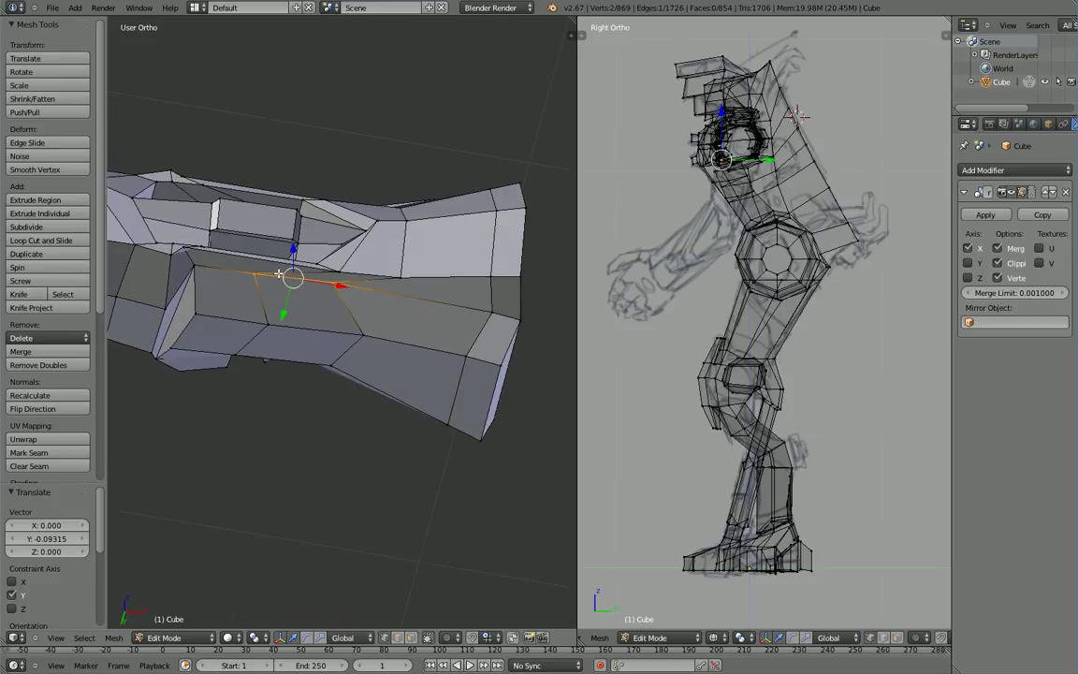
{"action": "left_click_drag", "start_coordinate": [294, 278], "coordinate": [419, 302]}
{"action": "right_click", "coordinate": [335, 284]}
Step: Move the five vertices along the underside plate's outer front edge -0.06498 along Y
{"action": "middle_click_drag", "start_coordinate": [415, 308], "coordinate": [451, 341]}
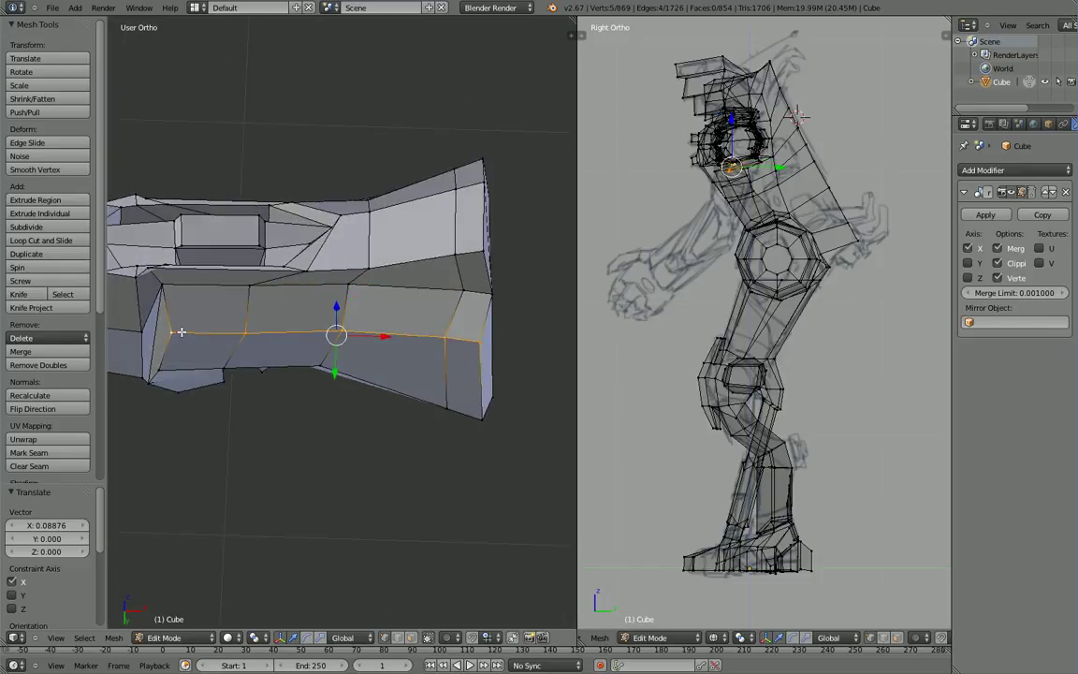
{"action": "middle_click_drag", "start_coordinate": [200, 330], "coordinate": [248, 241]}
{"action": "left_click_drag", "start_coordinate": [347, 203], "coordinate": [356, 166]}
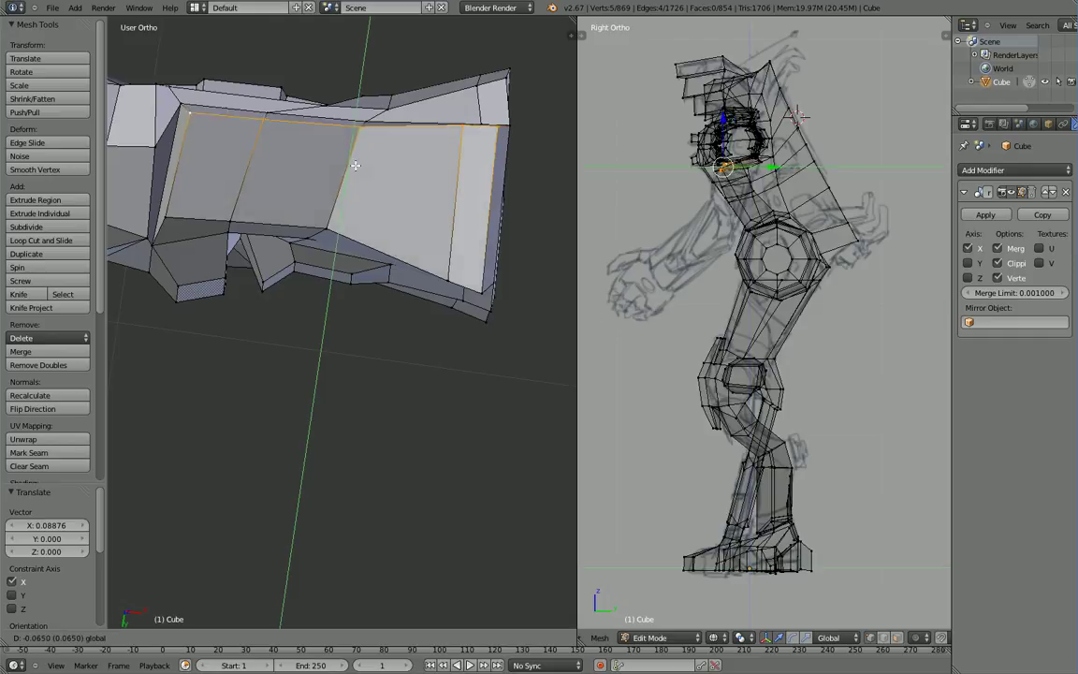
Step: Select the ten vertices of the top plate's front side faces and move them -0.06016 along Y
{"action": "middle_click_drag", "start_coordinate": [361, 245], "coordinate": [348, 518]}
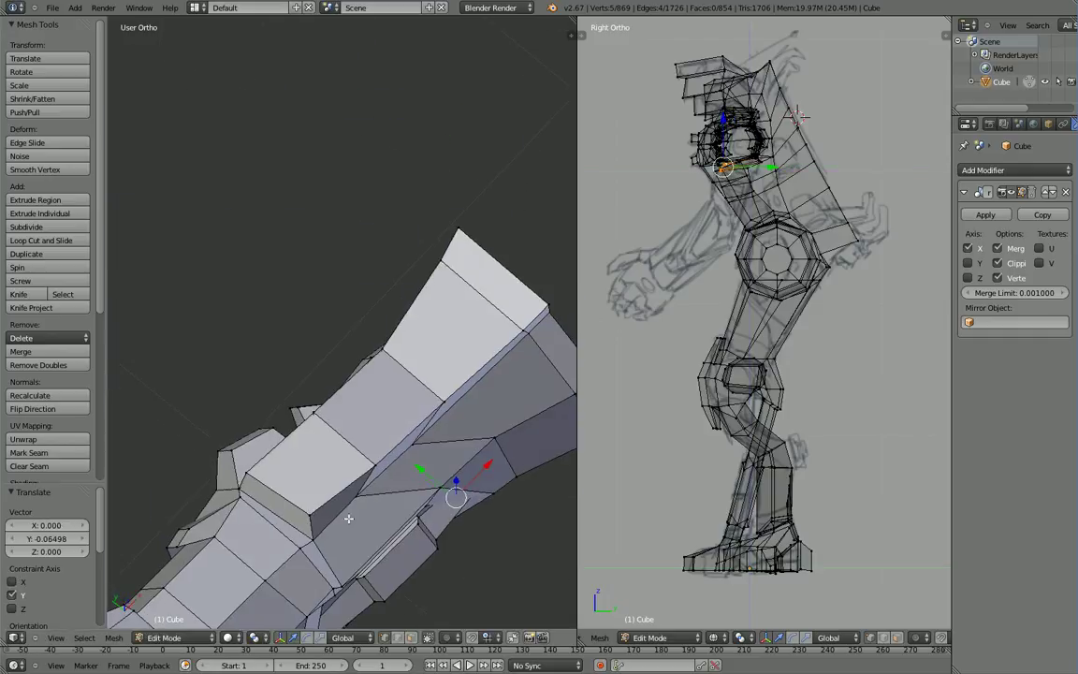
{"action": "right_click", "coordinate": [359, 497]}
{"action": "right_click", "coordinate": [316, 529], "text": "shift"}
{"action": "right_click", "coordinate": [366, 478], "text": "shift"}
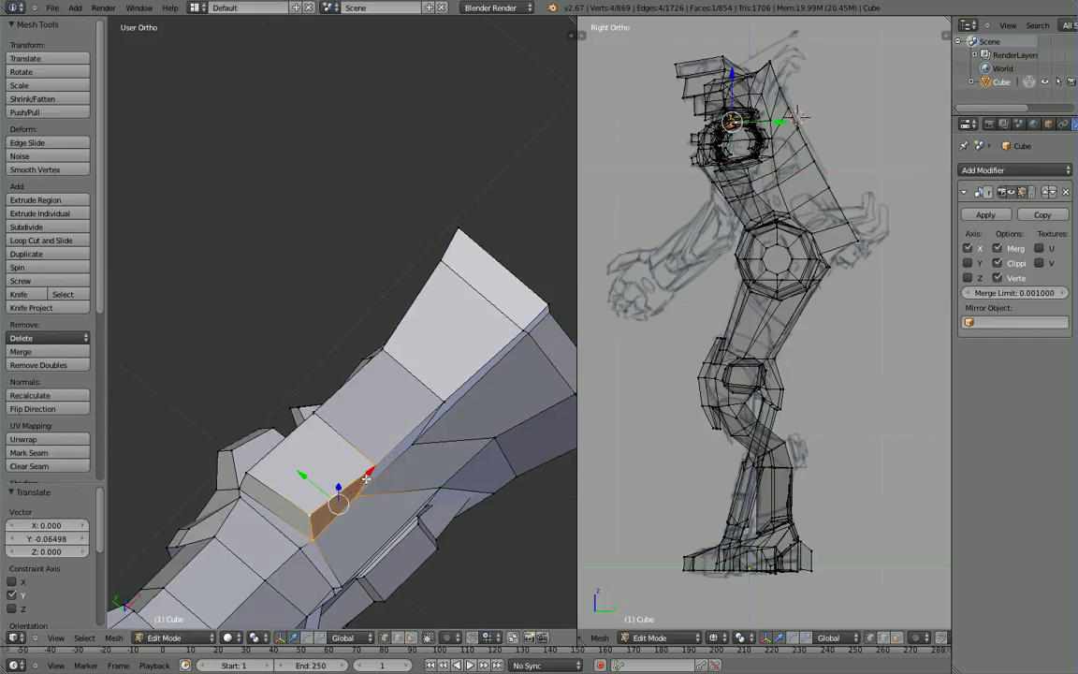
{"action": "right_click", "coordinate": [440, 405], "text": "shift"}
{"action": "right_click", "coordinate": [527, 340], "text": "shift"}
{"action": "right_click", "coordinate": [522, 326], "text": "shift"}
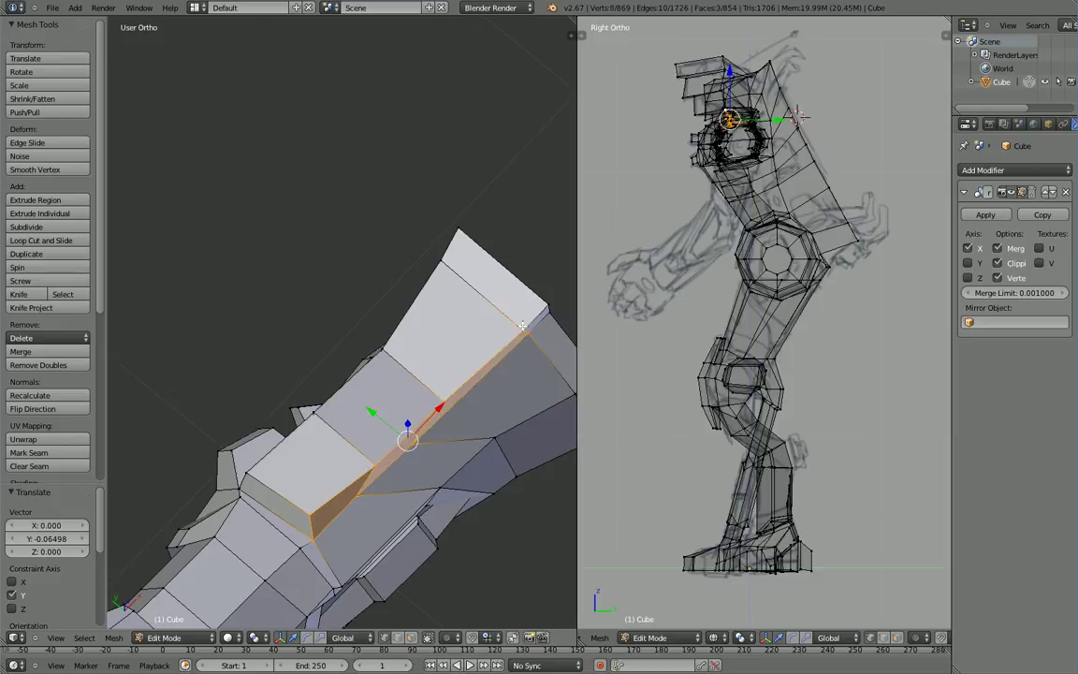
{"action": "right_click", "coordinate": [546, 314], "text": "shift"}
{"action": "middle_click_drag", "start_coordinate": [464, 434], "coordinate": [379, 376]}
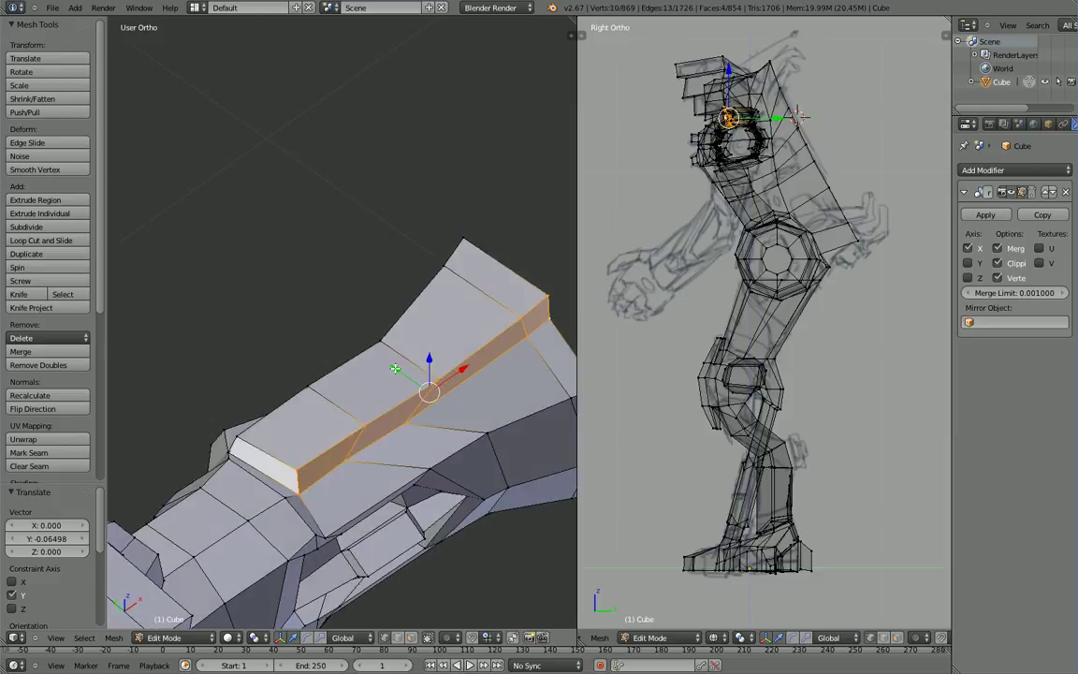
{"action": "left_click_drag", "start_coordinate": [395, 369], "coordinate": [420, 379]}
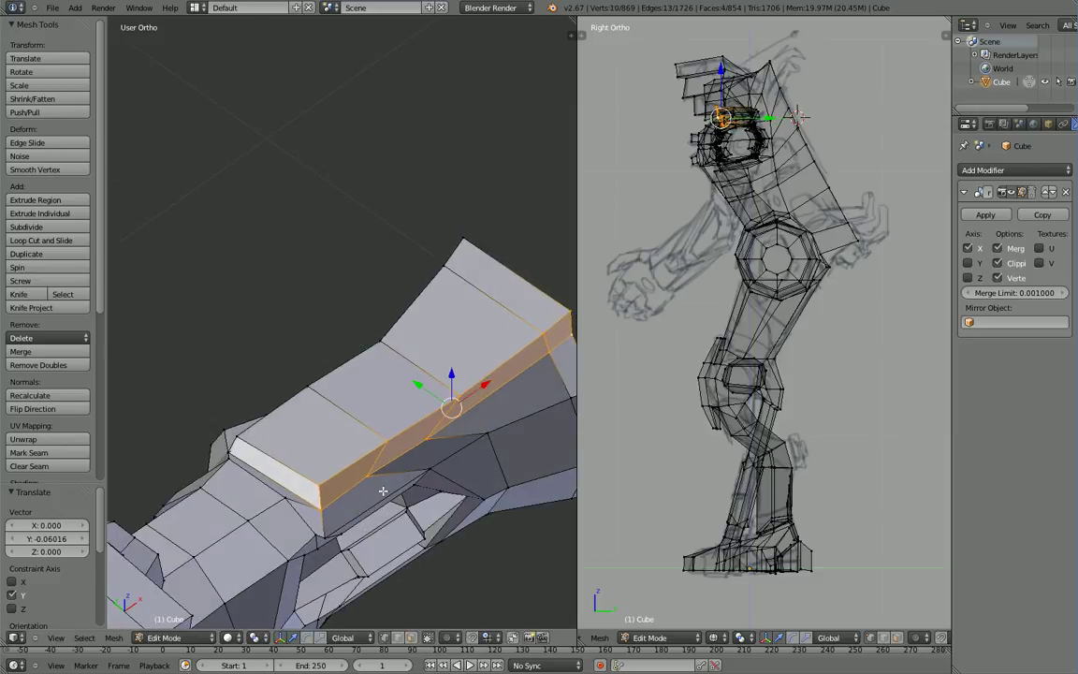
Step: Move the two middle vertices on the top plate's front base edge 0.09104 along X
{"action": "right_click", "coordinate": [372, 479]}
{"action": "left_click_drag", "start_coordinate": [434, 433], "coordinate": [450, 420]}
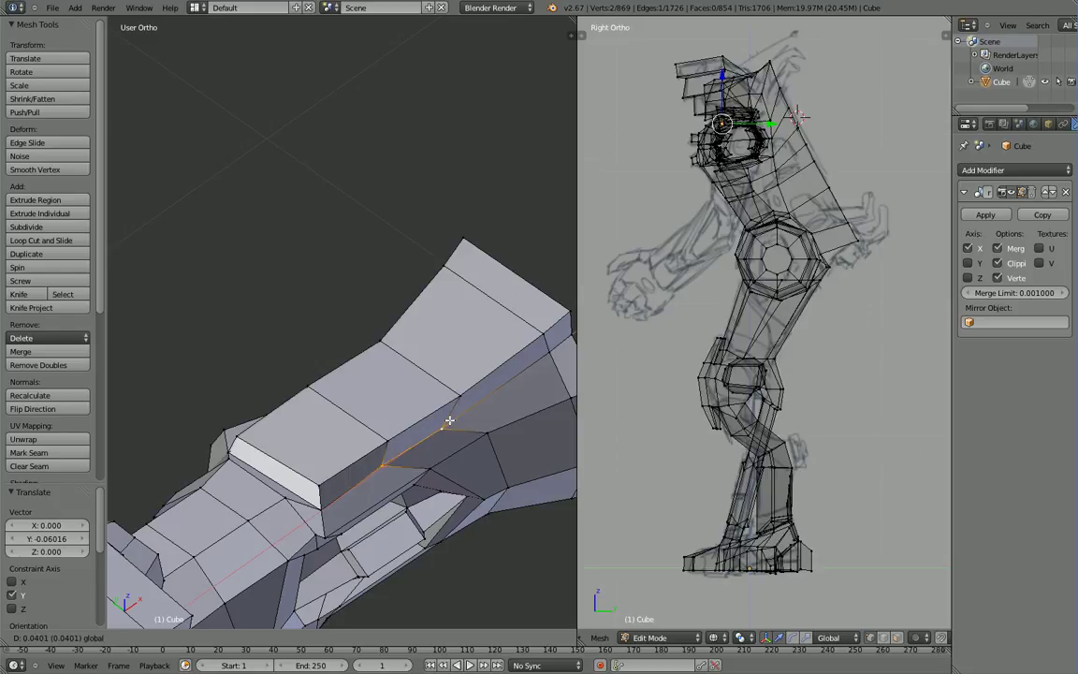
{"action": "left_click", "coordinate": [464, 412]}
Step: Extrude the top plate's long face just behind its wrist-end strip about 0.024 outward
{"action": "middle_click_drag", "start_coordinate": [463, 413], "coordinate": [396, 504]}
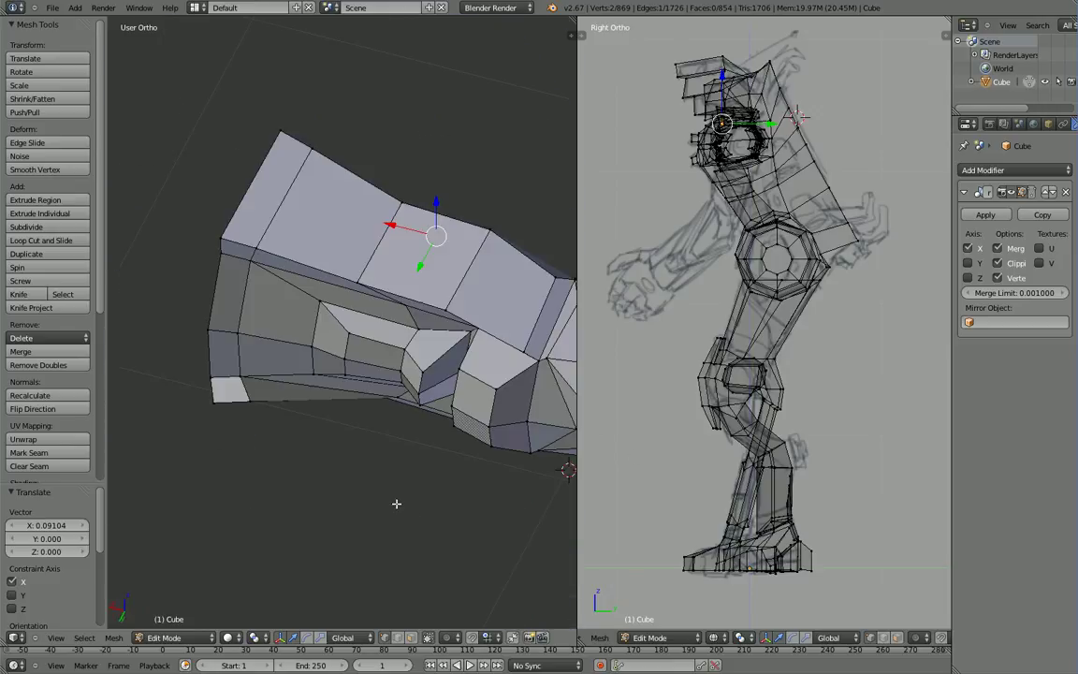
{"action": "right_click", "coordinate": [361, 279]}
{"action": "right_click", "coordinate": [398, 208], "text": "shift"}
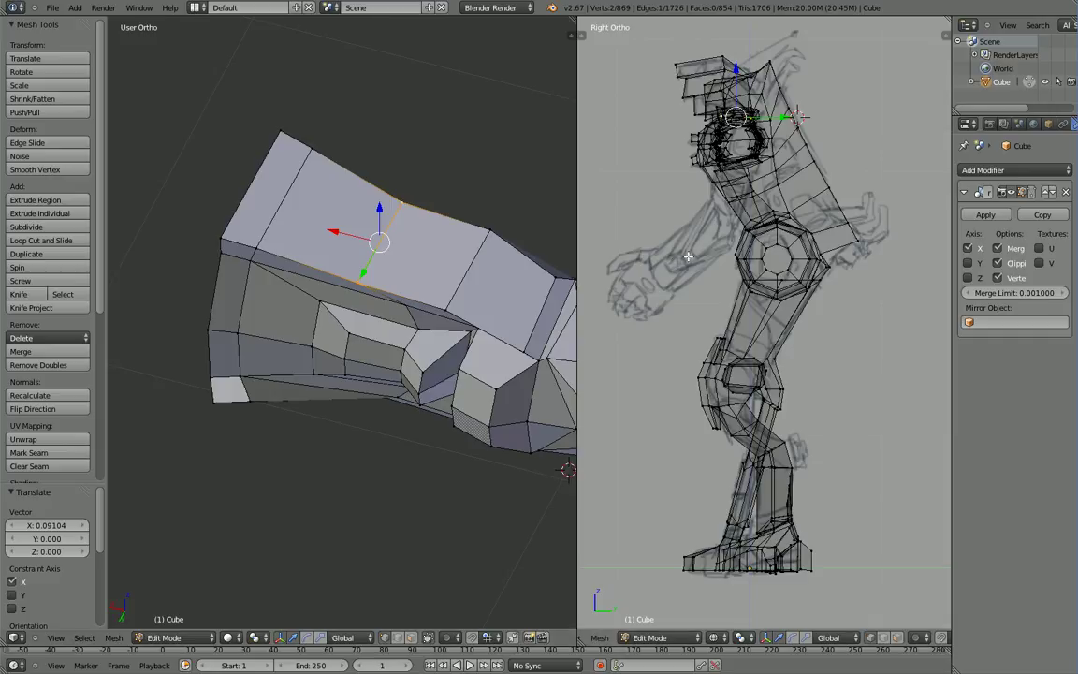
{"action": "middle_click_drag", "start_coordinate": [412, 246], "coordinate": [355, 269]}
{"action": "right_click", "coordinate": [272, 233], "text": "shift"}
{"action": "right_click", "coordinate": [340, 149], "text": "shift"}
{"action": "key", "text": "e"}
{"action": "left_click", "coordinate": [362, 402]}
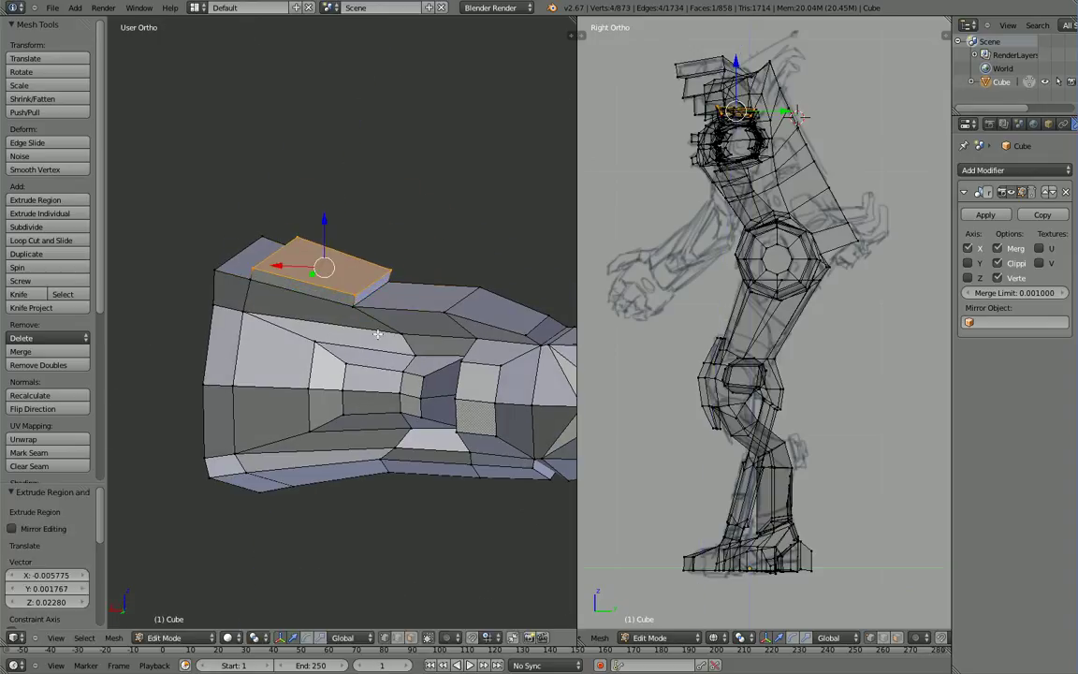
Step: Cut a lengthwise centre line along the top plate with the Knife, across its raised face and through the wrist end
{"action": "middle_click_drag", "start_coordinate": [378, 335], "coordinate": [338, 390]}
{"action": "scroll", "coordinate": [354, 347], "scroll_direction": "down", "scroll_amount": 3}
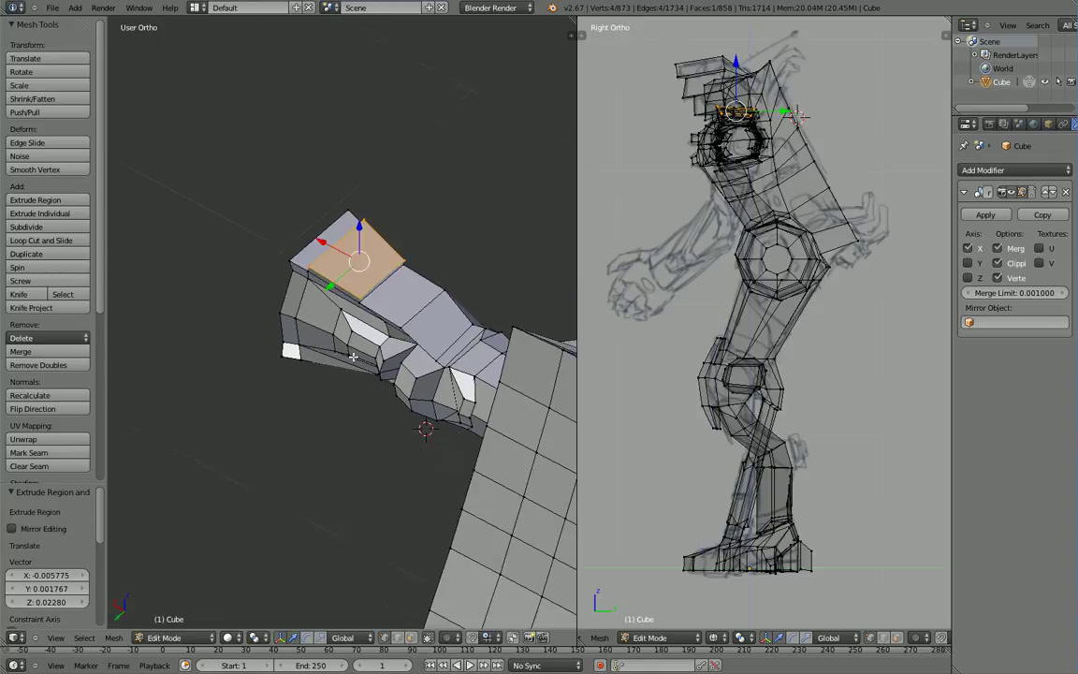
{"action": "scroll", "coordinate": [353, 357], "scroll_direction": "up", "scroll_amount": 2}
{"action": "key", "text": "k"}
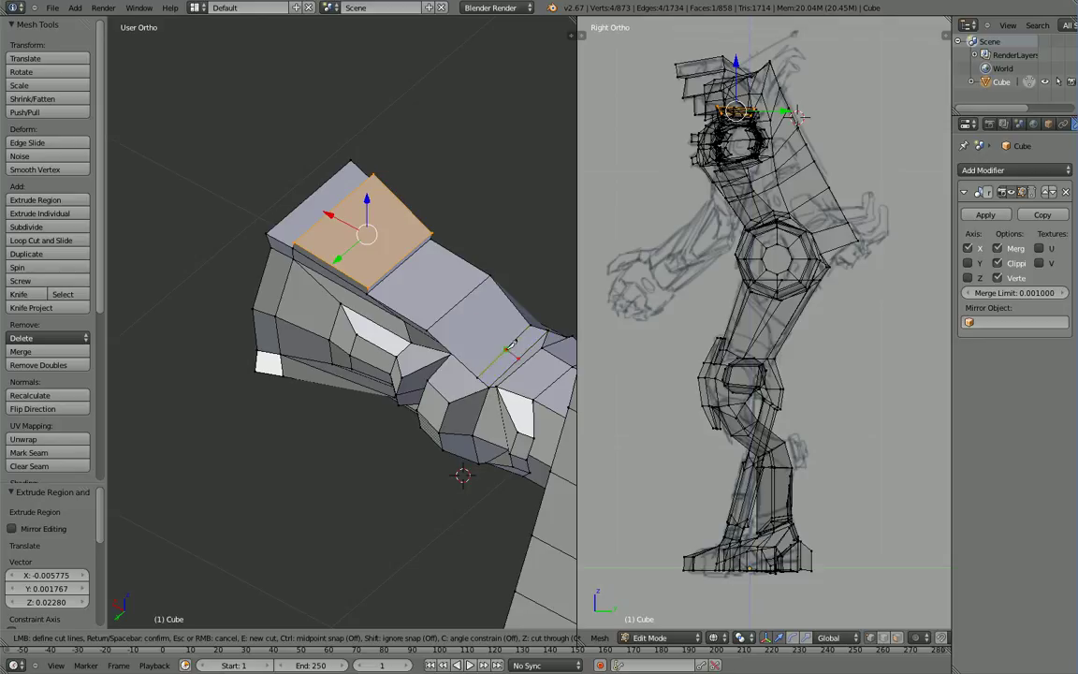
{"action": "left_click", "coordinate": [506, 349]}
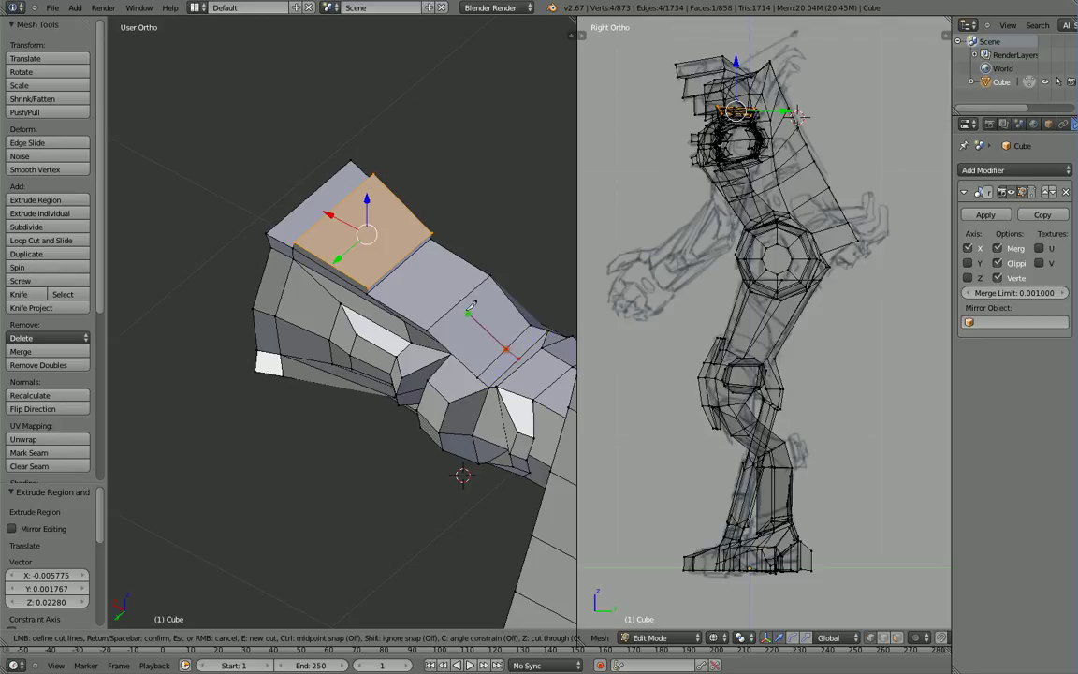
{"action": "left_click", "coordinate": [401, 261]}
{"action": "left_click", "coordinate": [339, 207]}
{"action": "middle_click_drag", "start_coordinate": [211, 202], "coordinate": [347, 202]}
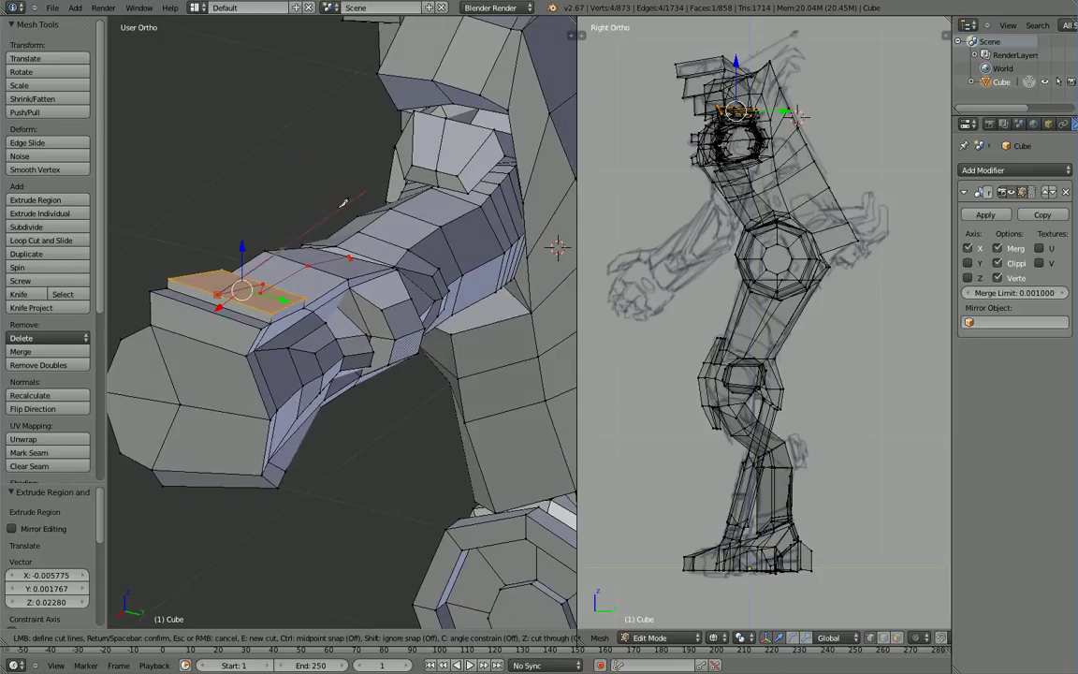
{"action": "left_click", "coordinate": [215, 304]}
{"action": "left_click", "coordinate": [205, 309]}
{"action": "key", "text": "Return"}
{"action": "middle_click_drag", "start_coordinate": [185, 404], "coordinate": [489, 376]}
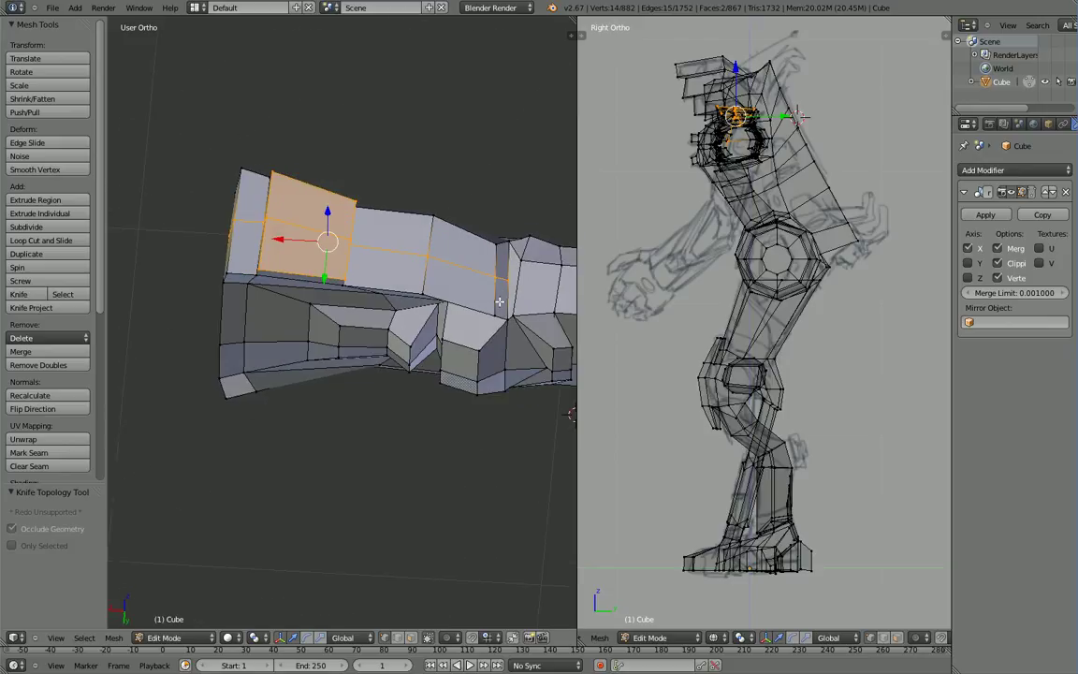
Step: Extend the top plate's lengthwise centre line across the narrow strip at its elbow end with a Knife cut
{"action": "left_click", "coordinate": [38, 294]}
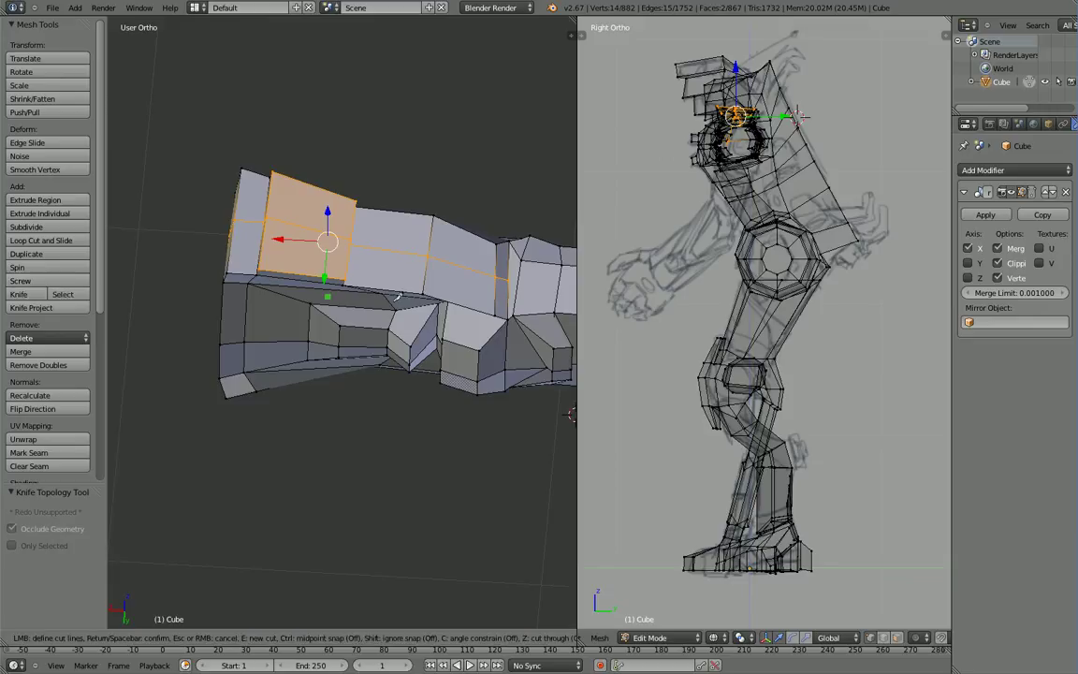
{"action": "left_click", "coordinate": [513, 279]}
{"action": "left_click", "coordinate": [521, 258]}
{"action": "key", "text": "Return"}
Step: Move the middle edge at the rear of the top plate's raised panel along X toward the wrist, notching the panel
{"action": "middle_click_drag", "start_coordinate": [433, 410], "coordinate": [404, 406]}
{"action": "middle_click_drag", "start_coordinate": [436, 342], "coordinate": [511, 292]}
{"action": "middle_click_drag", "start_coordinate": [331, 288], "coordinate": [292, 276]}
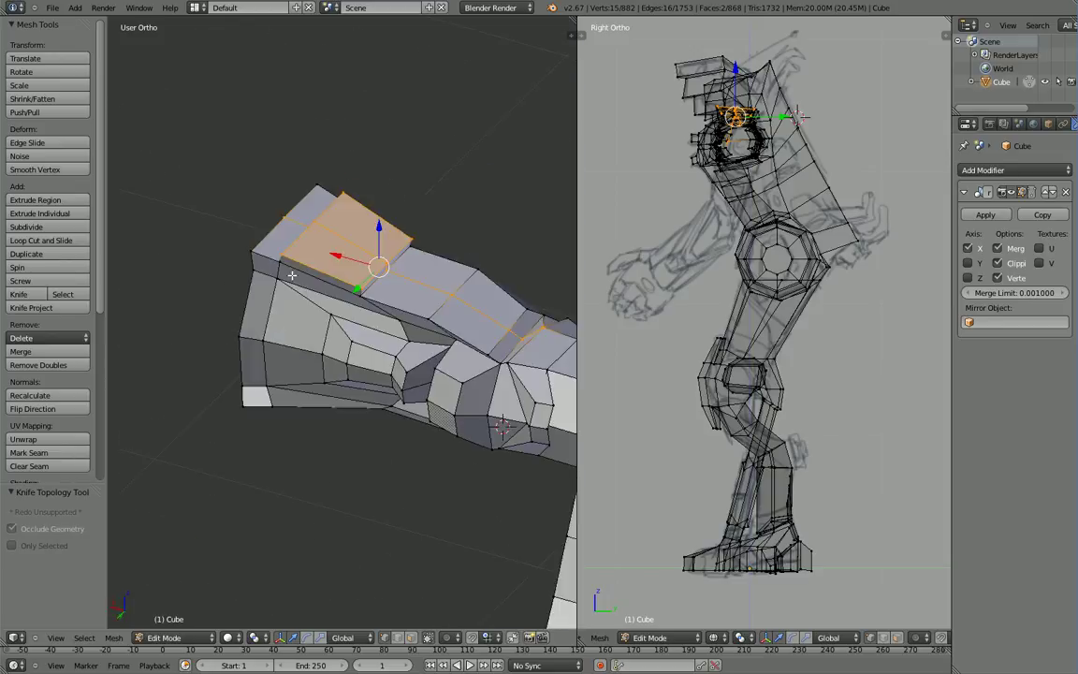
{"action": "right_click", "coordinate": [382, 266]}
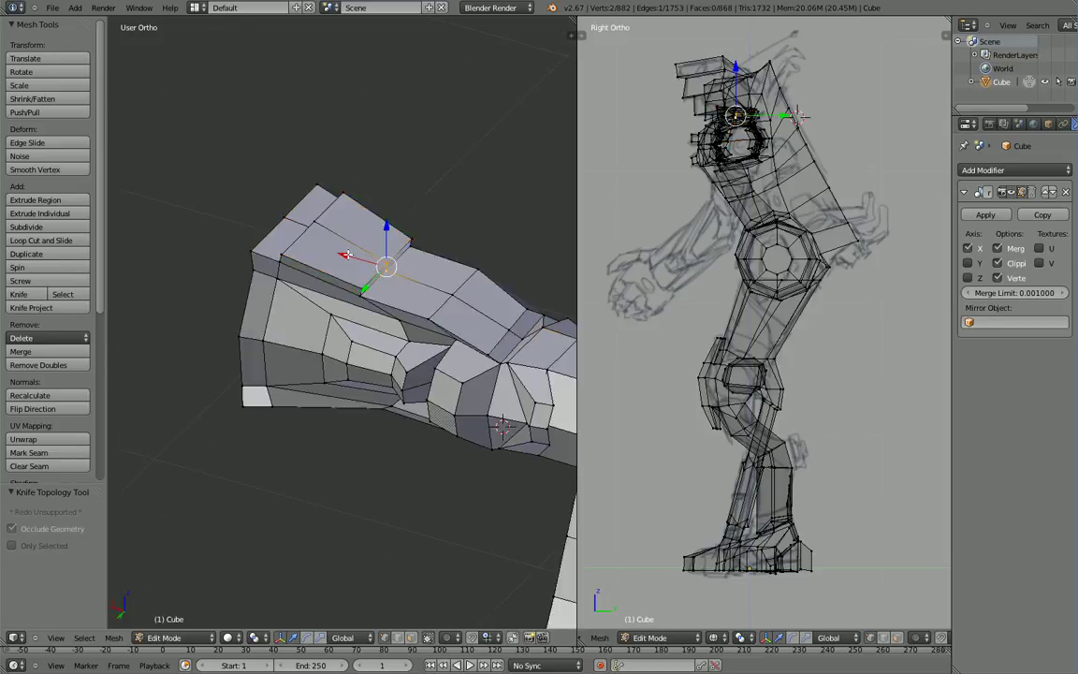
{"action": "left_click_drag", "start_coordinate": [346, 253], "coordinate": [309, 236]}
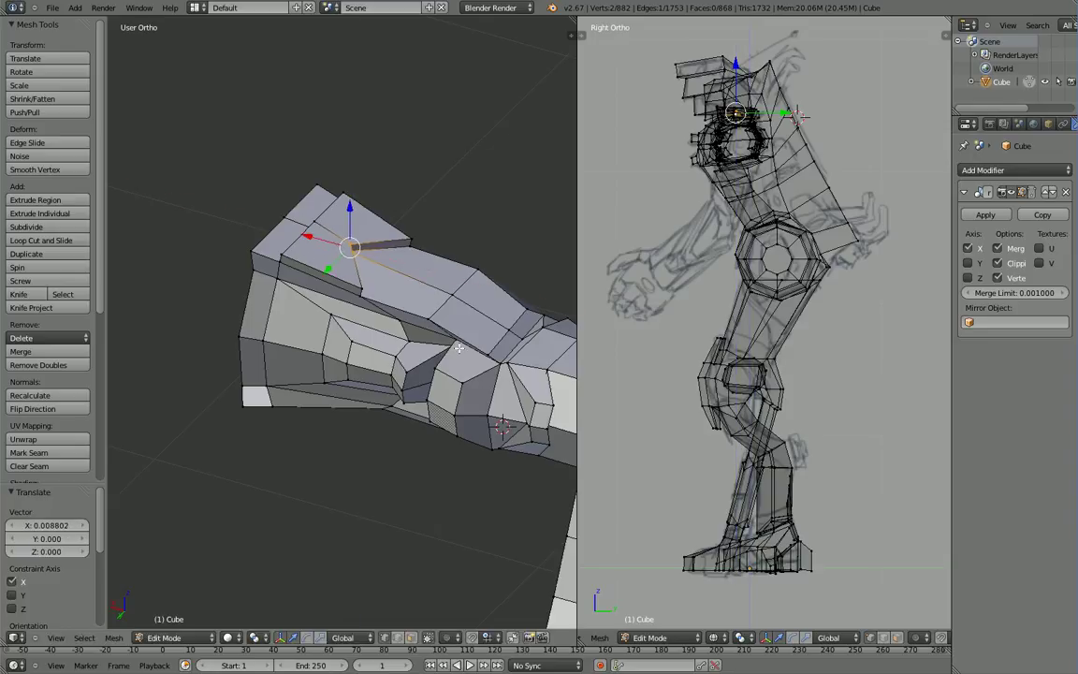
Step: Select the three vertices across the top plate's elbow-end edge and move them -0.03664 along Y
{"action": "middle_click_drag", "start_coordinate": [458, 348], "coordinate": [477, 372]}
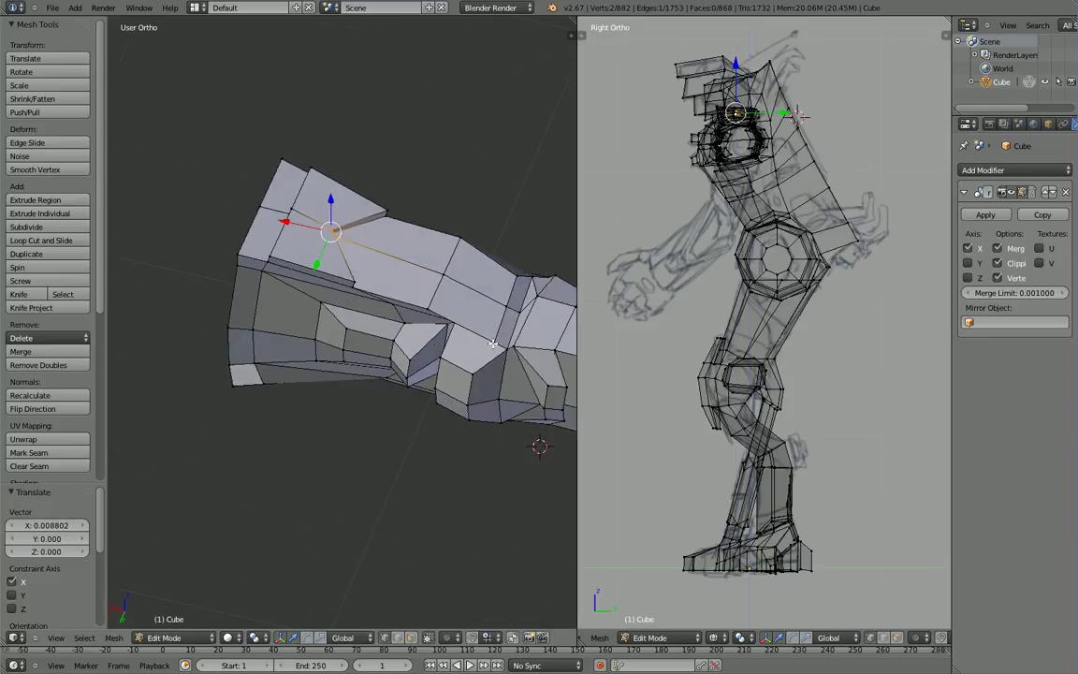
{"action": "right_click", "coordinate": [494, 343]}
{"action": "right_click", "coordinate": [507, 307], "text": "shift"}
{"action": "right_click", "coordinate": [517, 277], "text": "shift"}
{"action": "left_click_drag", "start_coordinate": [492, 334], "coordinate": [498, 321]}
Step: Select the three vertices across the top plate between the raised panel and the elbow end and move them -0.01392 along Y
{"action": "middle_click_drag", "start_coordinate": [500, 315], "coordinate": [373, 365]}
{"action": "right_click", "coordinate": [375, 385]}
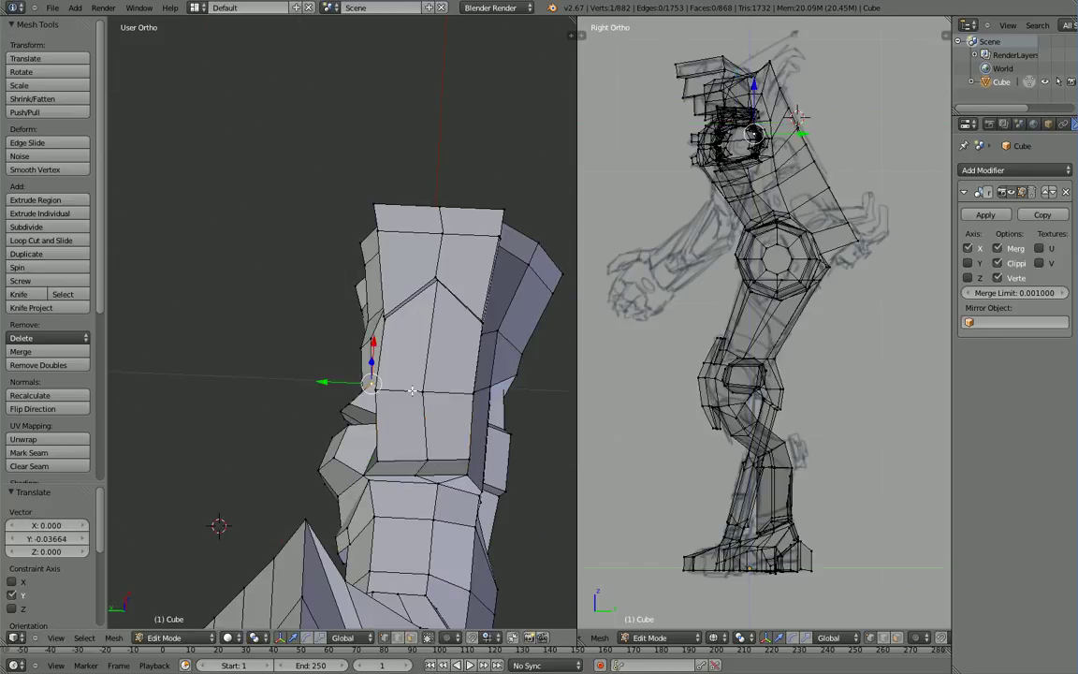
{"action": "right_click", "coordinate": [421, 392]}
{"action": "right_click", "coordinate": [378, 392], "text": "shift"}
{"action": "right_click", "coordinate": [472, 393], "text": "shift"}
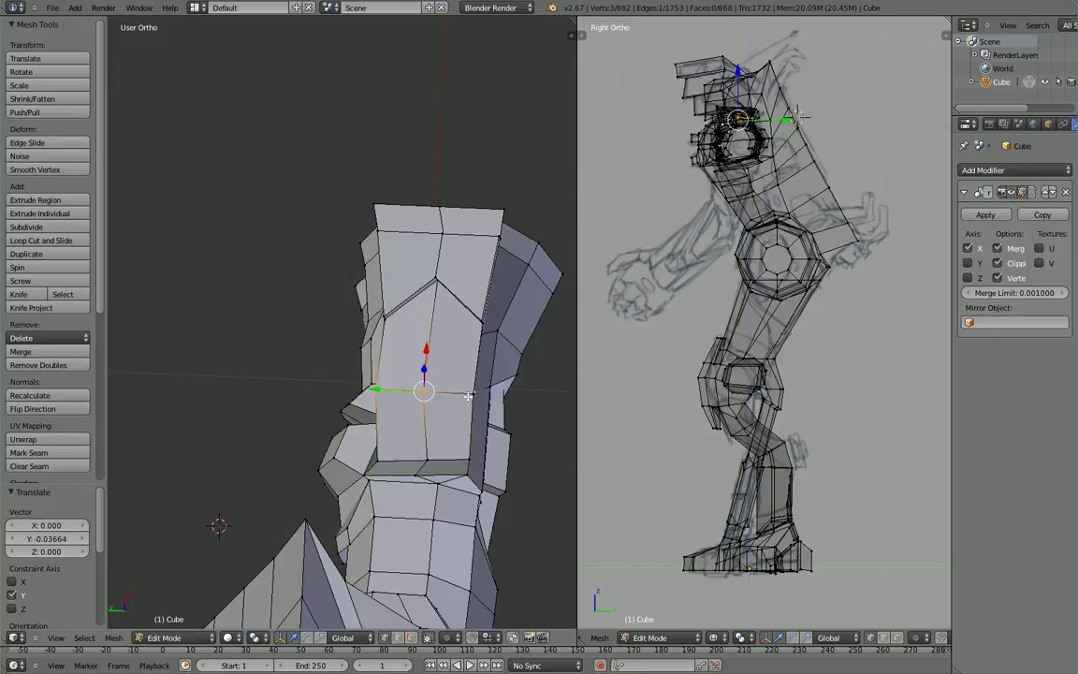
{"action": "right_click", "coordinate": [472, 393]}
{"action": "right_click", "coordinate": [417, 392], "text": "shift"}
{"action": "right_click", "coordinate": [382, 391], "text": "shift"}
{"action": "left_click_drag", "start_coordinate": [377, 390], "coordinate": [383, 391]}
{"action": "middle_click_drag", "start_coordinate": [430, 393], "coordinate": [426, 439]}
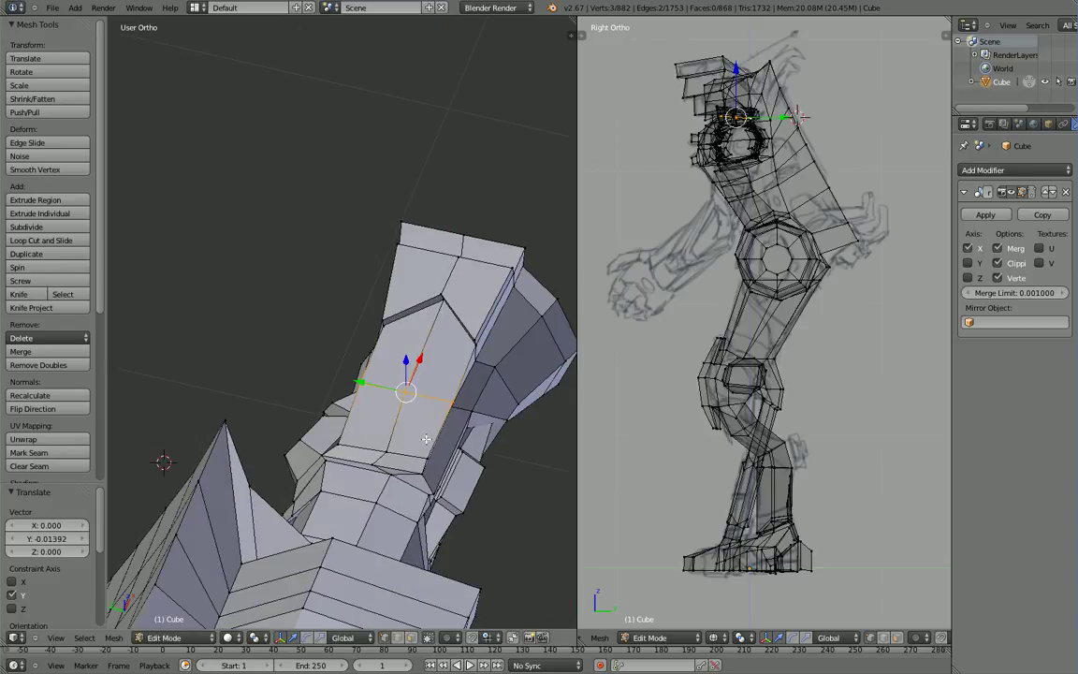
Step: Move the front vertex of that same crosswise row on the top plate 0.009943 along Y
{"action": "right_click", "coordinate": [459, 401]}
{"action": "left_click_drag", "start_coordinate": [409, 391], "coordinate": [404, 391]}
{"action": "middle_click_drag", "start_coordinate": [408, 395], "coordinate": [420, 492]}
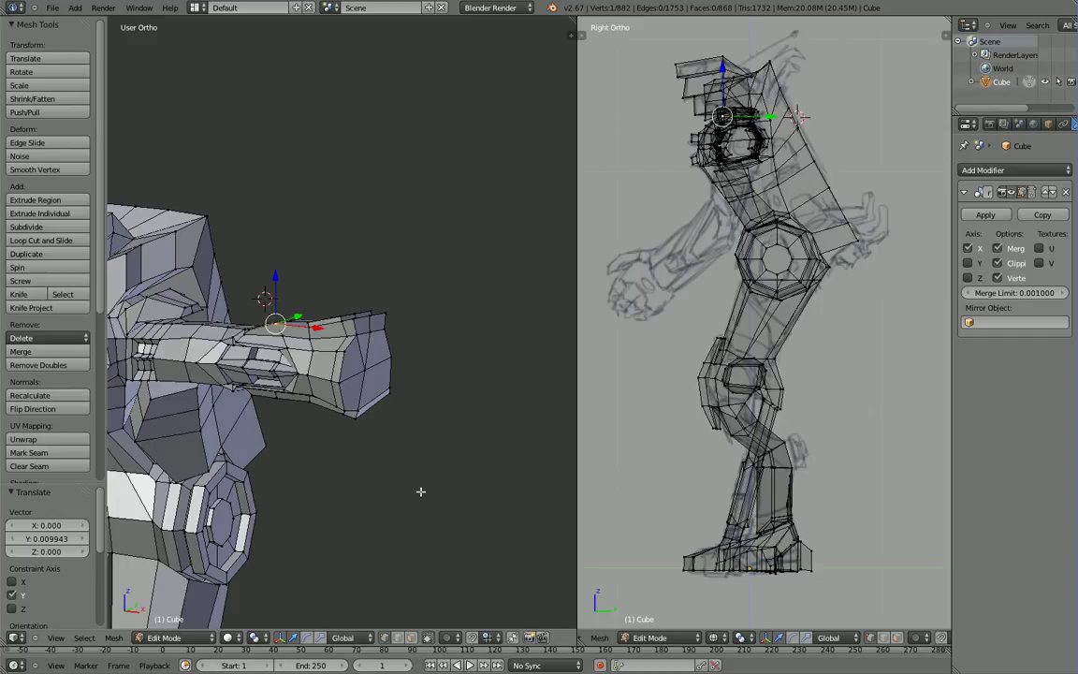
{"action": "middle_click_drag", "start_coordinate": [292, 482], "coordinate": [291, 513]}
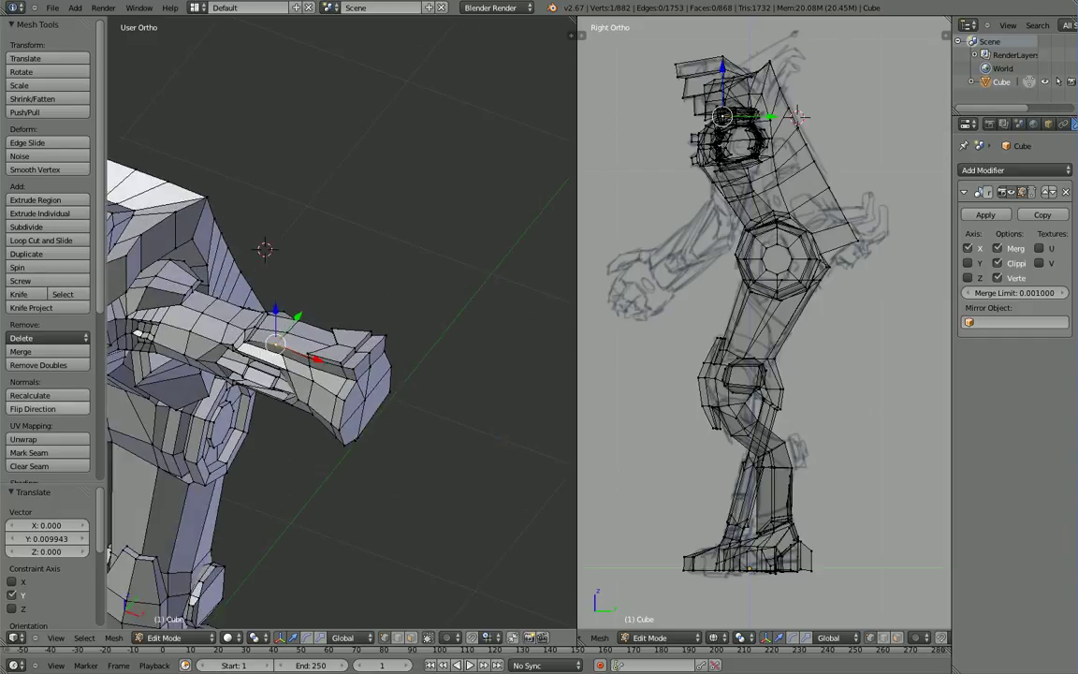